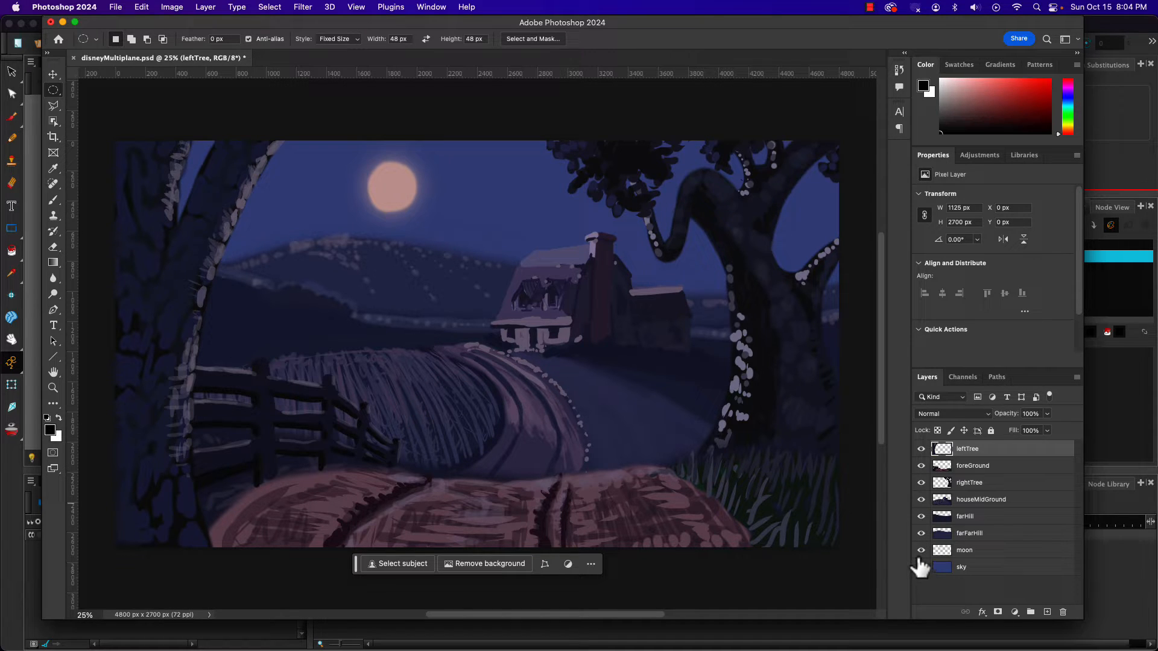
Step: Hide every layer above sky, then turn them back on one at a time from moon up to leftTree
left_click_drag(921, 546, 917, 445)
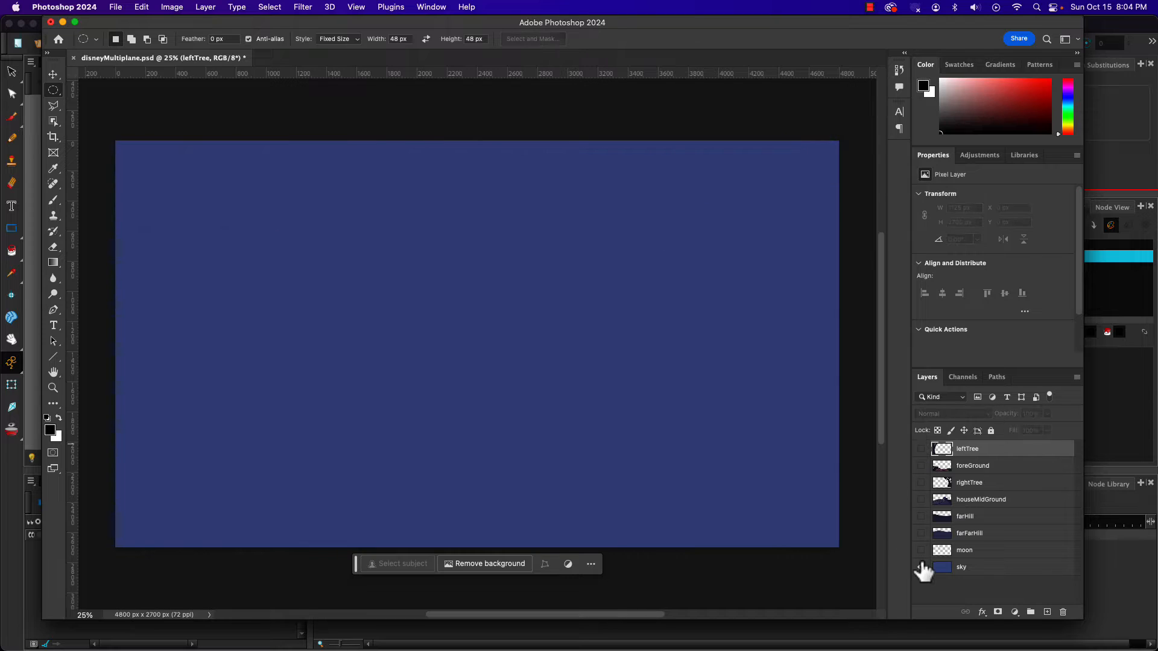
left_click(921, 550)
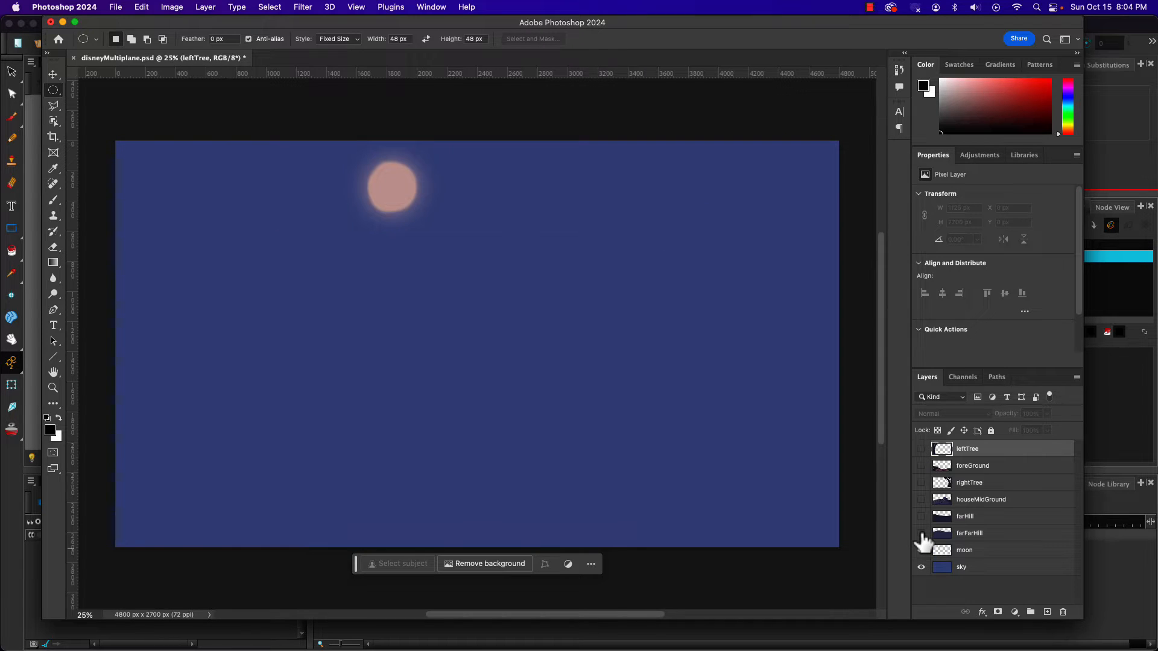
left_click(921, 533)
left_click(921, 517)
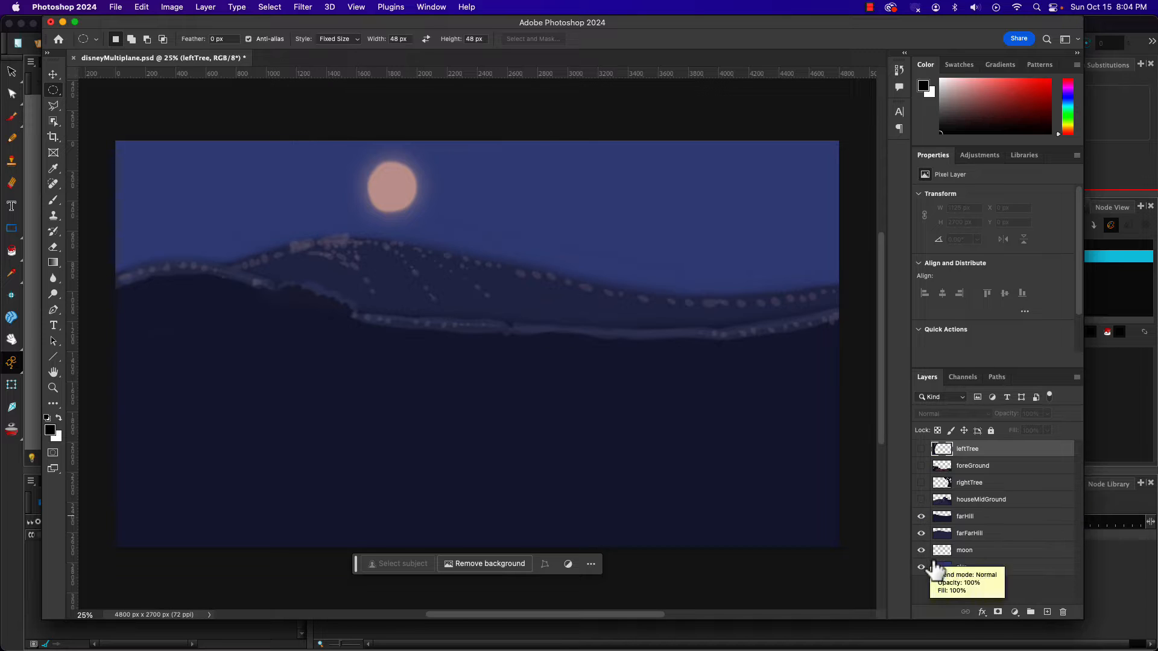
left_click(921, 500)
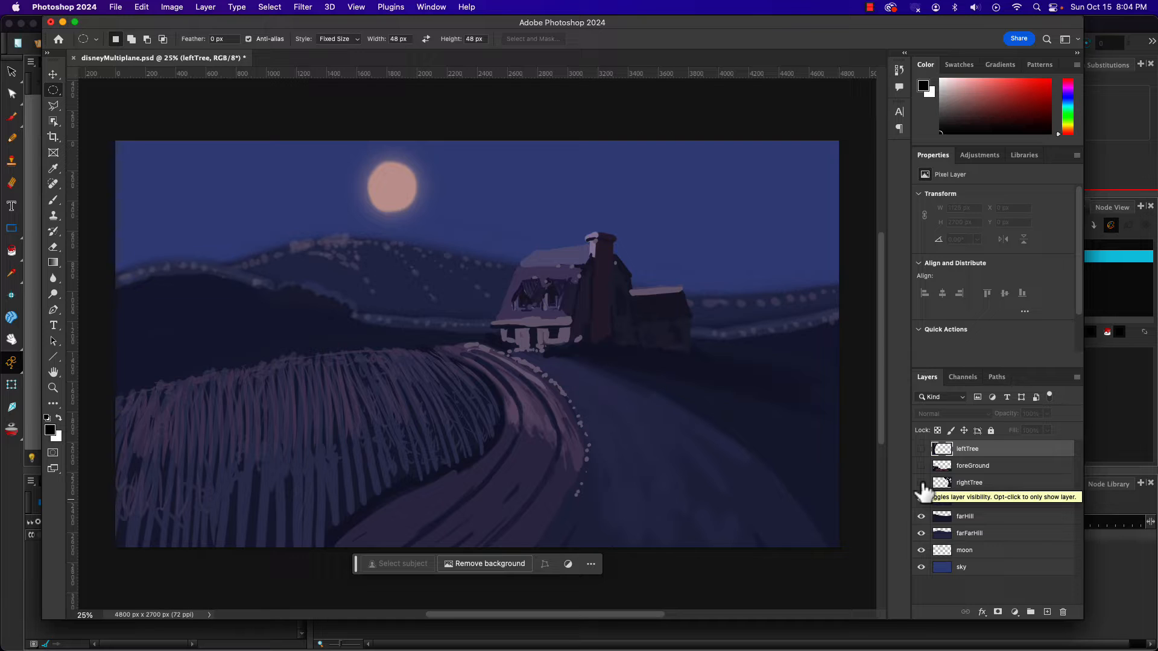
left_click(922, 483)
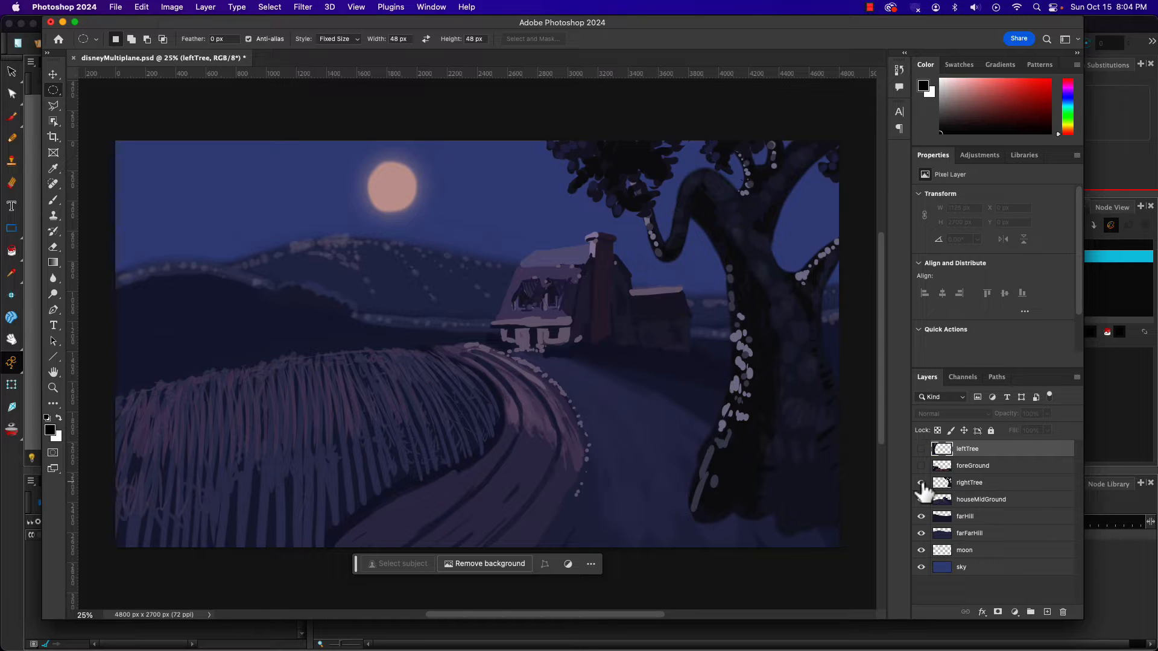
left_click(922, 465)
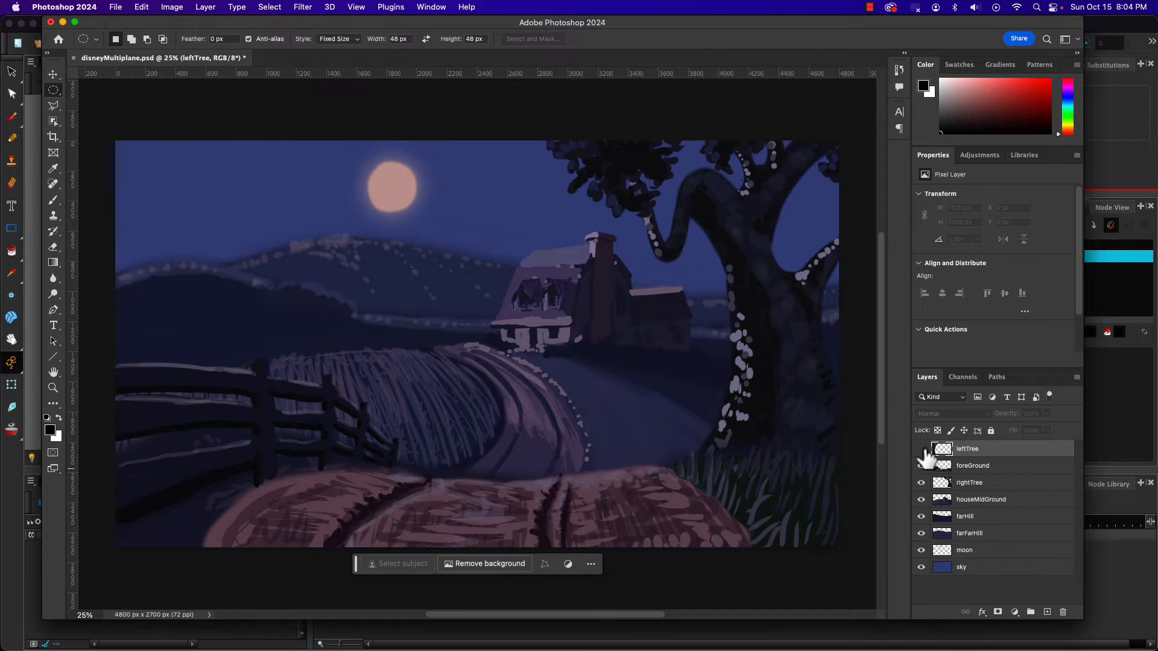
left_click(920, 449)
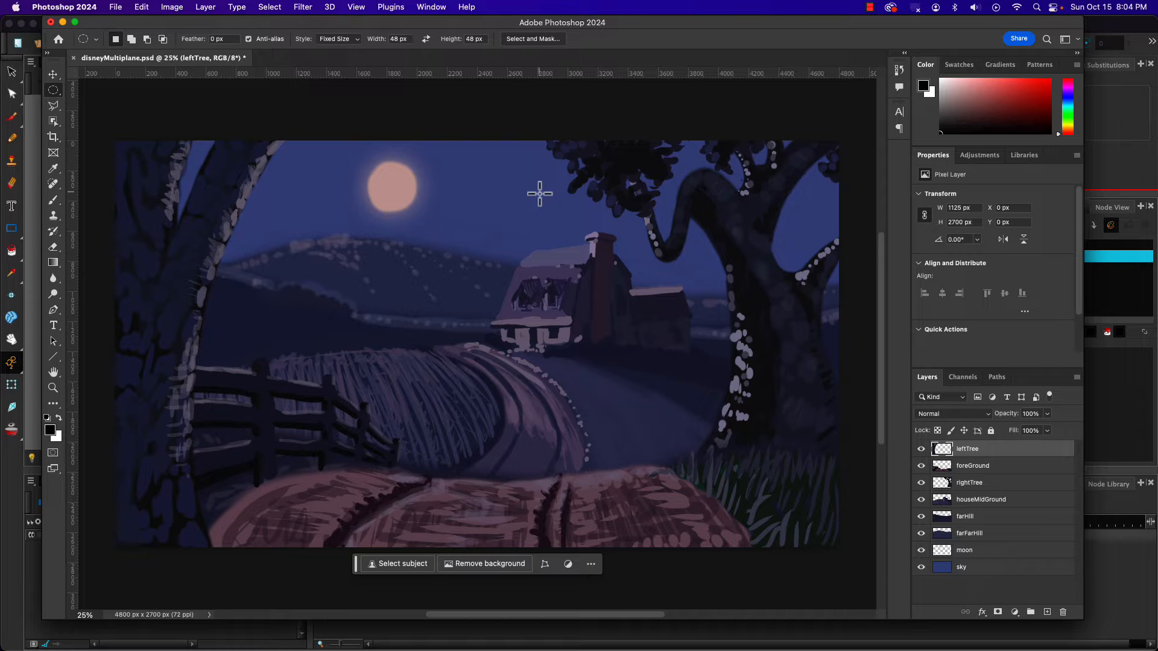
Step: Switch to Toon Boom Harmony and try importing disneyMultiplane.psd as individual layers, converted to Toon Boom vector drawings with Grey vectorization
left_click(1123, 583)
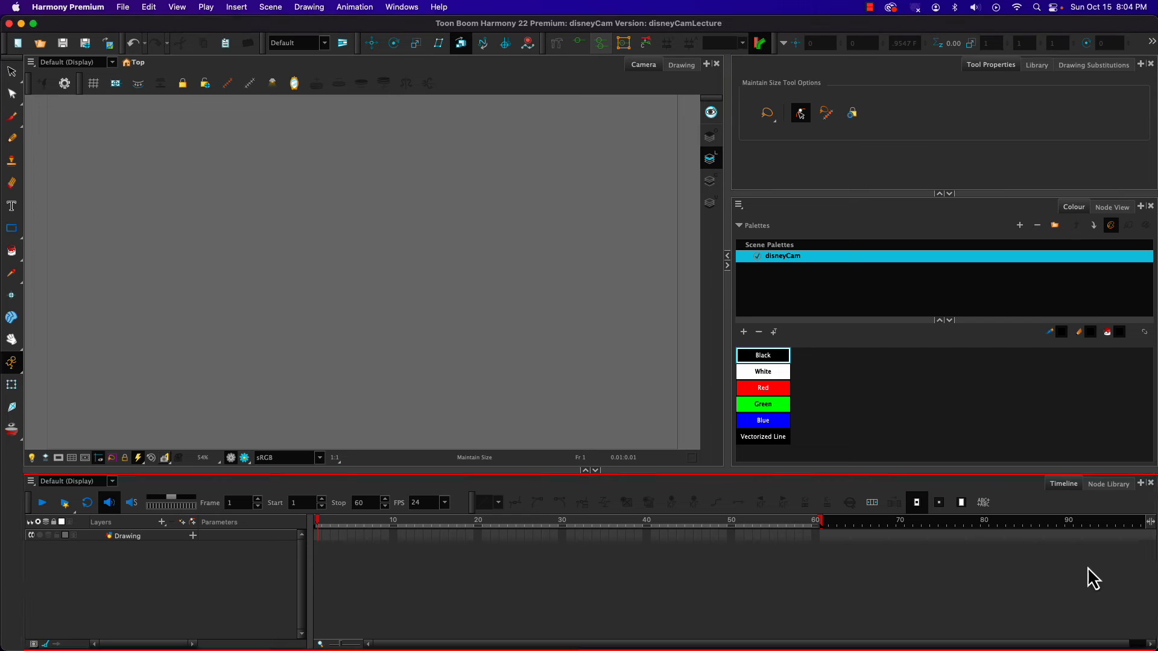
left_click(123, 7)
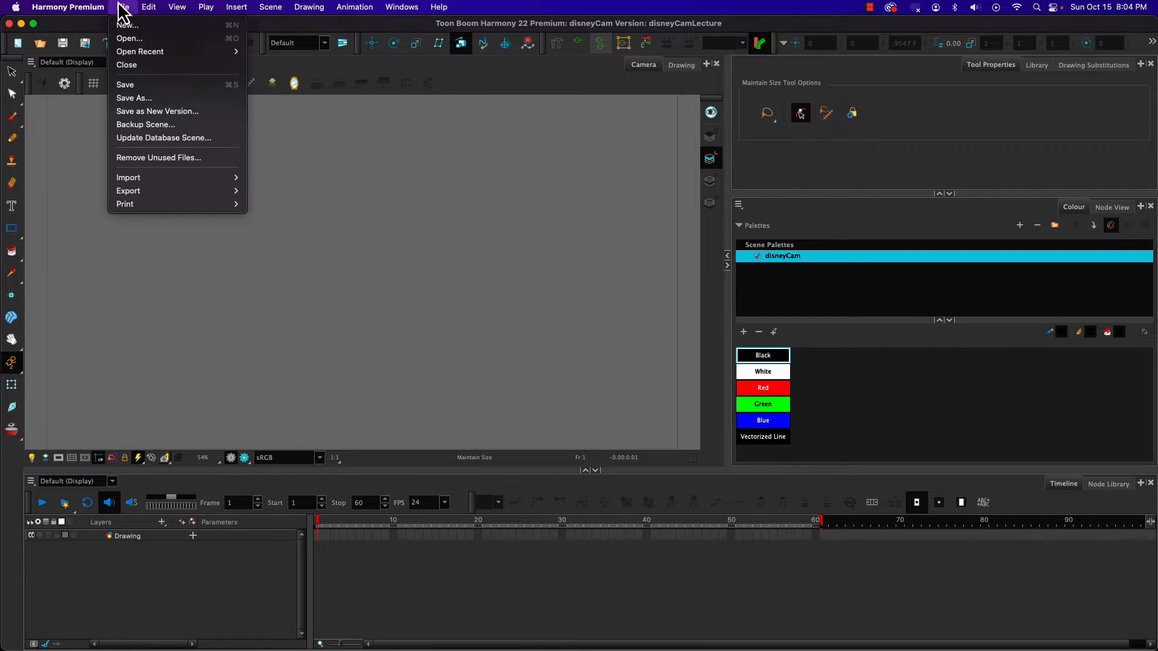
mouse_move(147, 181)
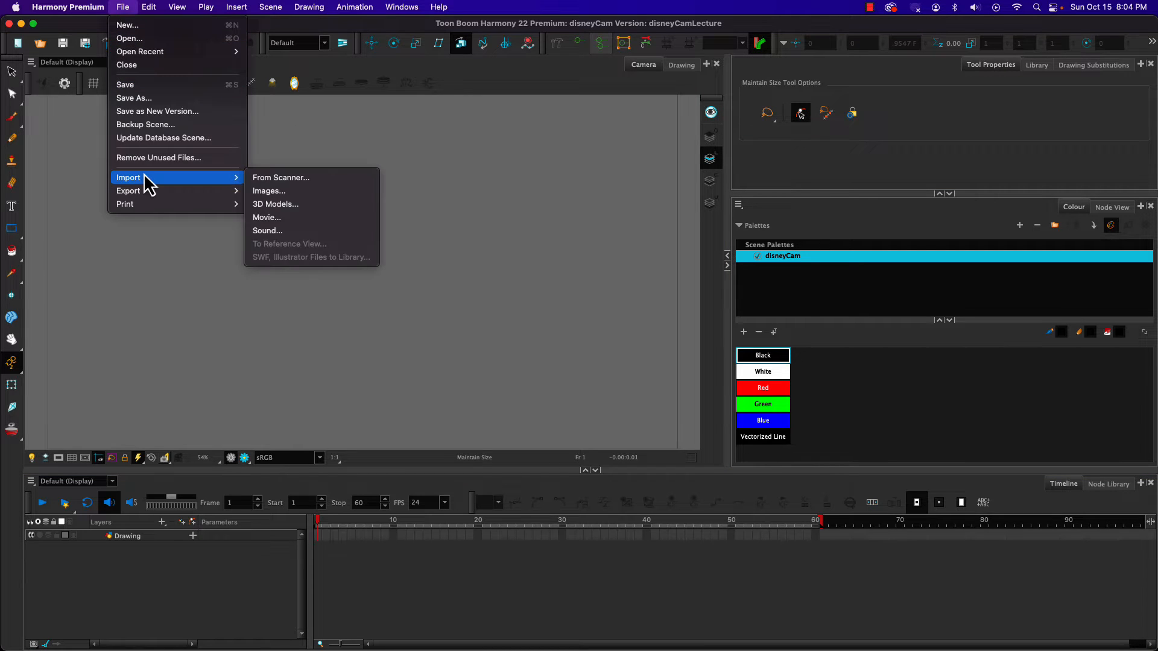
left_click(285, 193)
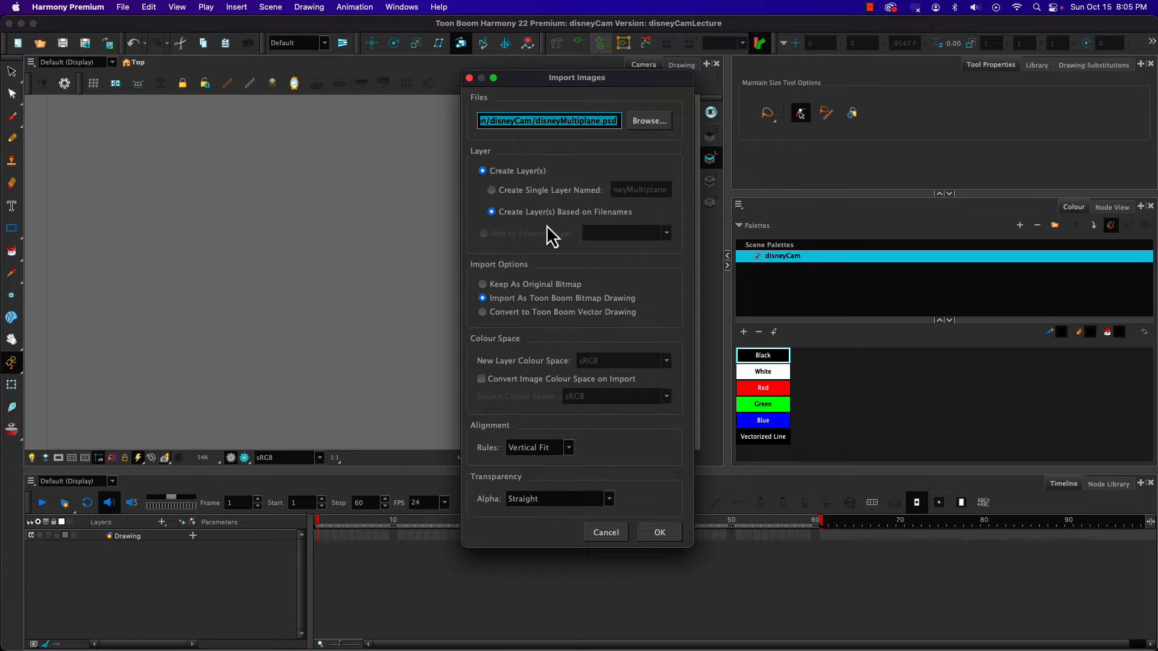
left_click(513, 314)
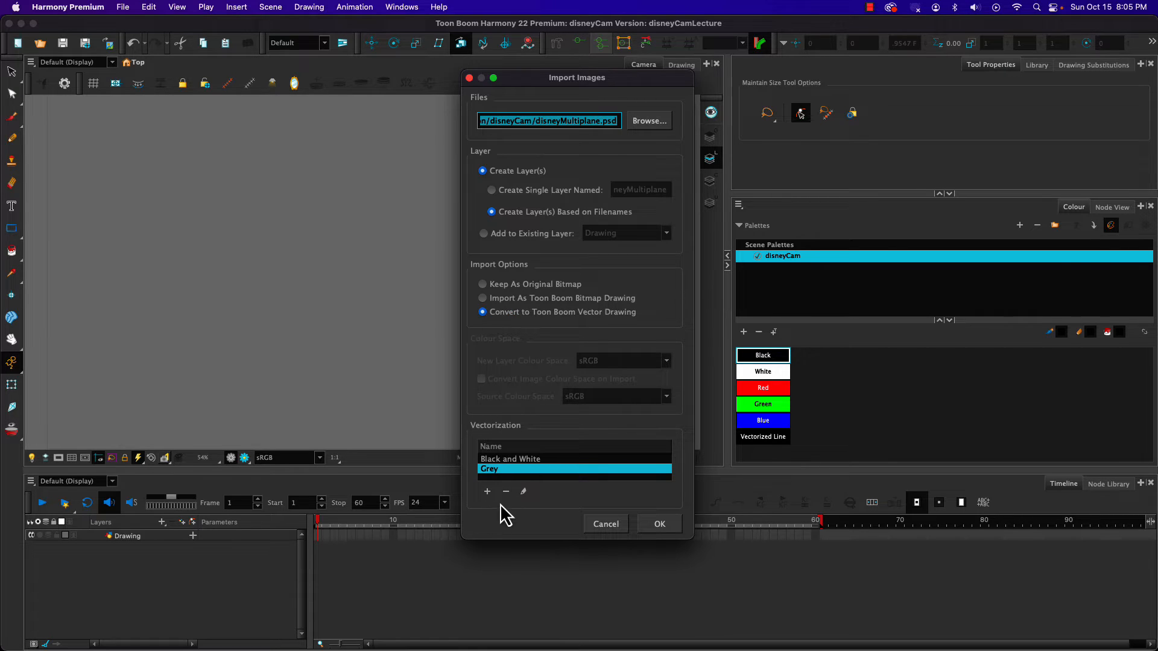
left_click(664, 529)
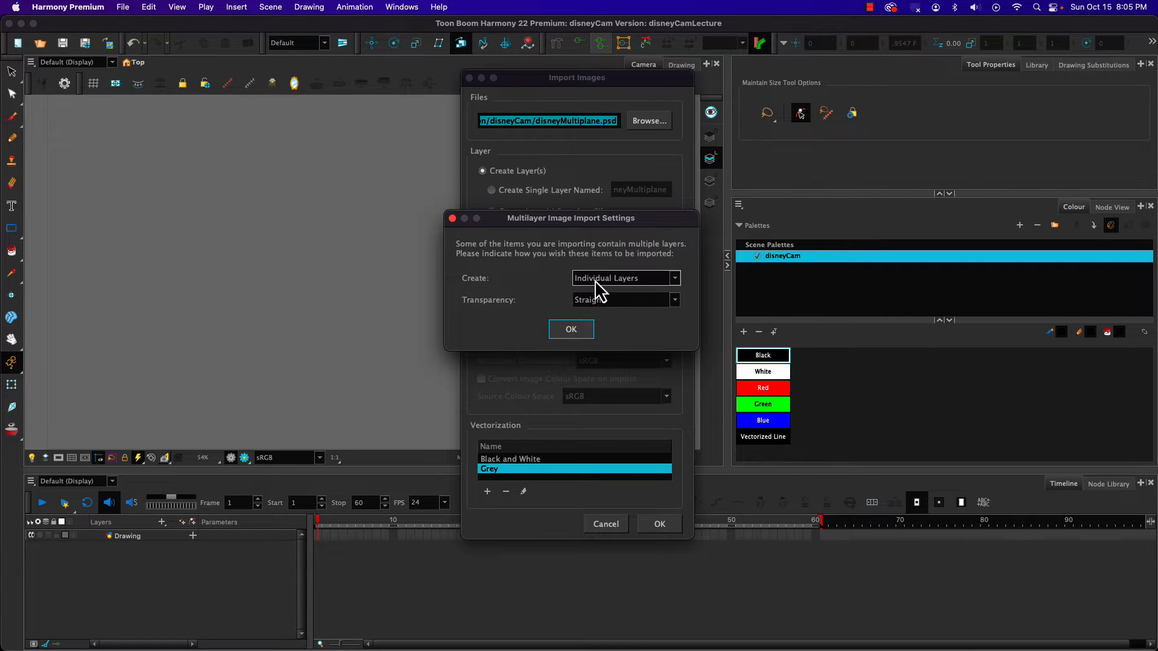
left_click(563, 331)
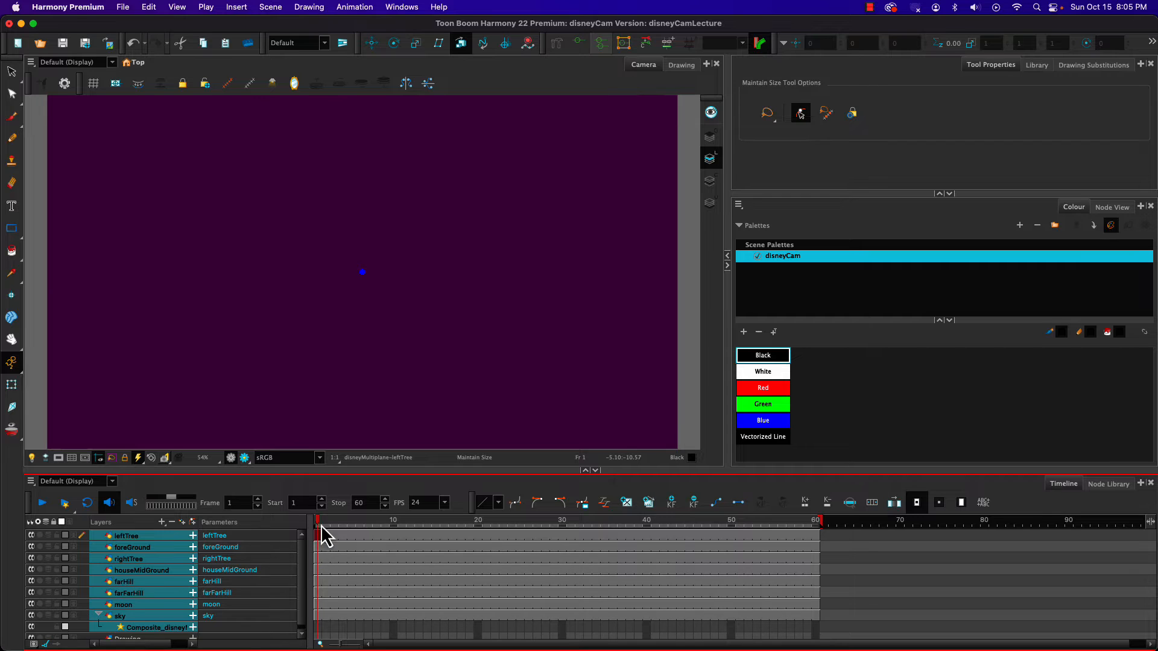
Step: Check the vector import at the first frame, then undo it
left_click_drag(320, 533, 318, 616)
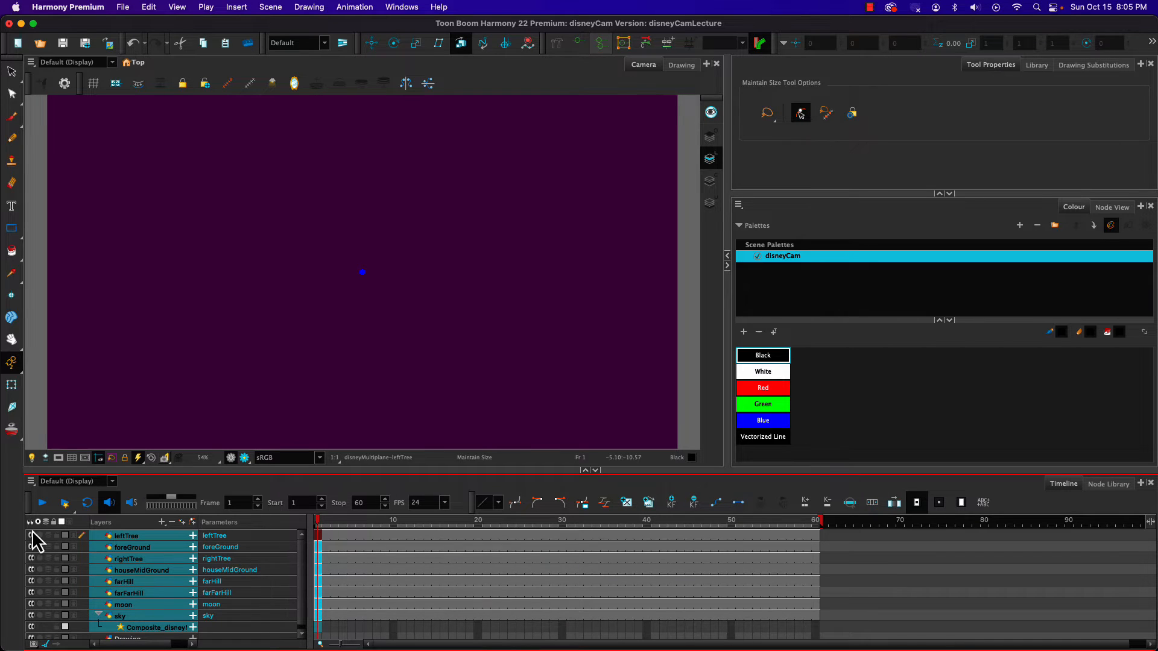
left_click_drag(356, 522, 220, 522)
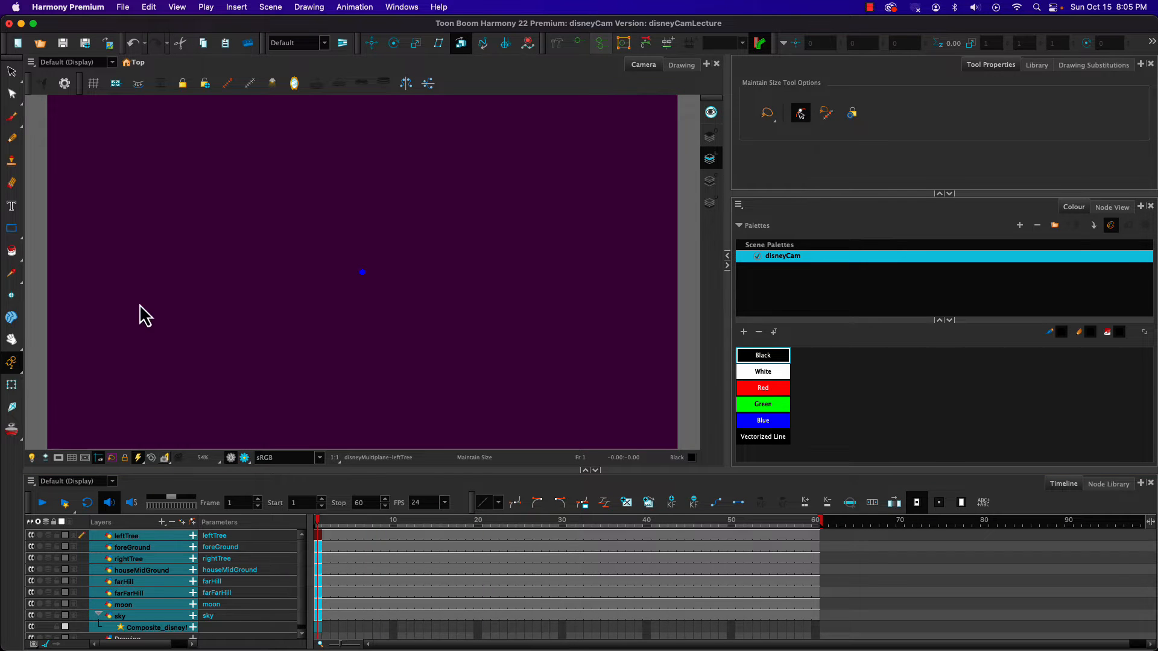
key("super+z")
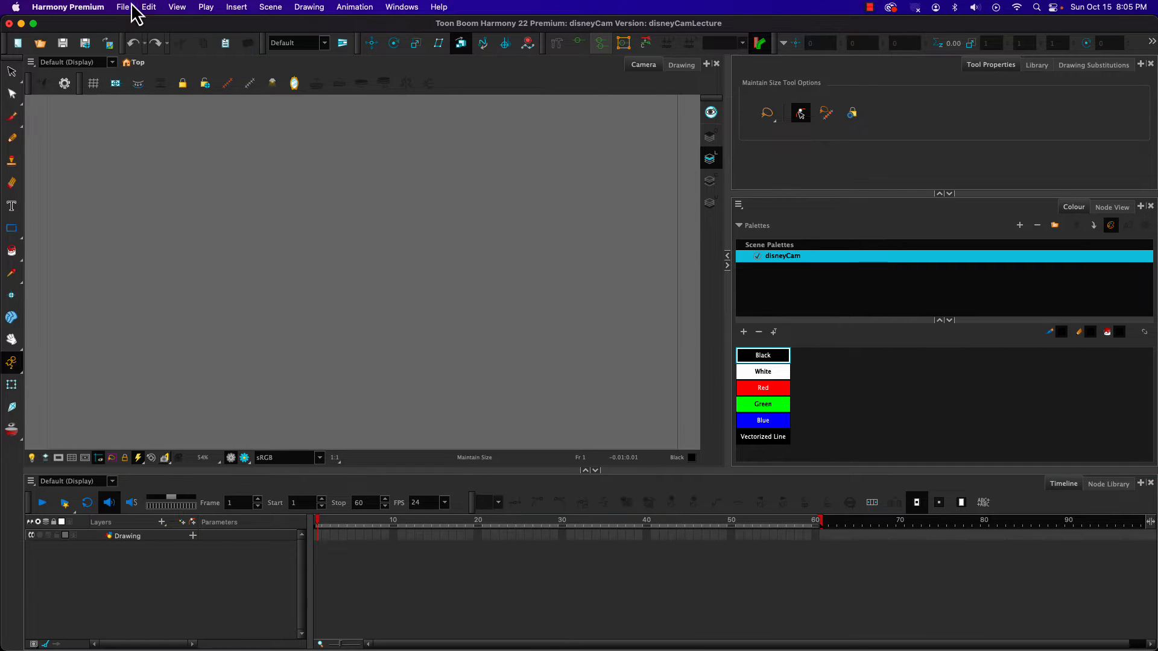
Step: Import disneyMultiplane.psd as Toon Boom bitmap drawings on individual layers, with Vertical Fit alignment and Straight transparency
left_click(127, 8)
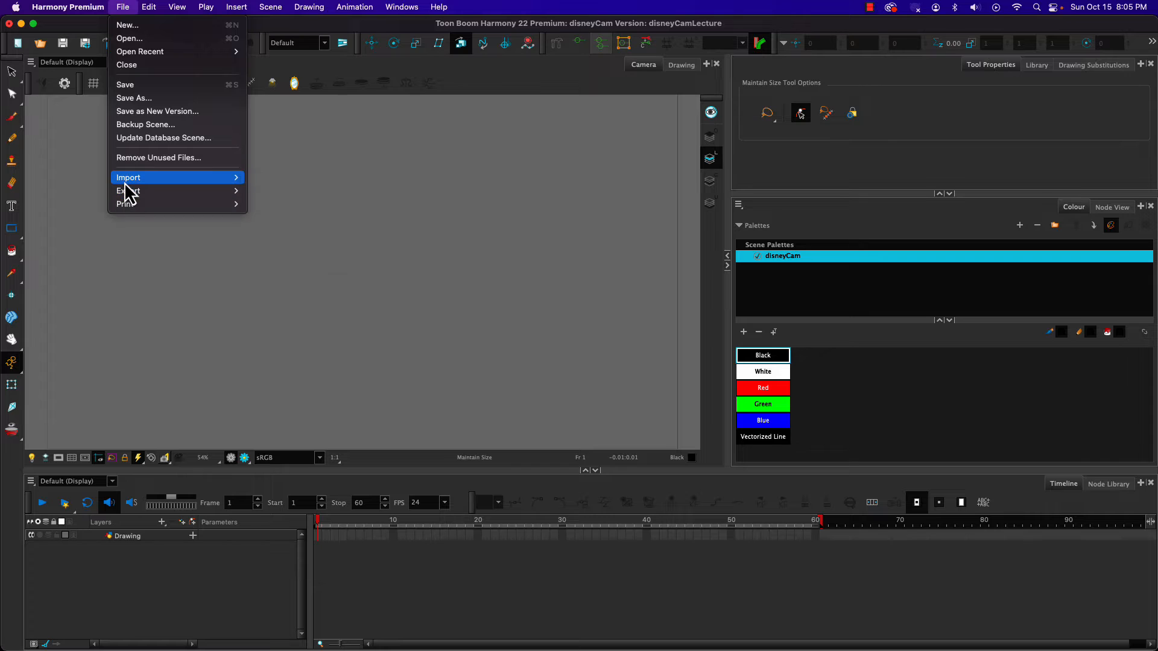
mouse_move(127, 177)
left_click(315, 192)
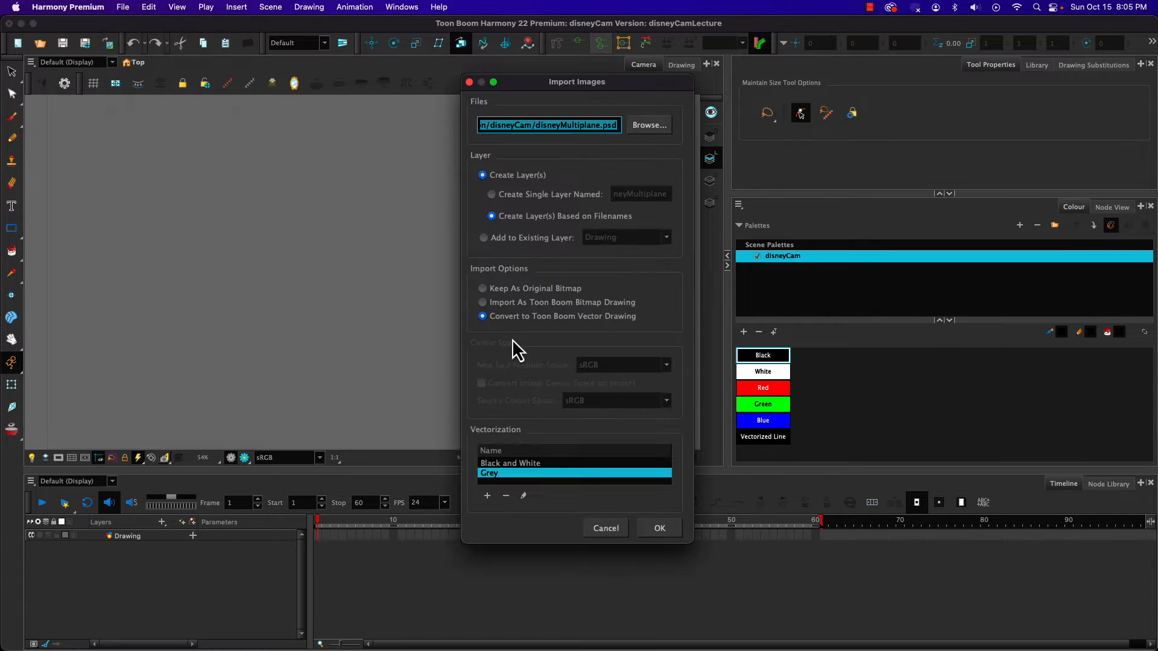
left_click(513, 302)
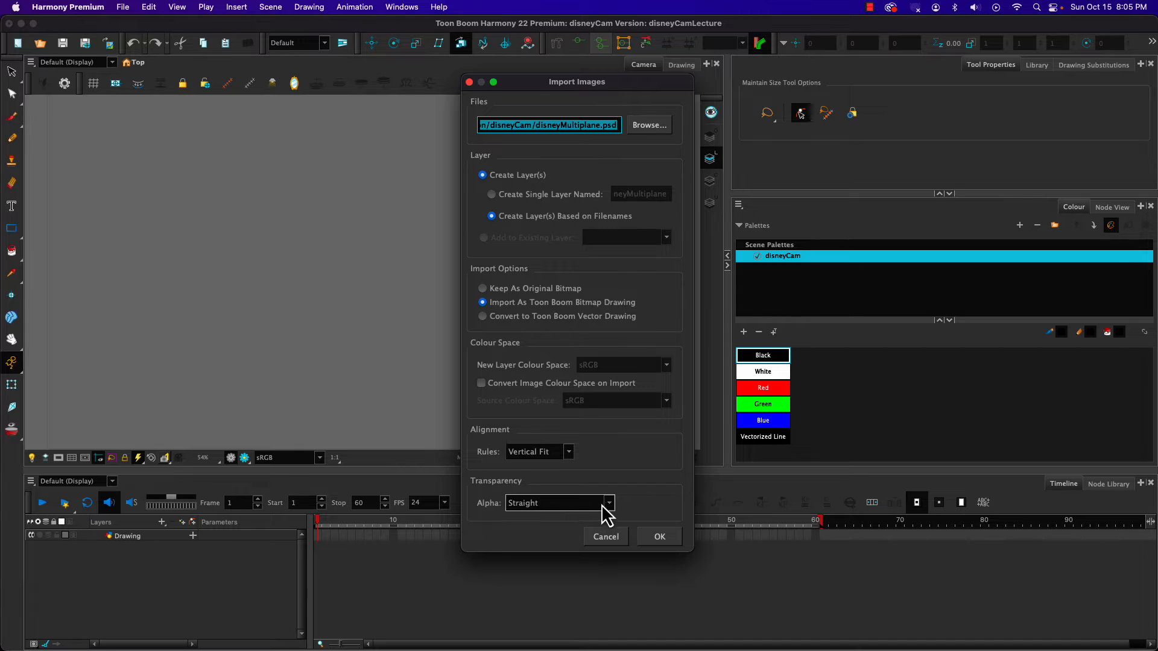
left_click(660, 537)
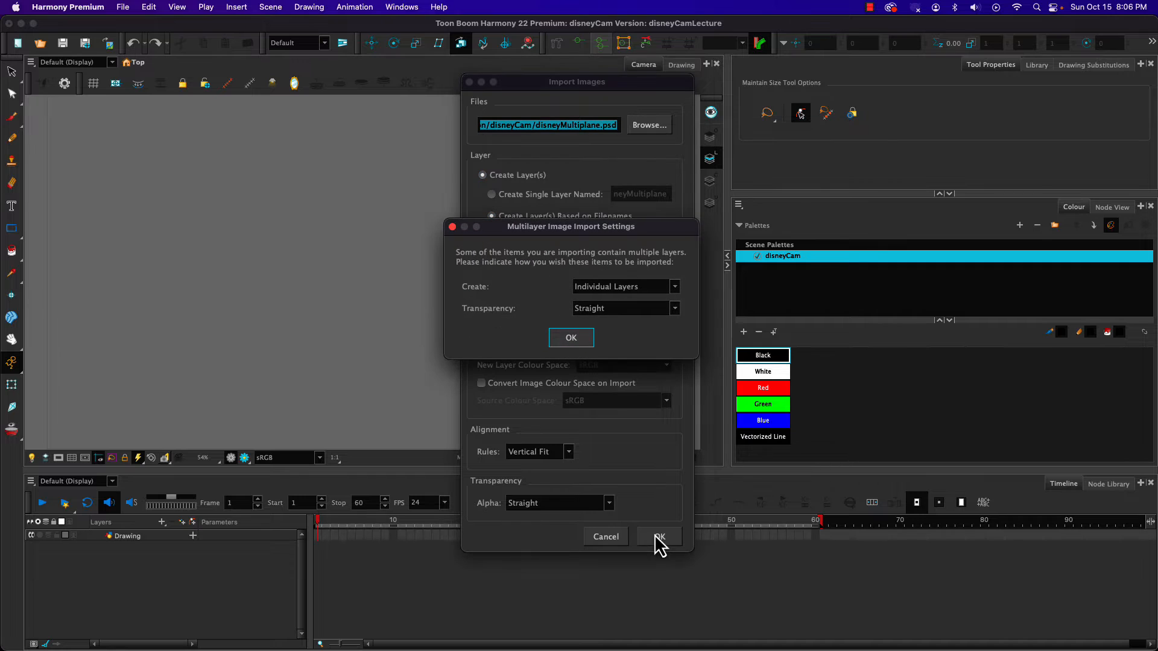
left_click(594, 291)
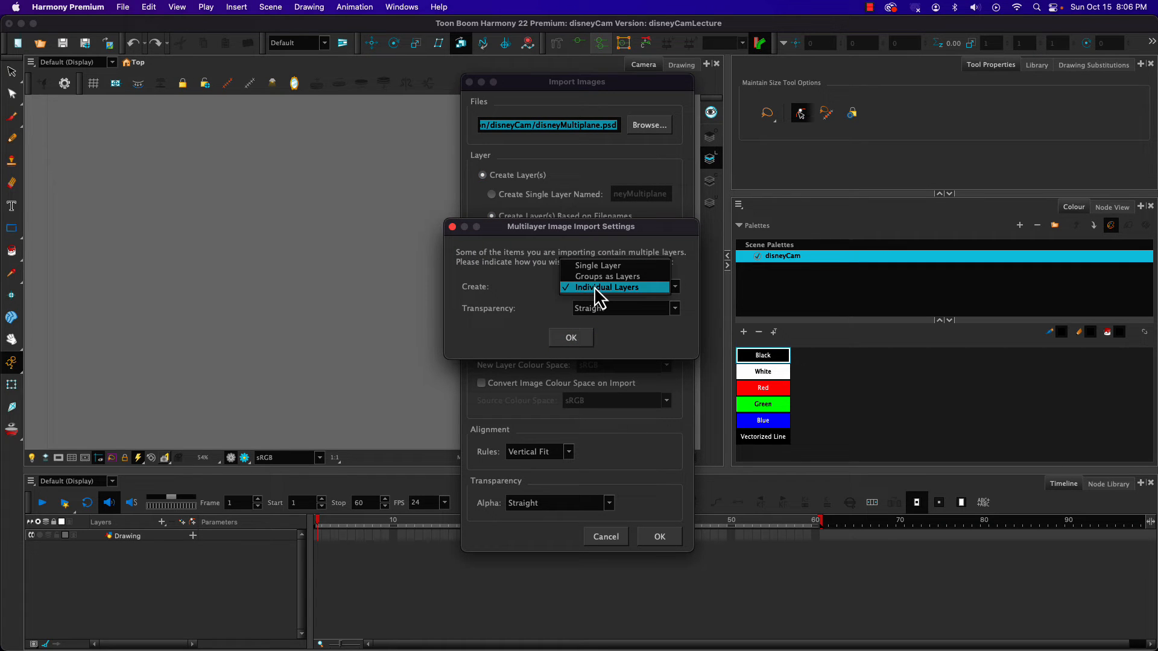
left_click(507, 293)
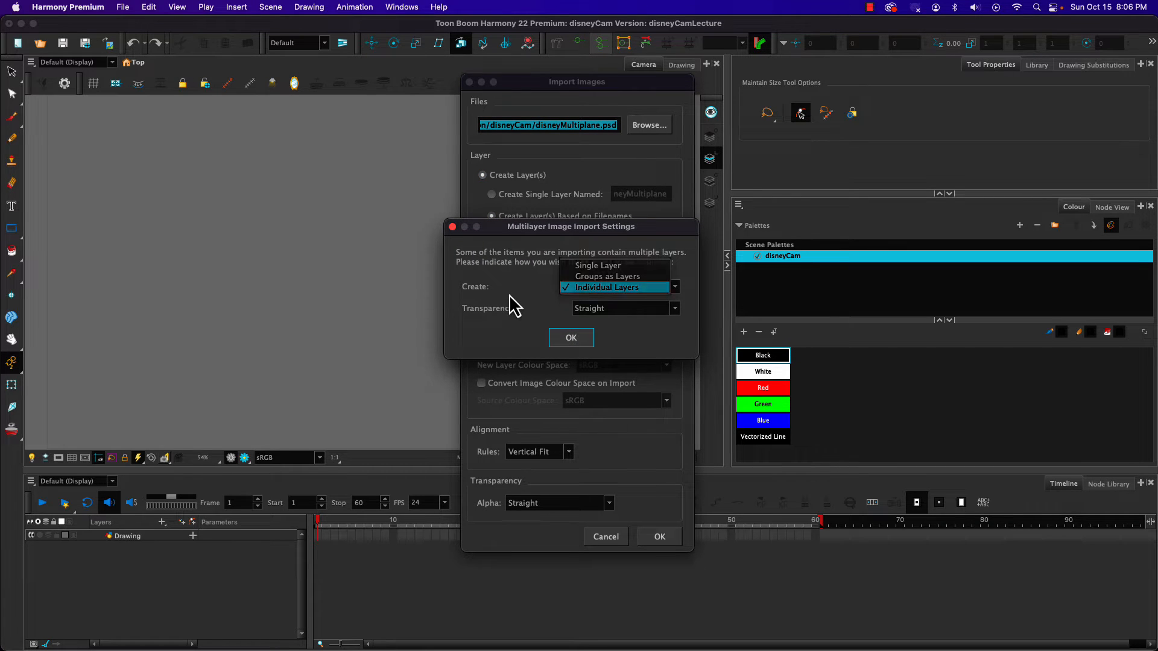
left_click(572, 352)
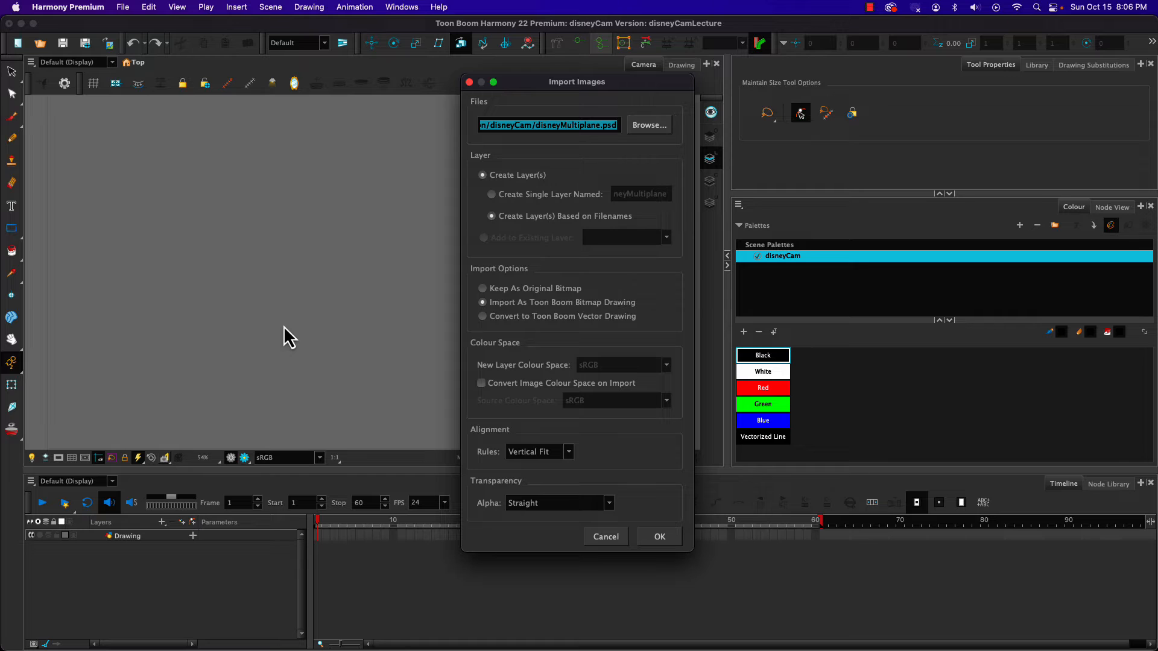
key("Return")
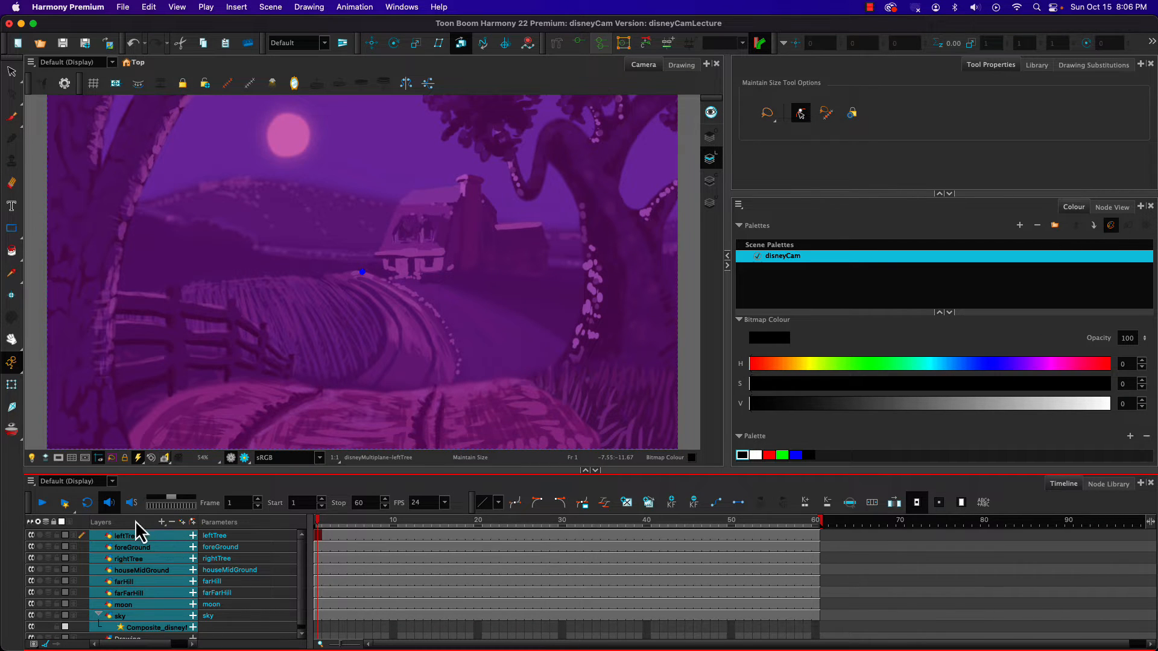
Step: Go to frame 2 and deselect the imported layers to view the whole artwork without the selection highlight
left_click(325, 525)
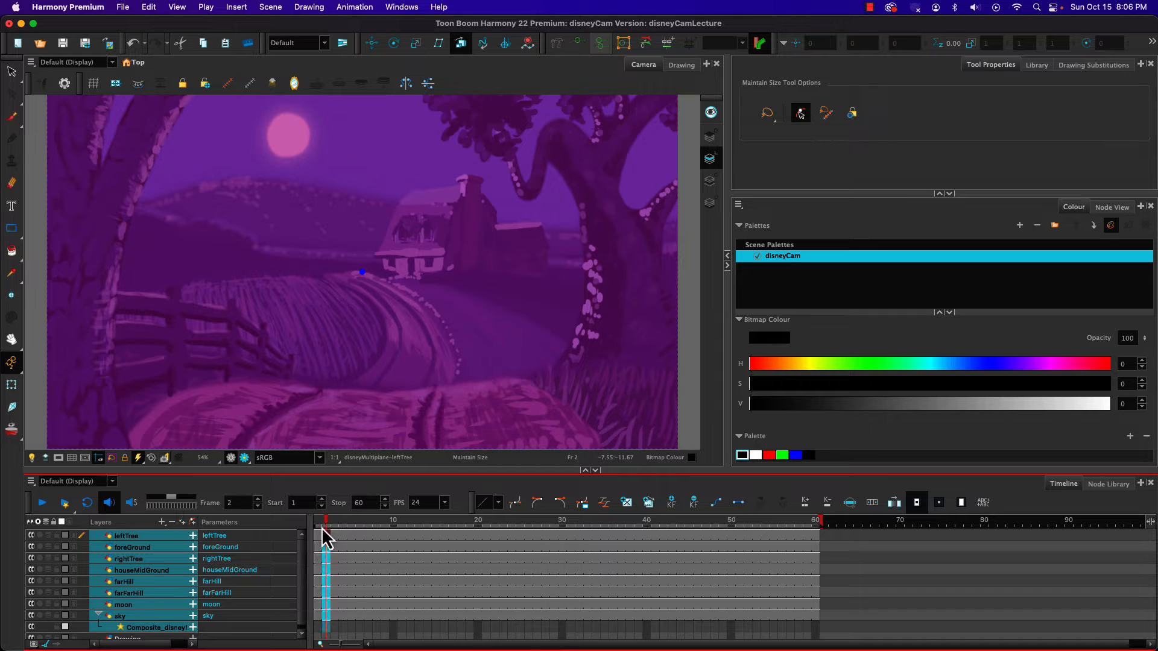
left_click(691, 533)
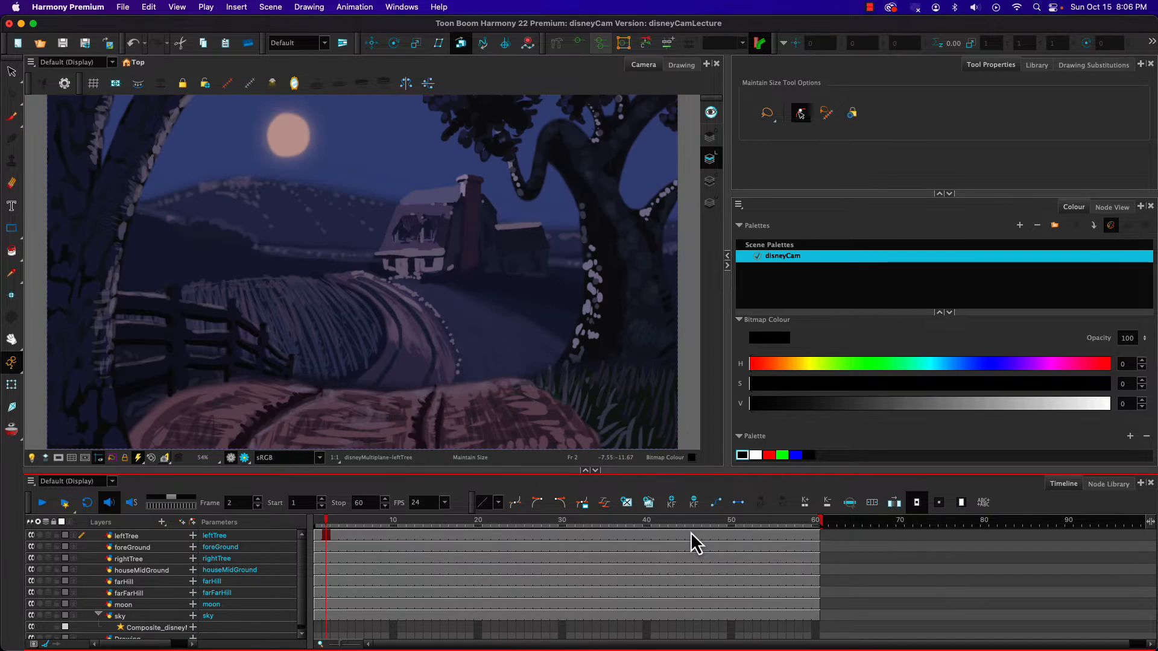
key("shift+m")
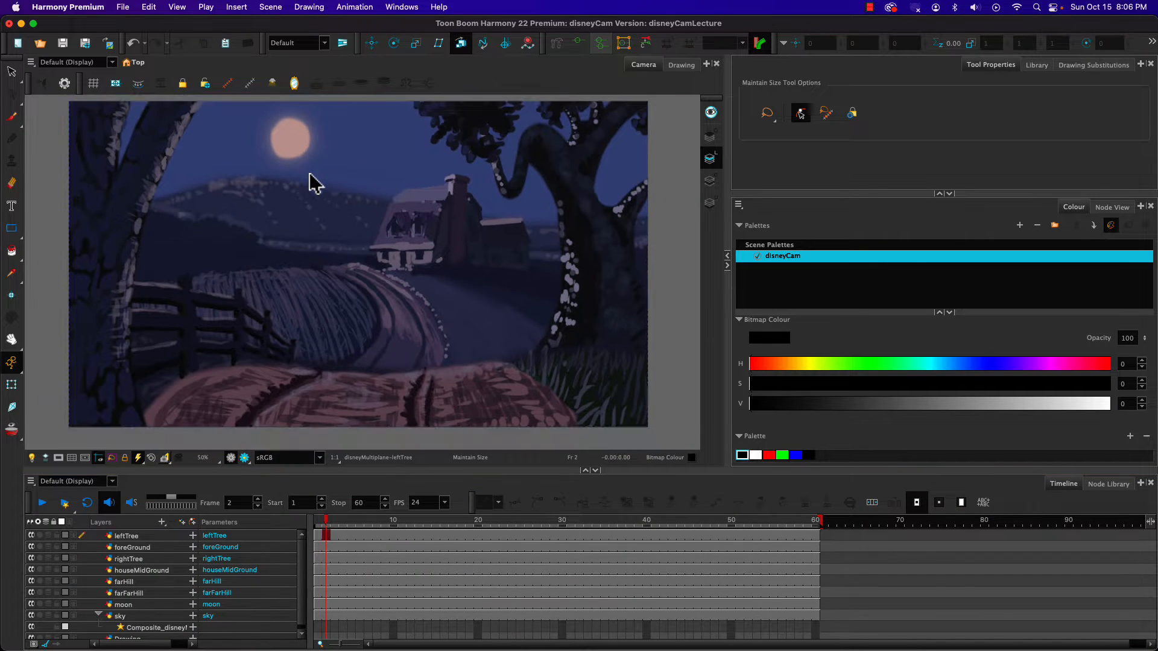
scroll(309, 181, "down", 1)
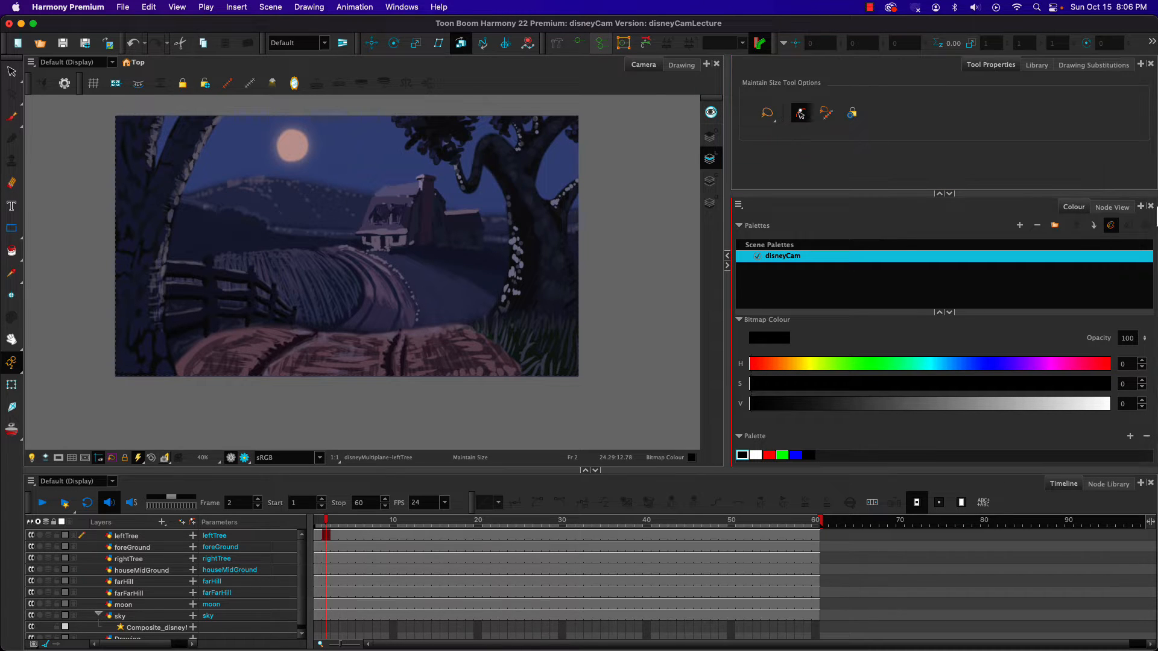
Step: In the node network, move the Composite, Write, Display and Drawing nodes together to sit beneath and to the right of Composite_disneyMultiplane
left_click(1113, 207)
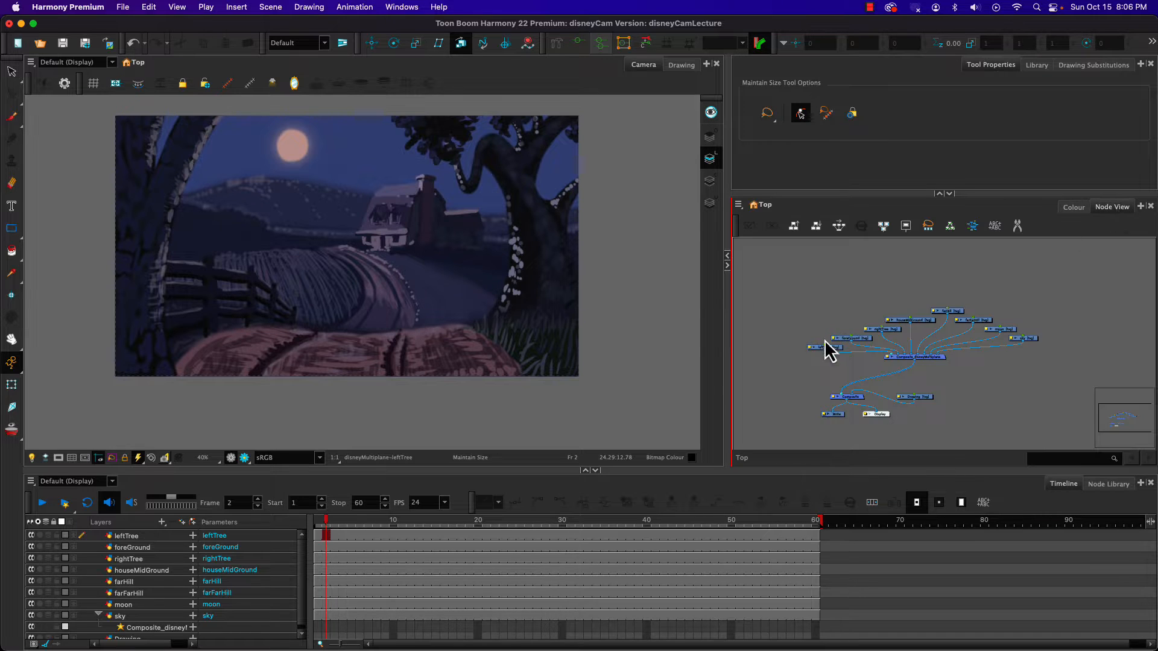
left_click_drag(784, 266, 840, 286)
key("super+f")
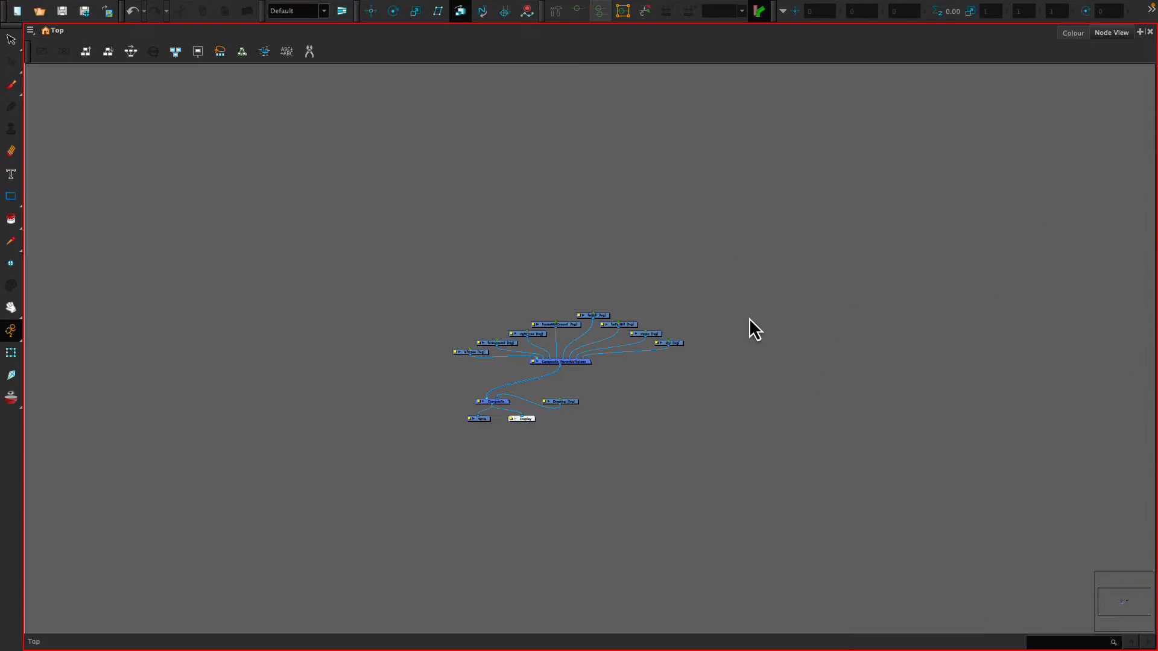
scroll(594, 364, "up", 6)
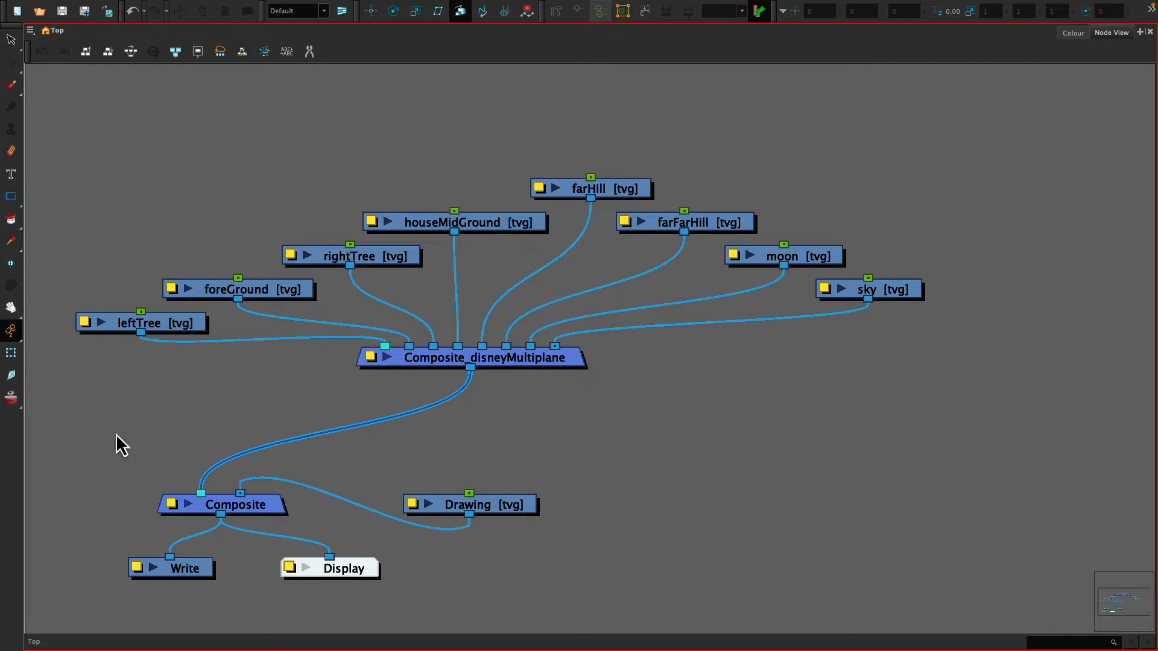
left_click_drag(106, 448, 591, 597)
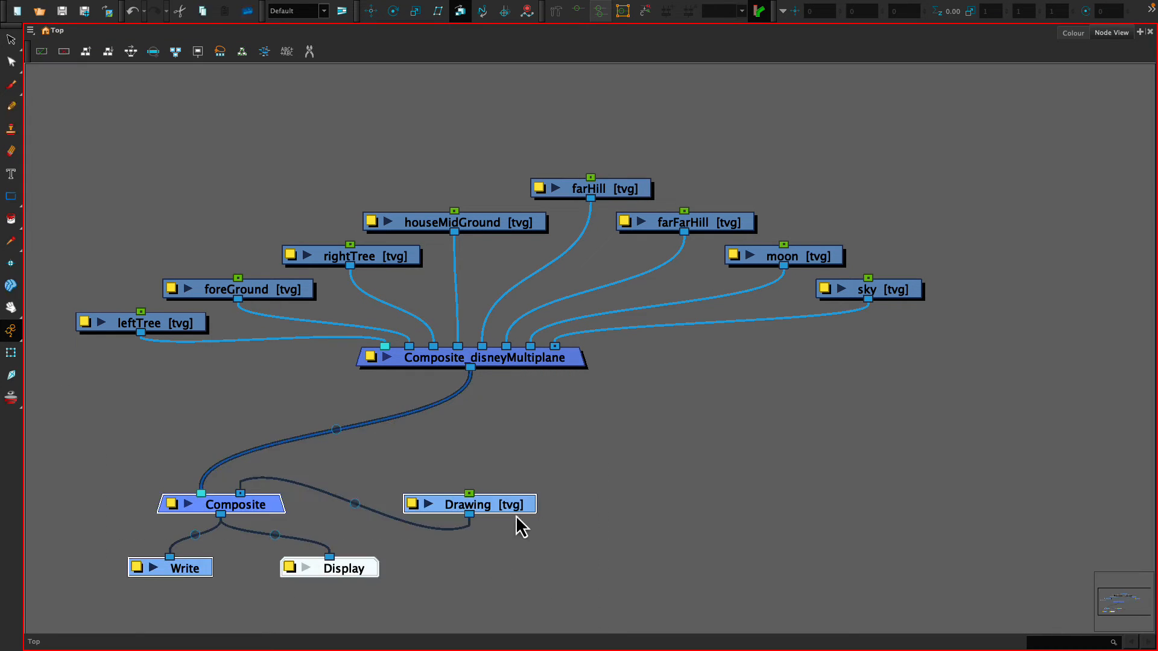
mouse_move(500, 512)
left_mouse_down()
mouse_move(845, 523)
mouse_move(919, 514)
left_mouse_up()
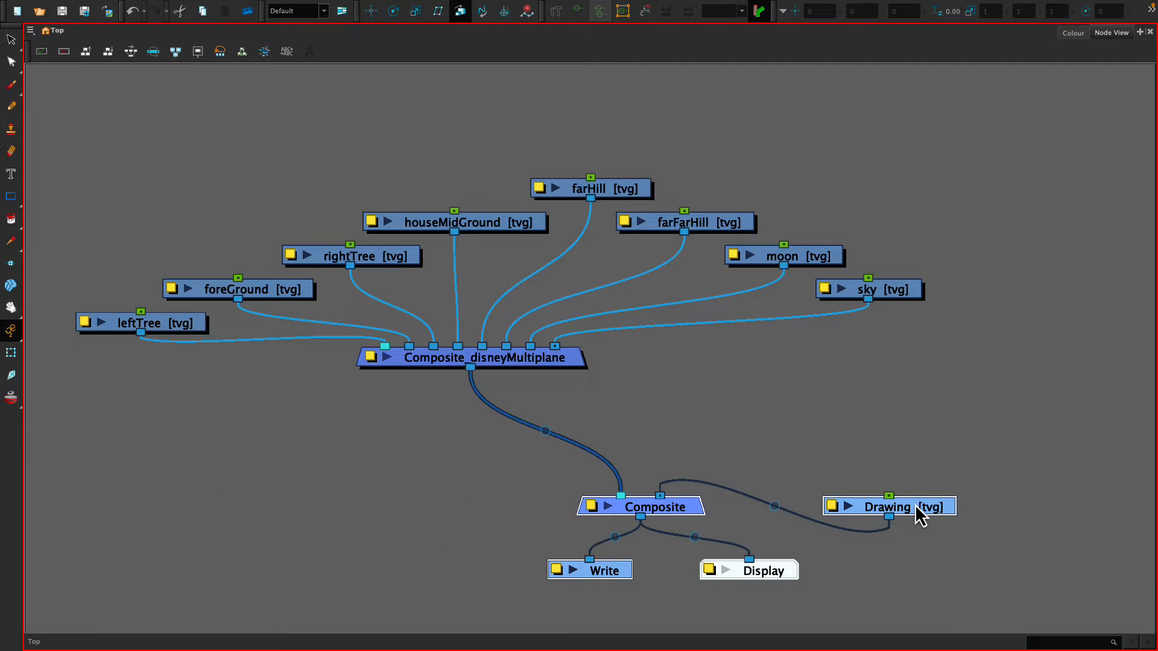
left_click(418, 497)
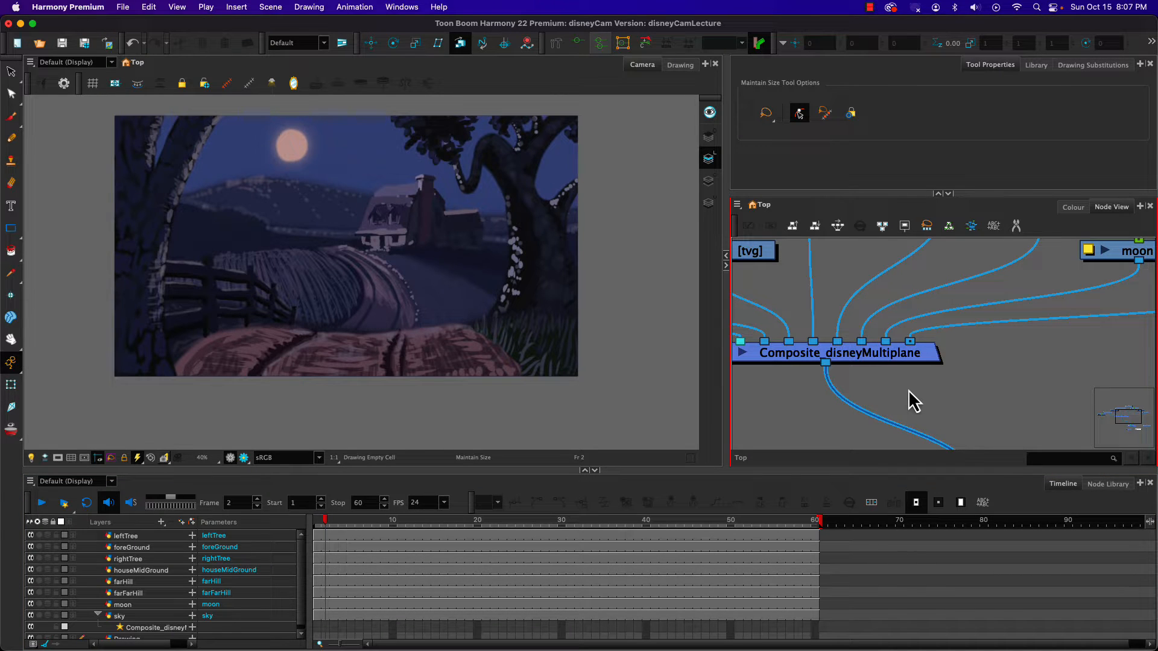
Step: In the enlarged node network, lower Composite_disneyMultiplane and order the eight painting layer nodes into a horizontal row above it
key("super+f")
key("super+f")
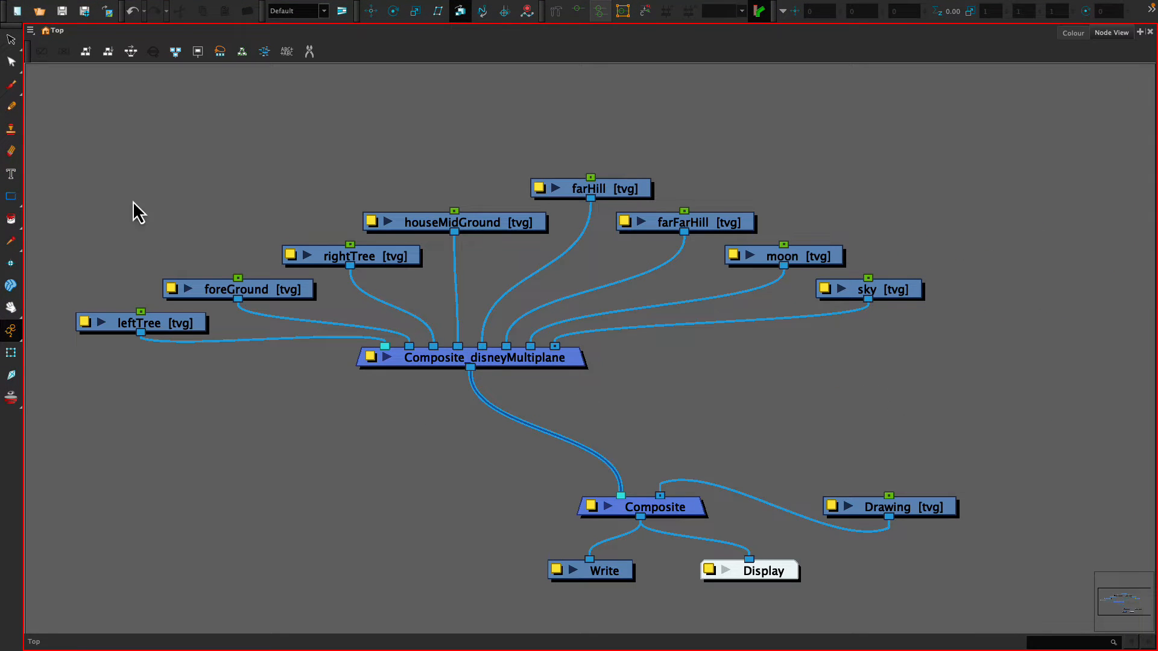
left_click_drag(473, 366, 390, 402)
left_click_drag(479, 362, 480, 408)
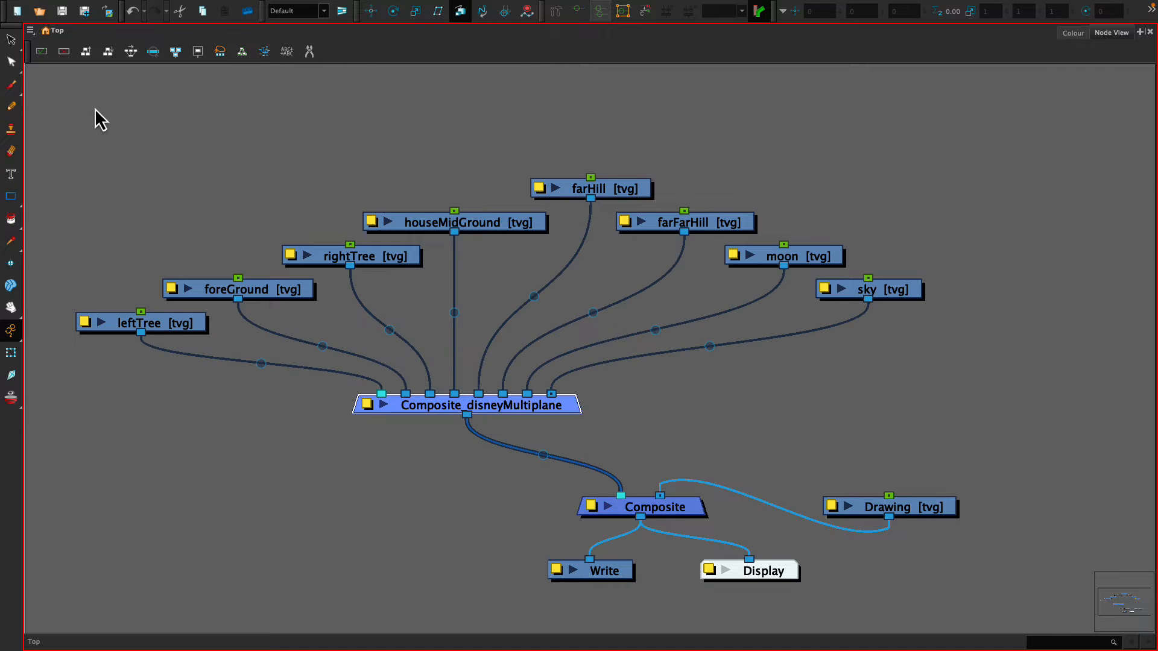
left_click_drag(102, 122, 931, 345)
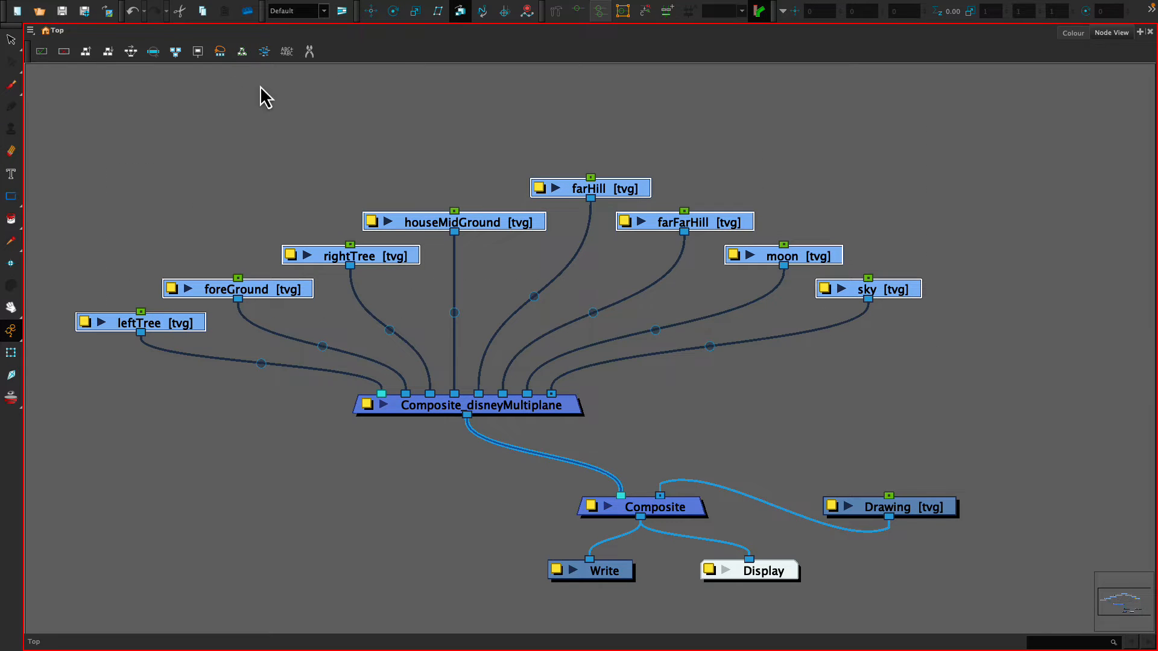
left_click(130, 51)
scroll(519, 257, "down", 5)
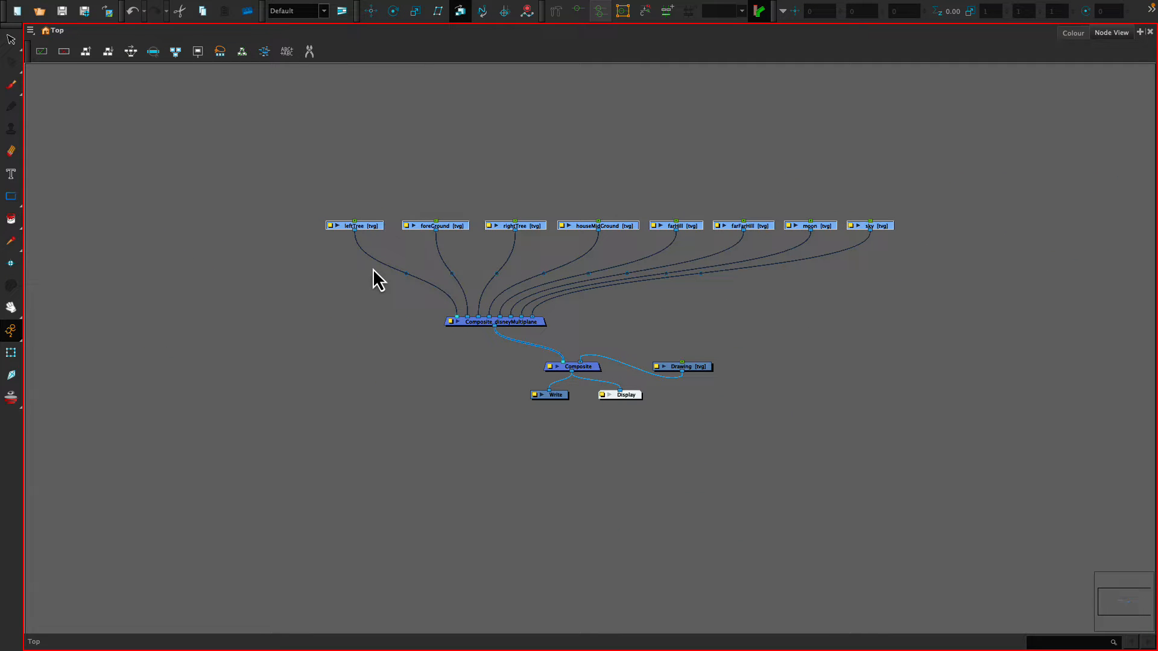
Step: Add a parent peg to each of the eight painting layers, centre the pegs above their drawings, and add one master peg over them all
key("ctrl+p")
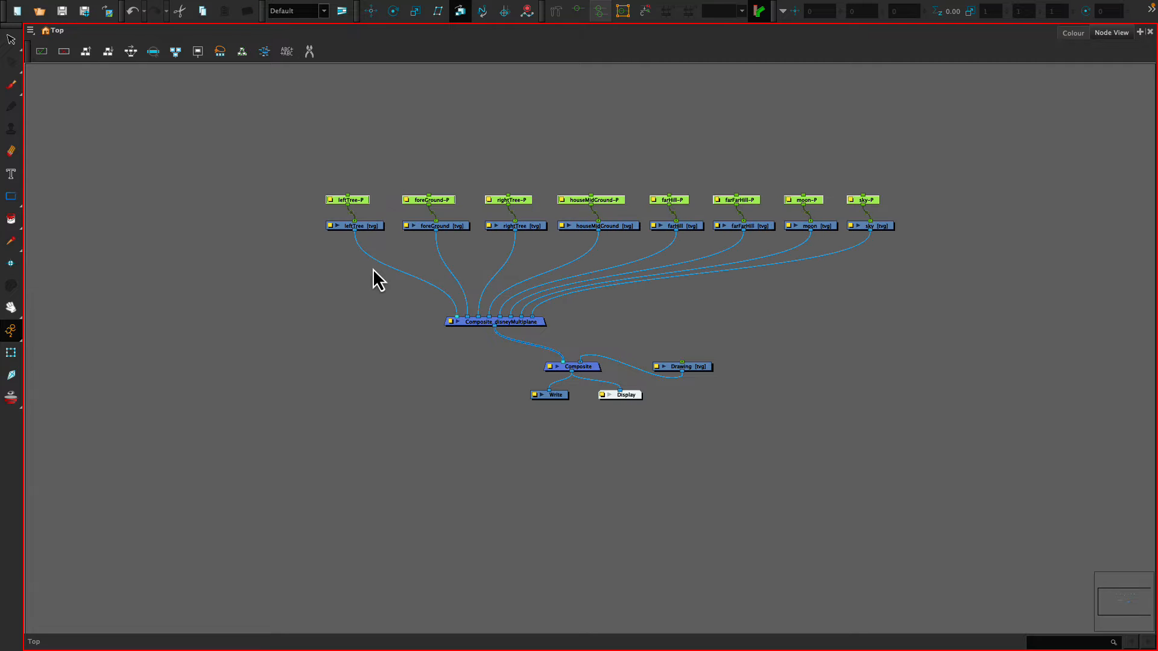
left_click_drag(361, 203, 368, 202)
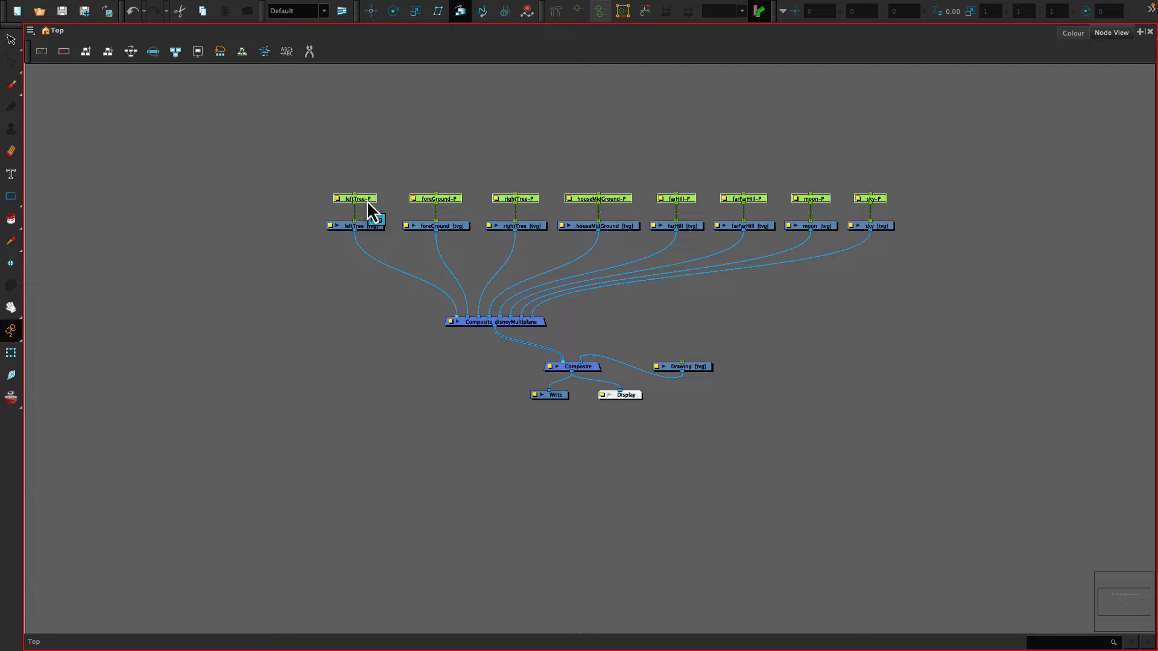
key("ctrl+p")
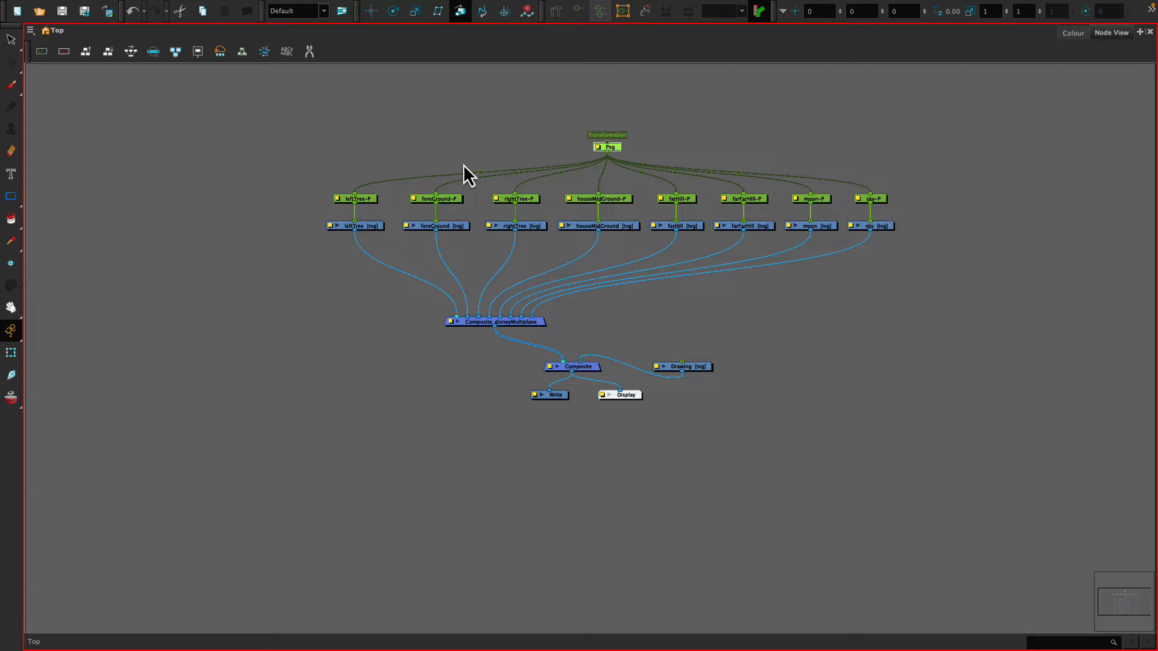
Step: Return to the full workspace, collapse the master Peg's hierarchy in the timeline, and clear the selection
key("super+f")
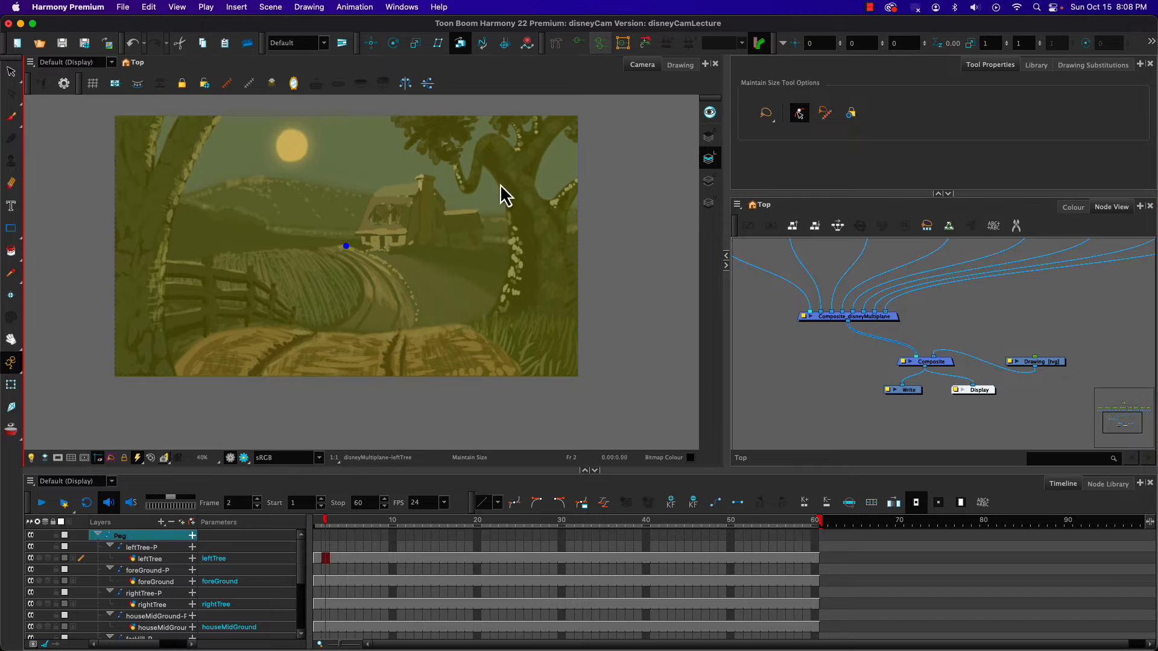
left_click(96, 534)
left_click(120, 589)
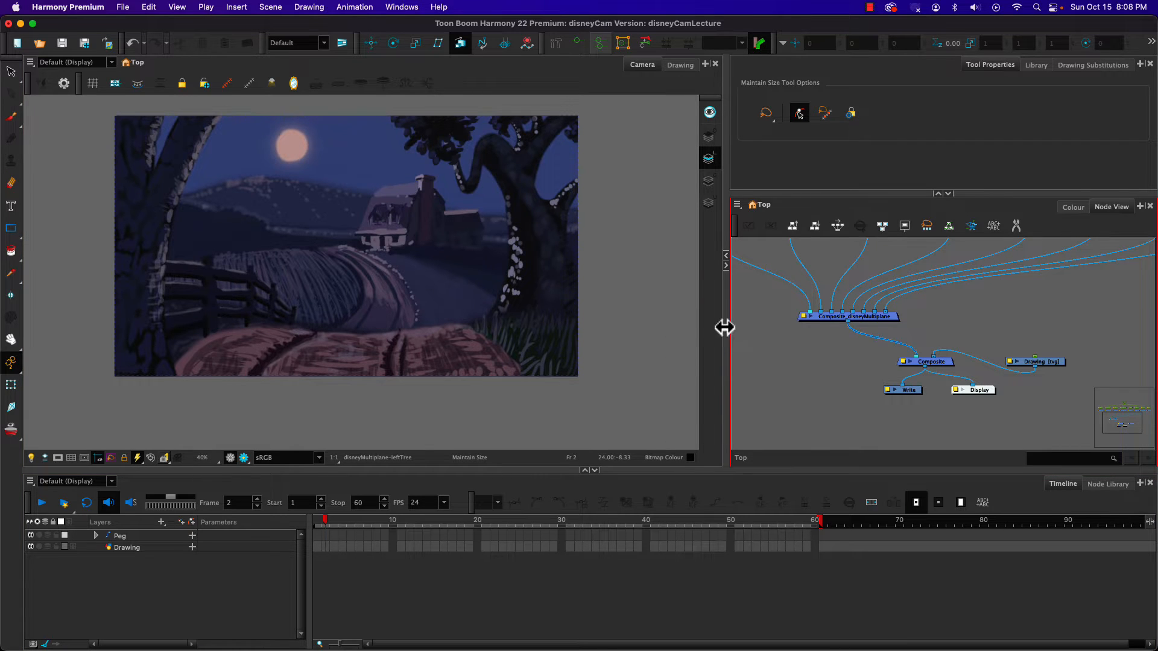
Step: Narrow the Camera view to give the node network more room, and add a Top view alongside Tool Properties
left_click_drag(725, 327, 509, 326)
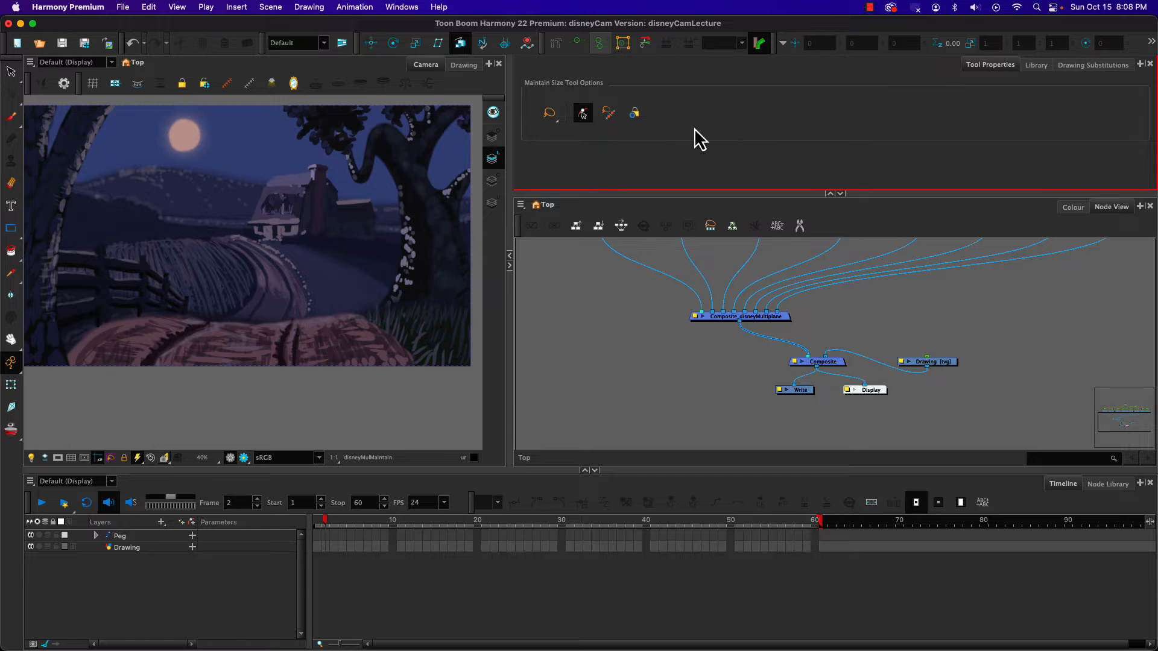
left_click_drag(509, 177, 586, 181)
left_click(1139, 64)
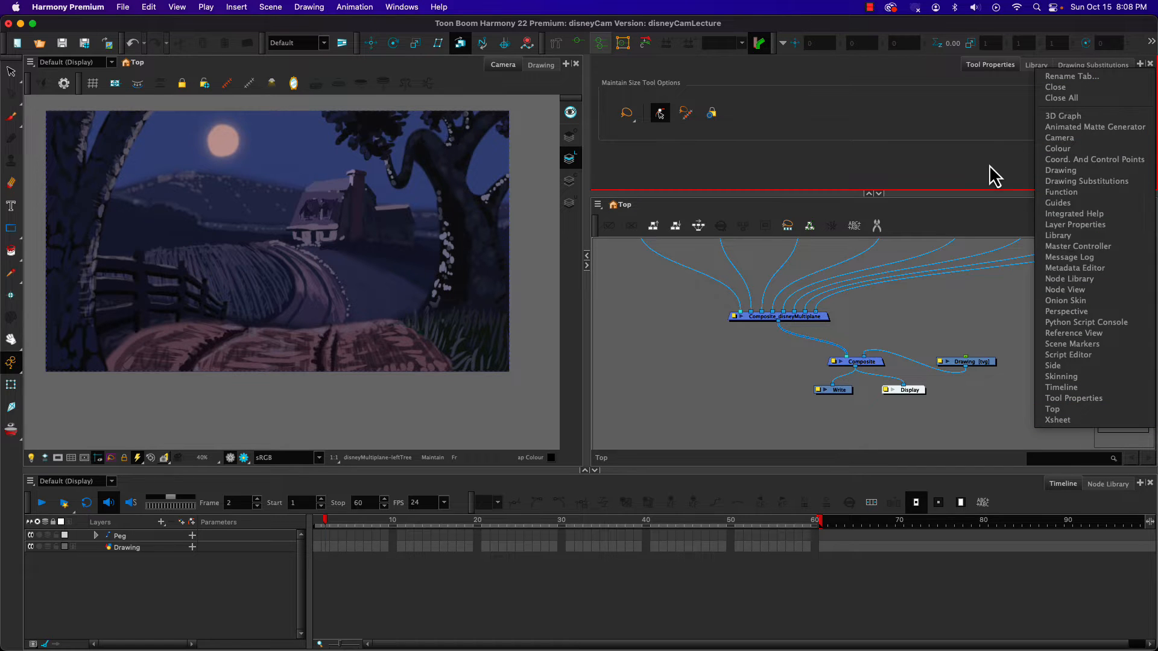
left_click(1061, 410)
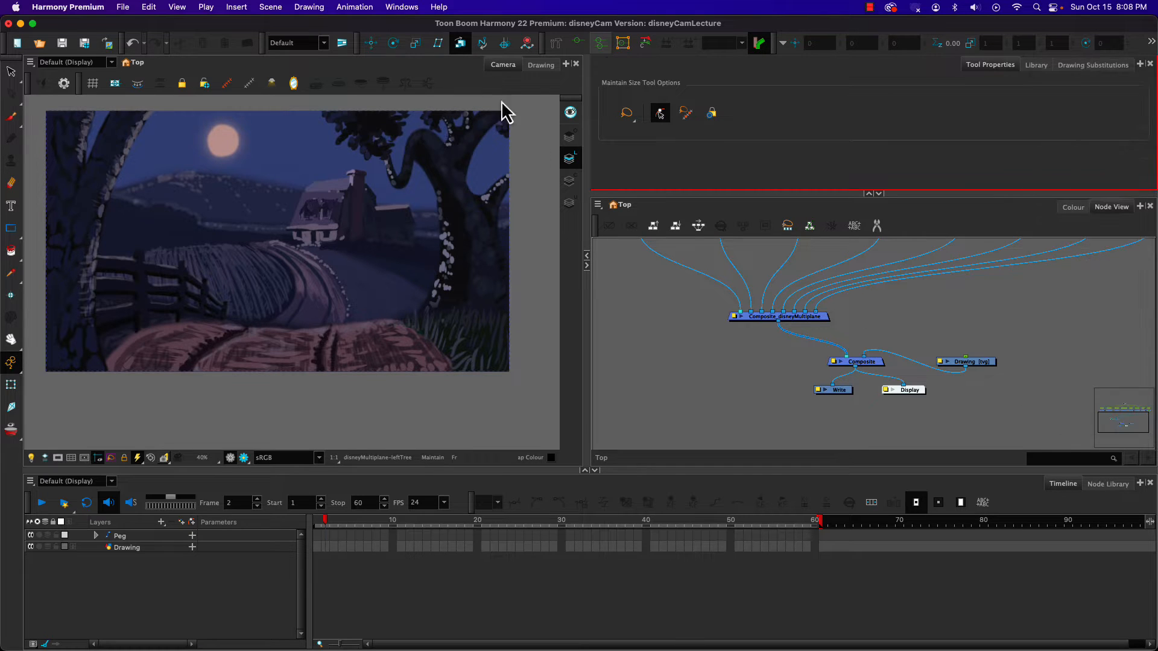
Step: Add a Perspective view alongside Camera and Drawing, and orbit it to show the painting at an angle above the floor grid
left_click(566, 65)
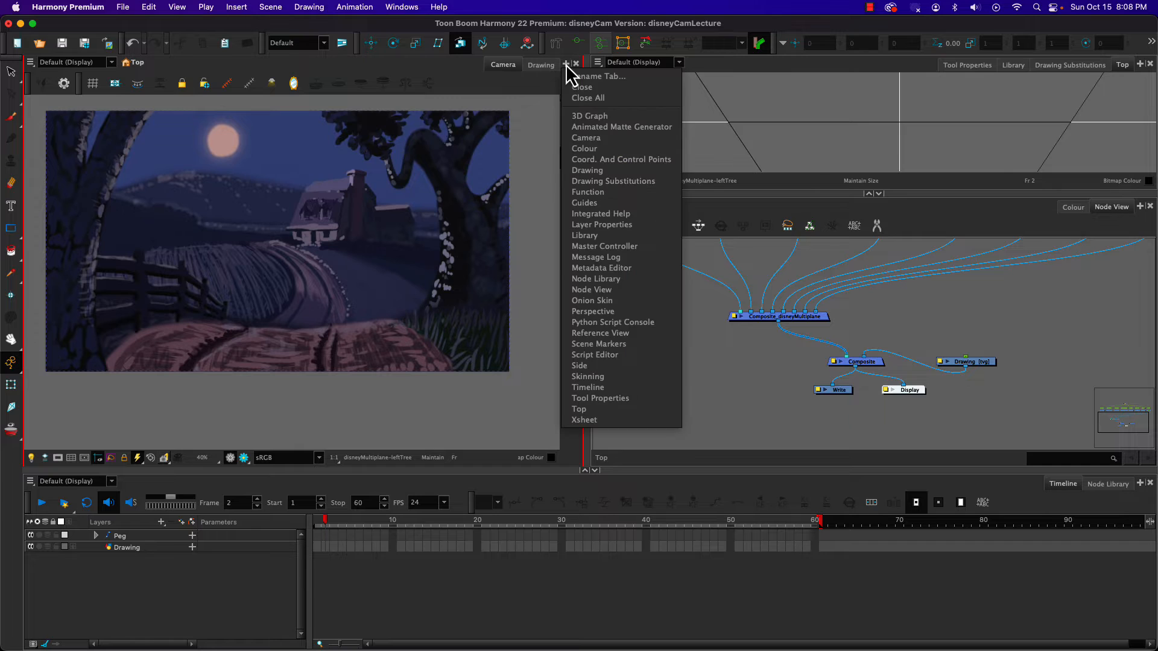
left_click(606, 315)
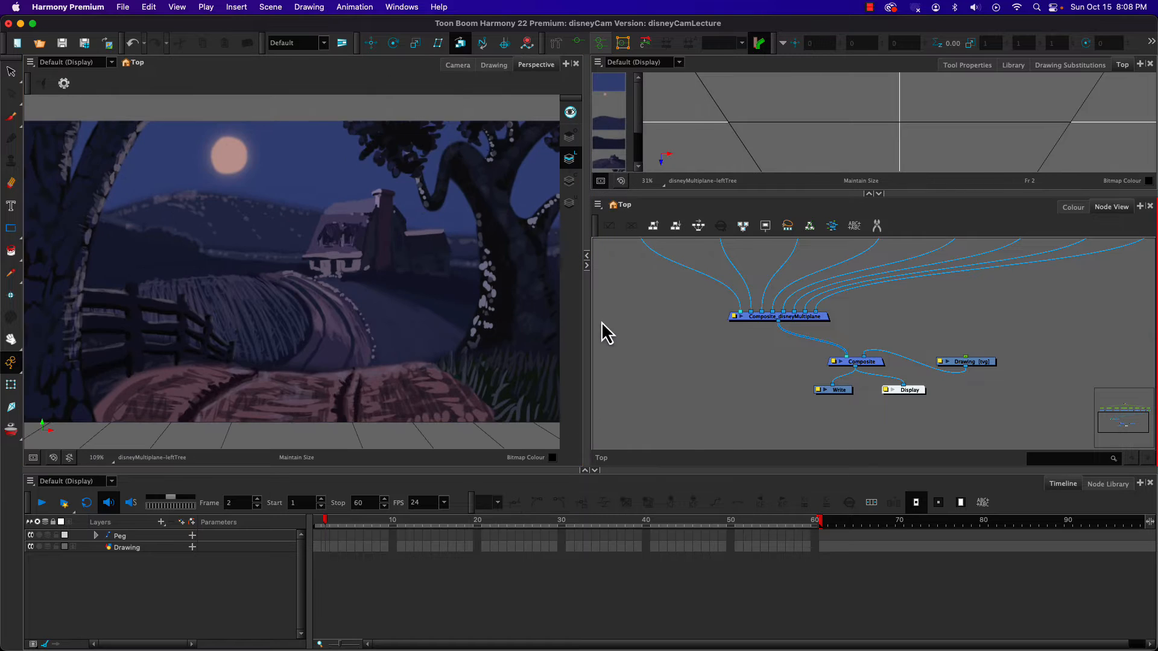
scroll(335, 311, "down", 4)
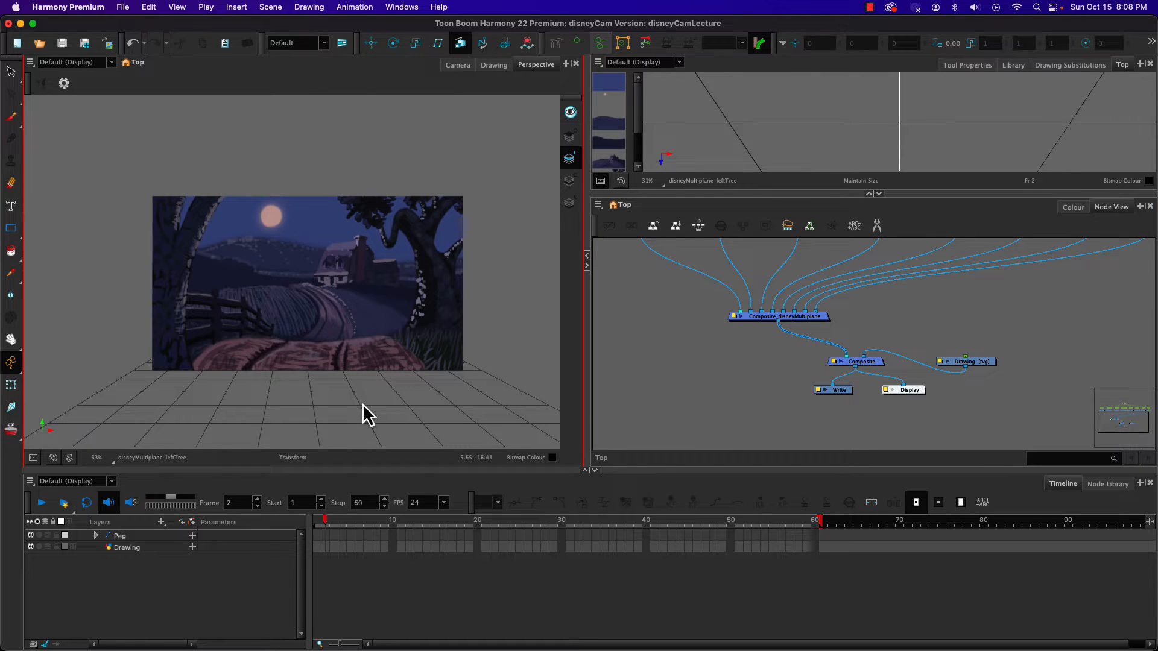
key("space")
left_click_drag(361, 403, 339, 393)
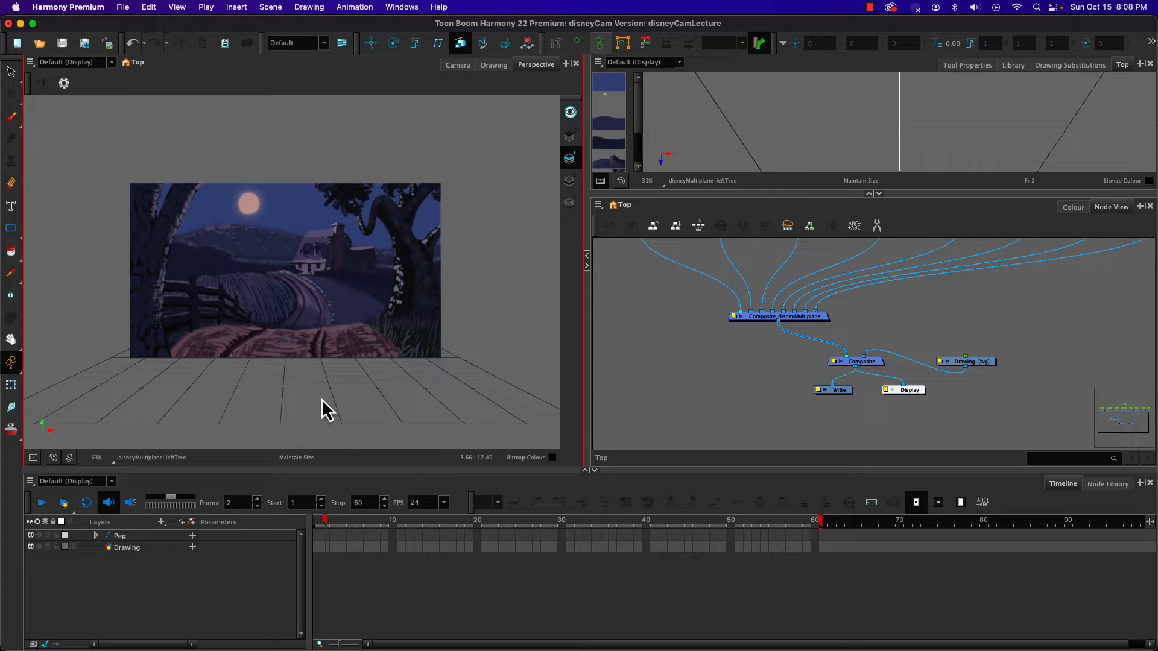
left_click_drag(321, 398, 271, 413)
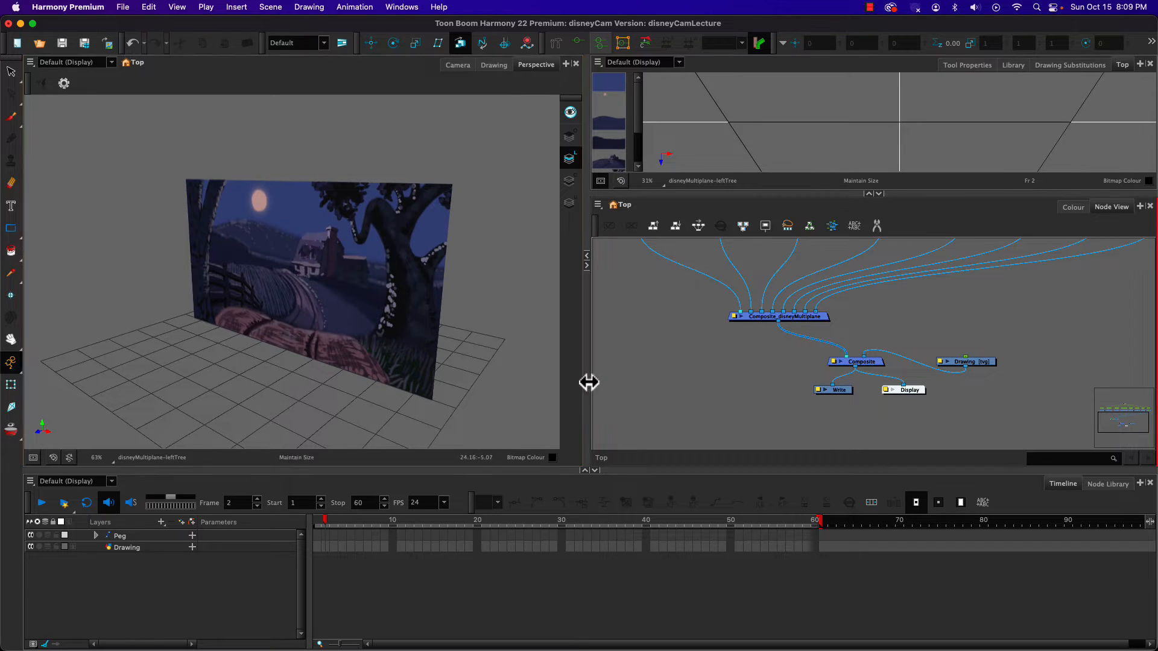
Step: Narrow the Perspective view to widen the Top view, keeping the whole angled painting and floor grid in frame
left_click_drag(584, 385, 391, 371)
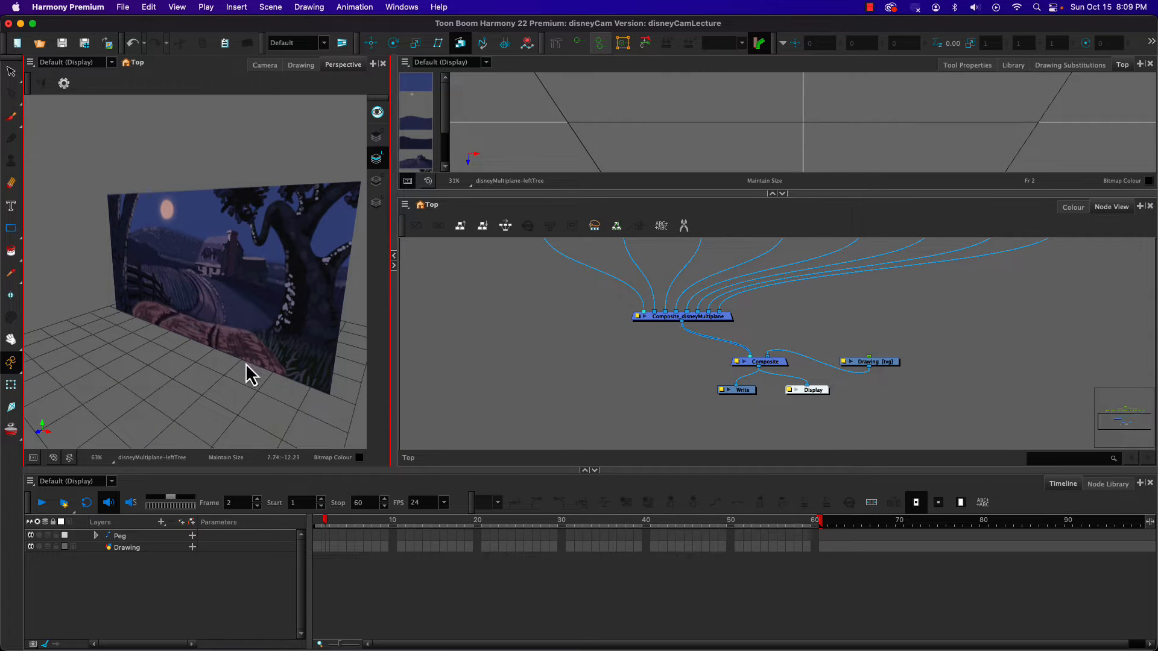
scroll(233, 370, "up", 2)
scroll(233, 370, "down", 4)
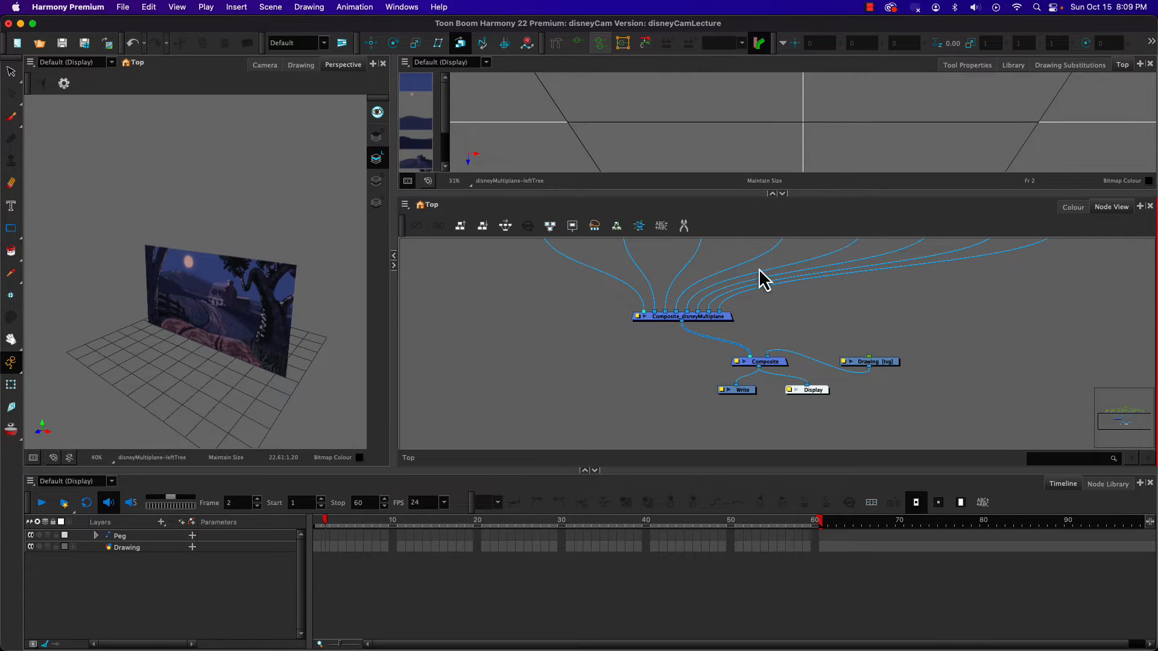
Step: Enlarge the Top view over the node network and frame the entire camera cone in it
left_click(782, 193)
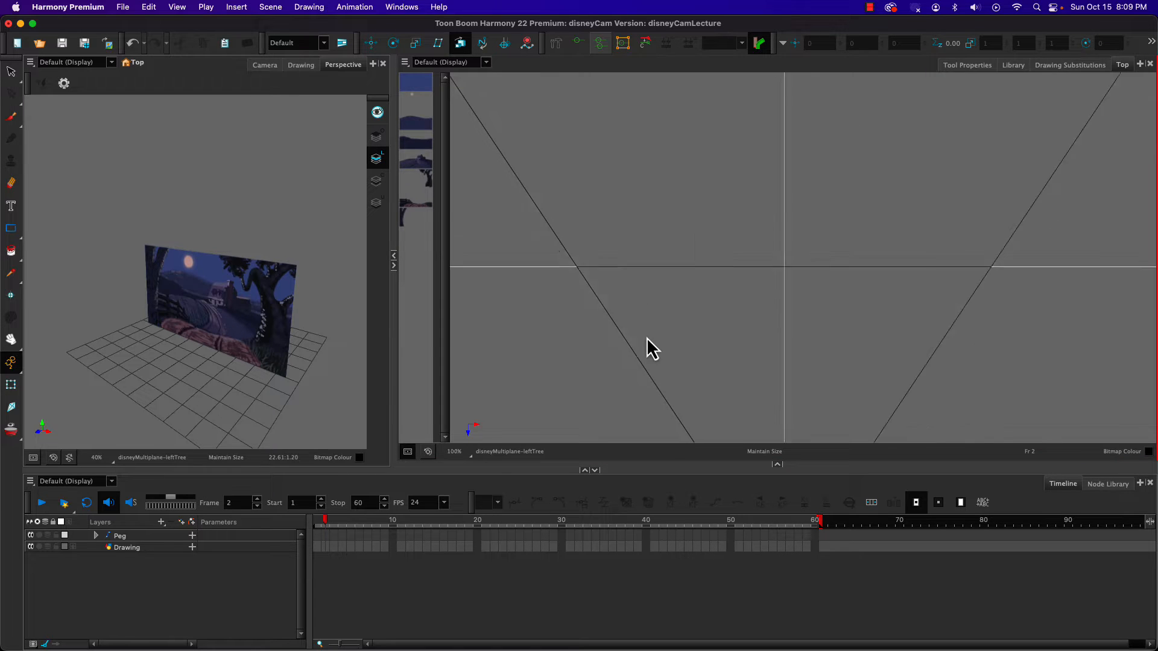
key("space")
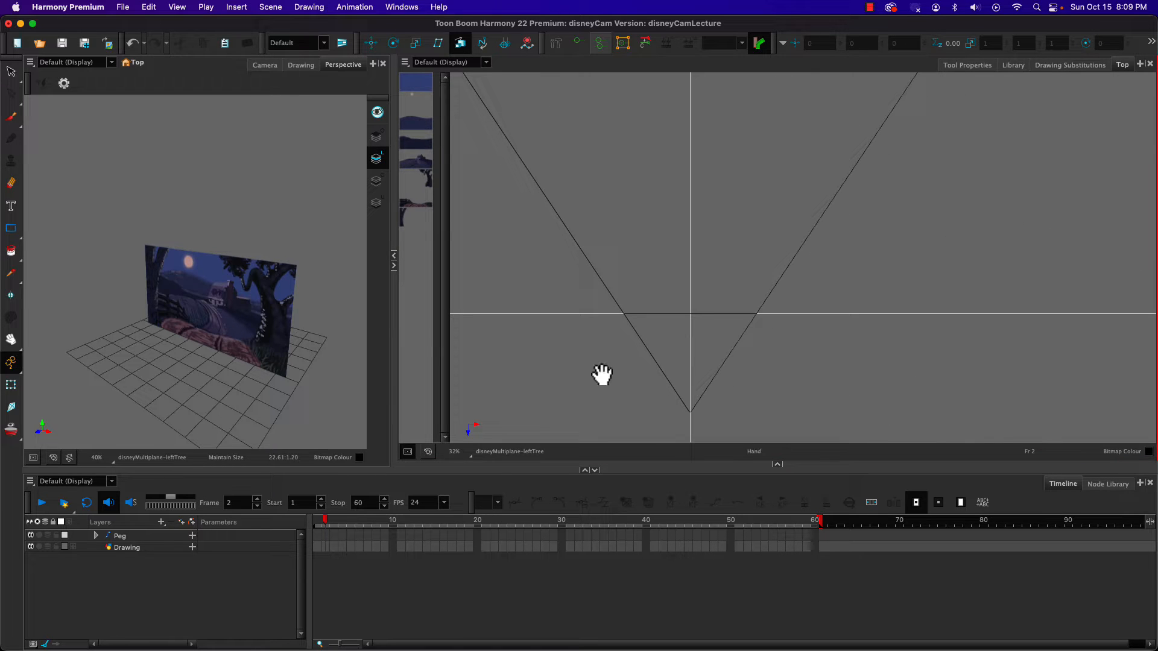
left_click_drag(601, 375, 770, 374)
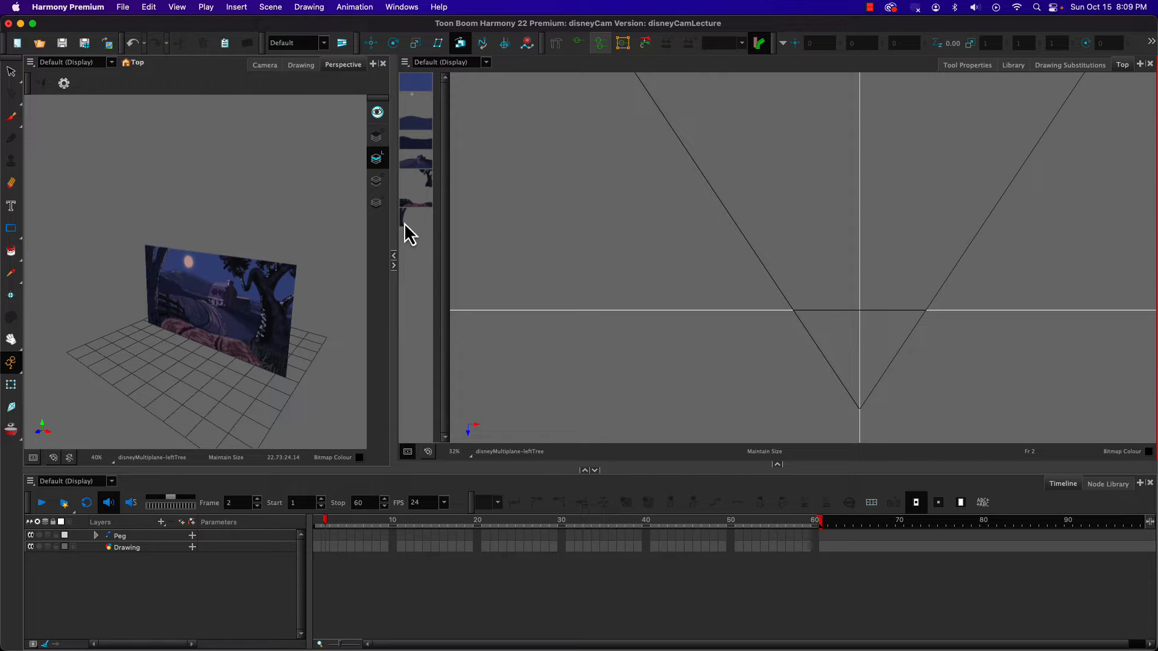
scroll(740, 270, "down", 3)
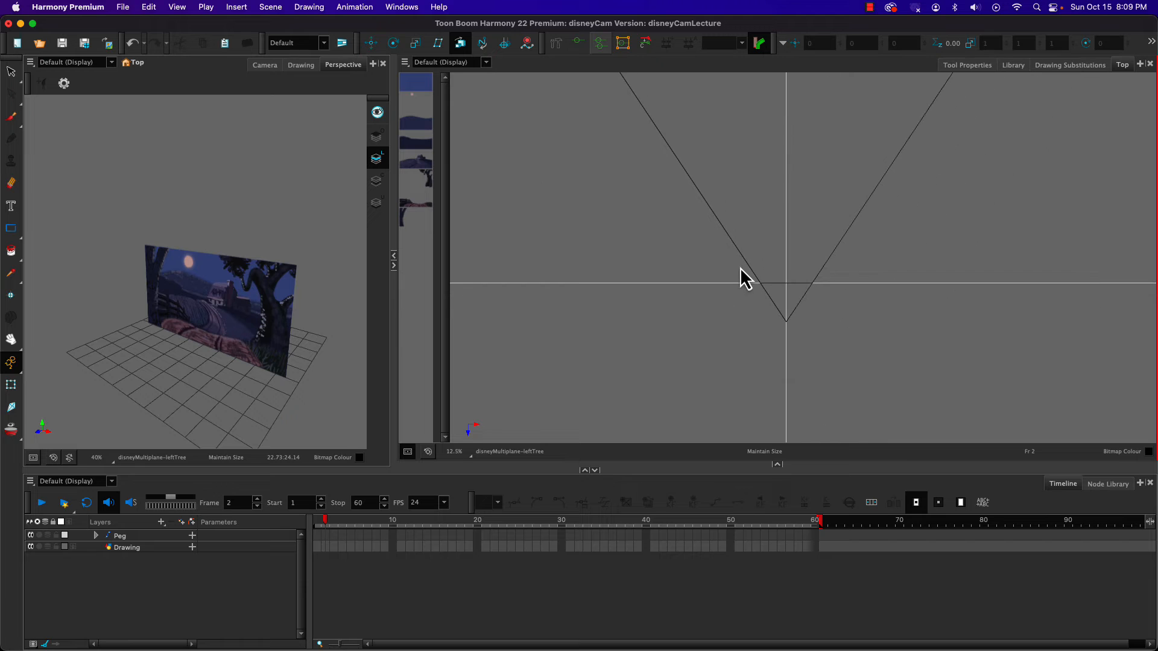
key("space")
left_click_drag(723, 266, 749, 406)
scroll(746, 377, "down", 5)
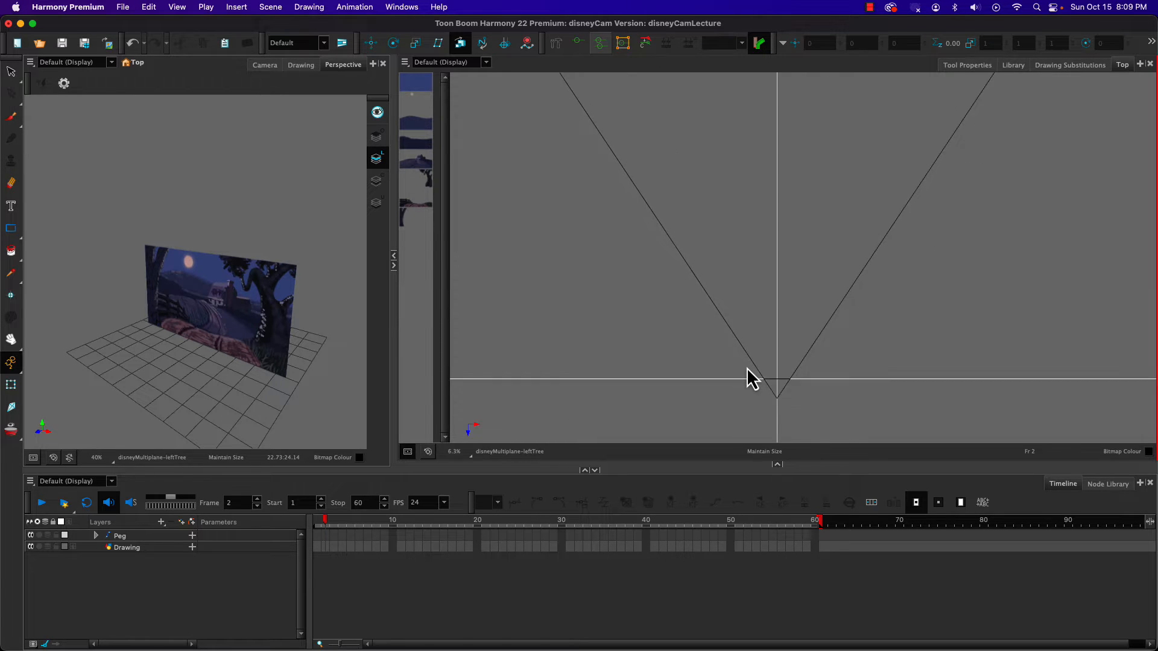
scroll(747, 369, "down", 3)
key("space")
left_click_drag(675, 300, 705, 327)
scroll(705, 324, "up", 1)
scroll(704, 324, "down", 1)
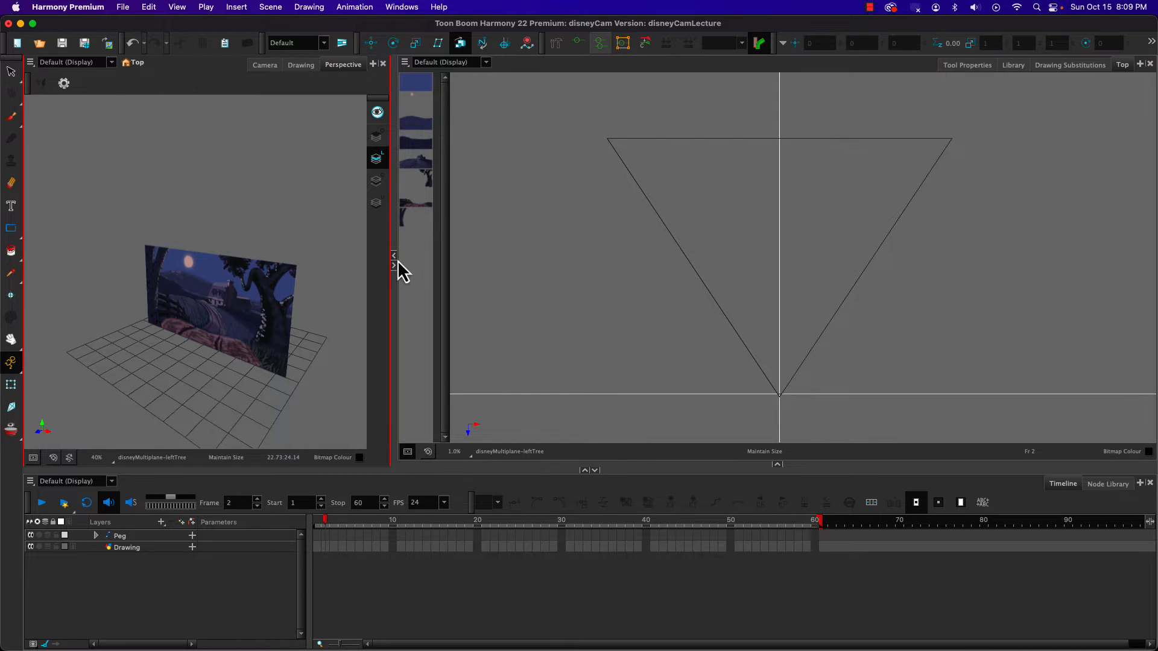
Step: Select the leftTree layer by its thumbnail, look at Tool Properties, and return to the enlarged Top view
left_click(404, 232)
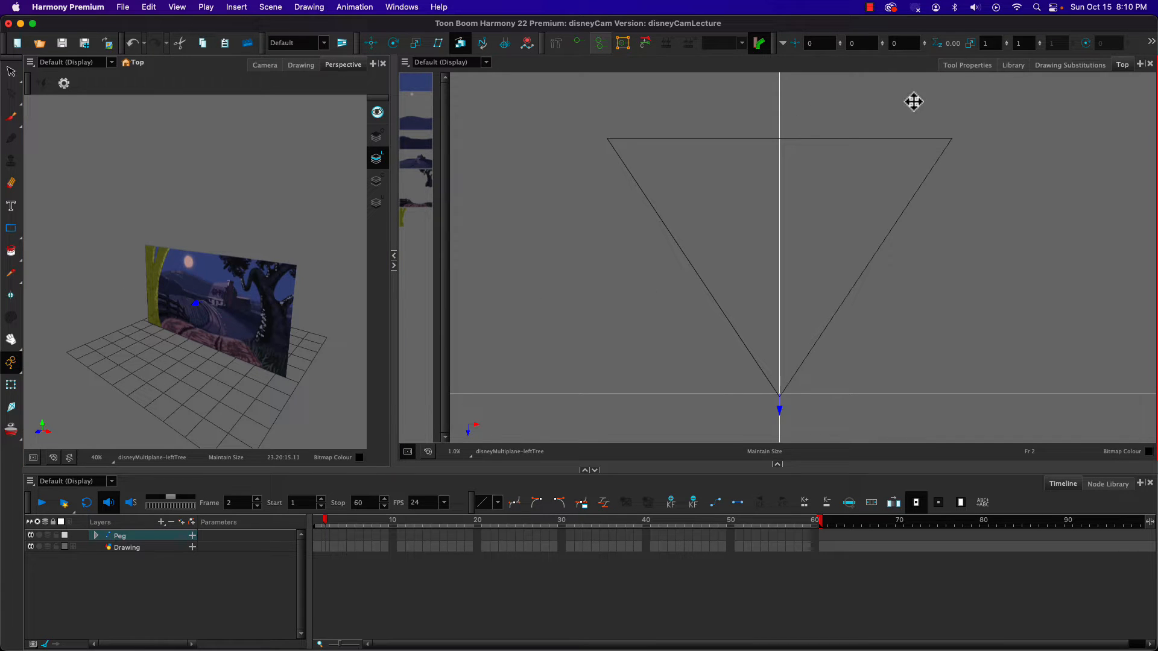
left_click_drag(779, 466, 772, 197)
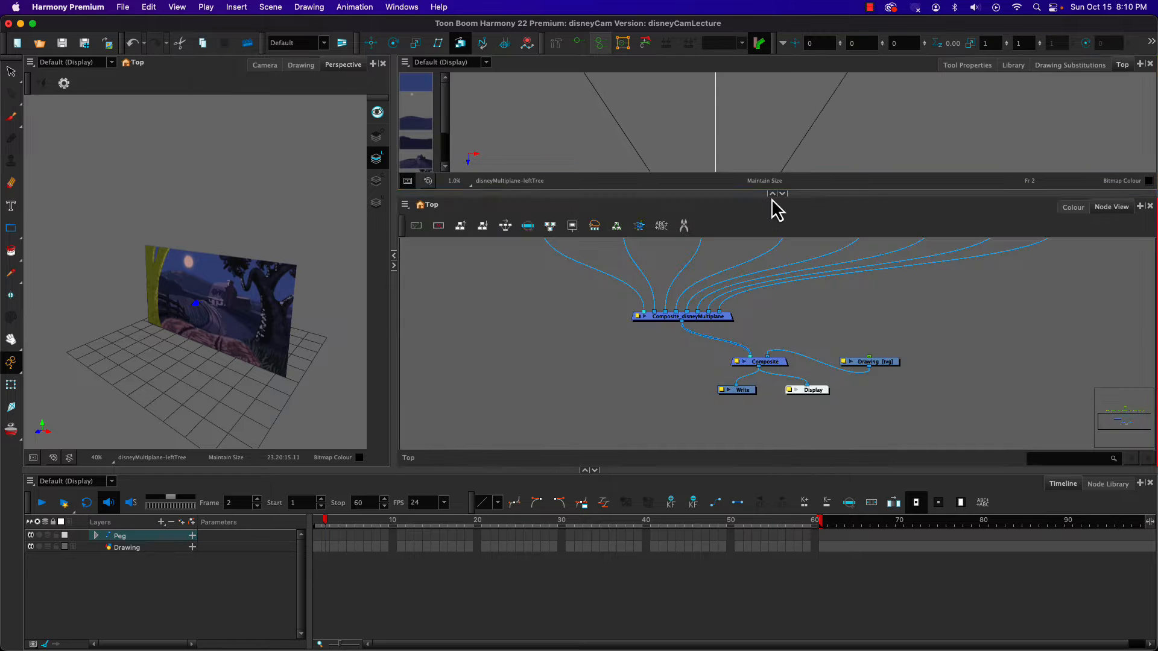
left_click(973, 68)
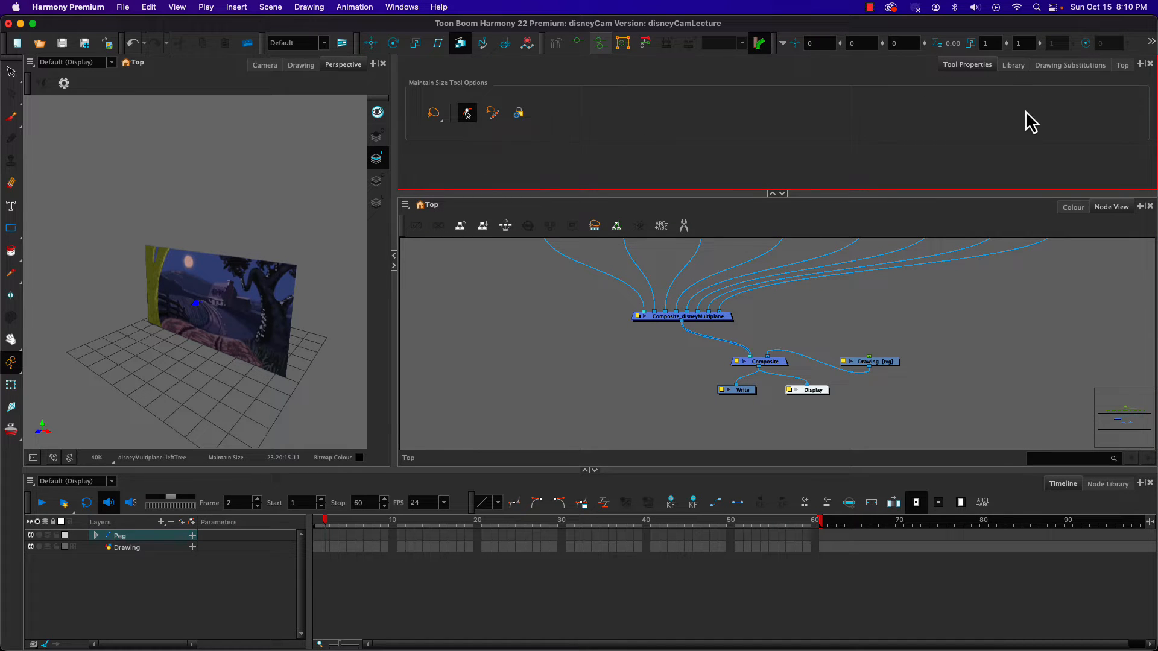
left_click(1120, 68)
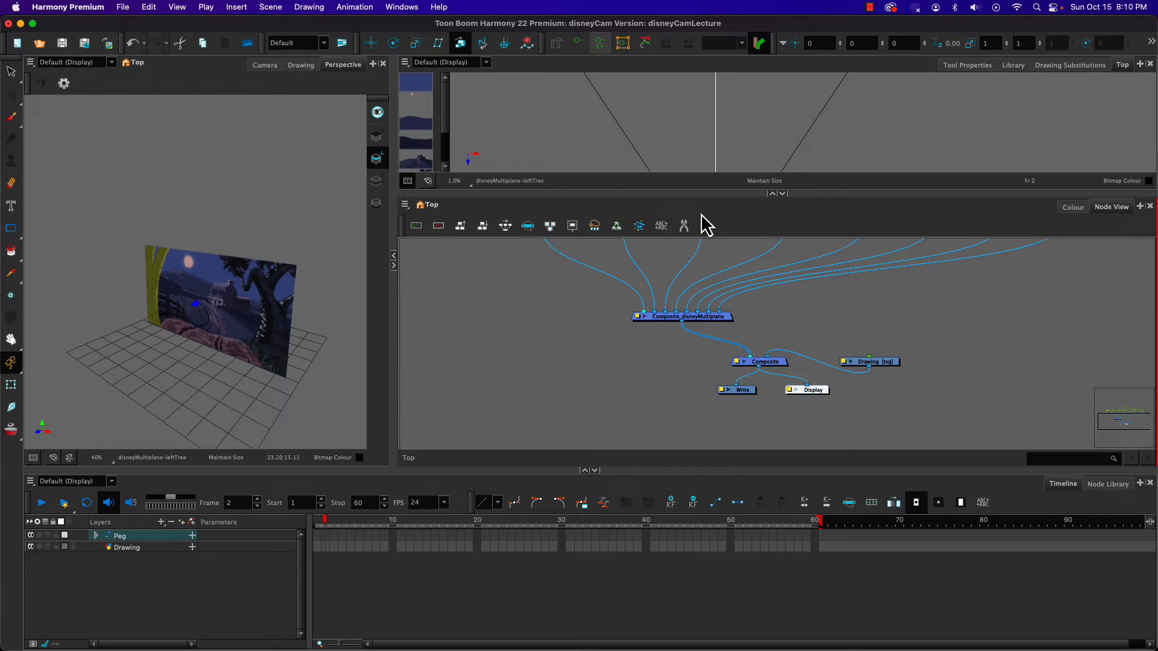
left_click(782, 193)
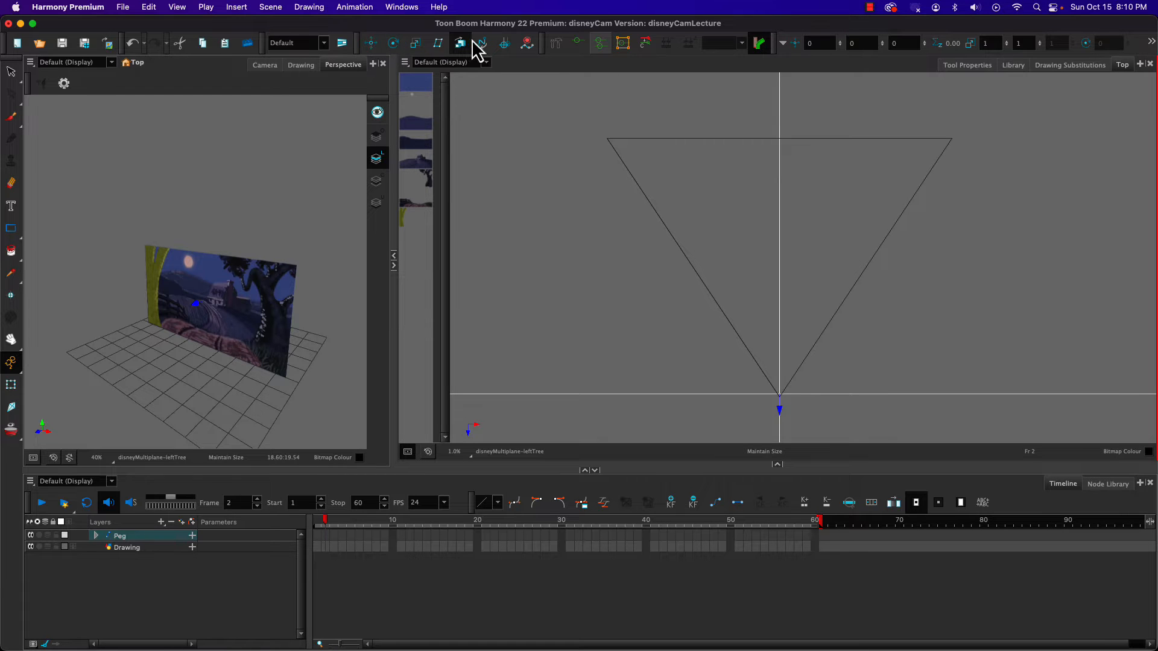
Step: Try moving the leftTree layer back in depth along the Z axis with the Translate tool, and undo the move
left_click(374, 47)
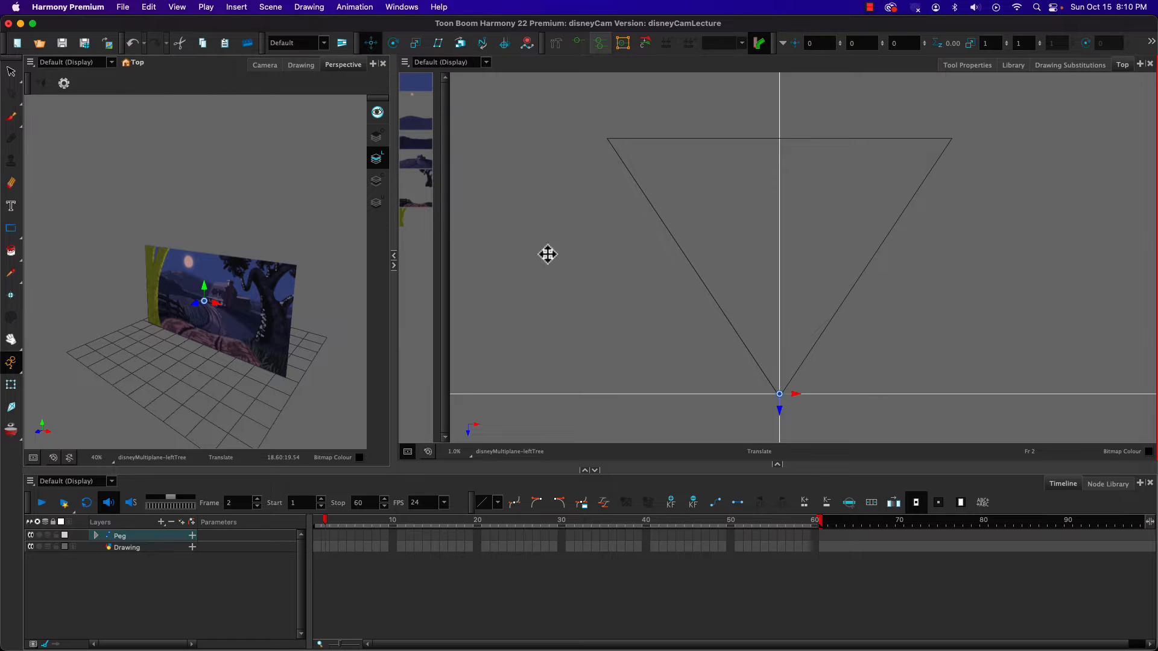
mouse_move(781, 413)
left_mouse_down()
mouse_move(814, 410)
mouse_move(767, 403)
mouse_move(782, 403)
mouse_move(775, 362)
mouse_move(768, 429)
mouse_move(770, 406)
mouse_move(768, 415)
left_mouse_up()
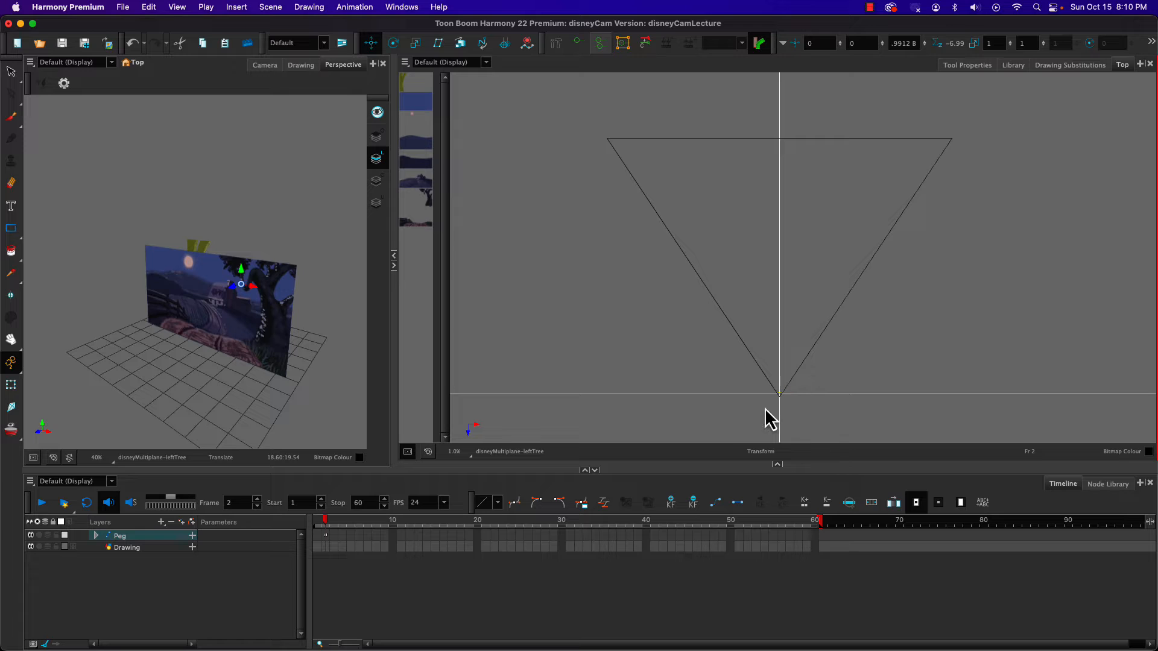
key("ctrl+z")
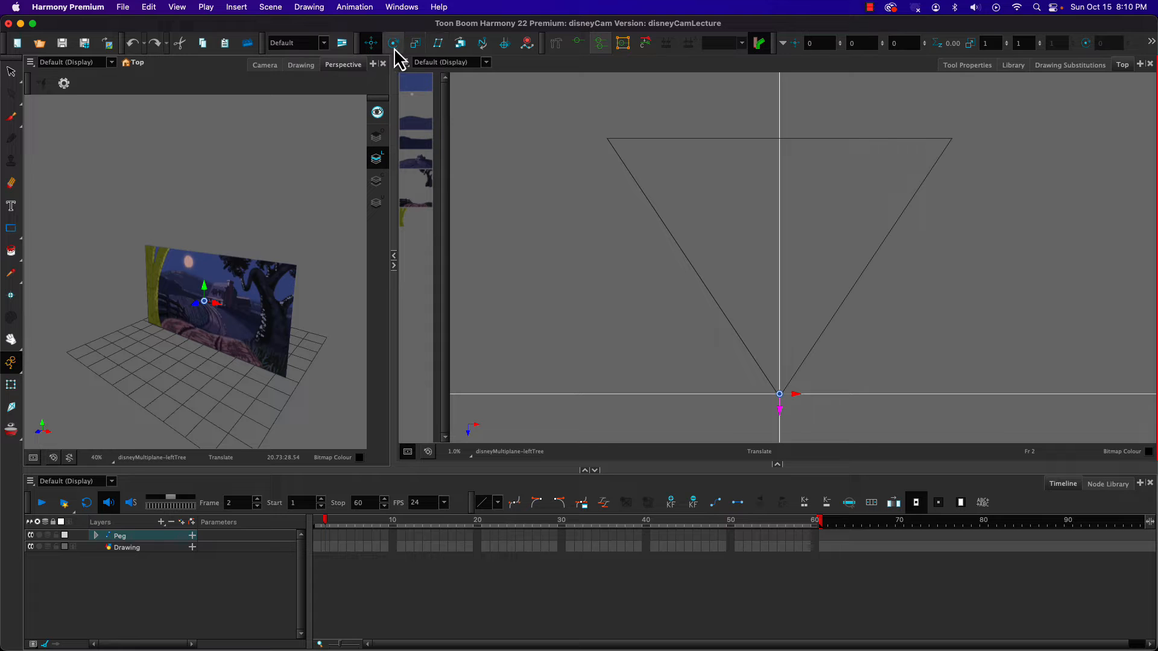
left_click(410, 87)
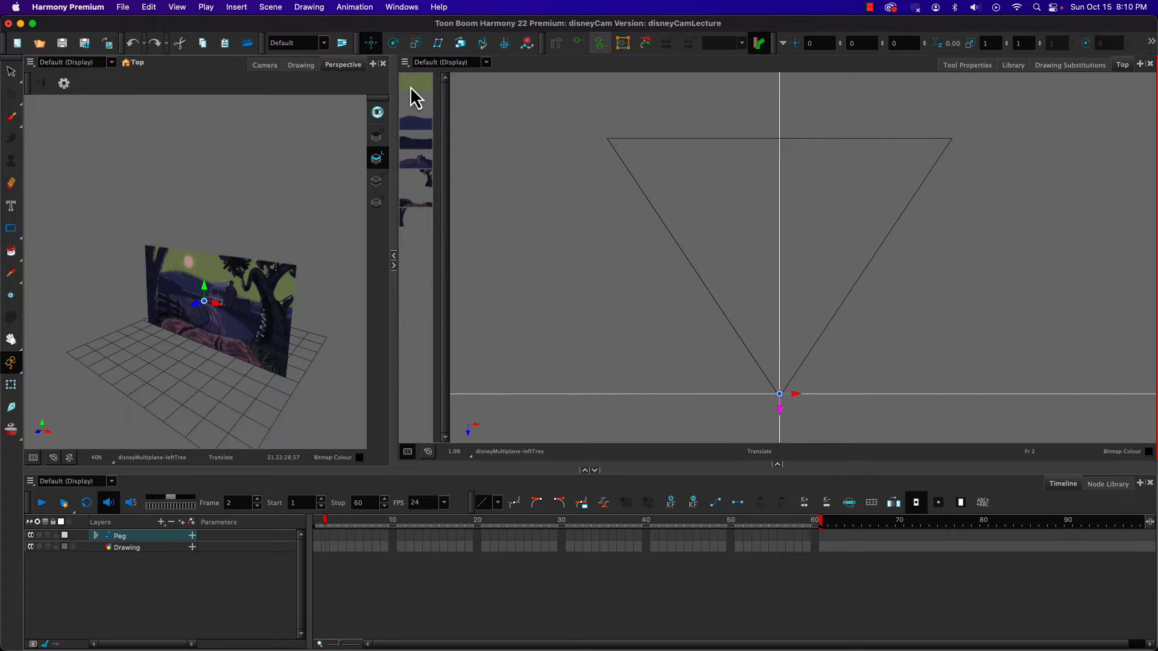
left_click(411, 88)
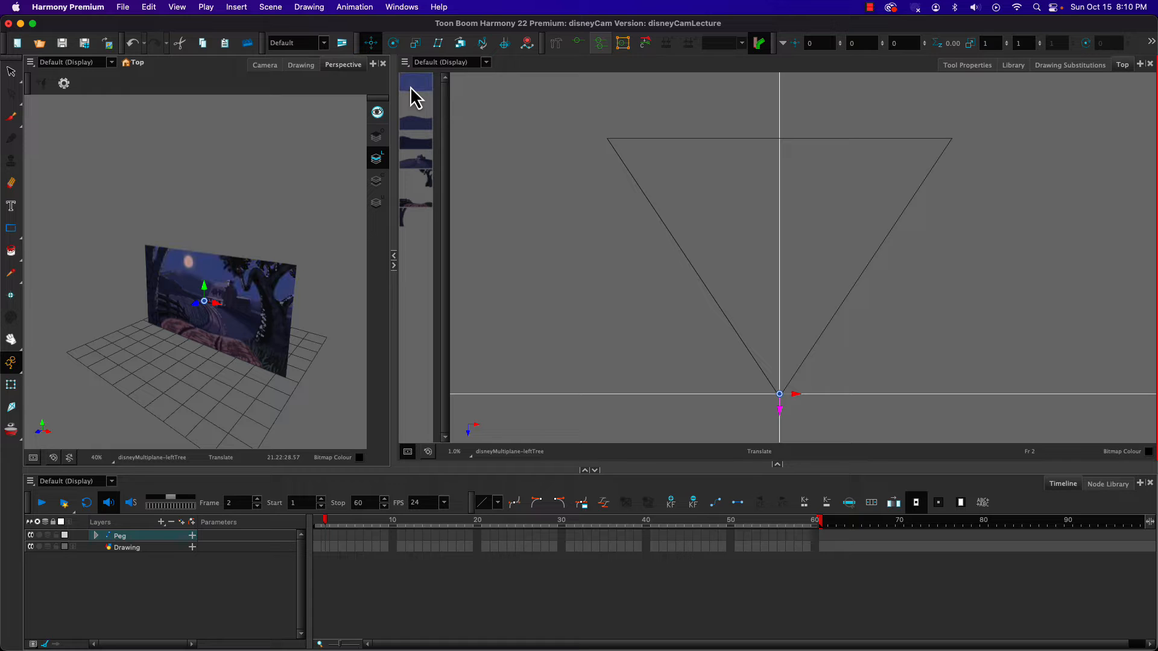
left_click(414, 86)
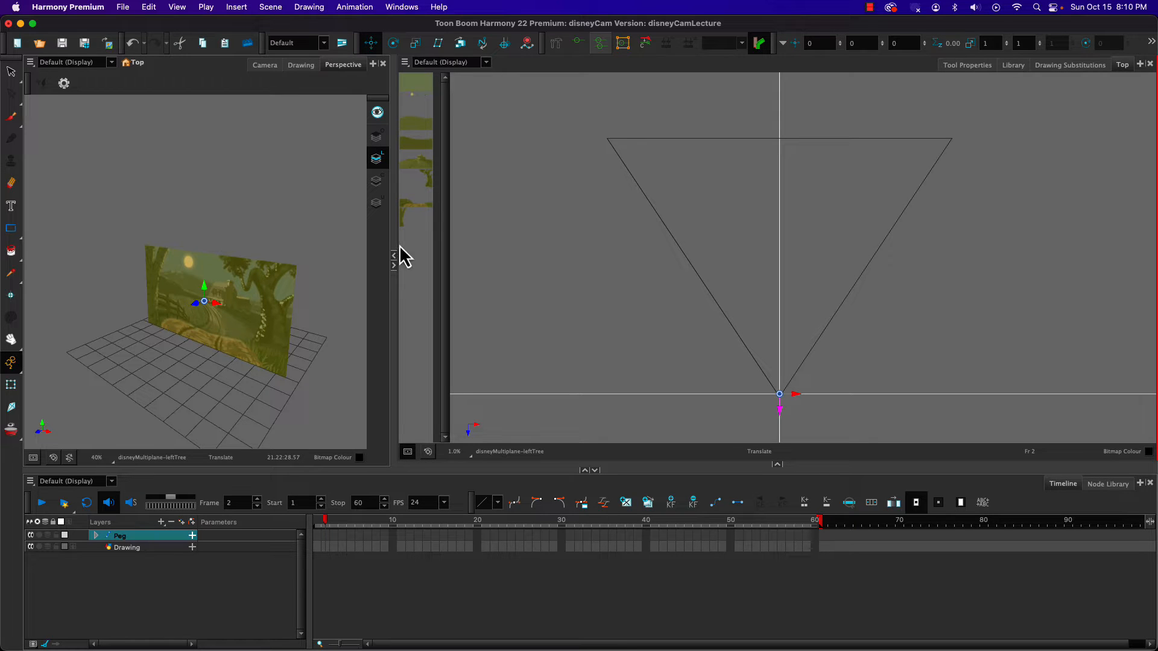
left_click(413, 277)
Step: Expand the Peg group in the timeline and remove the sky drawing from frame 2 to expose the moon
left_click(95, 534)
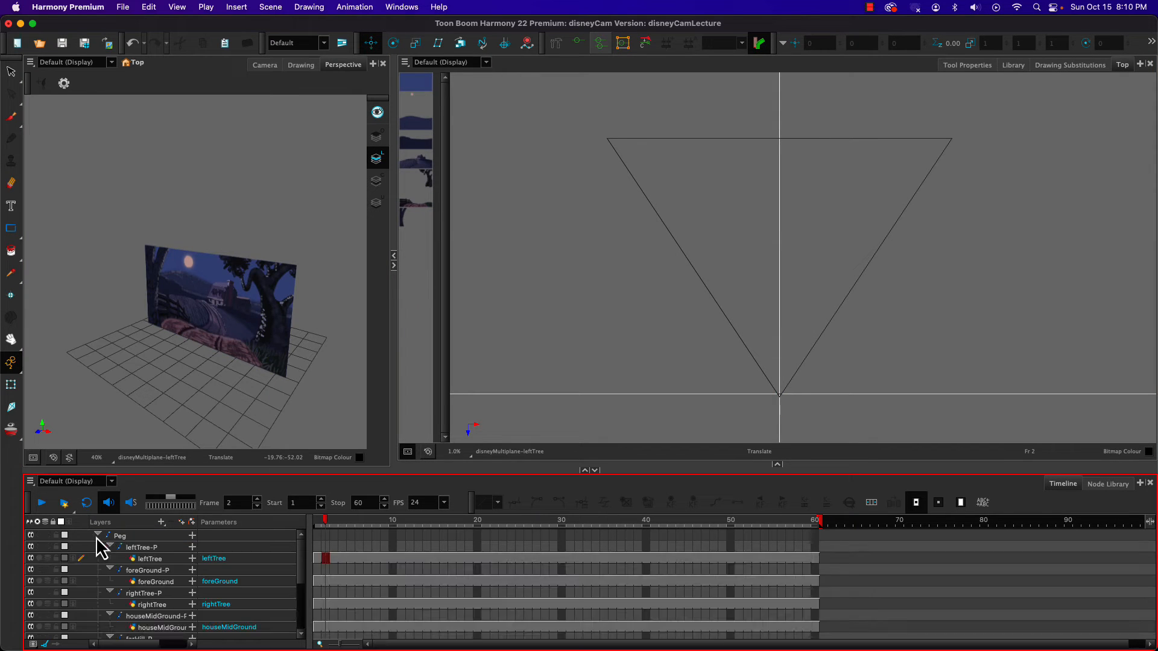
scroll(150, 573, "down", 3)
scroll(150, 580, "up", 2)
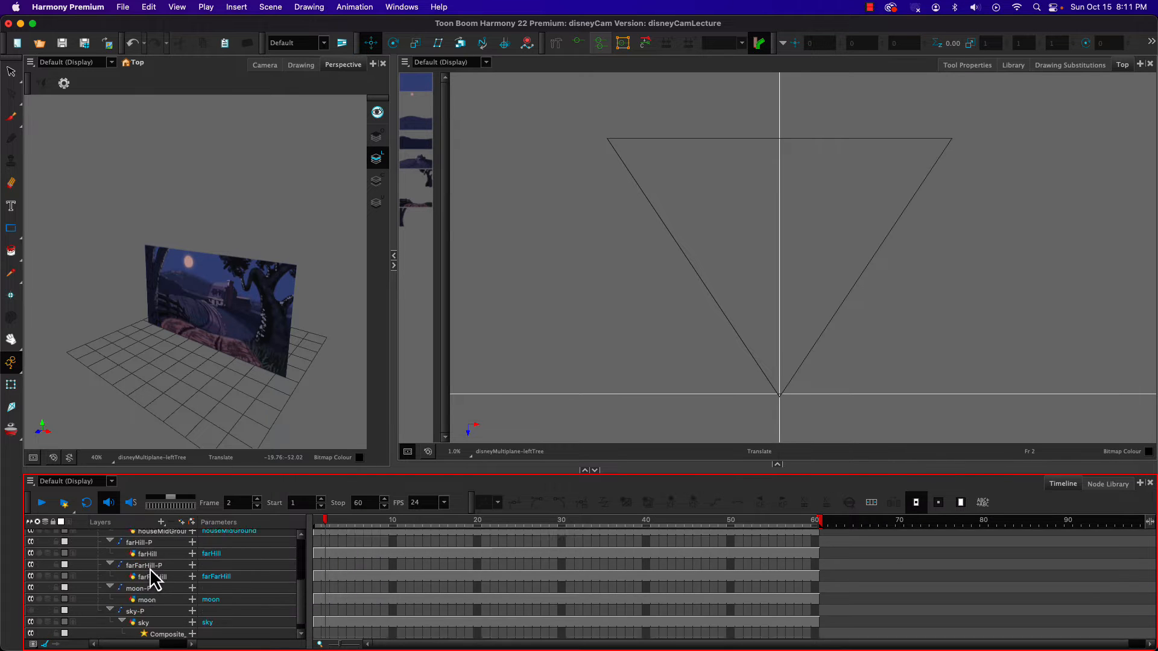
scroll(148, 627, "up", 1)
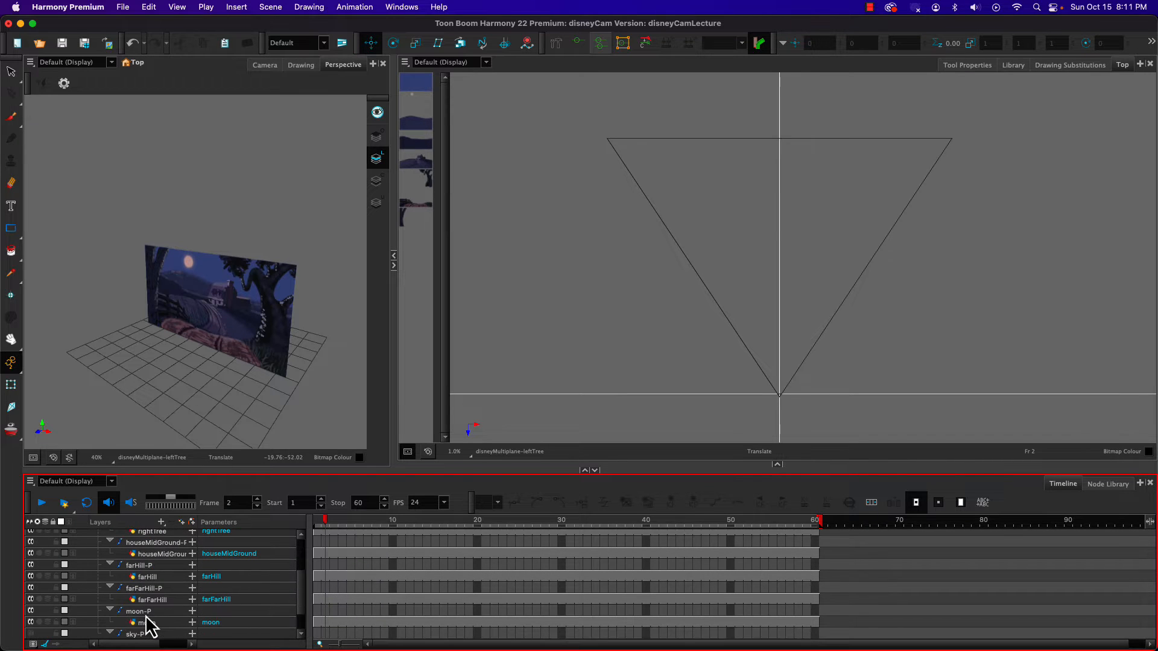
scroll(300, 591, "down", 3)
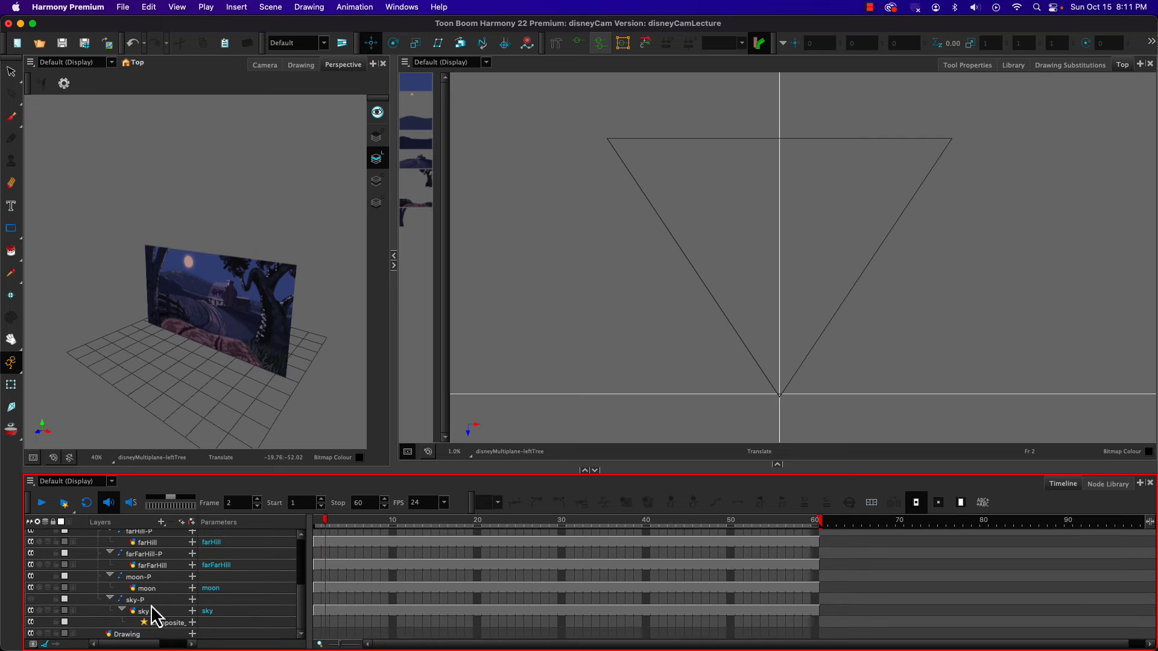
left_click(146, 609)
scroll(165, 585, "up", 5)
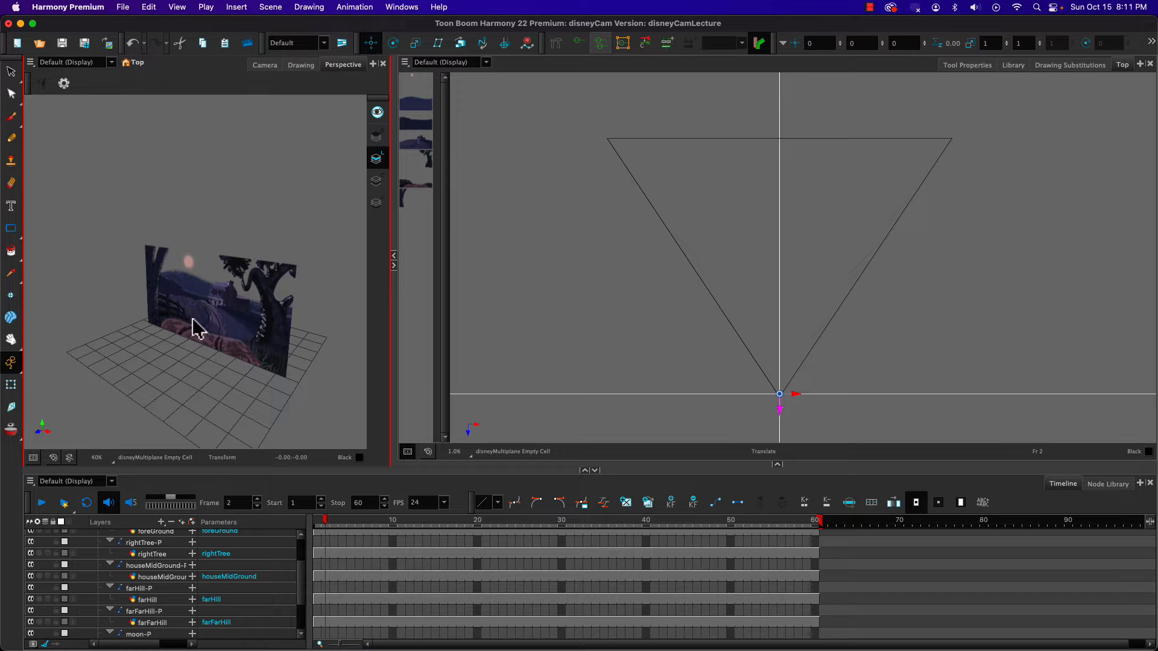
Step: Select the moon layer, try moving it back along the Z axis with the Translate tool, and undo the move
left_click_drag(193, 322, 233, 302)
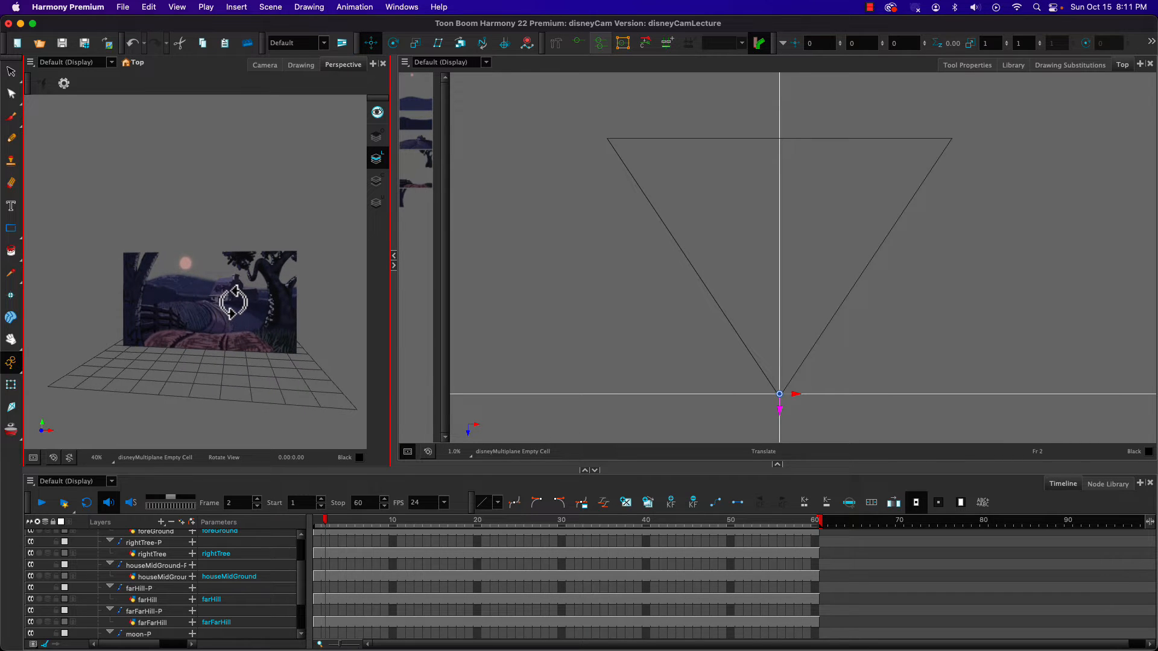
left_click(407, 78)
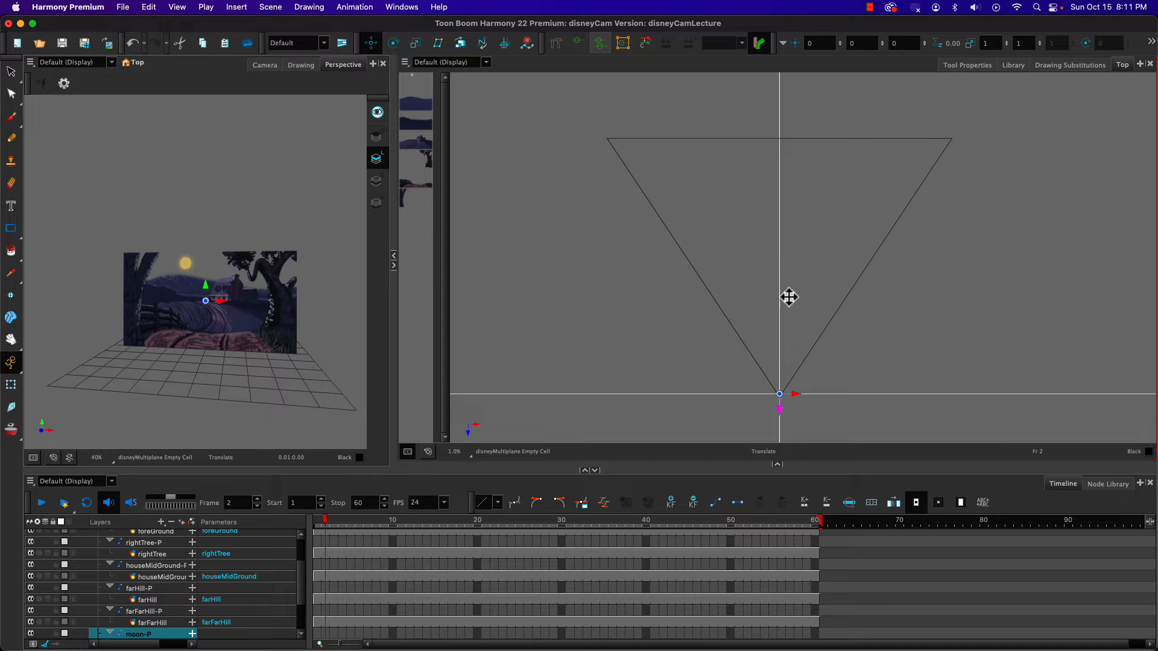
left_click_drag(781, 411, 767, 376)
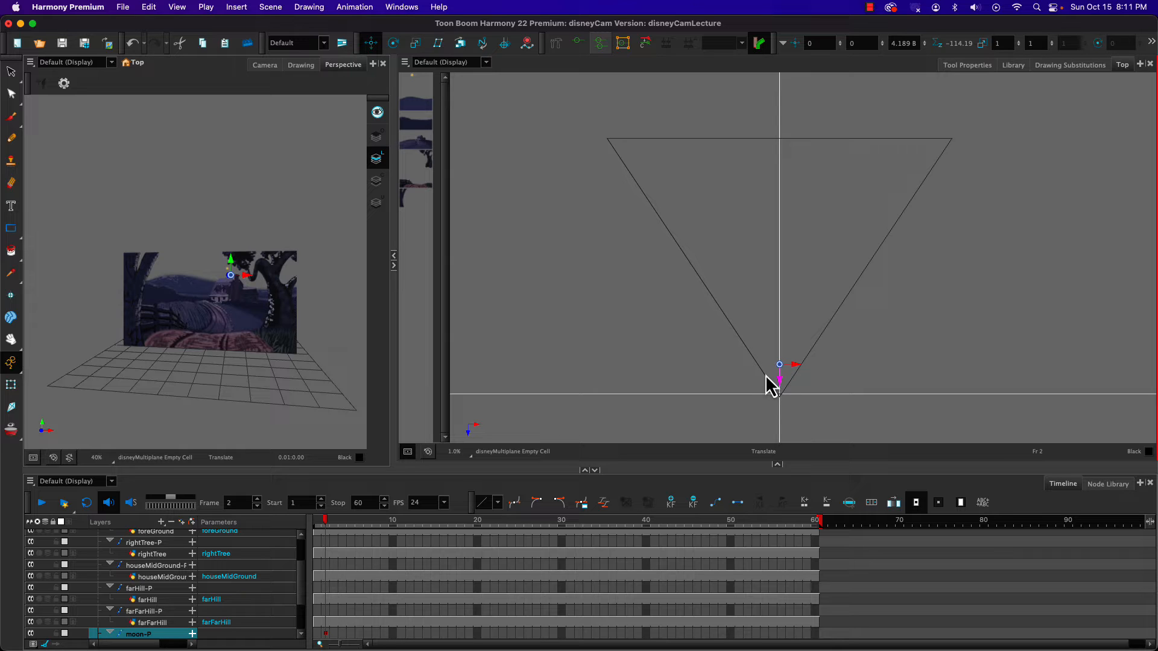
key("super+z")
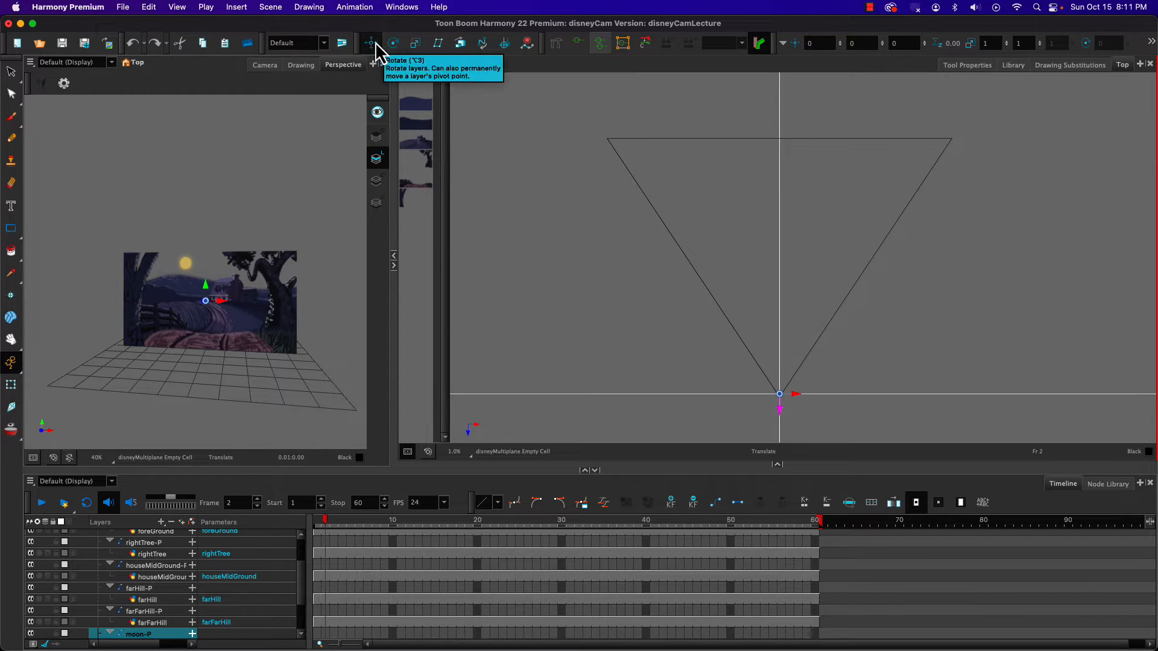
Step: Push the moon almost to the far end of the camera cone with the Maintain Size tool and inspect it in the Perspective and Camera views
left_click(458, 48)
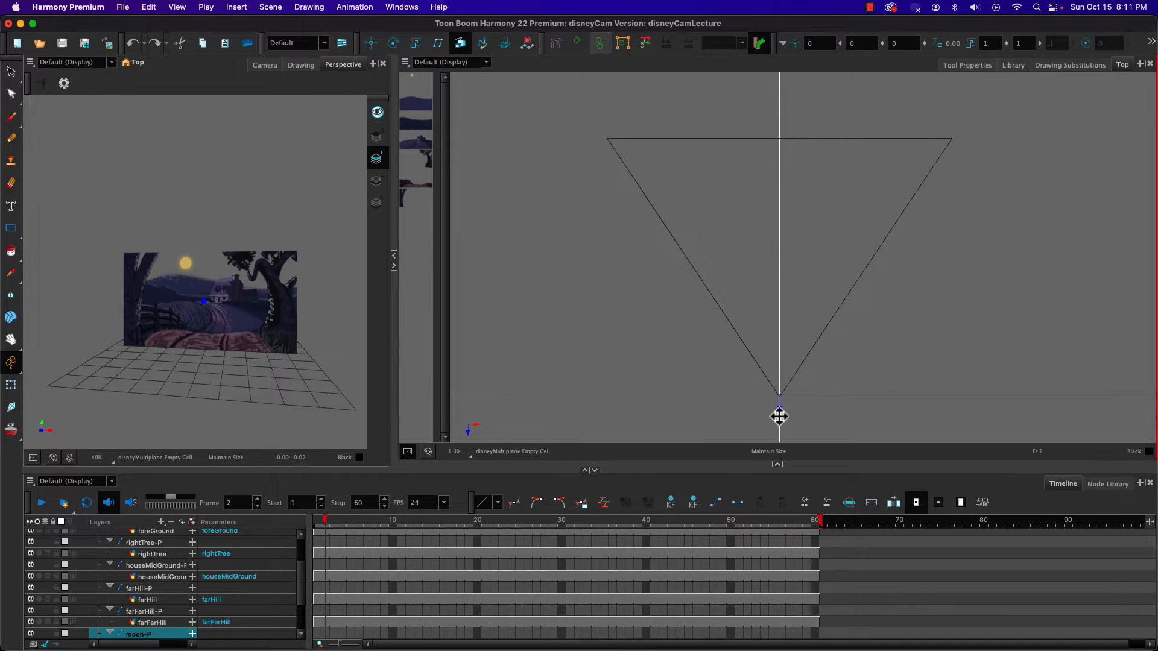
left_click_drag(781, 412, 750, 164)
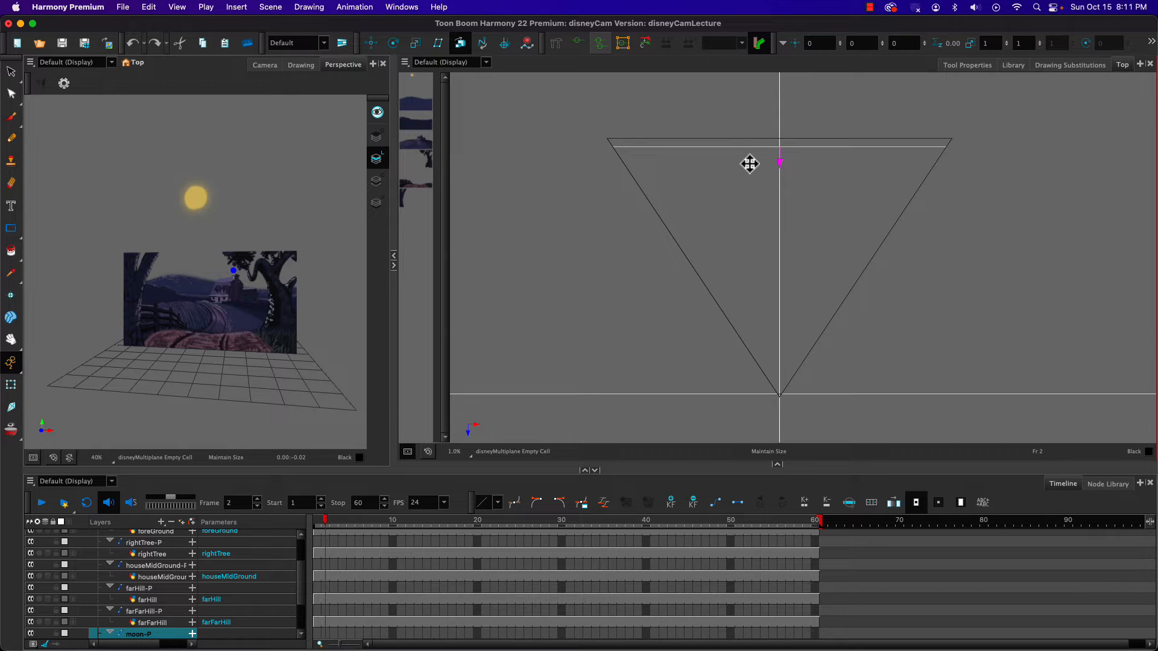
left_click(749, 164)
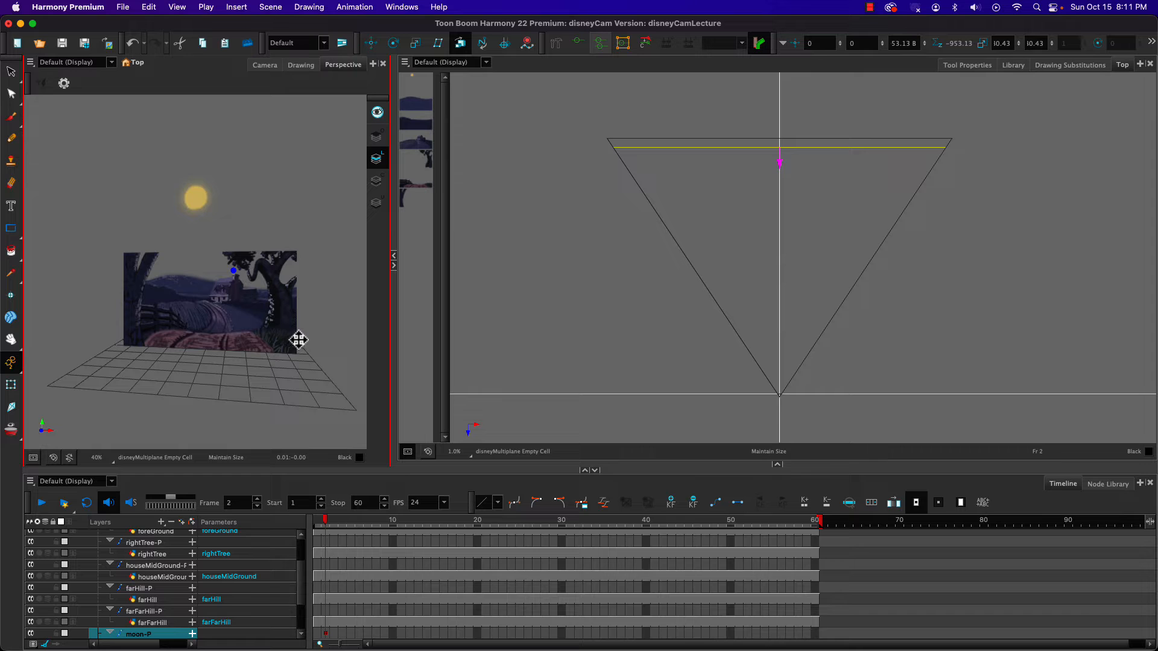
scroll(298, 340, "down", 2)
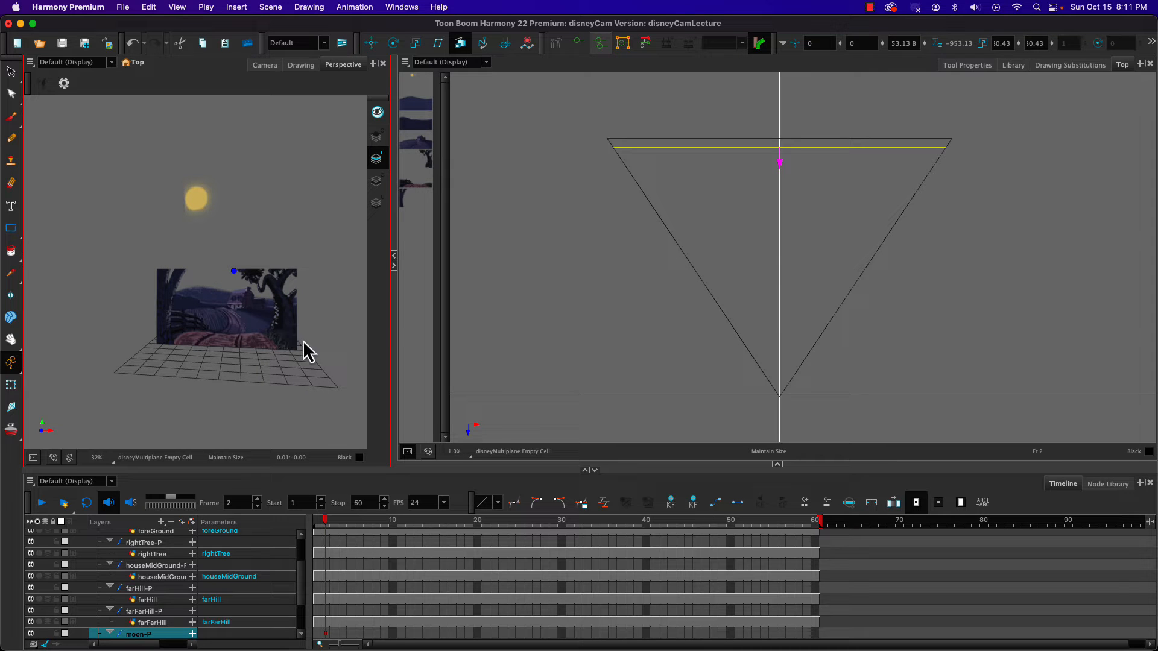
left_click_drag(258, 346, 300, 336)
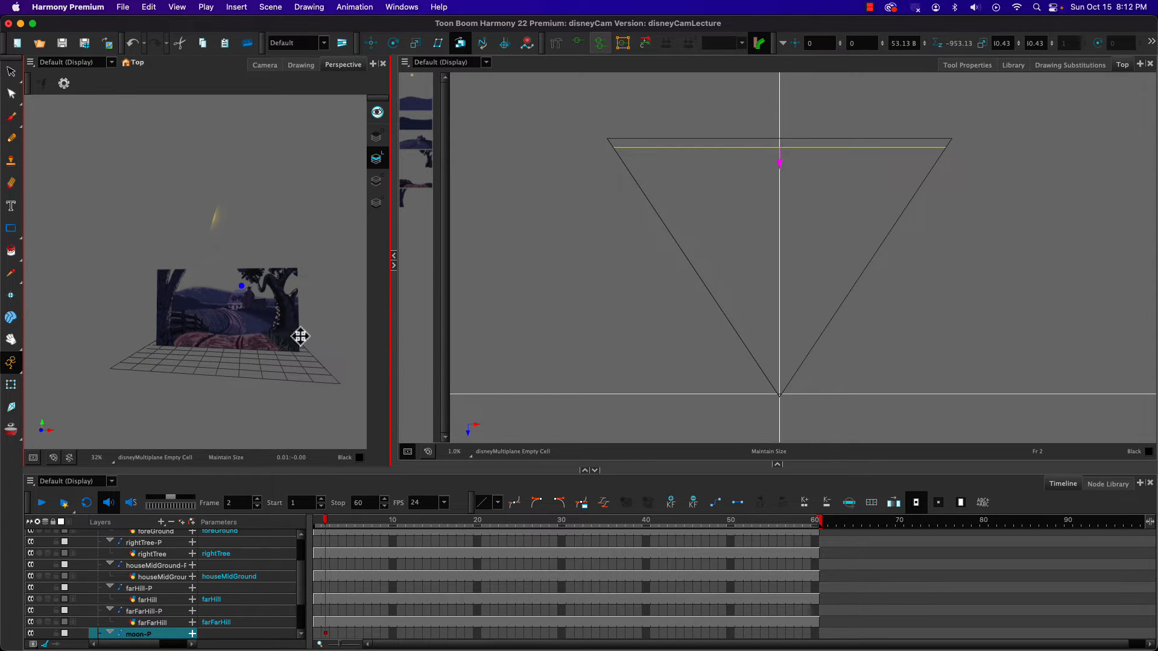
left_click(265, 65)
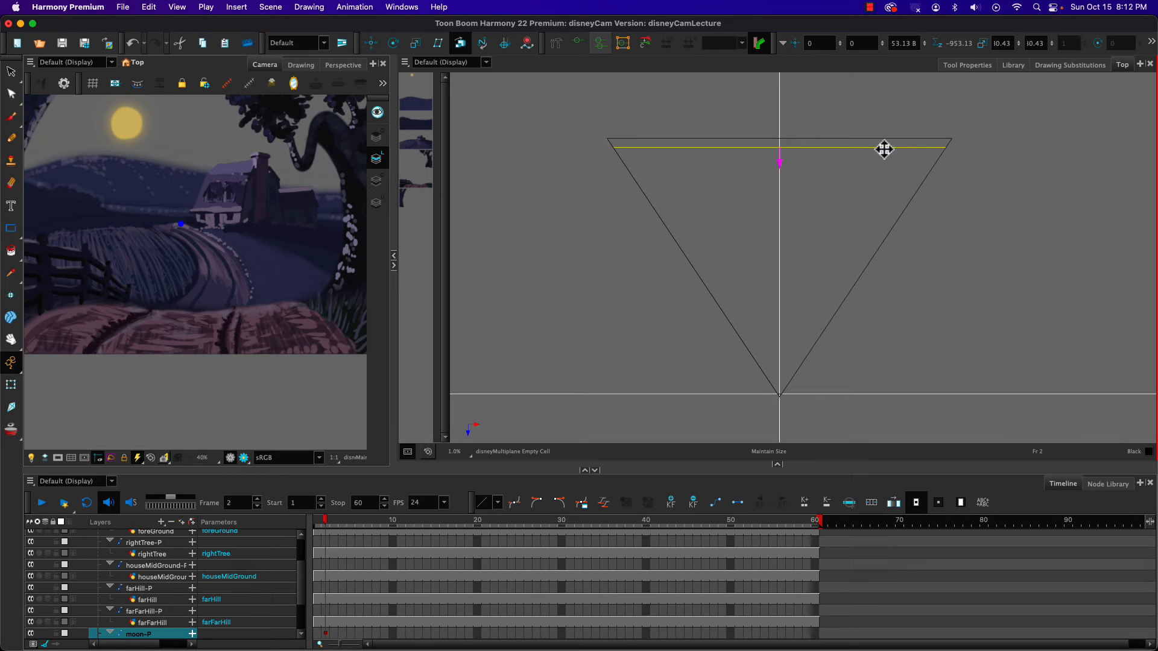
Step: Try moving the moon toward the camera with the Translate tool while watching the Camera view, and undo the move
left_click(371, 43)
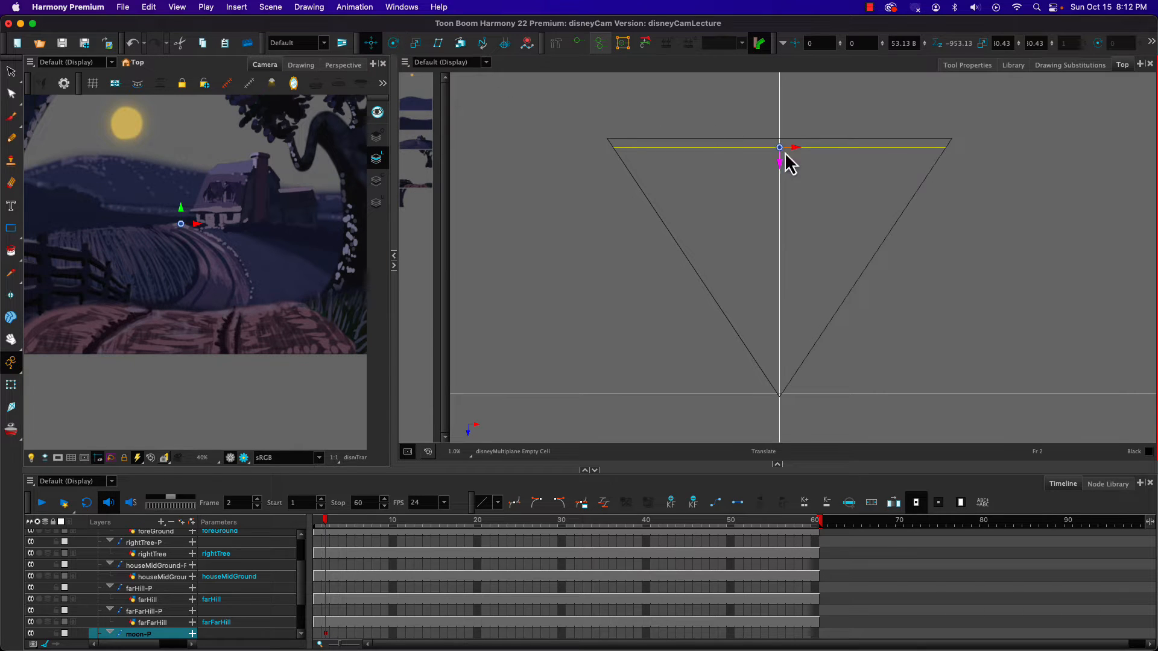
left_click_drag(781, 164, 709, 192)
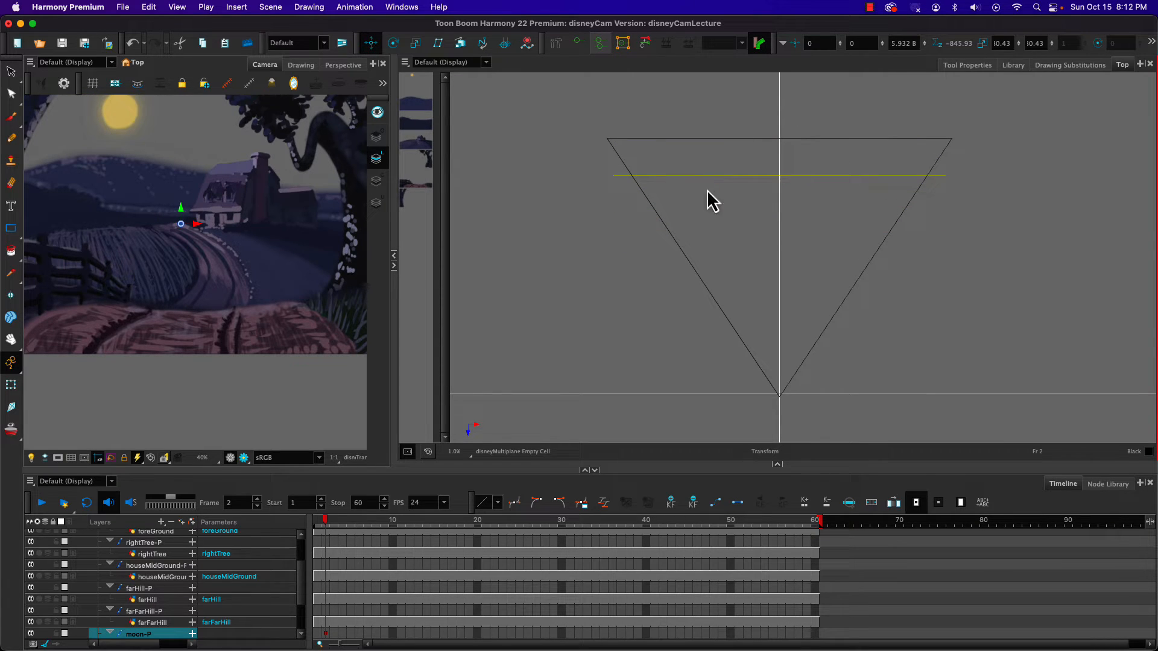
key("super+z")
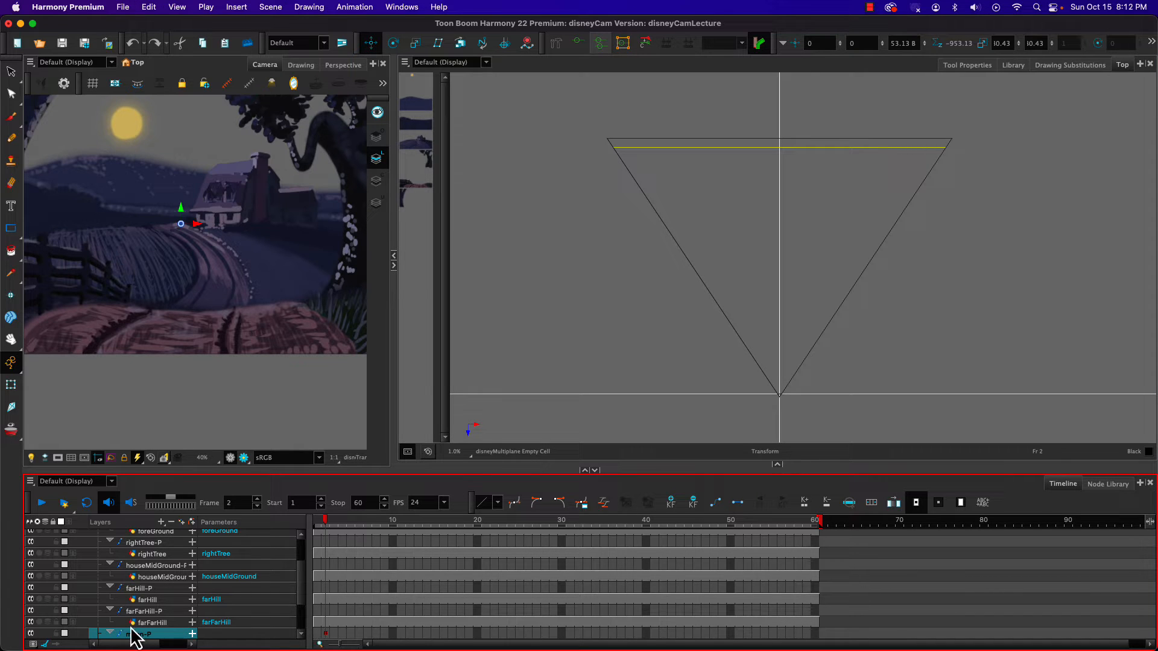
Step: Delete the moon peg's keyframe at frame 2, restore the sky drawing, and select the sky layer
scroll(325, 627, "down", 1)
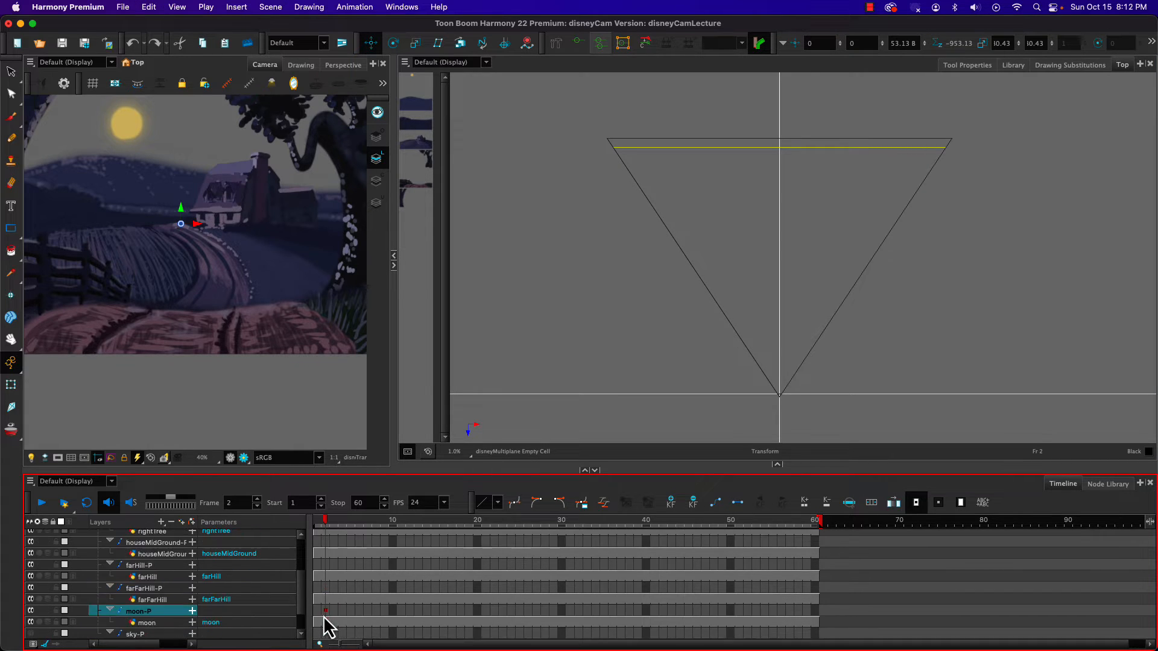
left_click(693, 503)
scroll(125, 542, "down", 1)
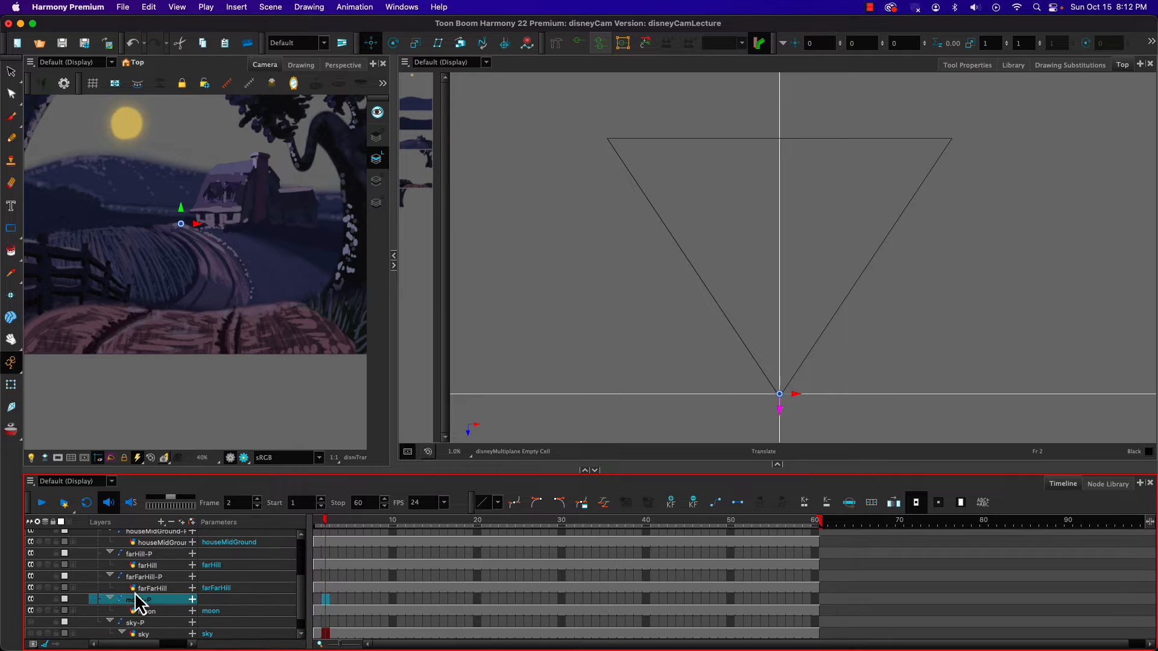
left_click(140, 634)
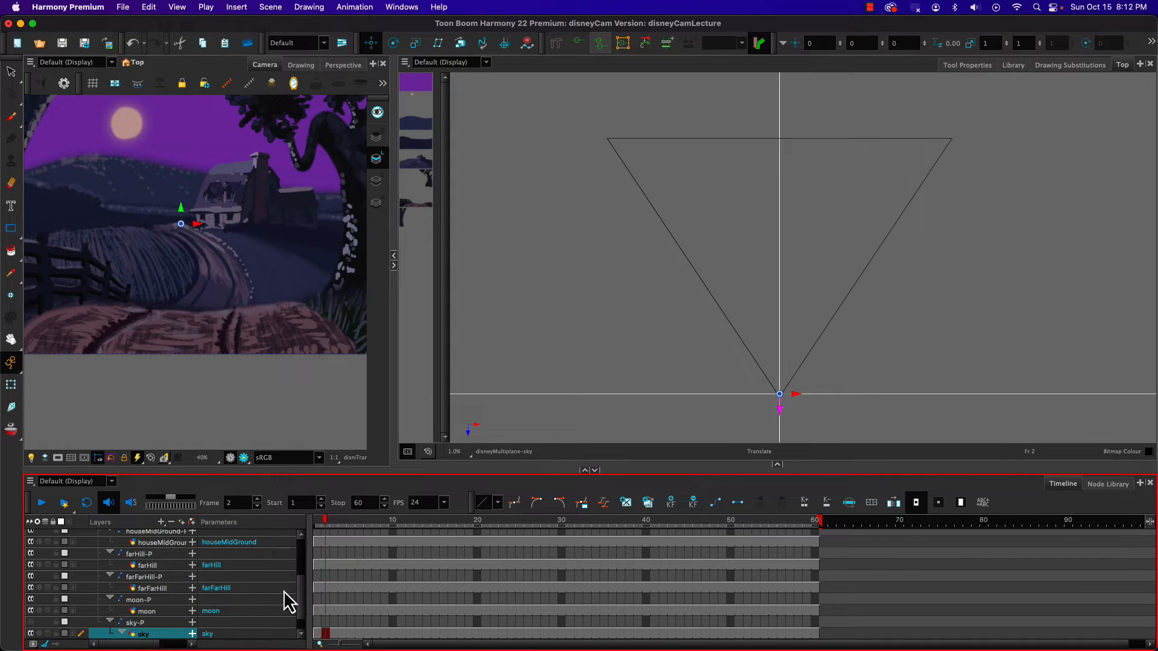
Step: Collapse the Peg group in the timeline, go to frame 1, and clear the selection
left_click_drag(299, 590, 302, 547)
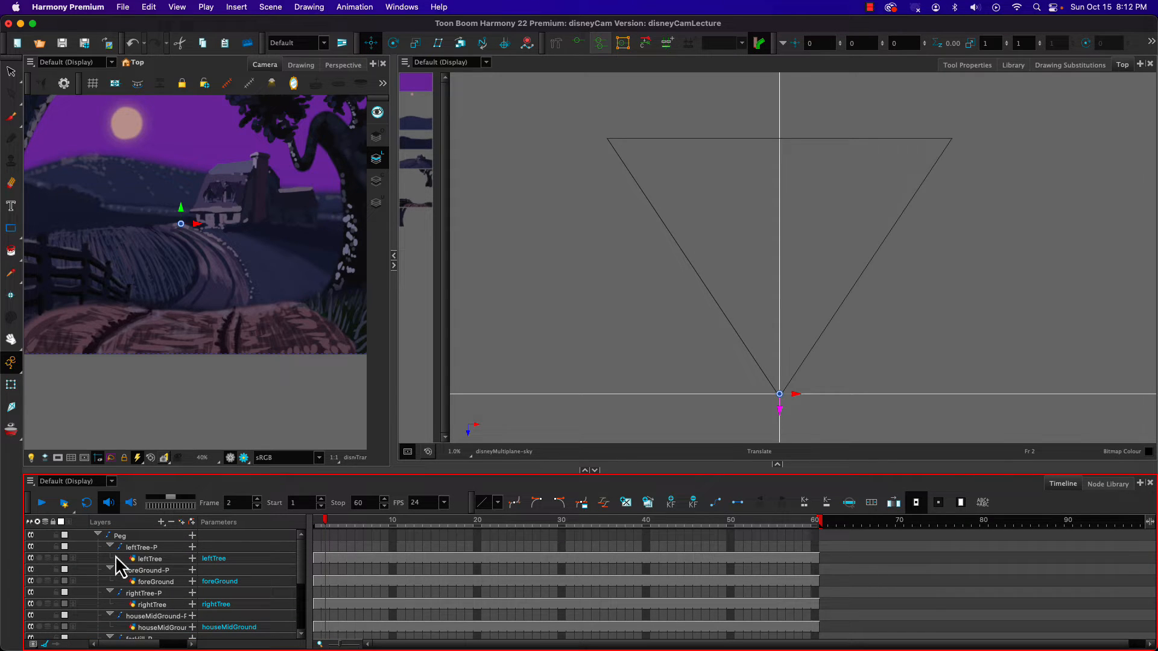
left_click(99, 536)
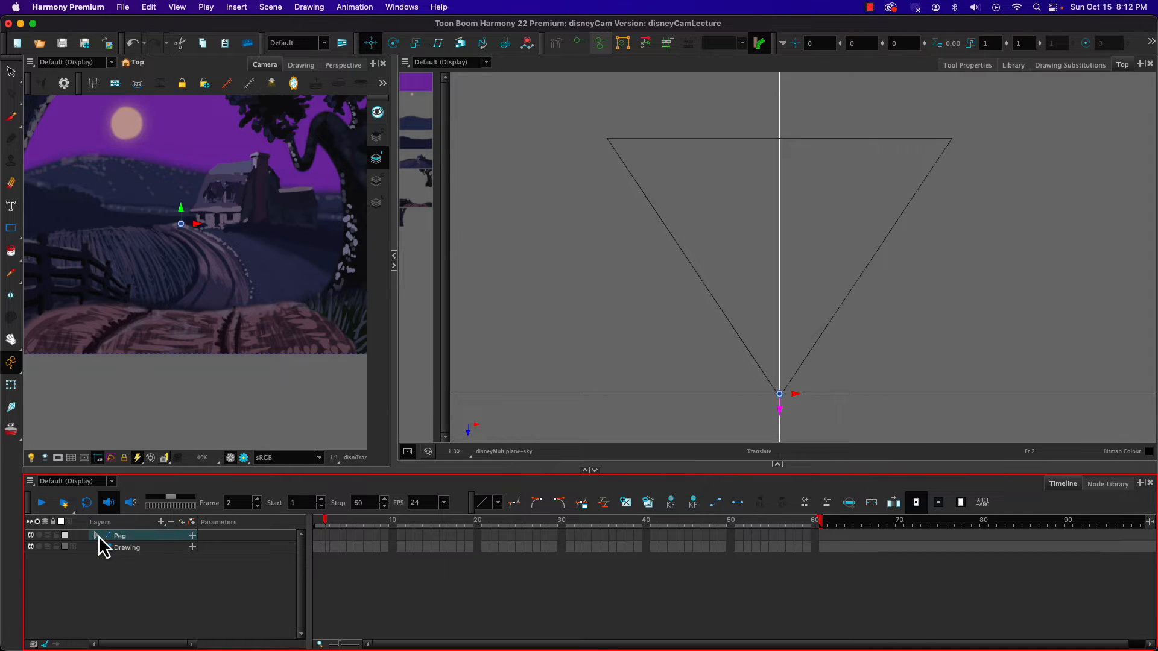
left_click(318, 536)
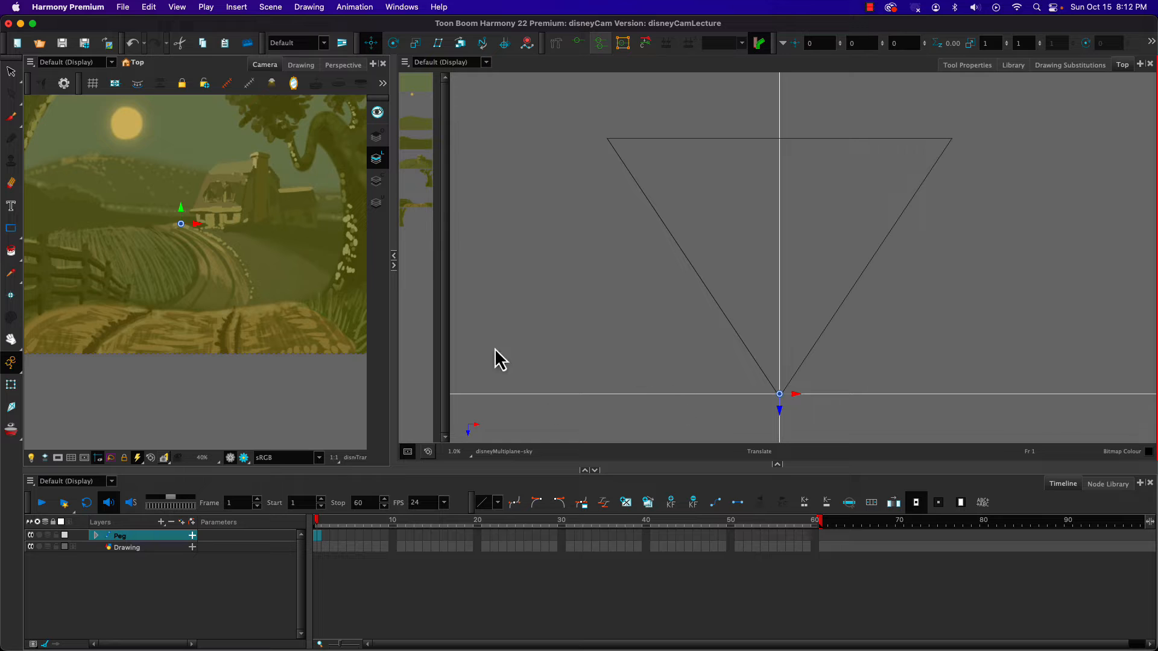
left_click(418, 264)
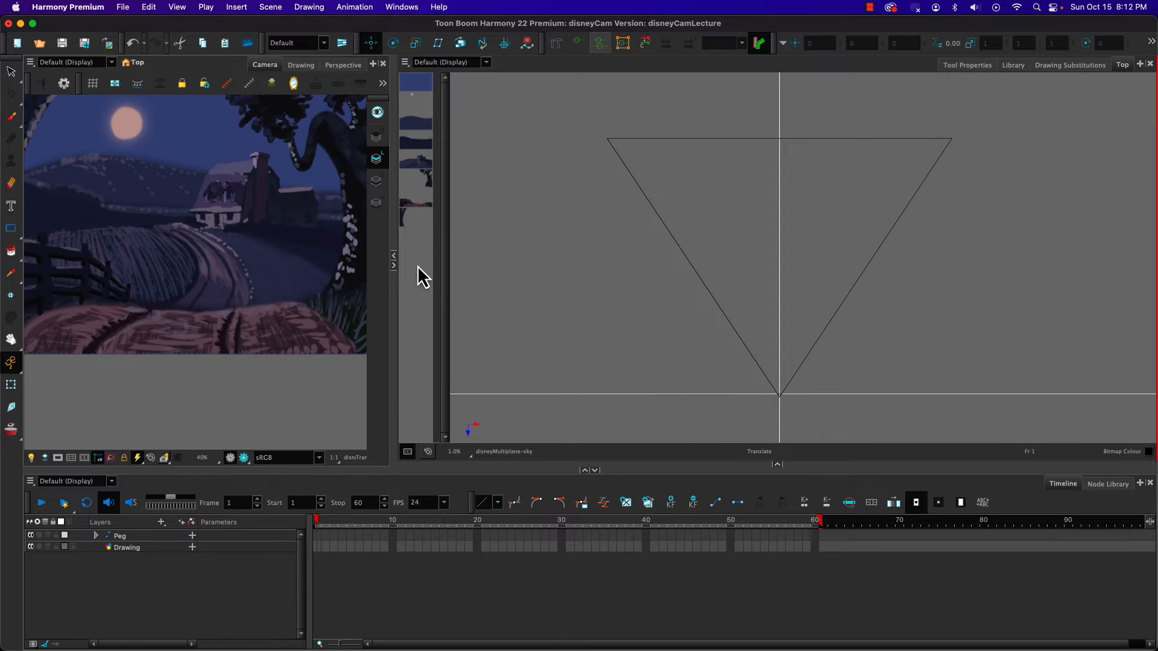
Step: Select all the painting layers and push them back from the camera to a Z of about -23.30 with the Maintain Size tool
left_click(408, 231)
scroll(163, 299, "down", 2)
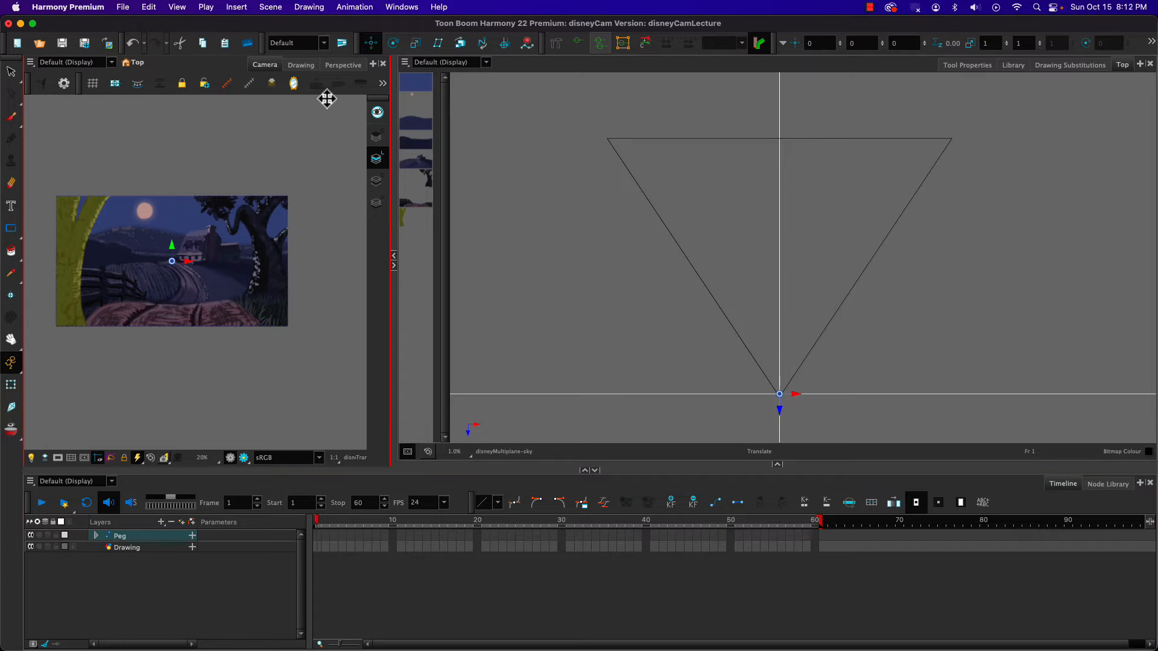
left_click(460, 43)
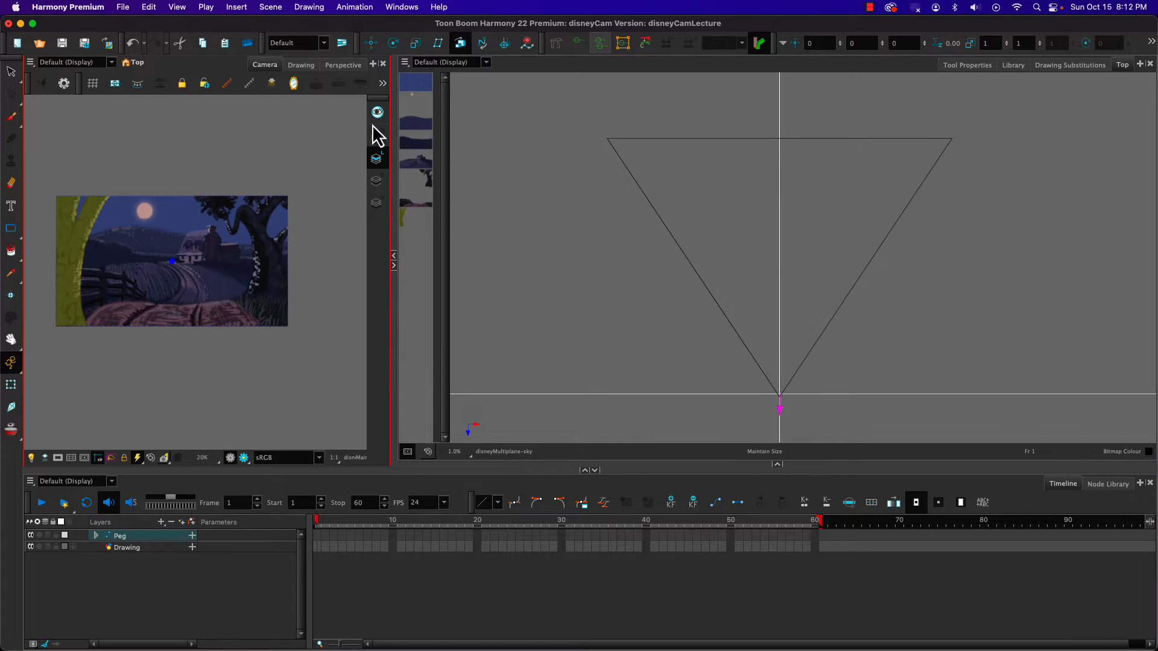
left_click(405, 249)
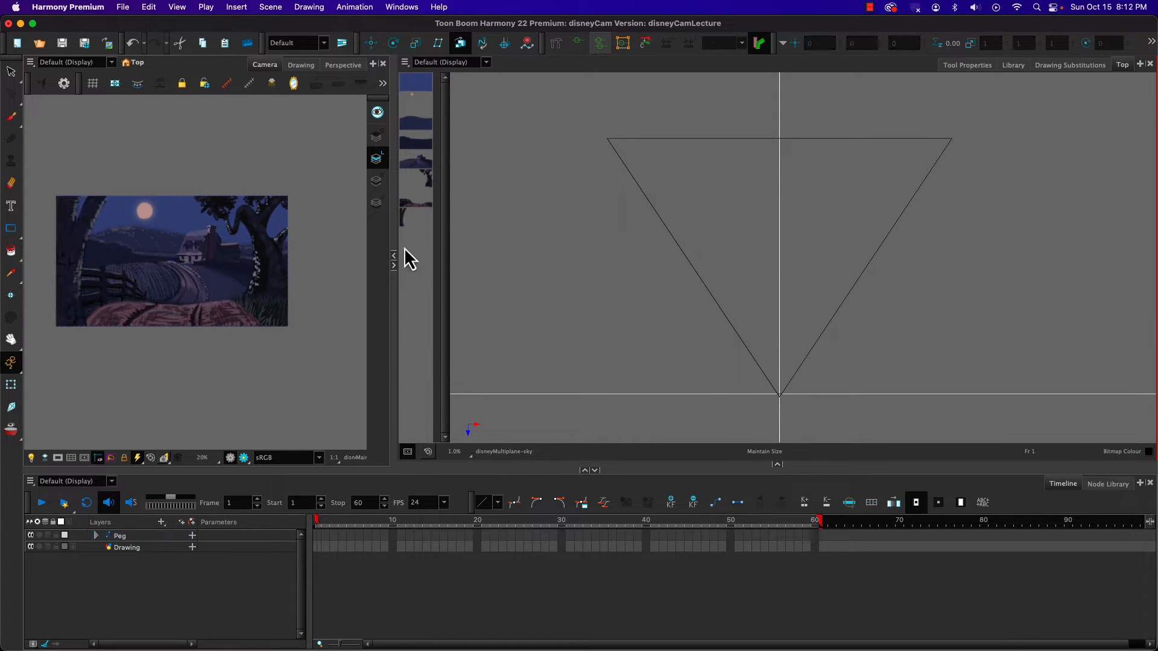
left_click(420, 103)
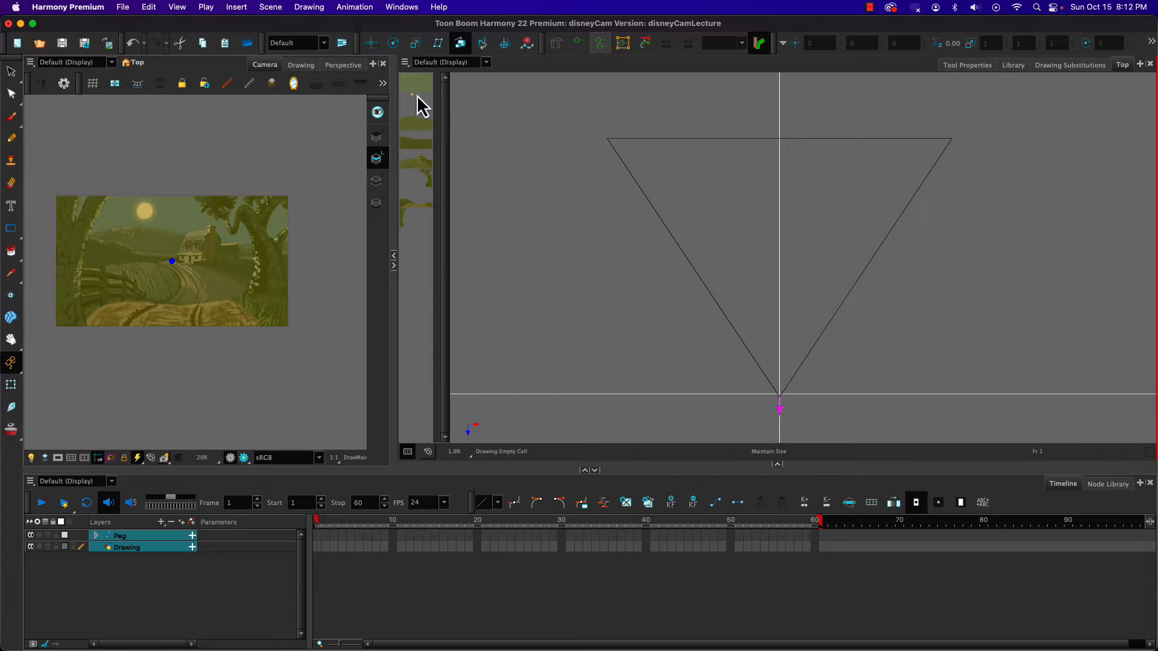
left_click(780, 406)
left_click(406, 247)
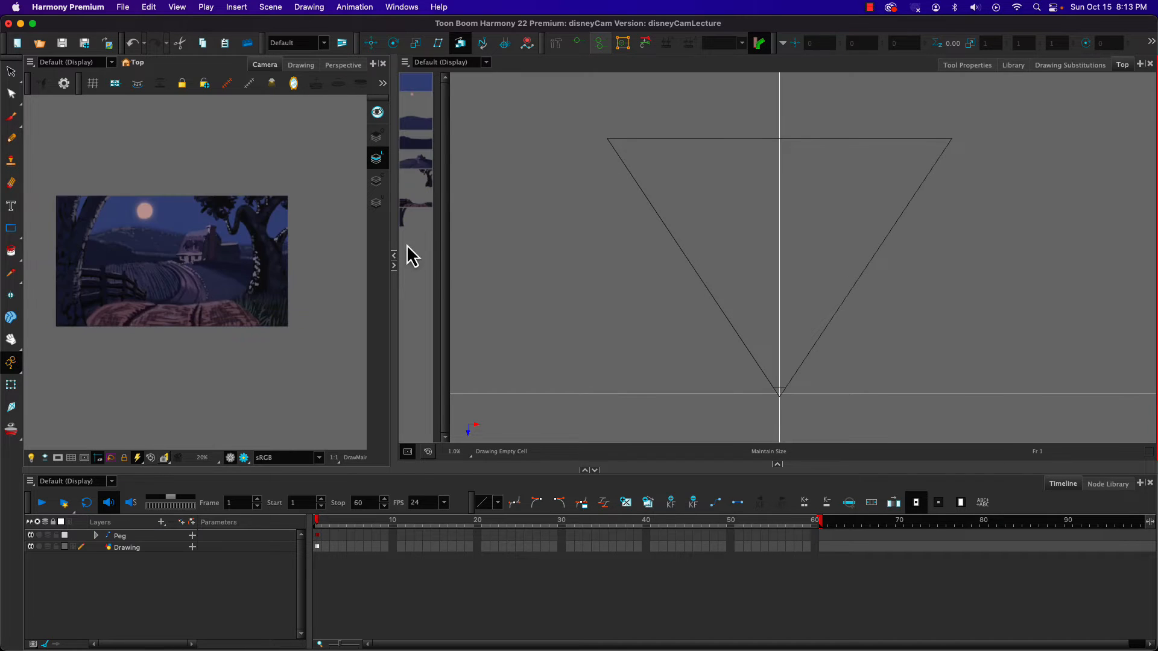
Step: Try to push every painting layer except the left tree back to a Z of about -109.53 with the Maintain Size tool
left_click(402, 222)
left_click(414, 205)
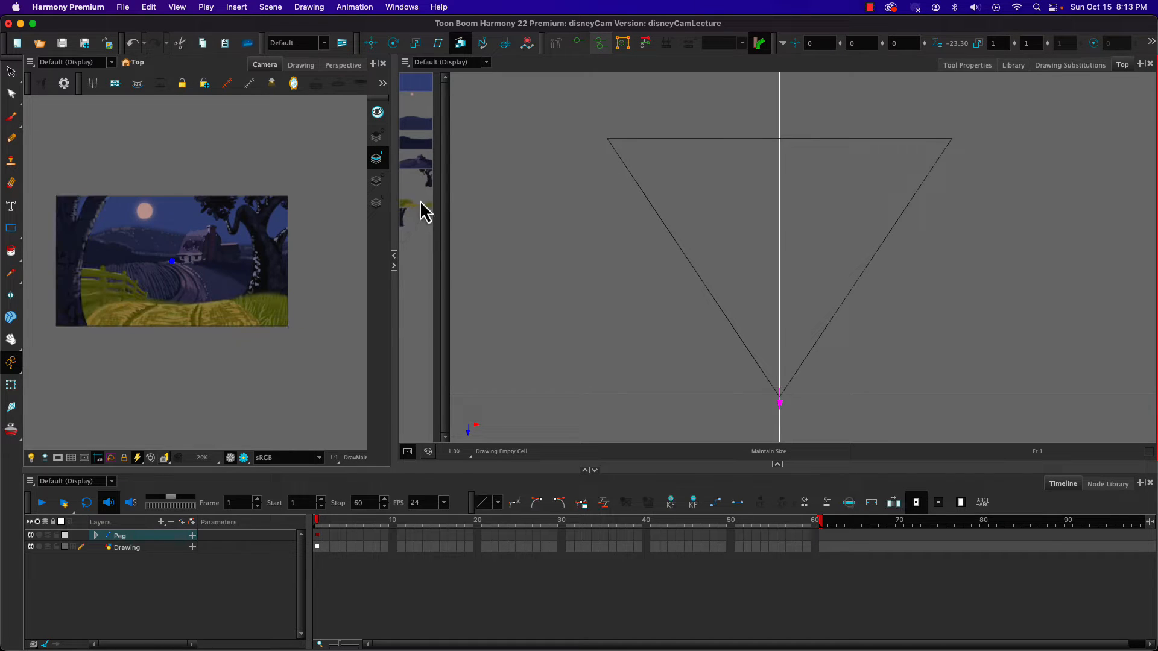
left_click(427, 181, "shift")
left_click(424, 154, "shift")
left_click(424, 140, "shift")
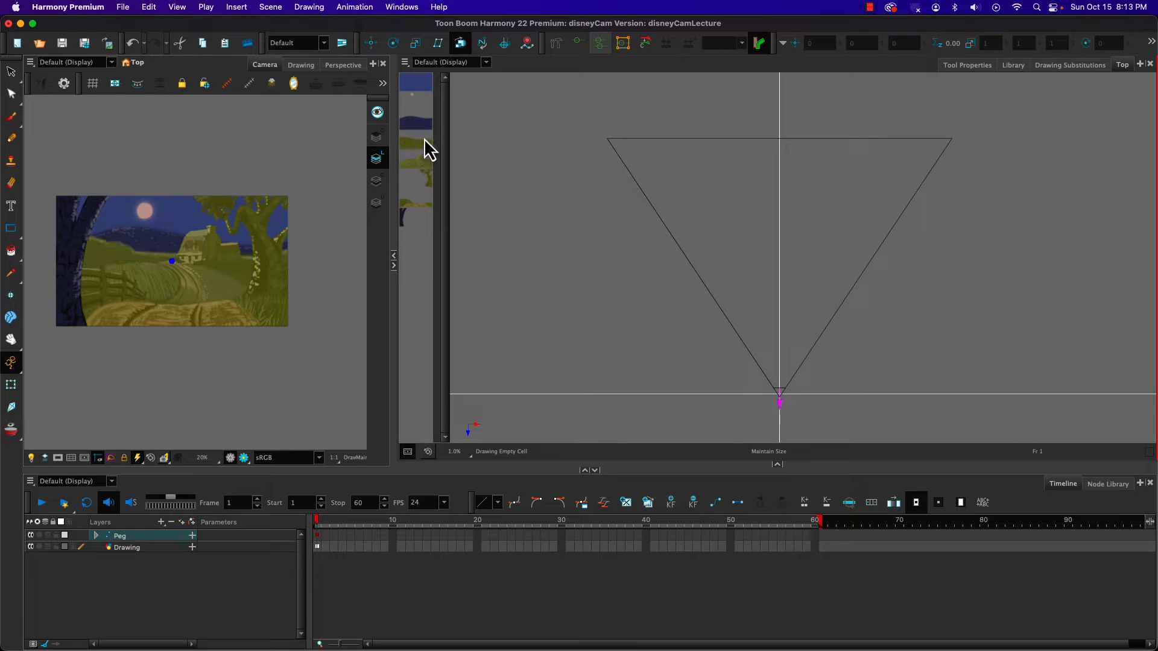
left_click(423, 120, "shift")
left_click(412, 97, "shift")
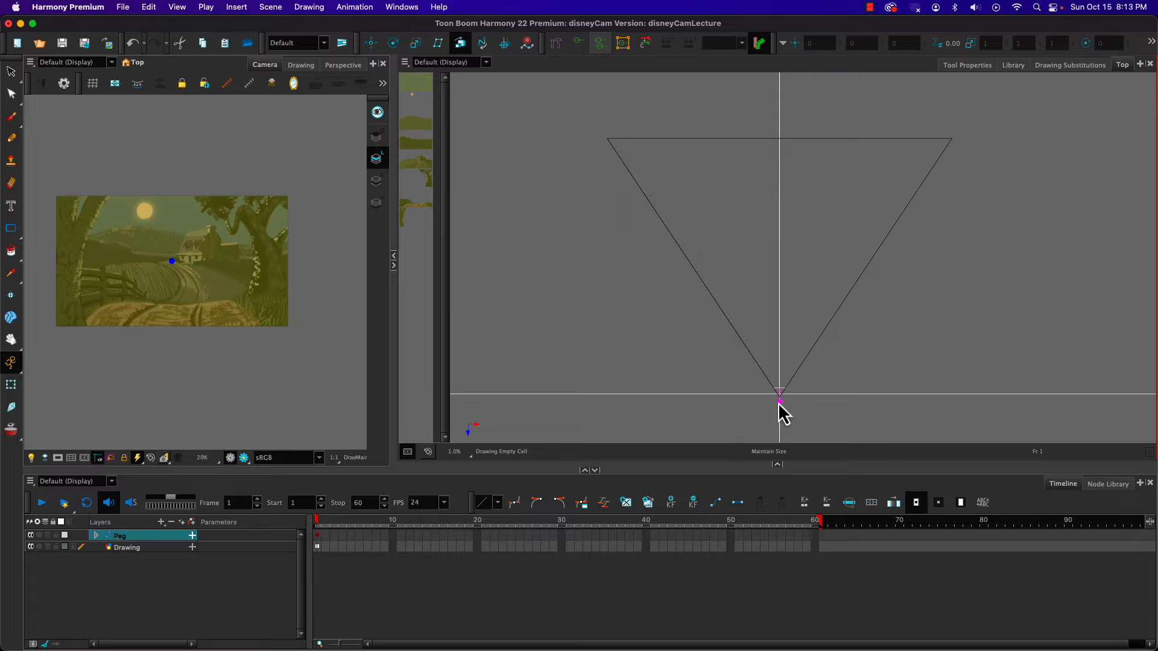
left_click_drag(780, 405, 779, 384)
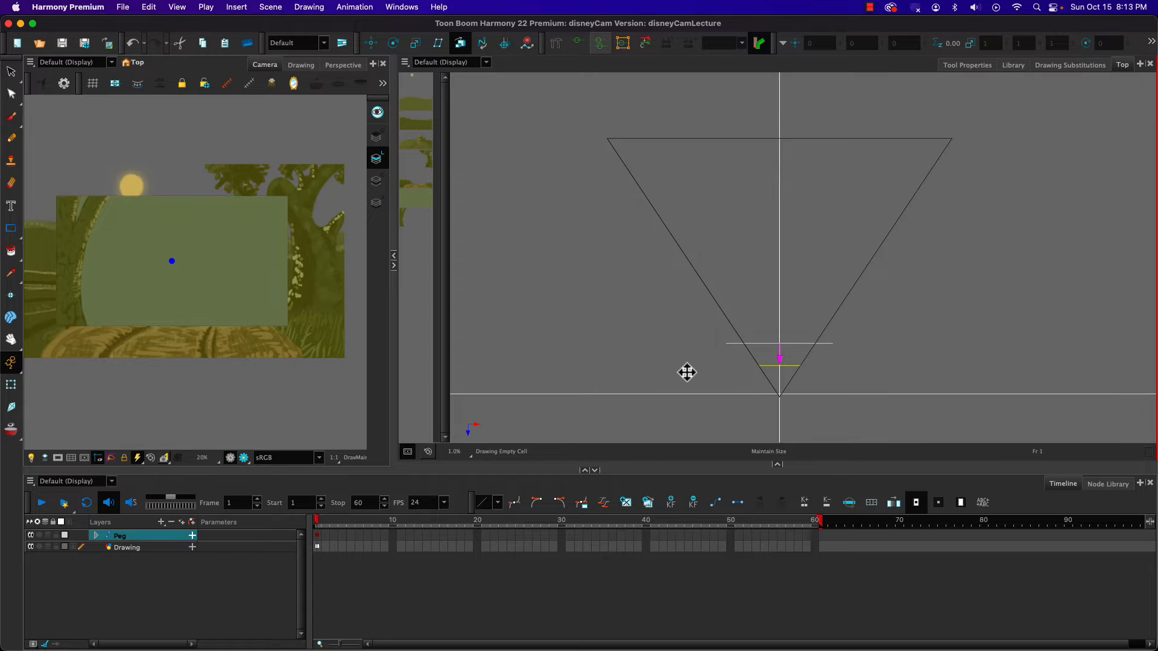
Step: Compare the Camera view with its mask on and off, and delete the Peg's keyframe at frame 1
left_click(57, 457)
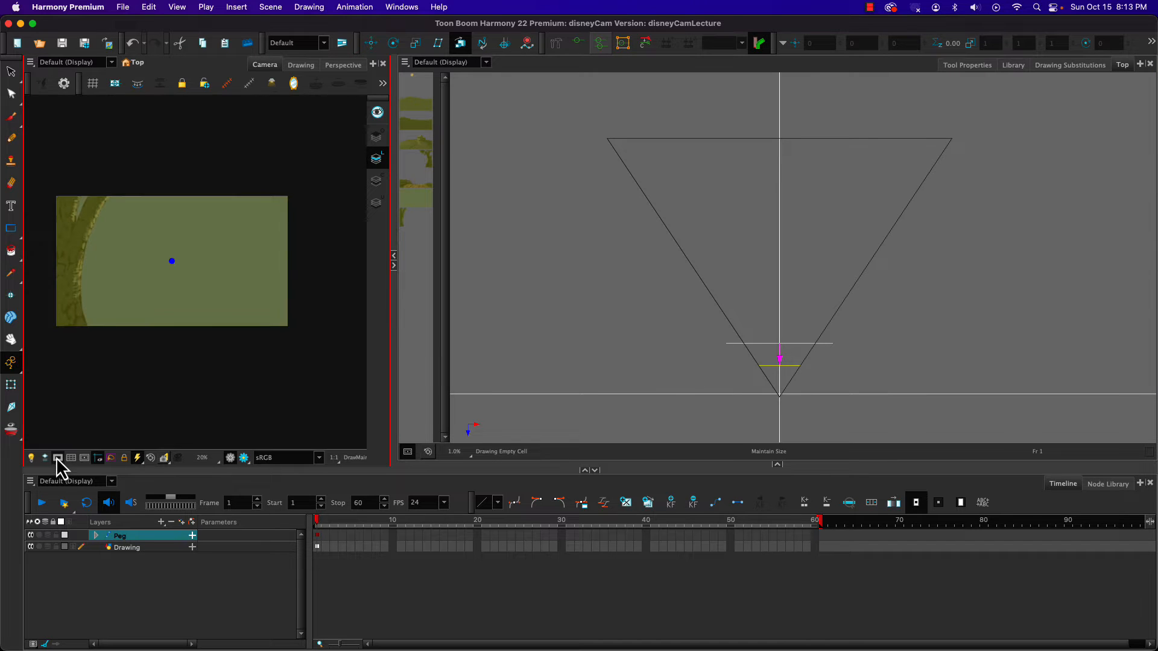
left_click(58, 458)
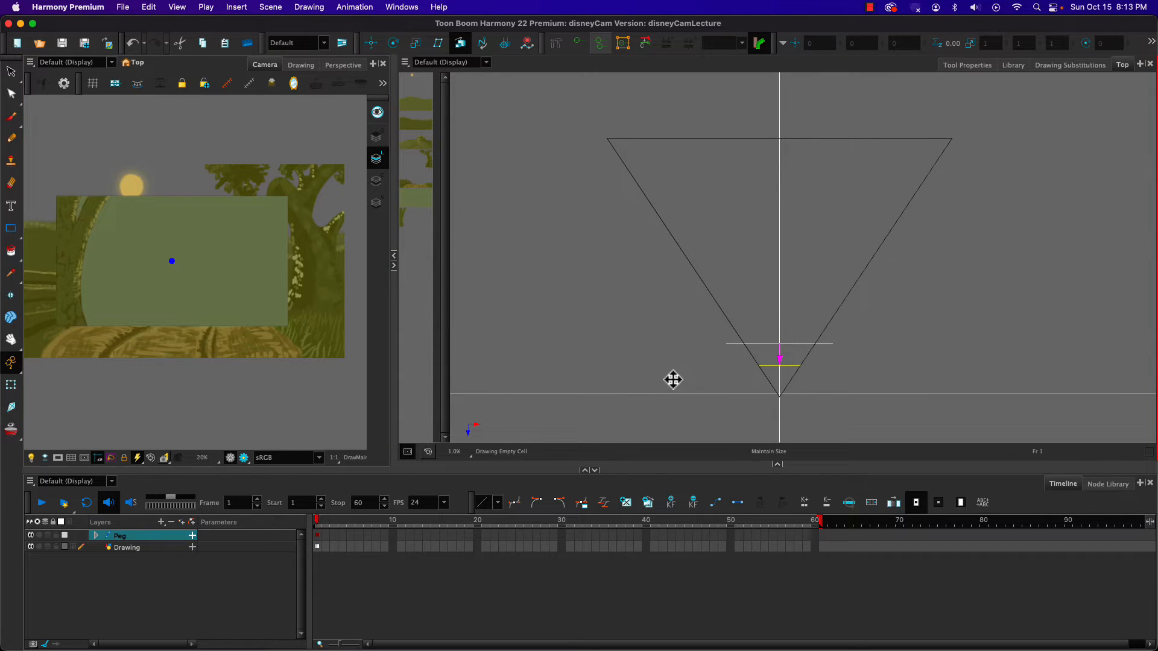
left_click(318, 536)
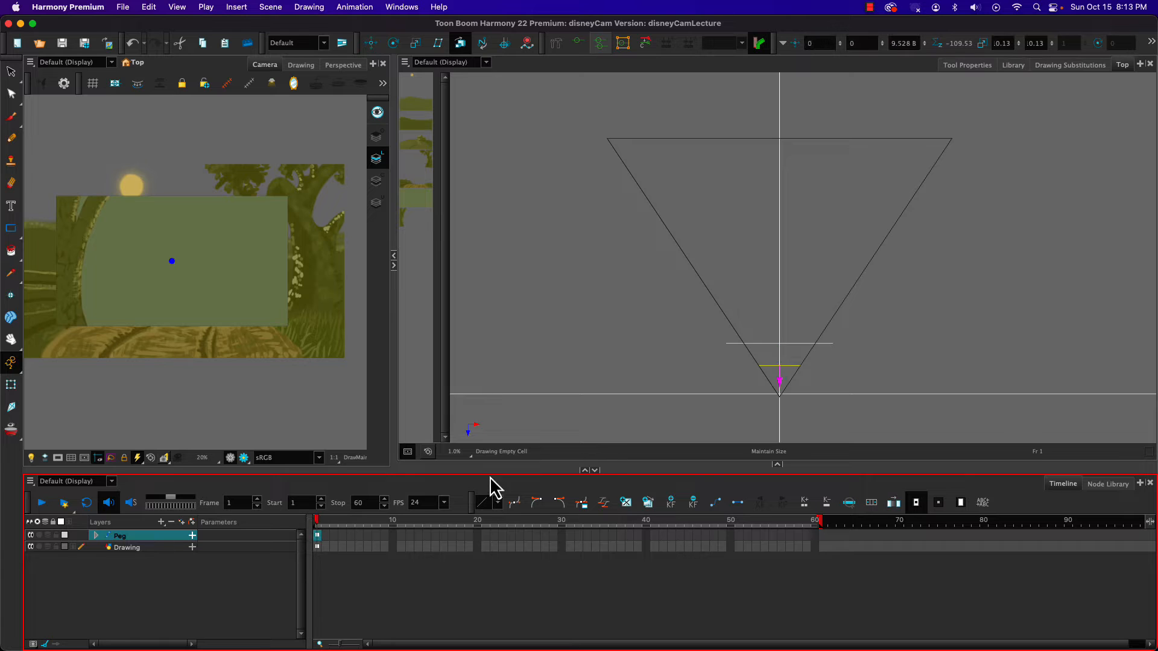
left_click(693, 507)
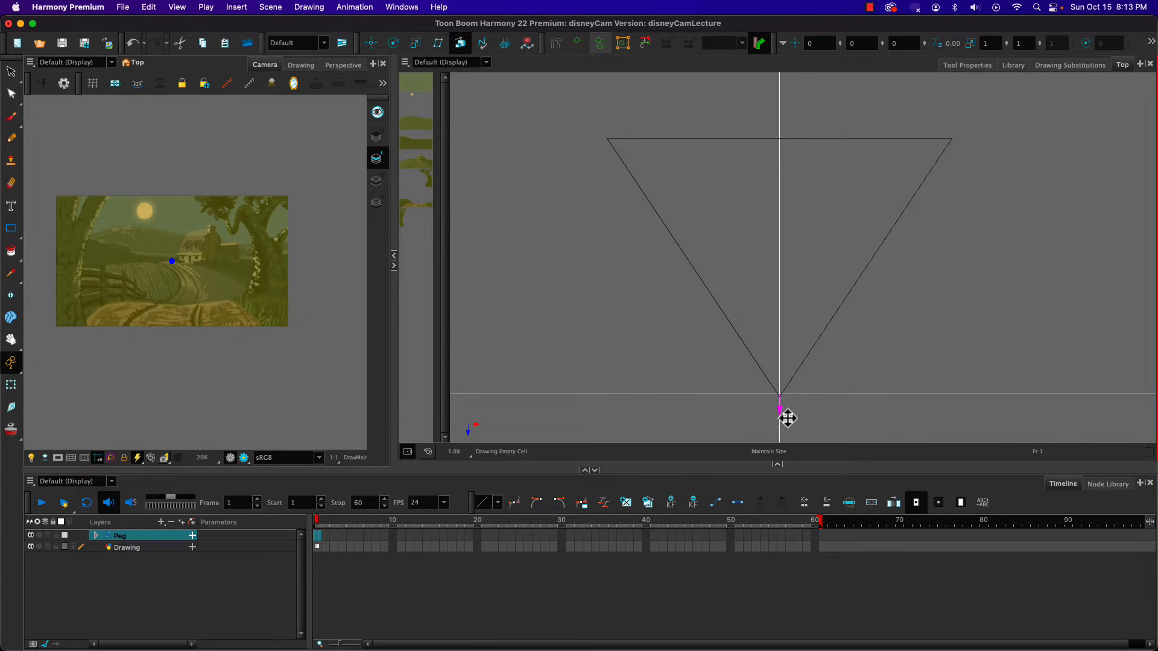
Step: Push all the painting layers back to a Z of about -25.63 with Maintain Size, undoing and redoing the move
left_click(780, 407)
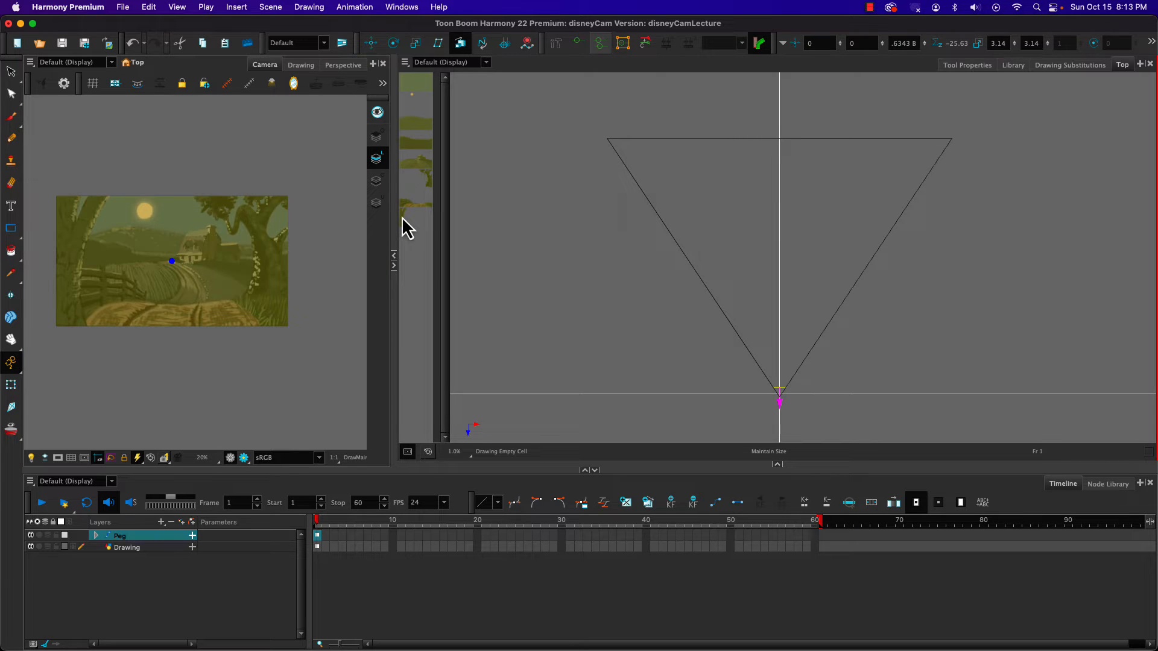
key("super+z")
key("super+shift+z")
Step: Try again to push all layers except the left tree back, to a Z of about -212.07
left_click(411, 224)
left_click(411, 207)
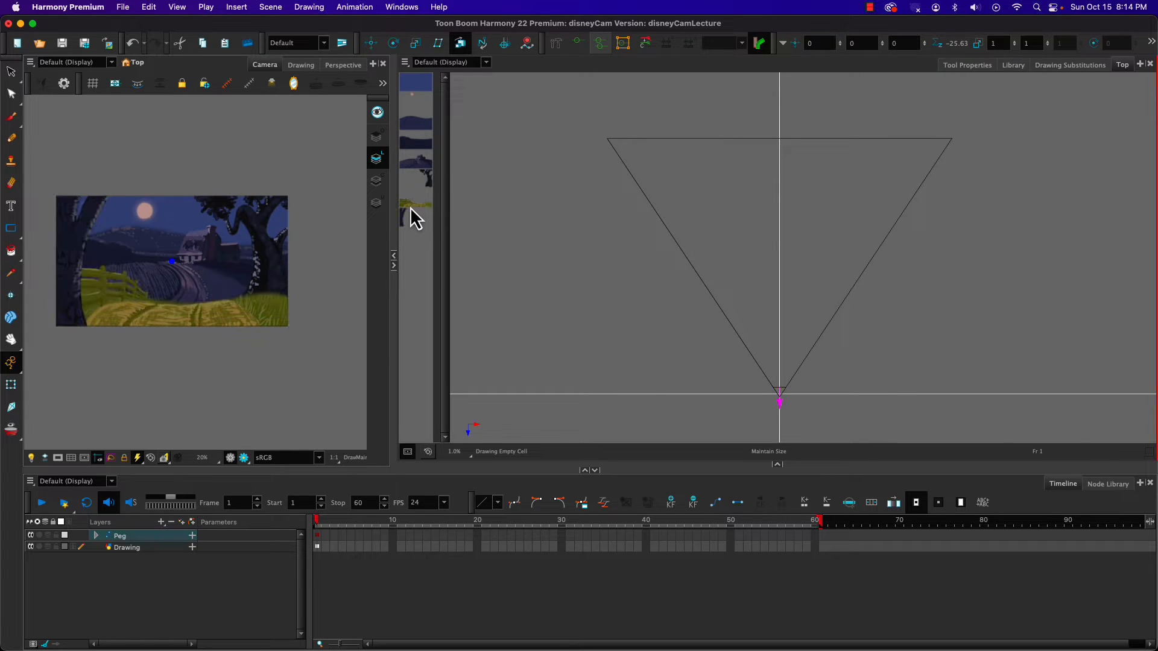
left_click(429, 179, "shift")
left_click(423, 168, "shift")
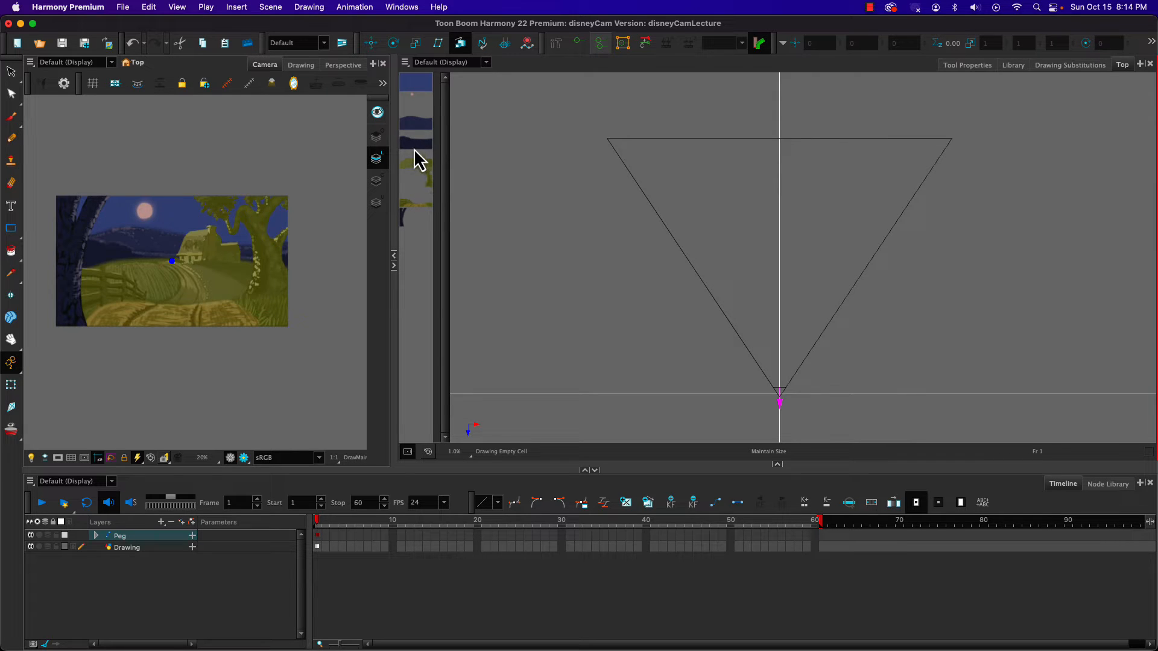
left_click(414, 147, "shift")
left_click(411, 95, "shift")
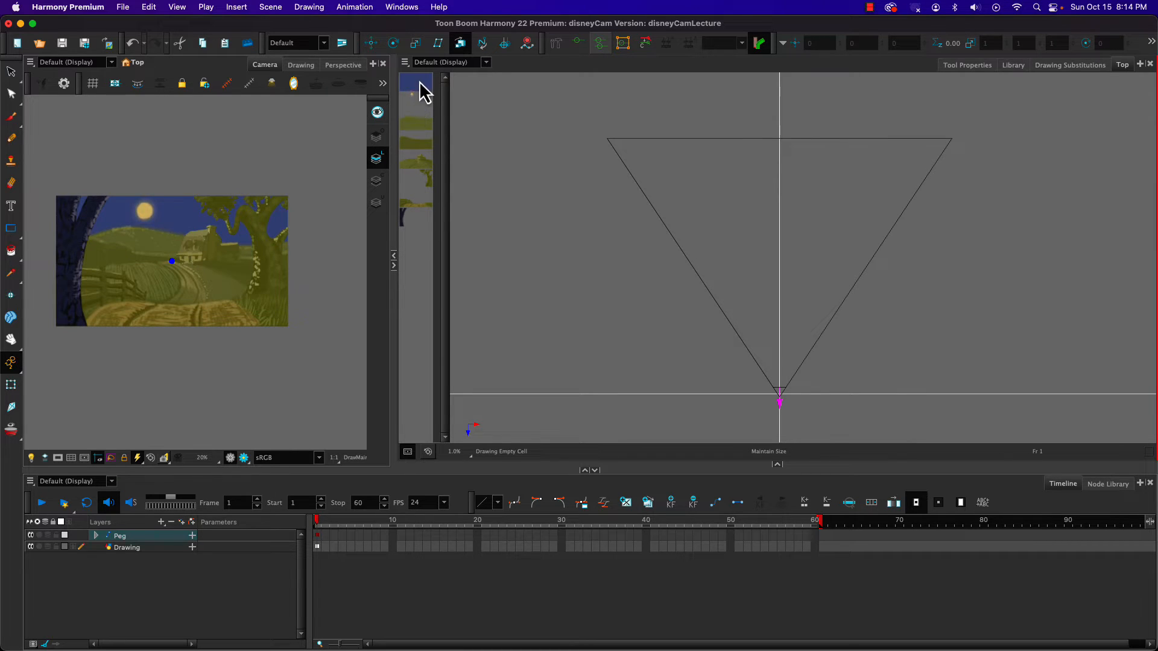
left_click(420, 84, "shift")
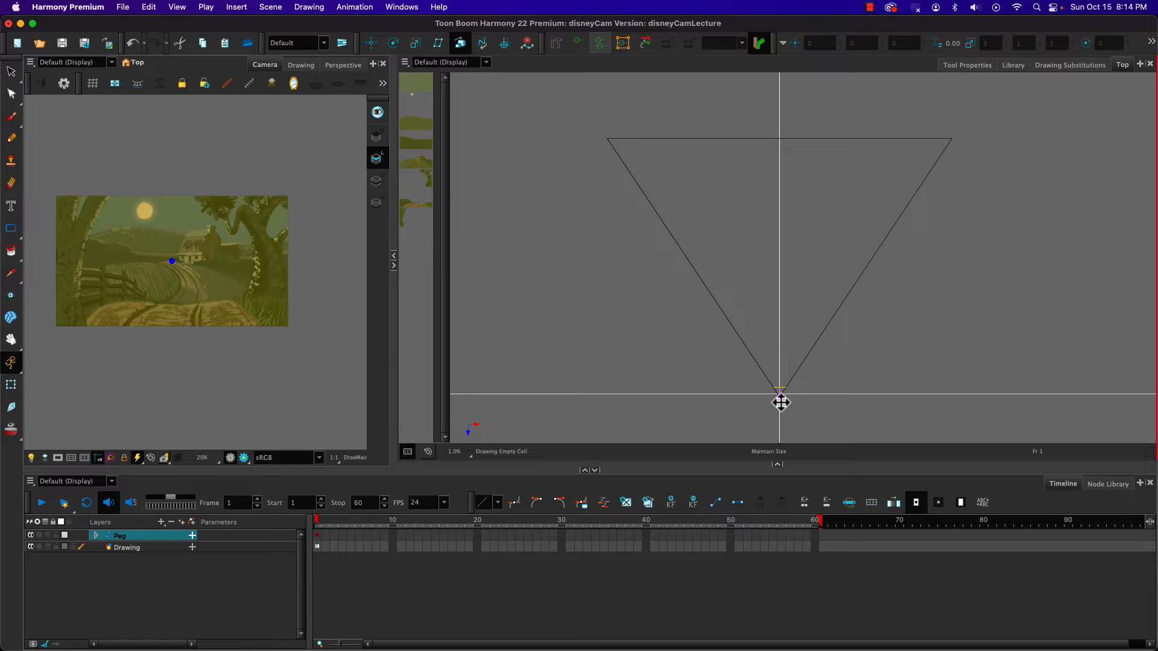
left_click_drag(780, 407, 771, 358)
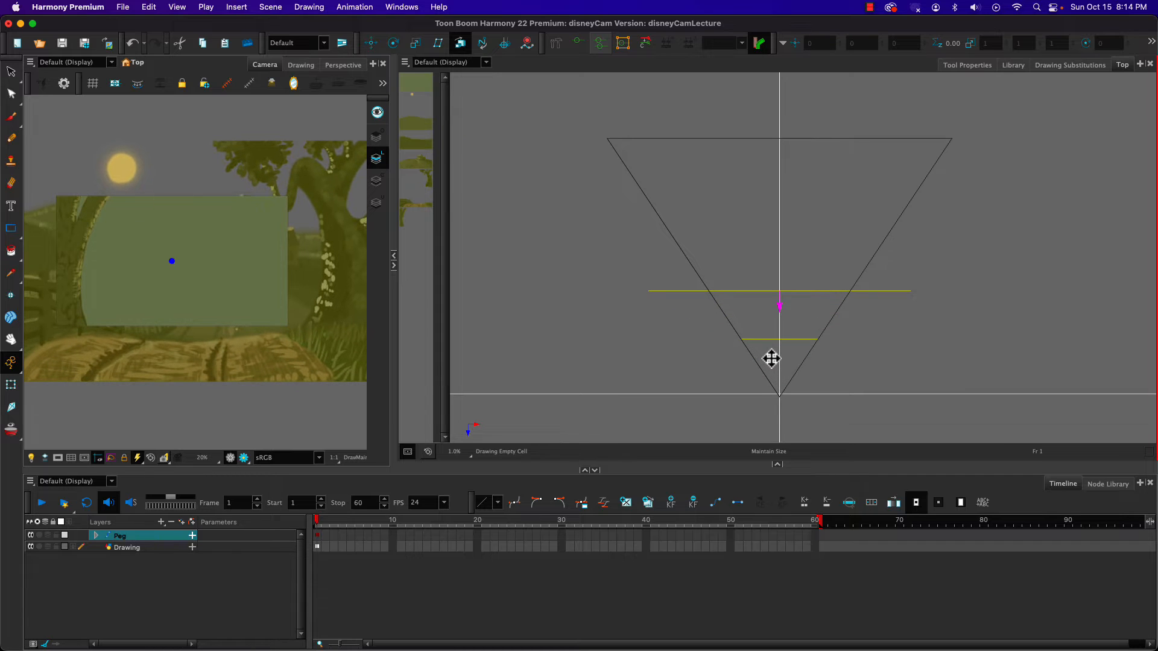
Step: Delete the Peg's keyframe at frame 1 to reset the depth of all the layers
left_click(318, 536)
left_click(667, 503)
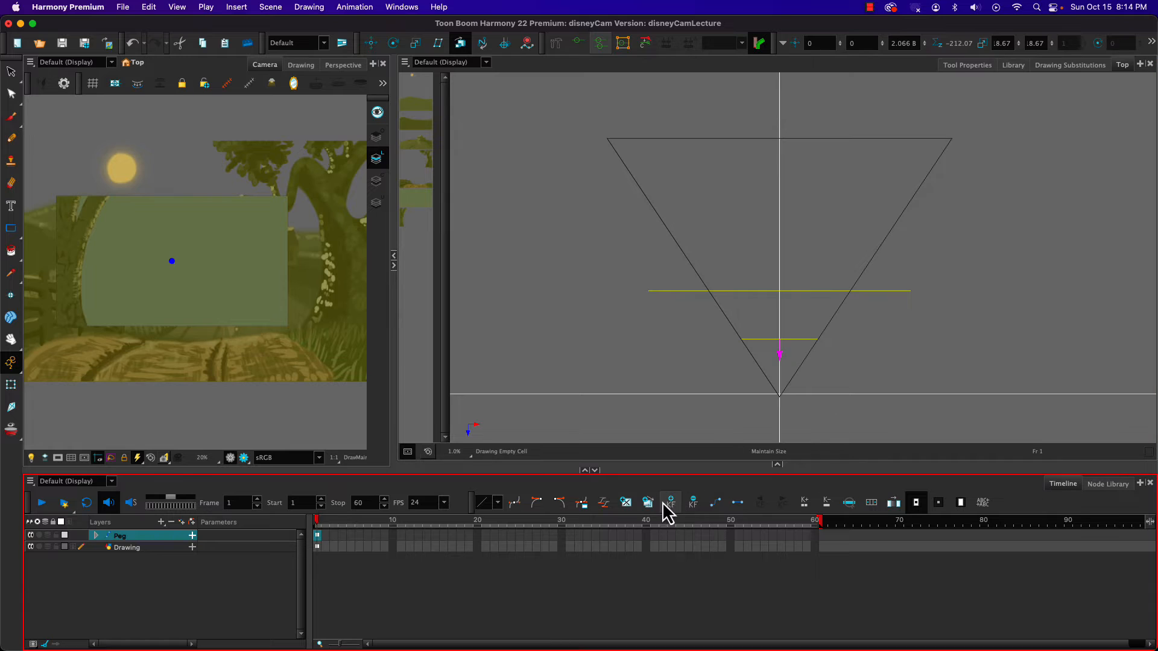
left_click(693, 501)
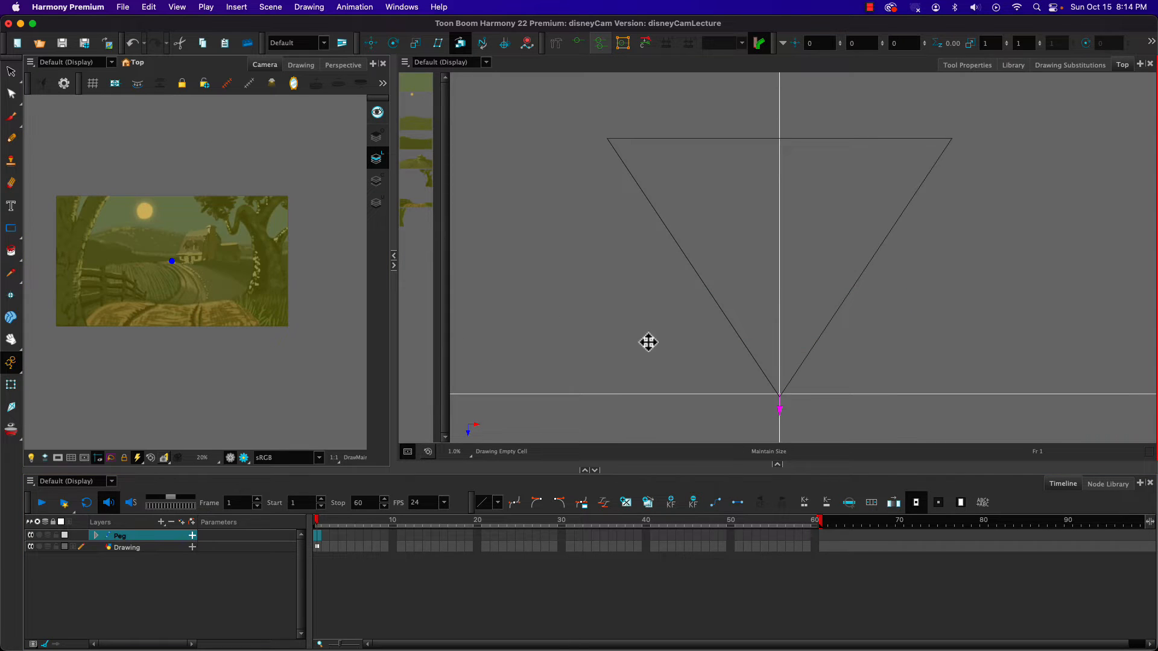
Step: Switch to the Translate tool and select the foreground and left tree in turn to examine which timeline layer each one selects
left_click(372, 43)
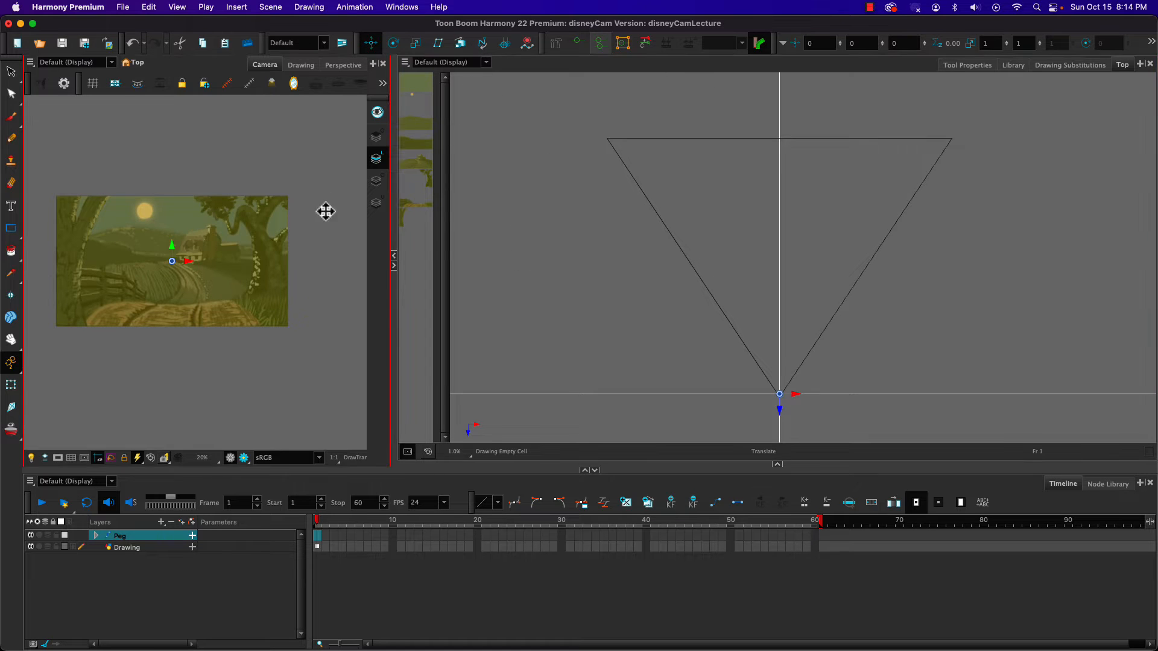
left_click(416, 261)
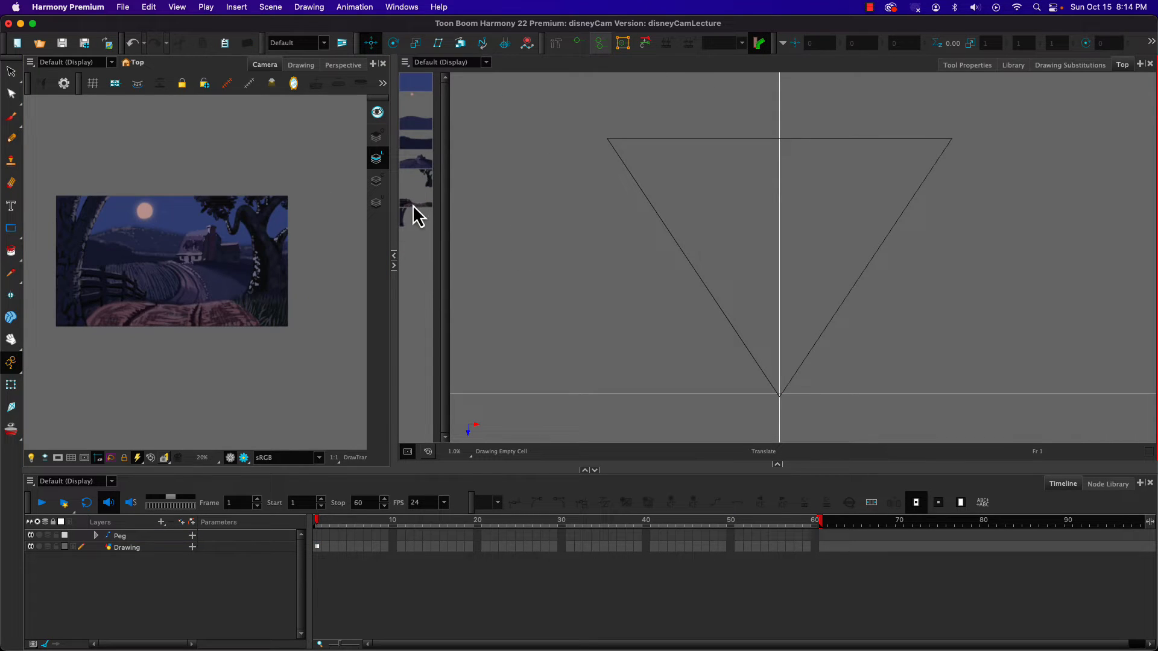
left_click(408, 215)
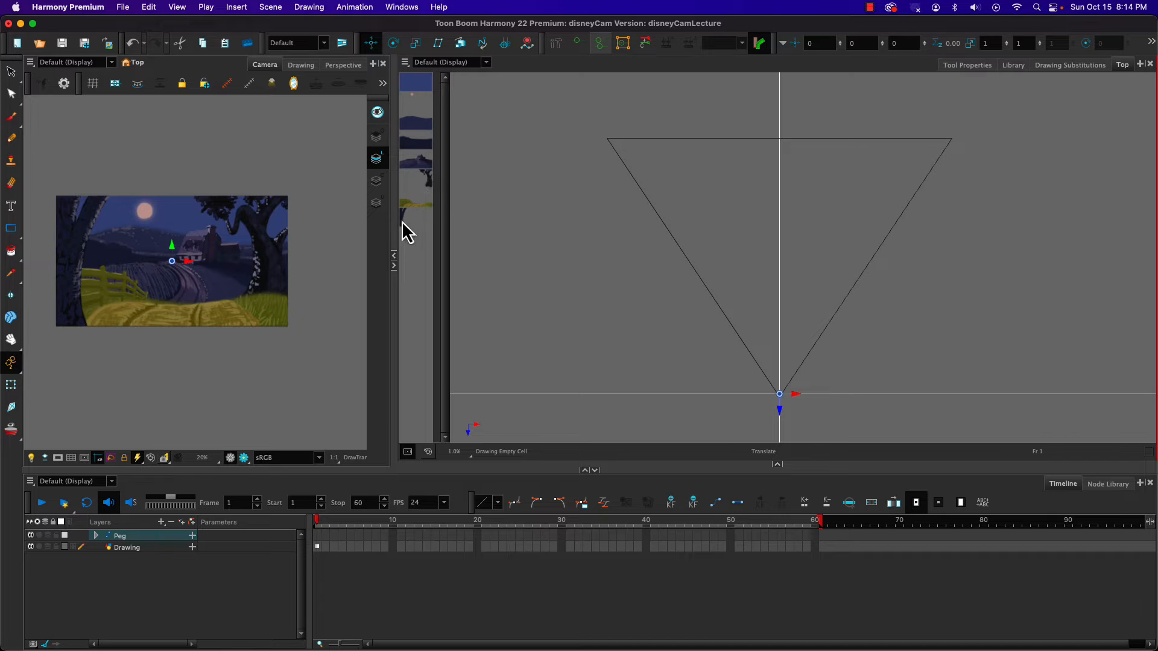
left_click(403, 223)
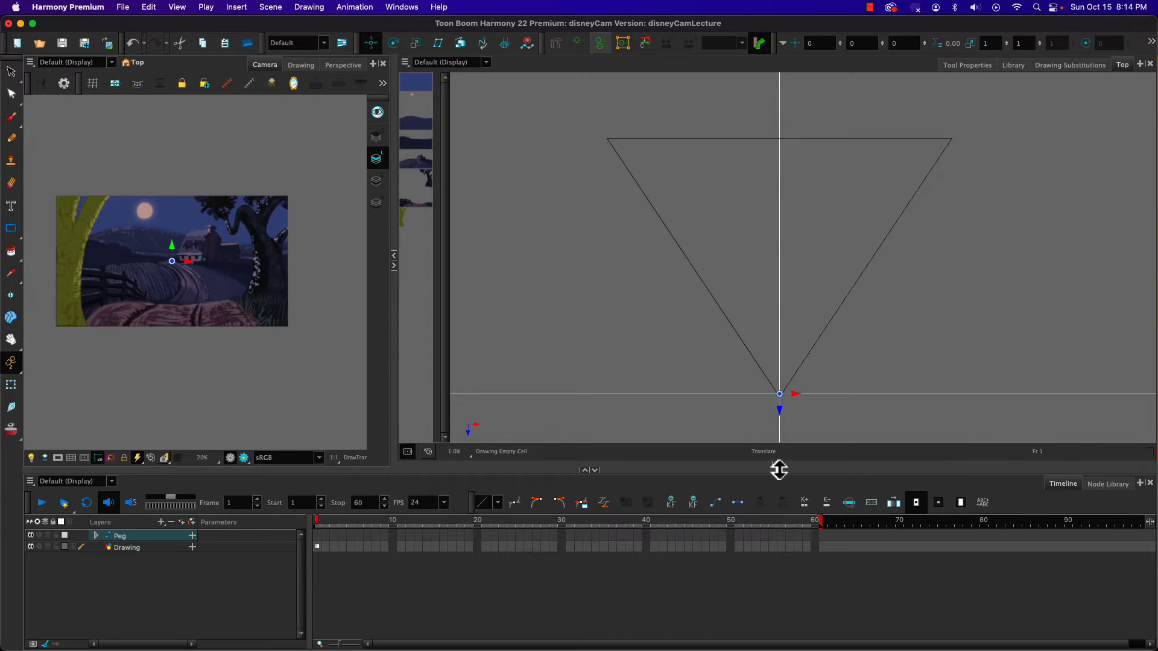
Step: Reveal the Node View, delete the master Peg node above the individual layer pegs, and return the Top view to full height
left_click_drag(779, 468, 780, 191)
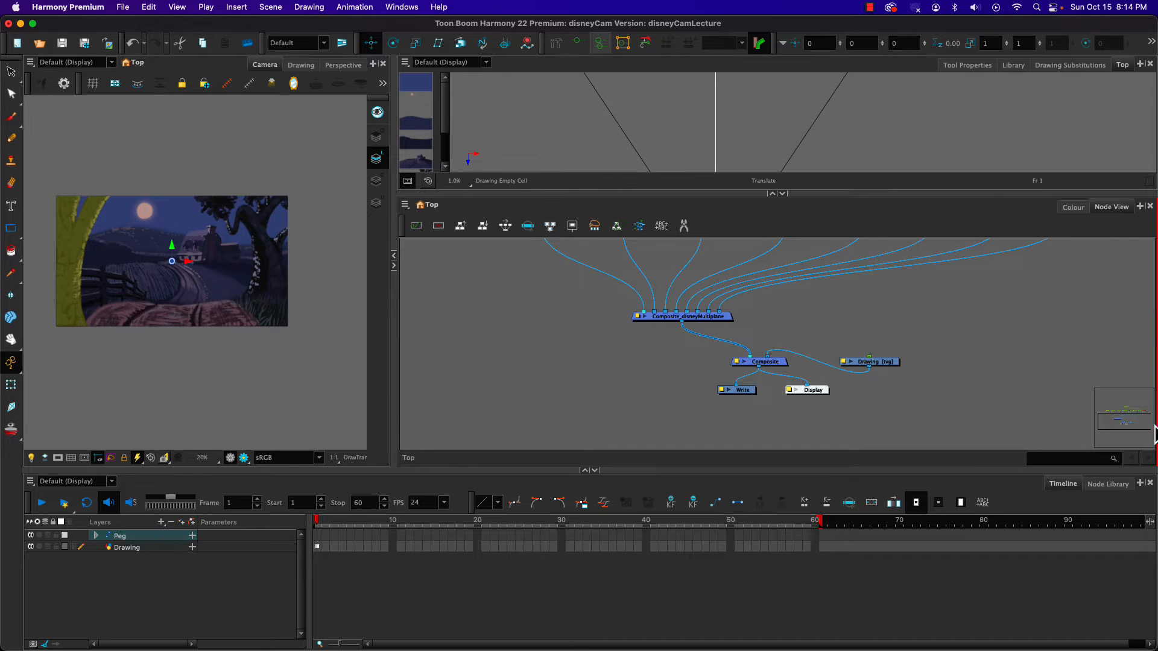
left_click_drag(1138, 424, 1140, 411)
left_click(1036, 376)
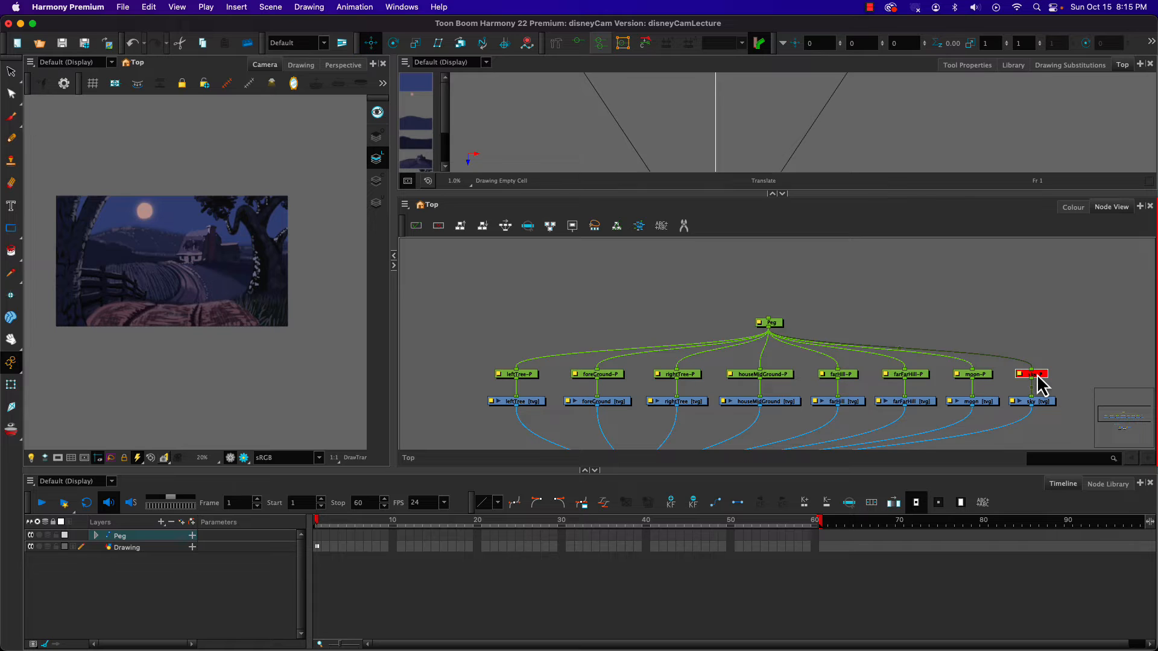
key("a")
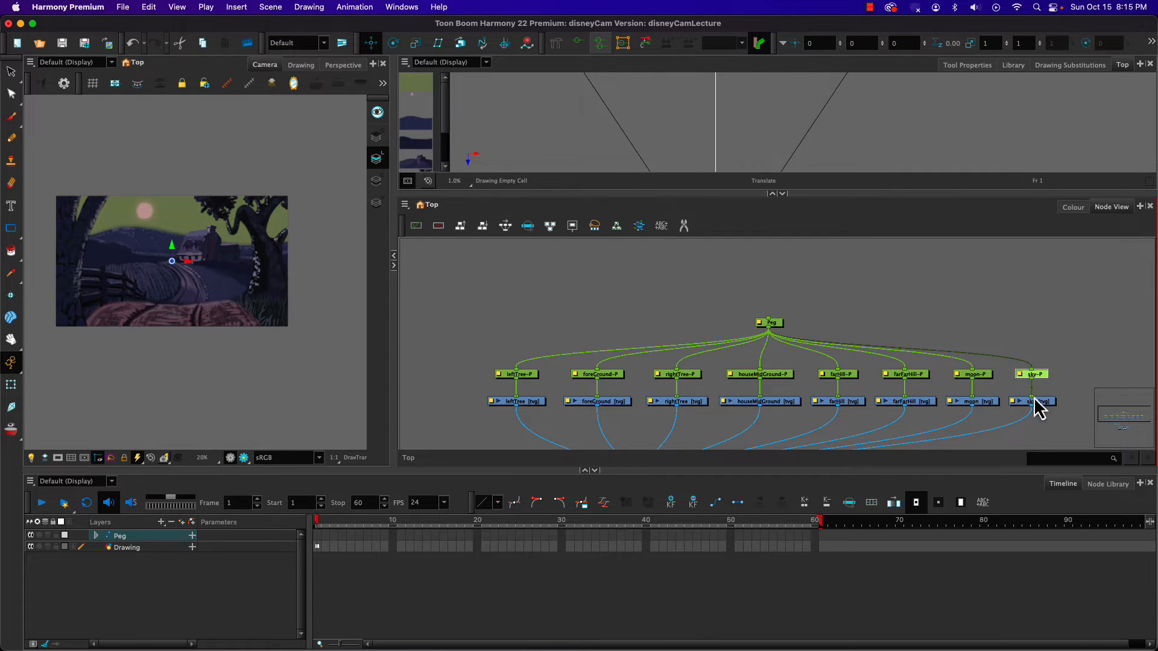
left_click(771, 324)
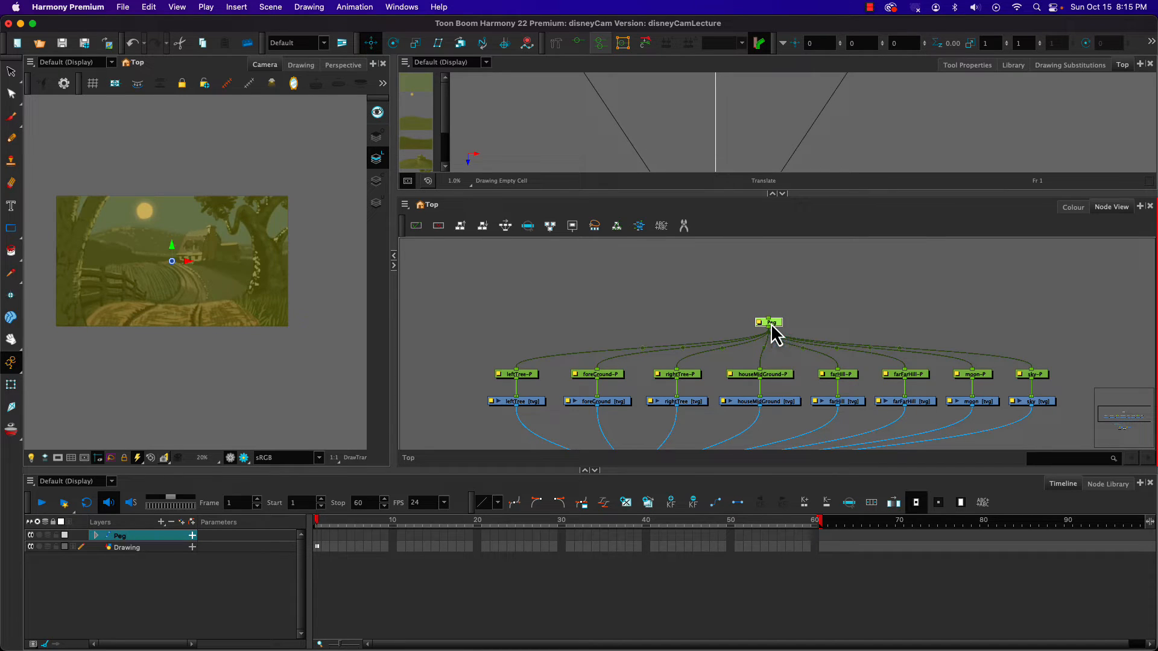
key("Delete")
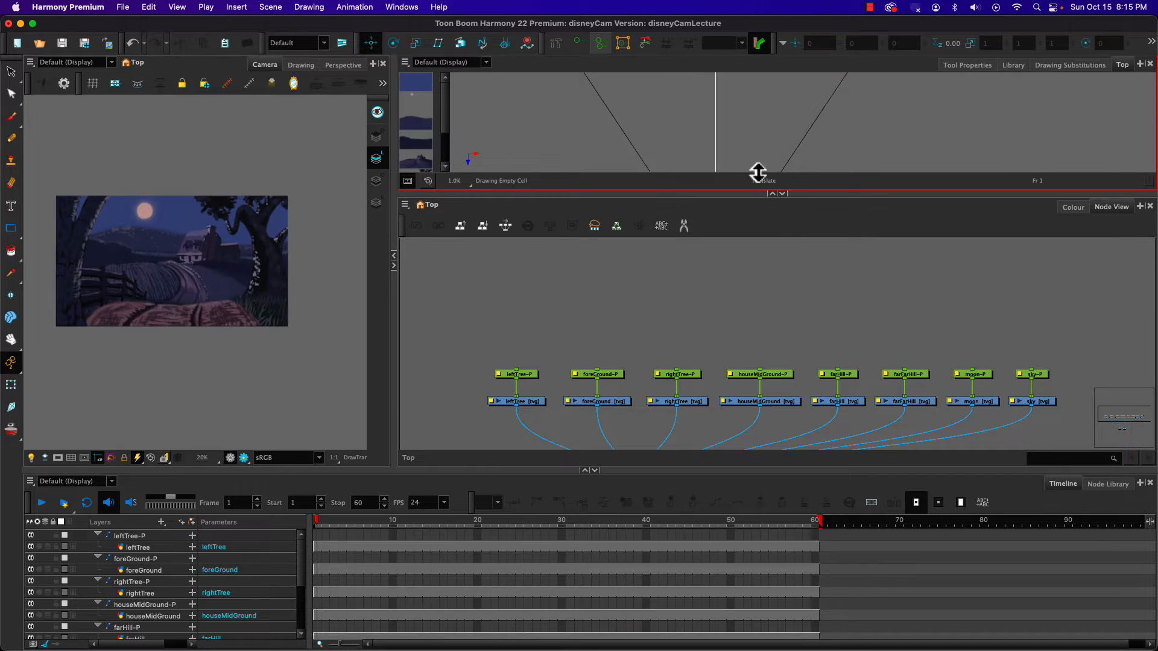
left_click(783, 194)
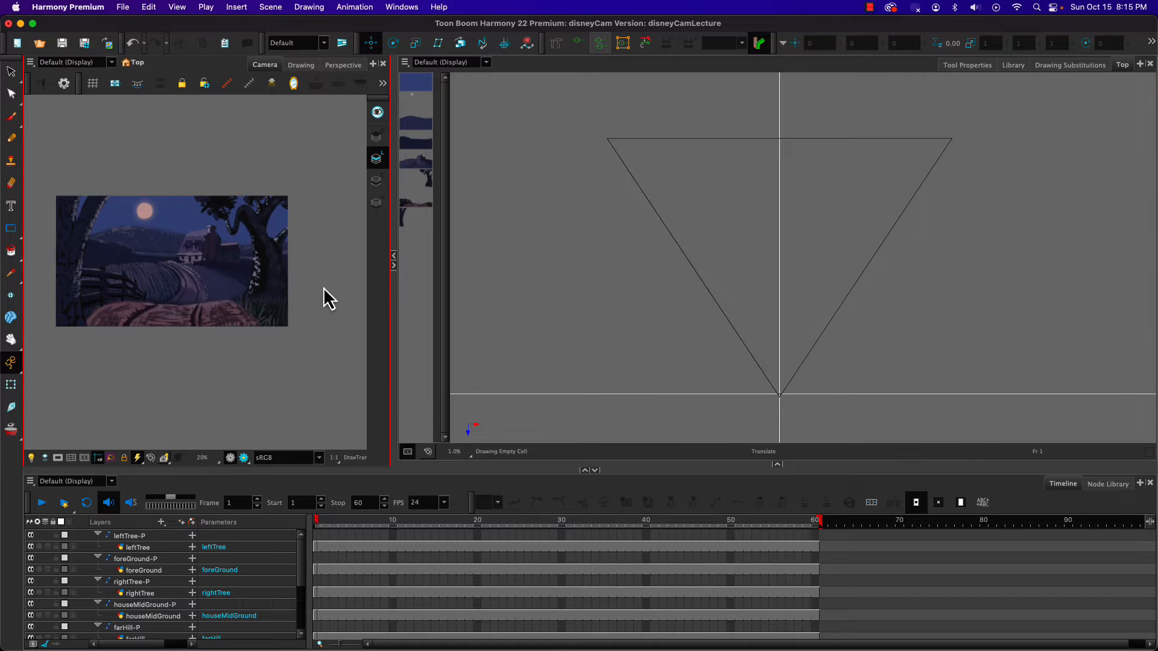
Step: Select all eight painting layers, from the left tree to the sky, and push them slightly back from the camera with Maintain Size
left_click(403, 229)
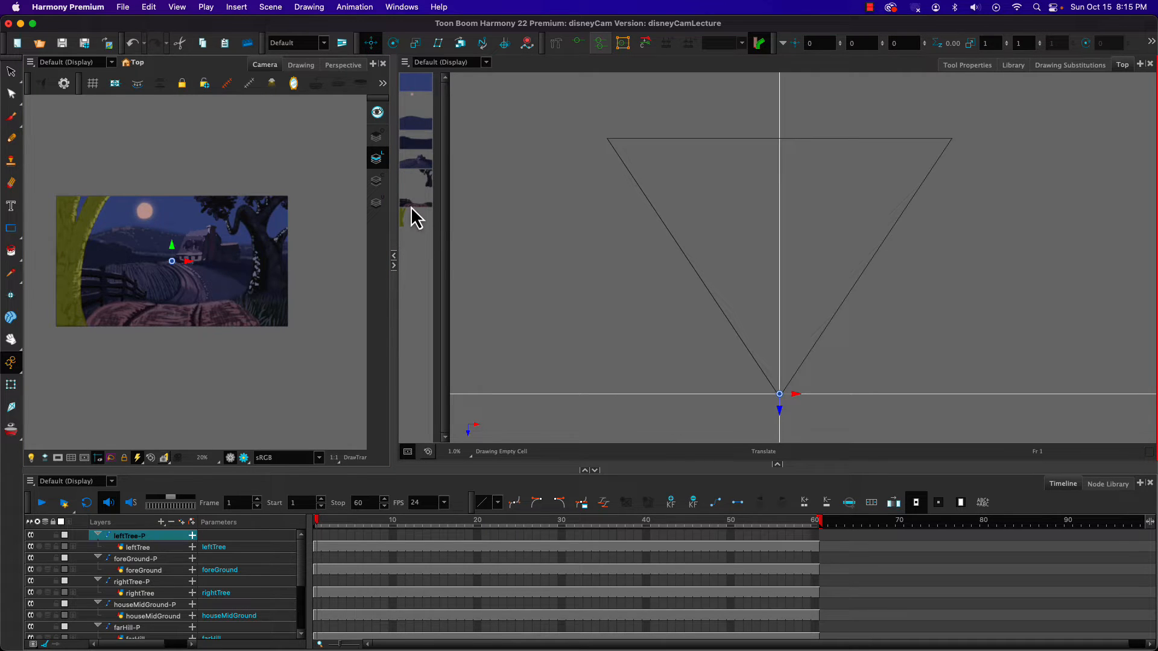
left_click(411, 207, "shift")
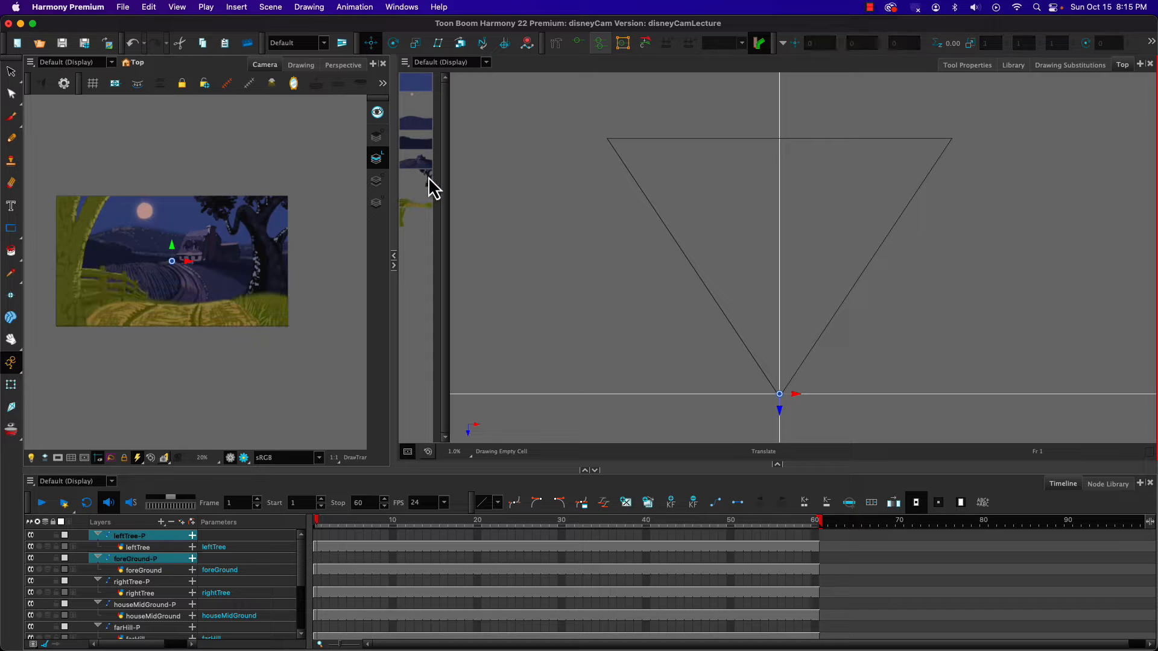
left_click(428, 180, "shift")
left_click(421, 161, "shift")
left_click(412, 143, "shift")
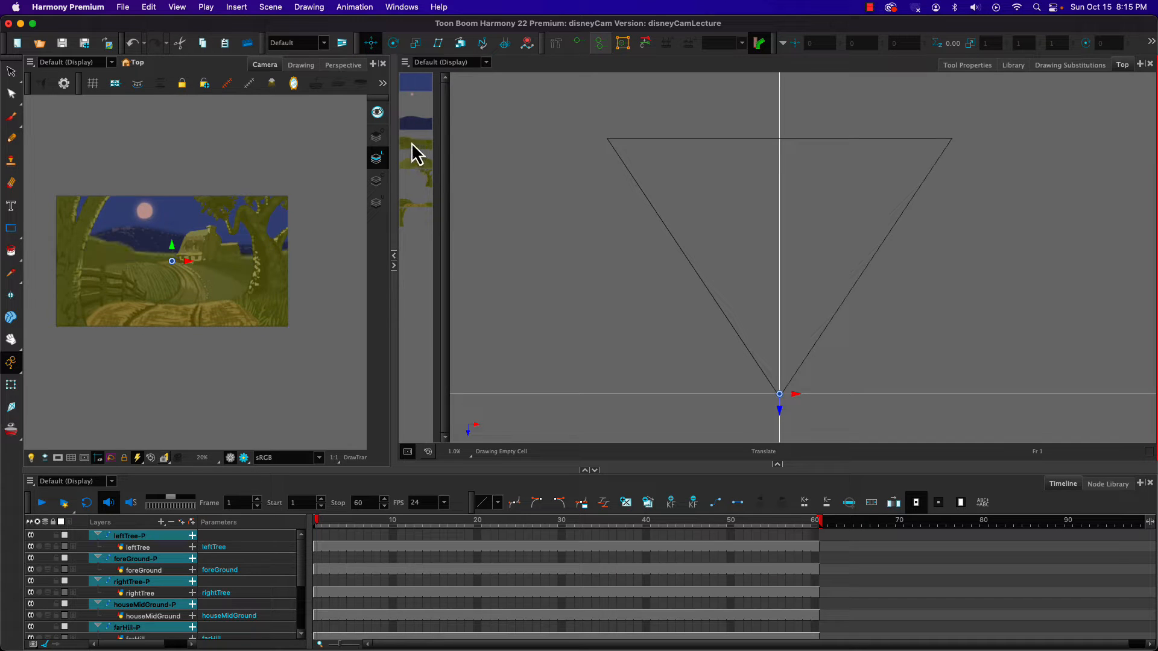
left_click(413, 128, "shift")
left_click(414, 103, "shift")
left_click(418, 85, "shift")
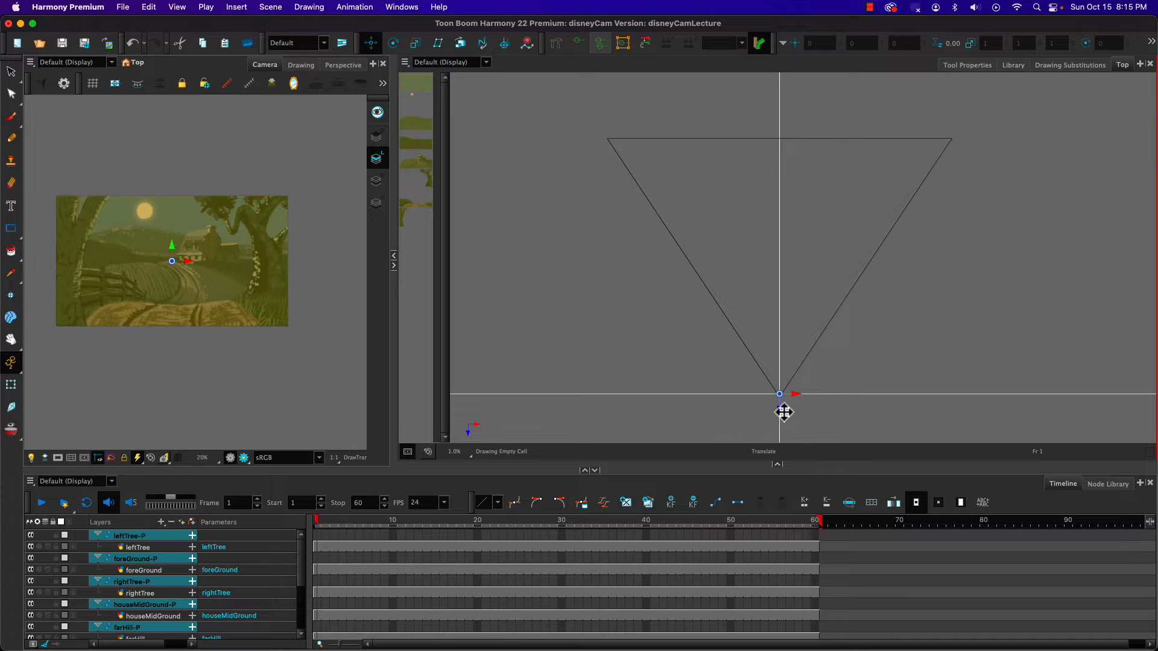
left_click_drag(781, 413, 781, 412)
left_click(460, 43)
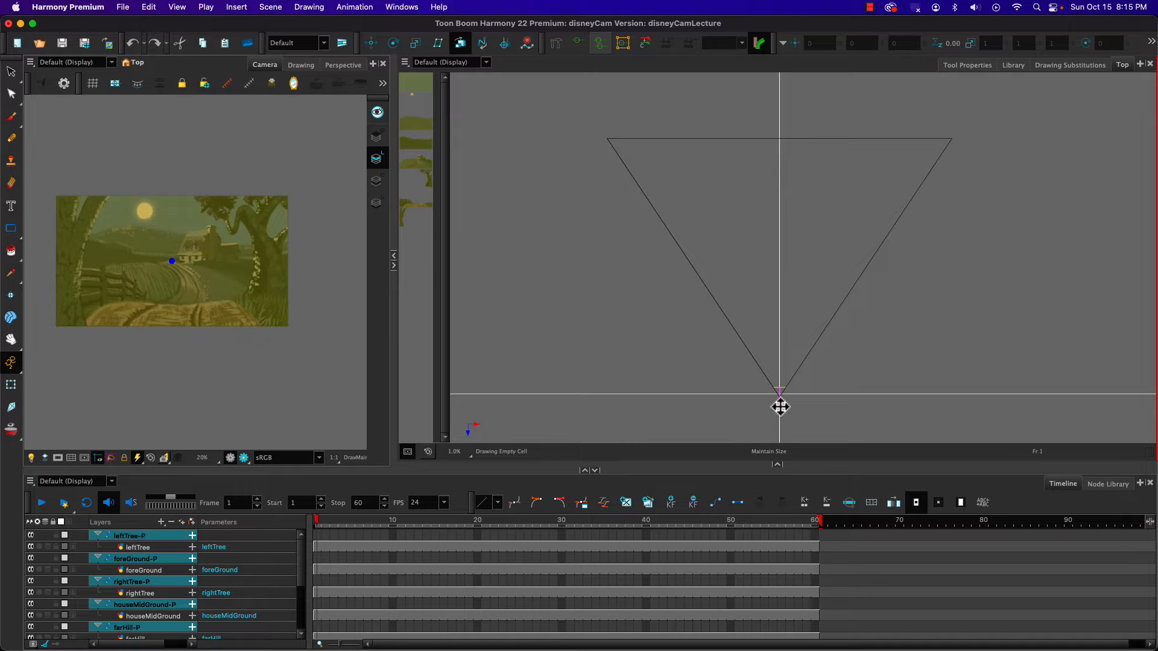
left_click(780, 407)
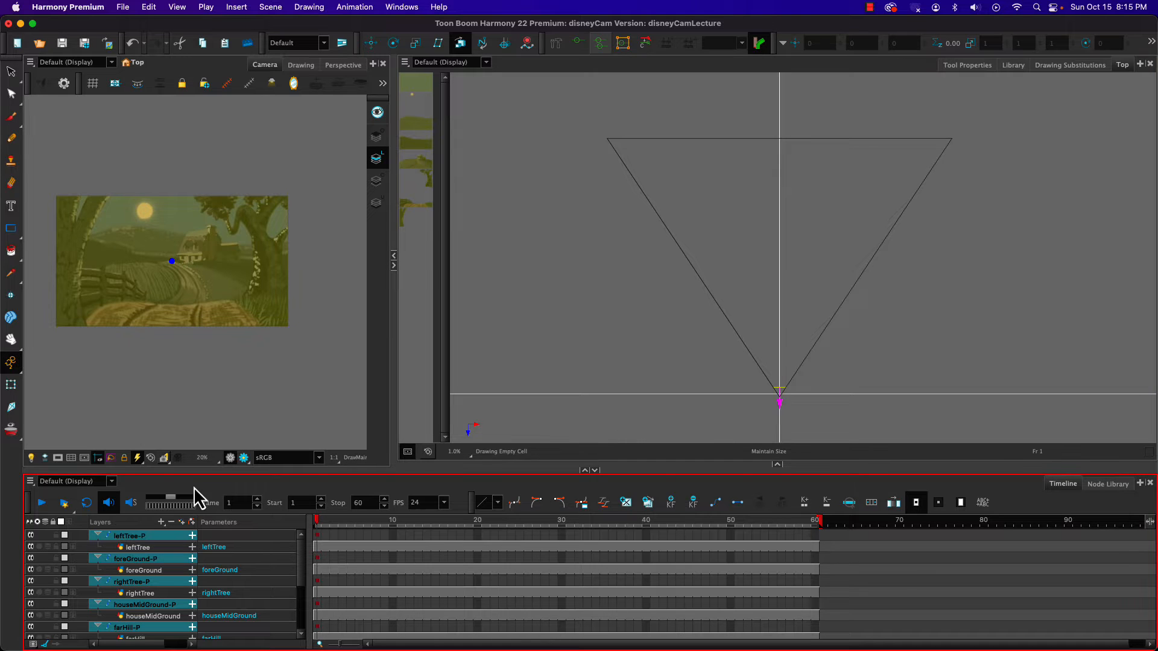
Step: Exclude the left tree, push the remaining layers back to a Z of about -83.89 with Maintain Size, and clear the selection
left_click(402, 219, "shift")
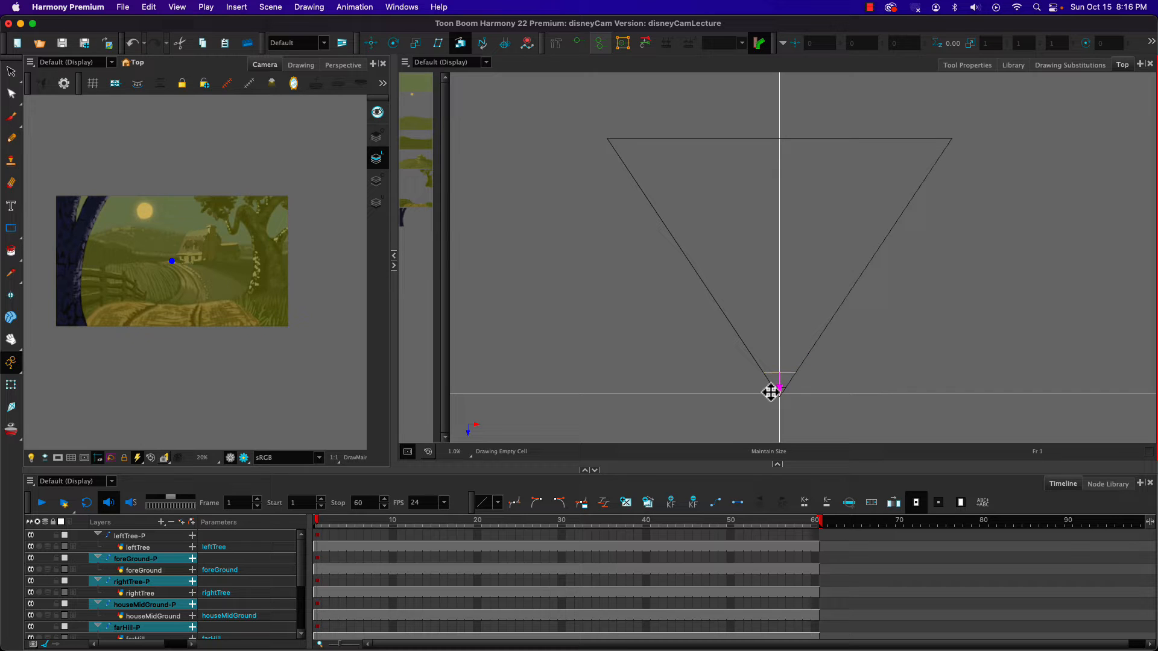
left_click(415, 215)
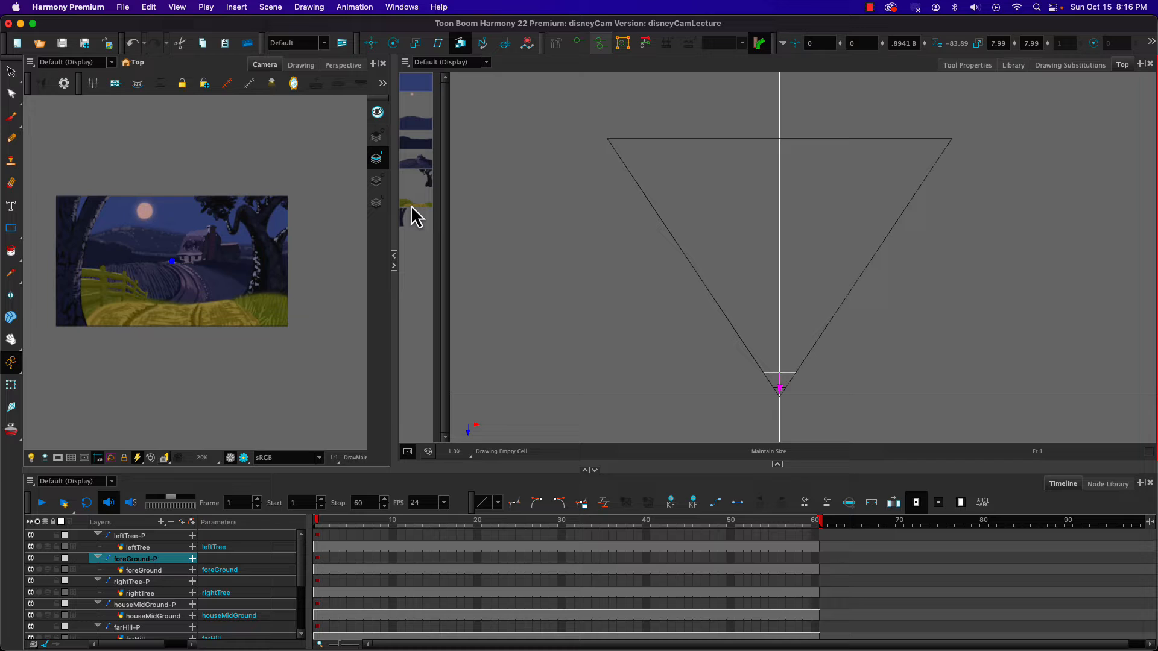
left_click(411, 243)
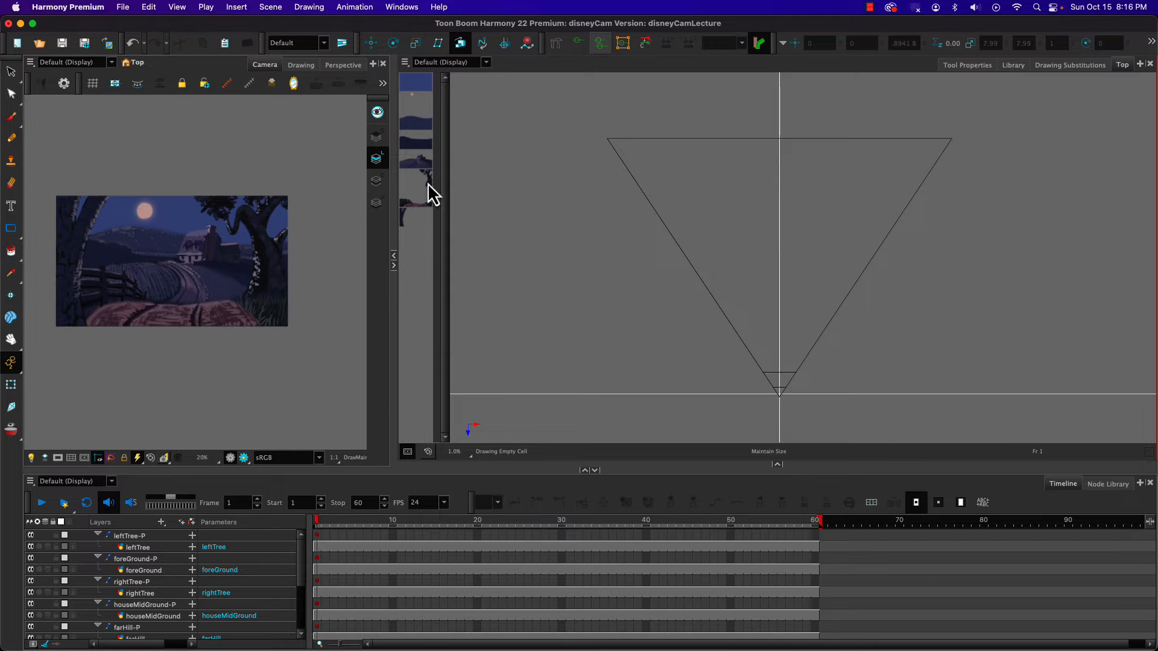
Step: Select the right tree, house midground, both far hills, moon and sky, and push them farther back from the camera with Maintain Size
left_click(429, 188)
left_click(421, 162)
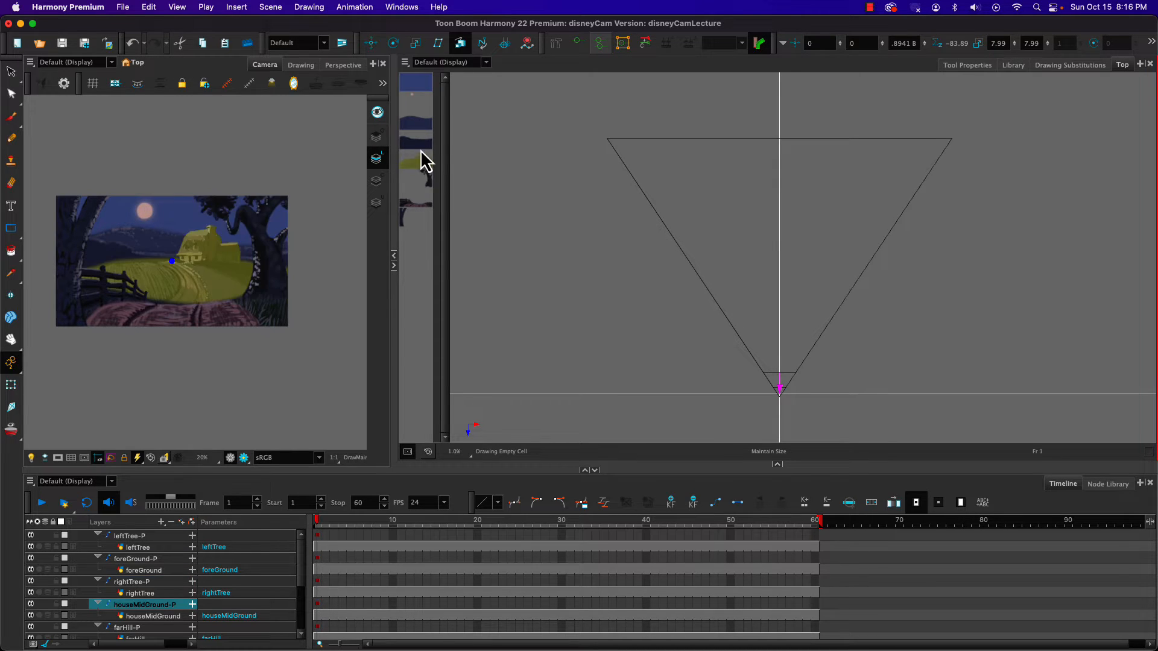
left_click(422, 147)
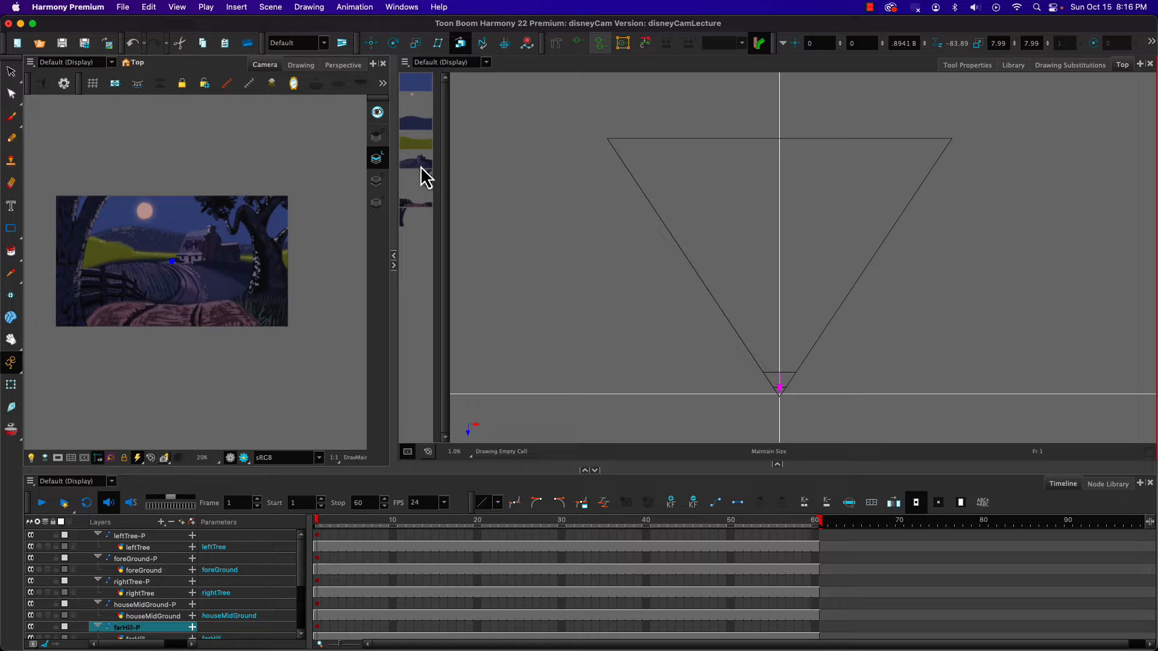
left_click(426, 180)
left_click(421, 161, "shift")
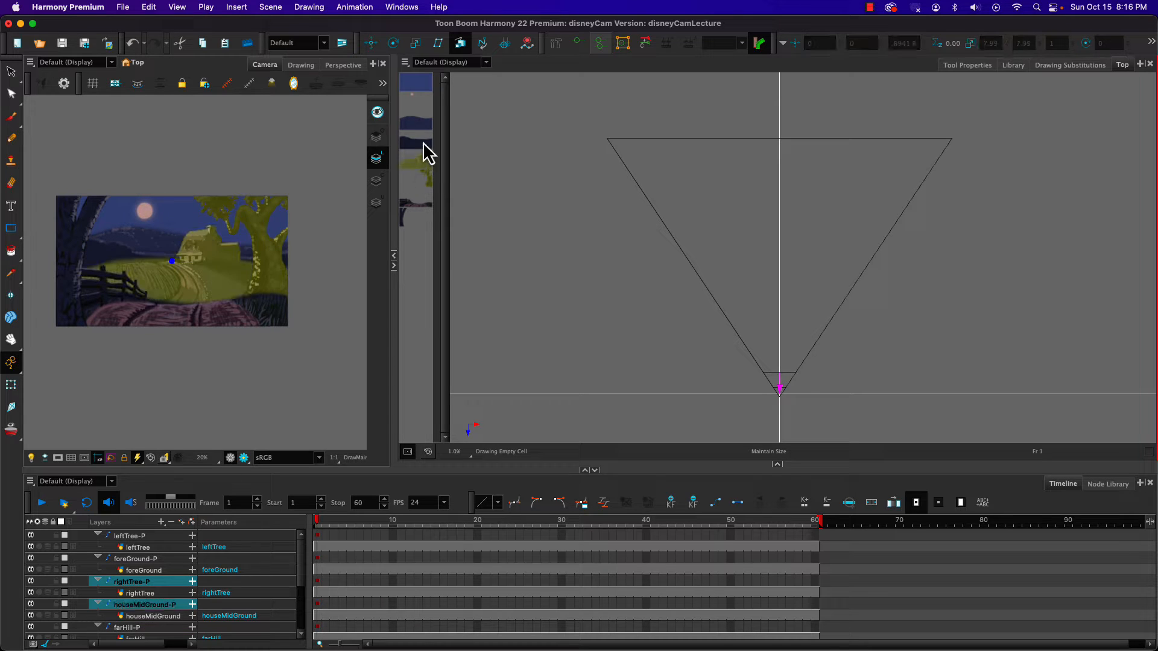
left_click(425, 144, "shift")
left_click(420, 123, "shift")
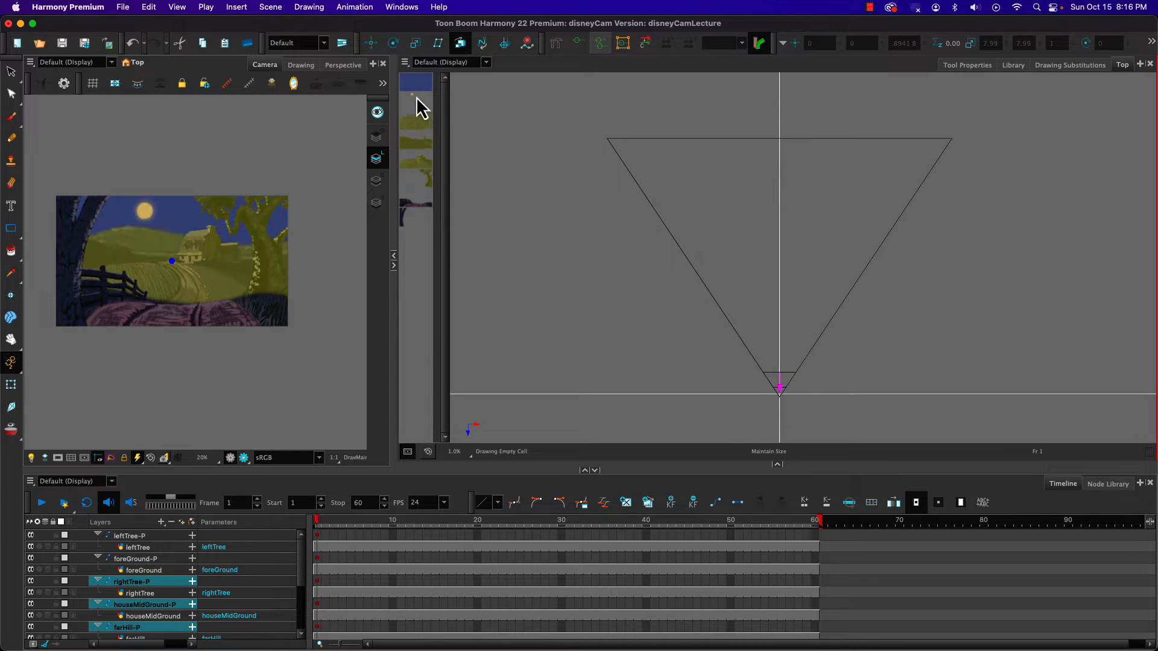
left_click(420, 88, "shift")
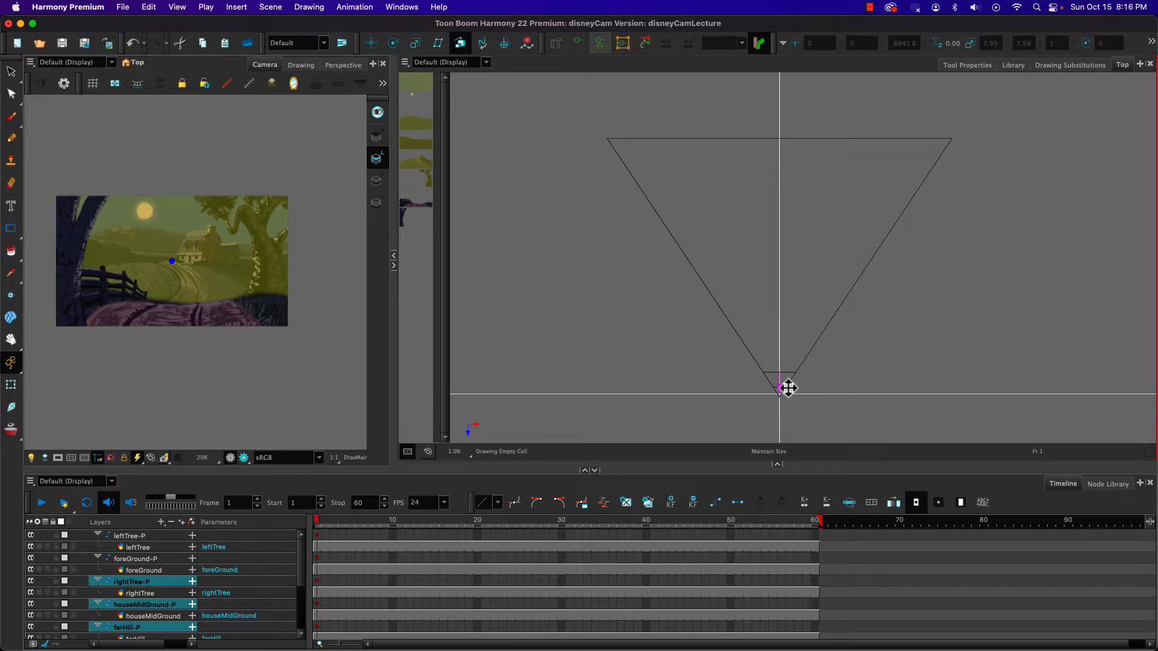
left_click_drag(781, 390, 779, 369)
Step: Leave the right tree in place, push the house midground and everything behind it to mid-depth, and move the layers behind the house farther back
left_click(430, 180, "super")
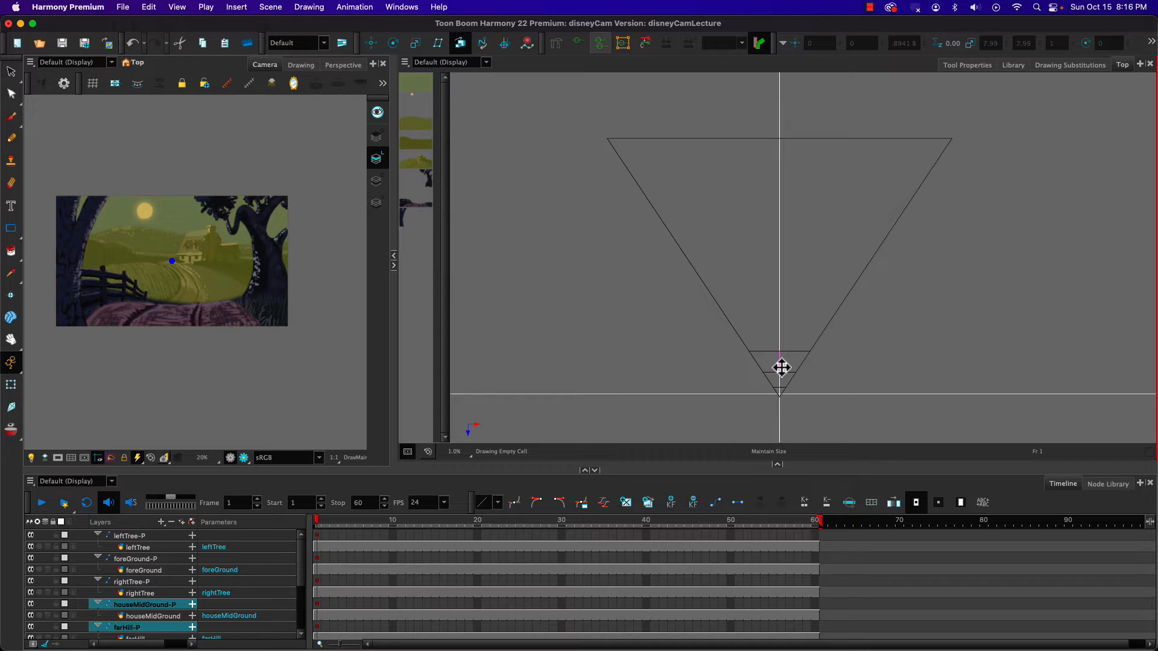
left_click_drag(780, 363, 757, 292)
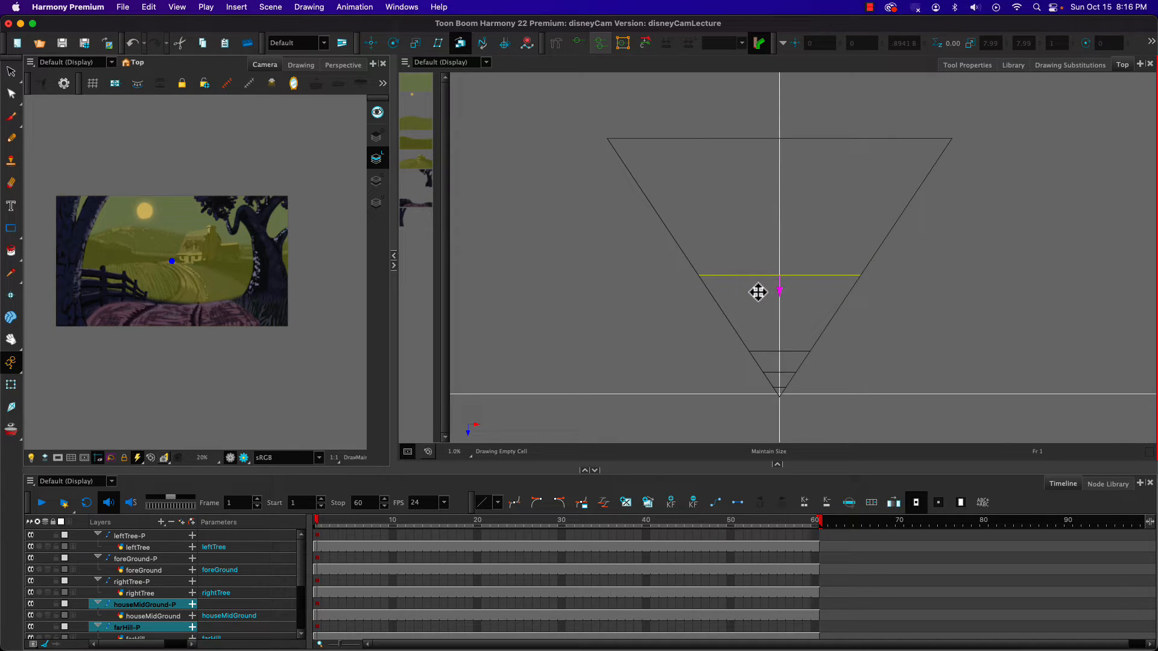
left_click(418, 166, "super")
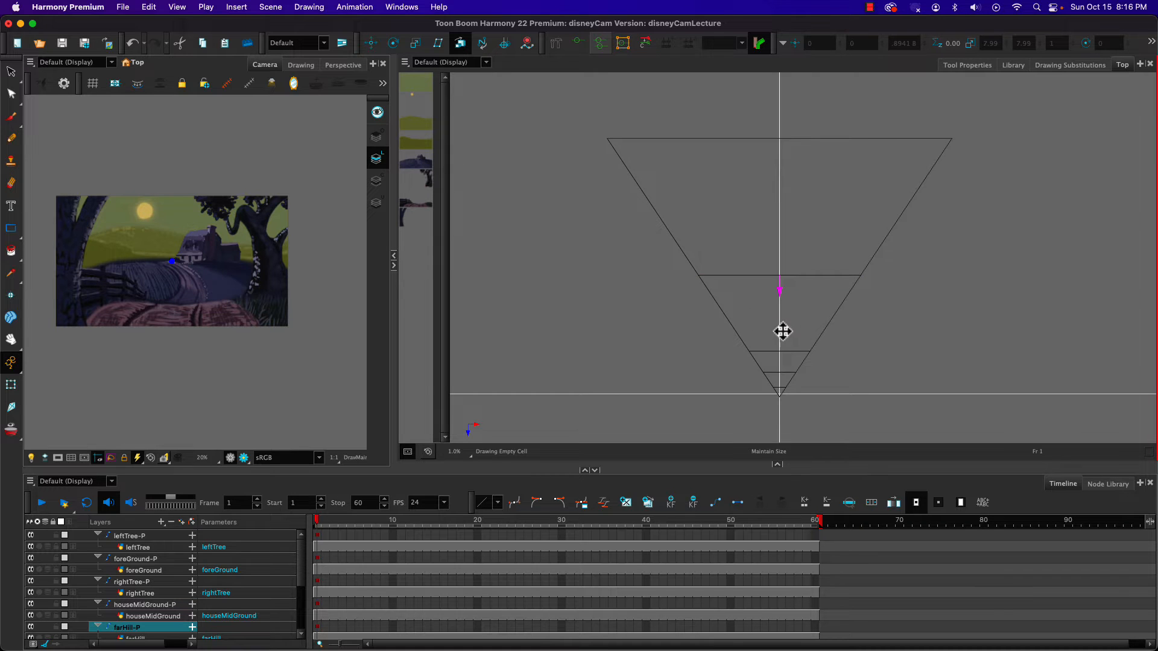
left_click_drag(780, 294, 779, 245)
Step: Exclude the far hill and push the farthest hill, moon and sky back, moving the moon and sky nearly to the camera cone's far edge
left_click(416, 150, "super")
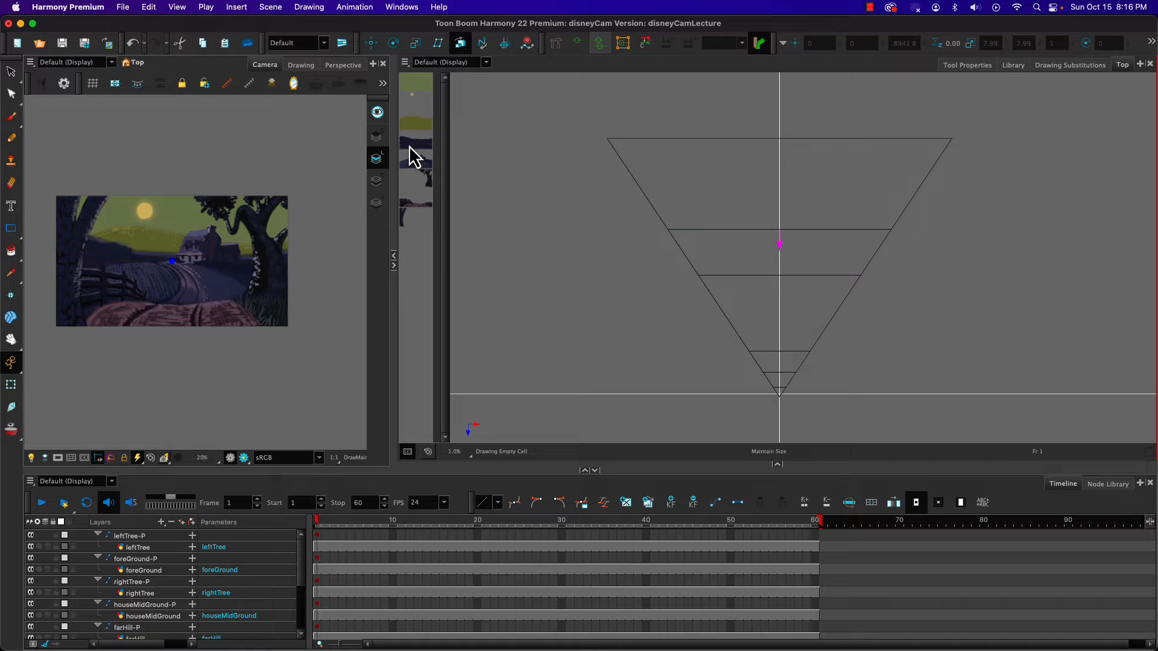
mouse_move(780, 248)
left_mouse_down()
mouse_move(772, 204)
mouse_move(761, 213)
left_mouse_up()
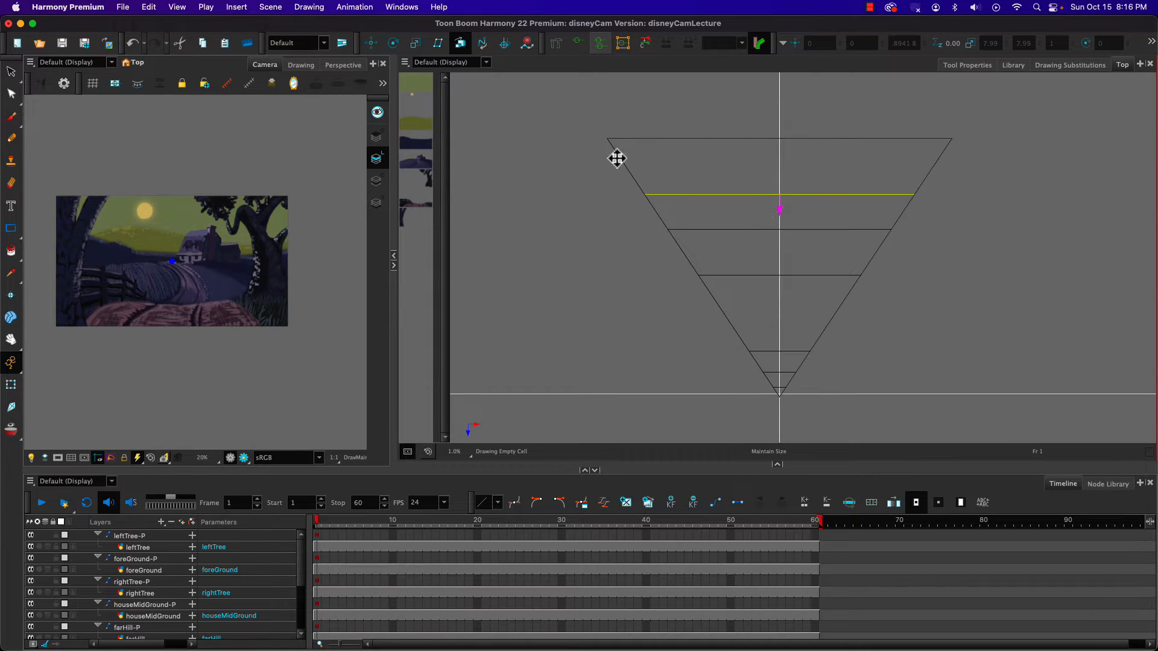
left_click(419, 126, "super")
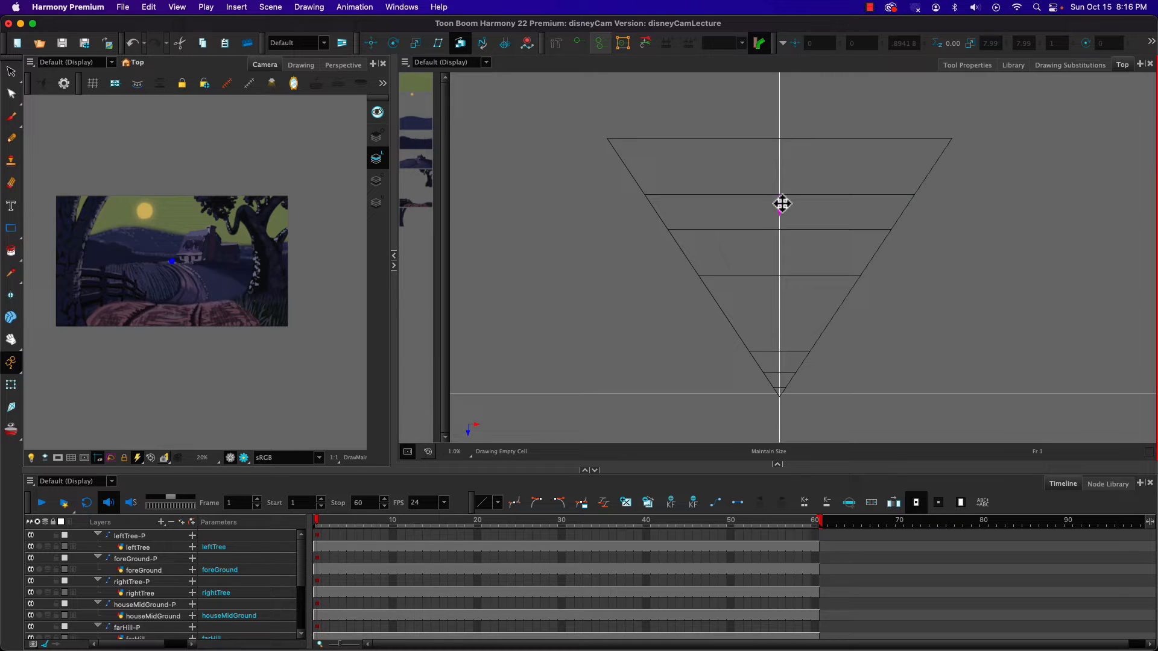
left_click_drag(780, 212, 773, 158)
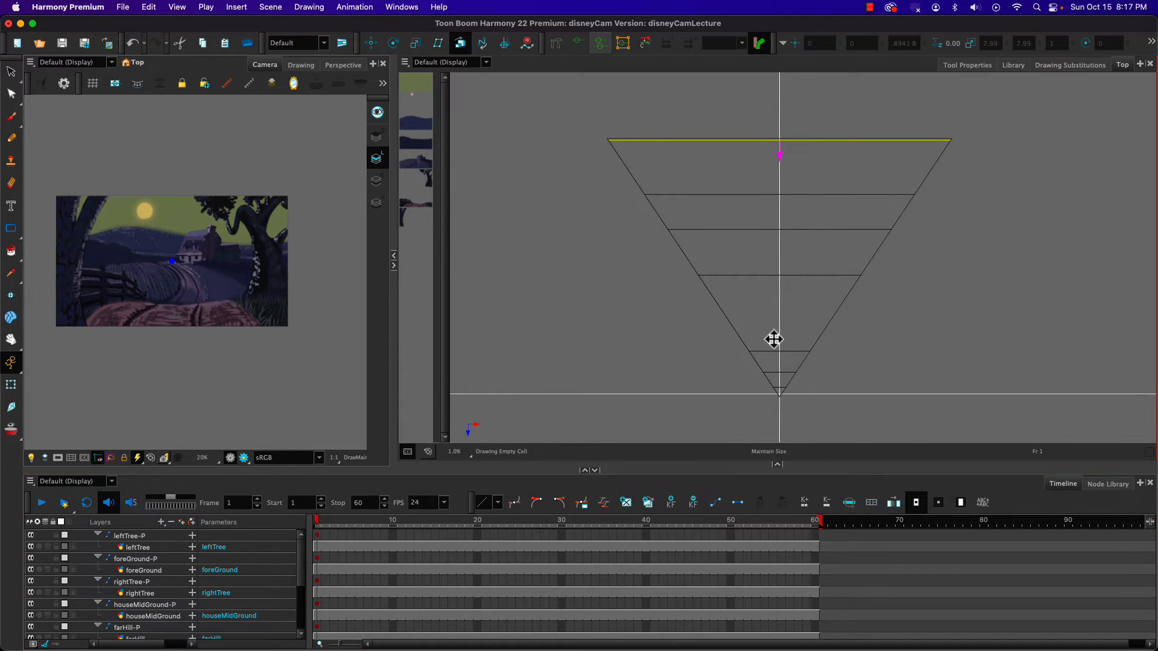
Step: Examine the depth spacing of the painting layers in an enlarged Perspective view, and return to the Camera view at a smaller width
left_click(342, 65)
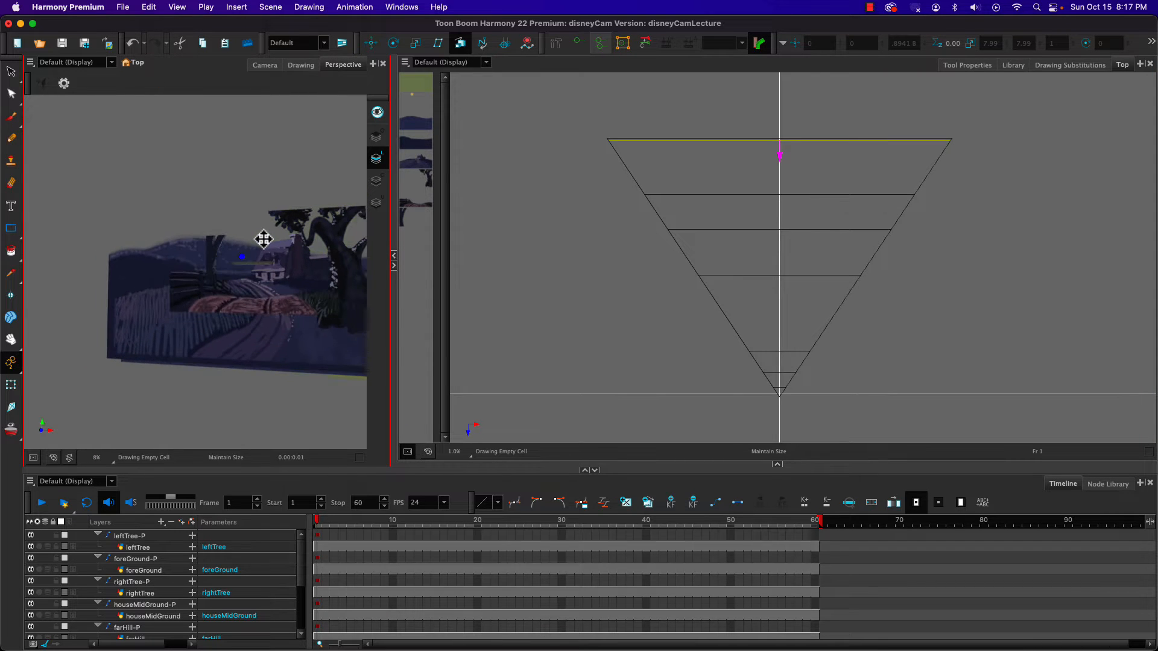
scroll(264, 258, "up", 5)
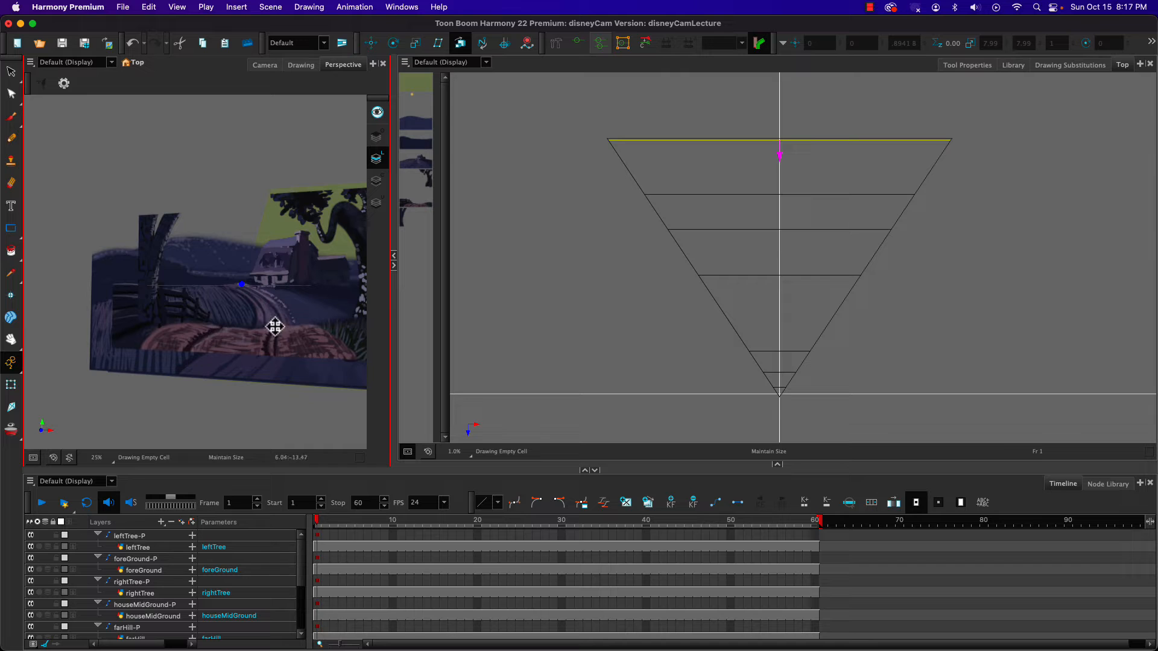
left_click_drag(276, 331, 150, 360)
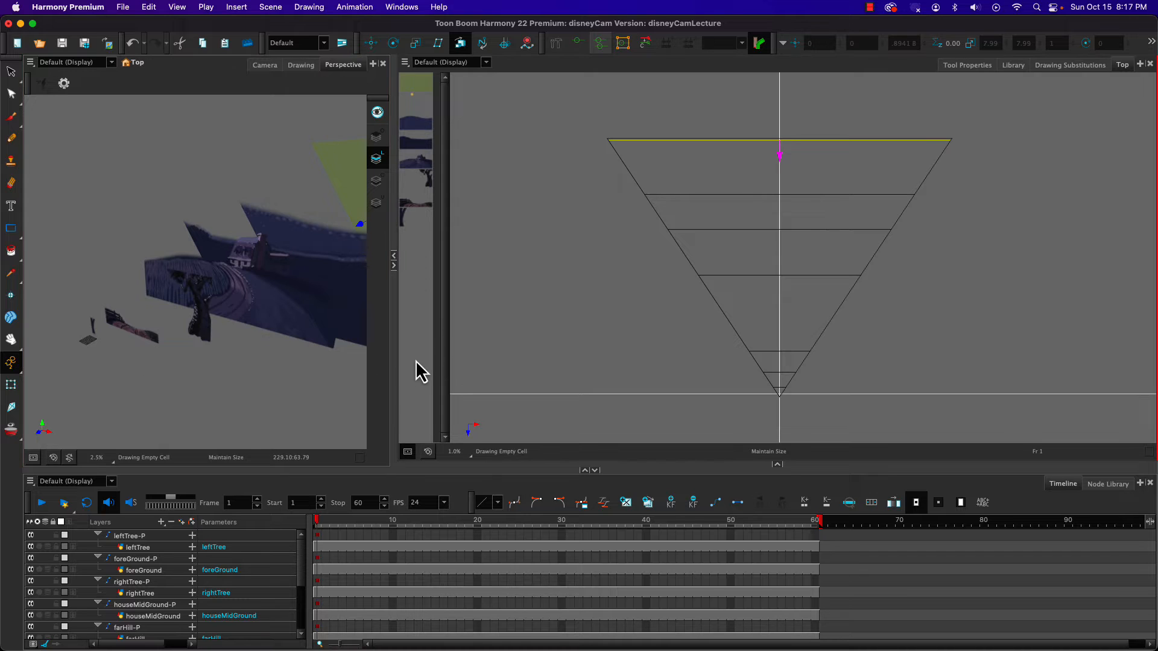
key("Escape")
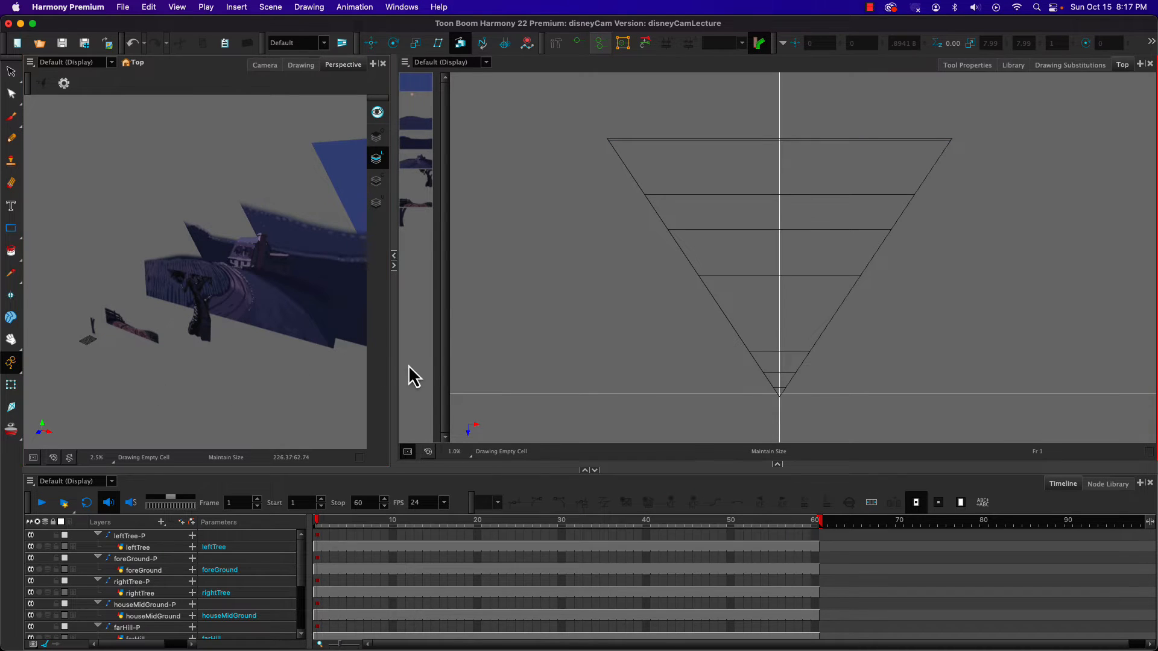
left_click_drag(395, 366, 772, 349)
scroll(460, 338, "down", 2)
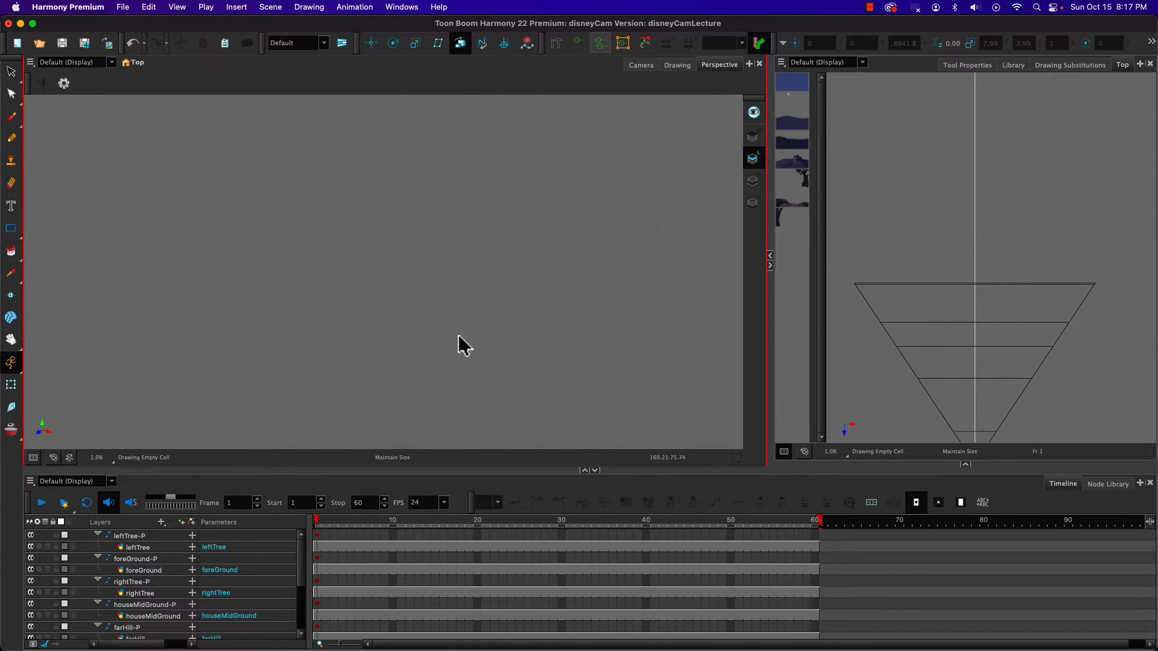
scroll(459, 337, "up", 1)
scroll(454, 334, "up", 2)
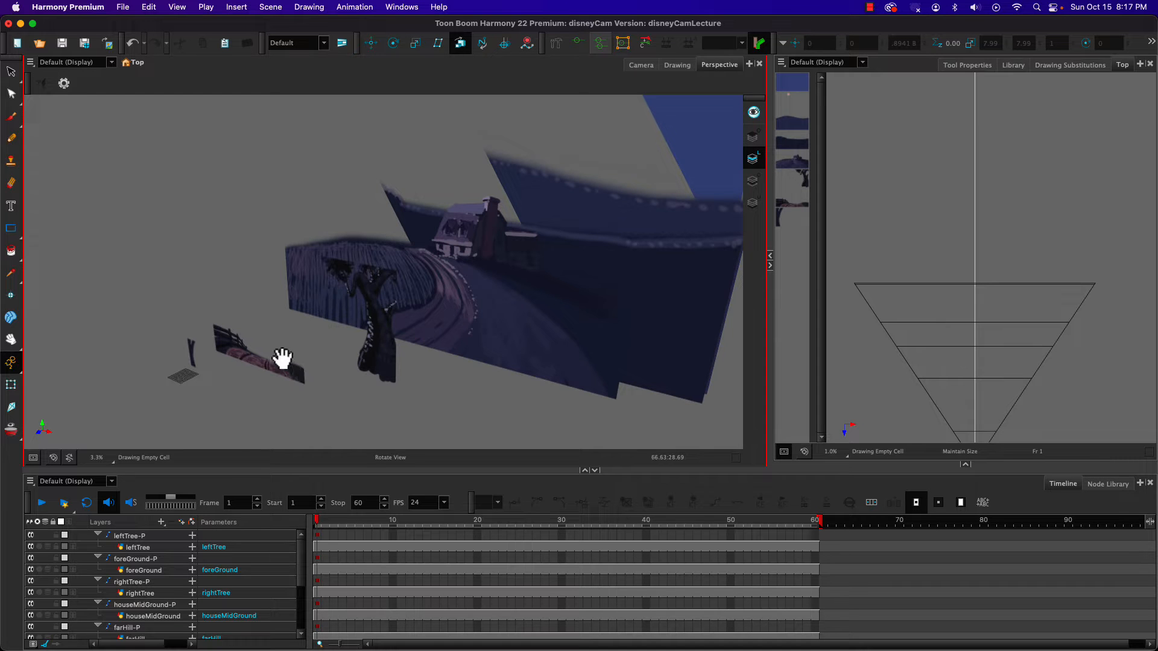
mouse_move(286, 358)
left_mouse_down()
mouse_move(380, 360)
mouse_move(292, 357)
mouse_move(328, 331)
mouse_move(318, 326)
mouse_move(278, 331)
mouse_move(261, 383)
mouse_move(380, 380)
mouse_move(292, 284)
mouse_move(221, 345)
mouse_move(370, 382)
mouse_move(313, 289)
mouse_move(250, 359)
mouse_move(324, 354)
mouse_move(277, 370)
mouse_move(318, 365)
mouse_move(306, 354)
mouse_move(310, 336)
mouse_move(308, 375)
mouse_move(310, 337)
mouse_move(303, 365)
left_mouse_up()
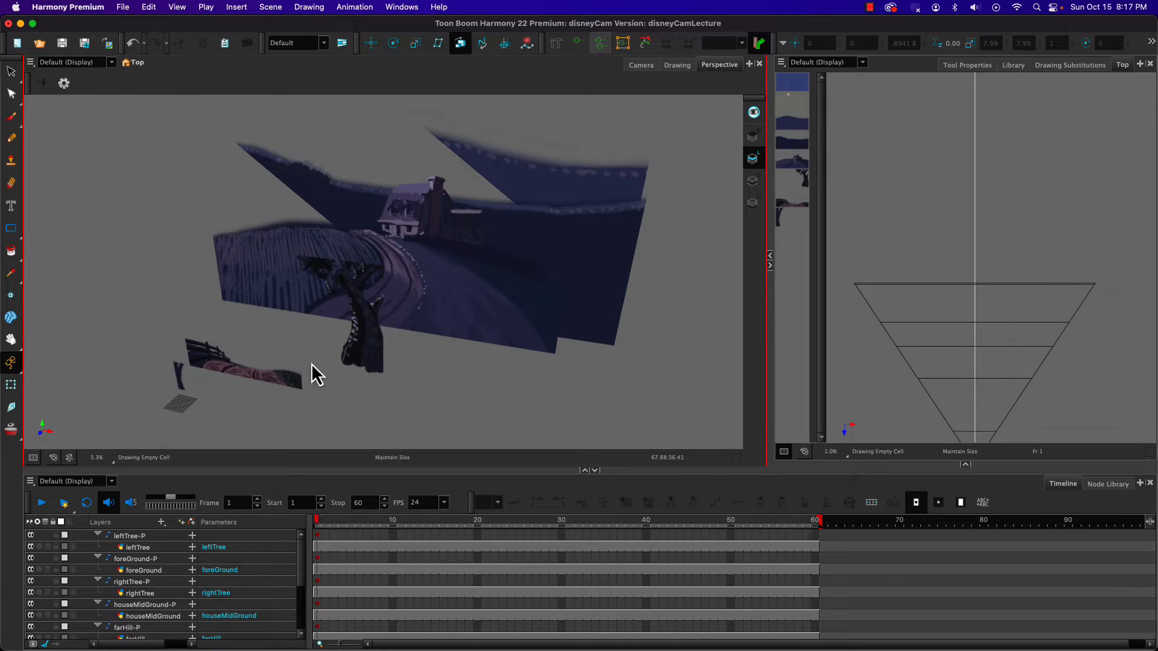
left_click(641, 65)
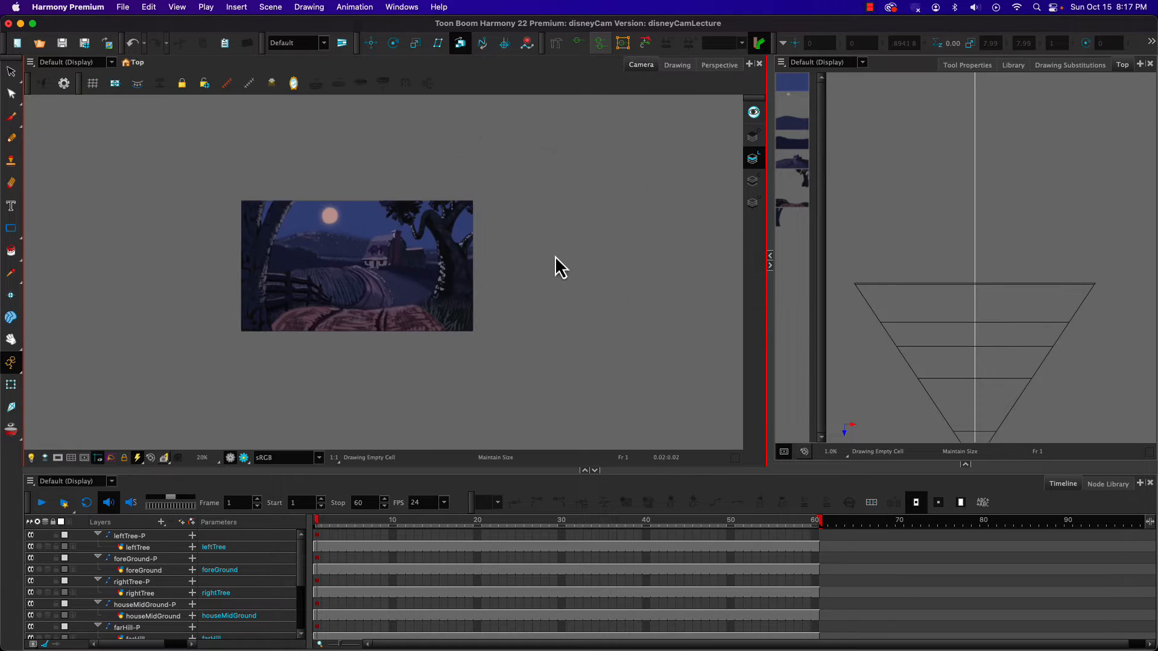
left_click_drag(762, 298, 478, 291)
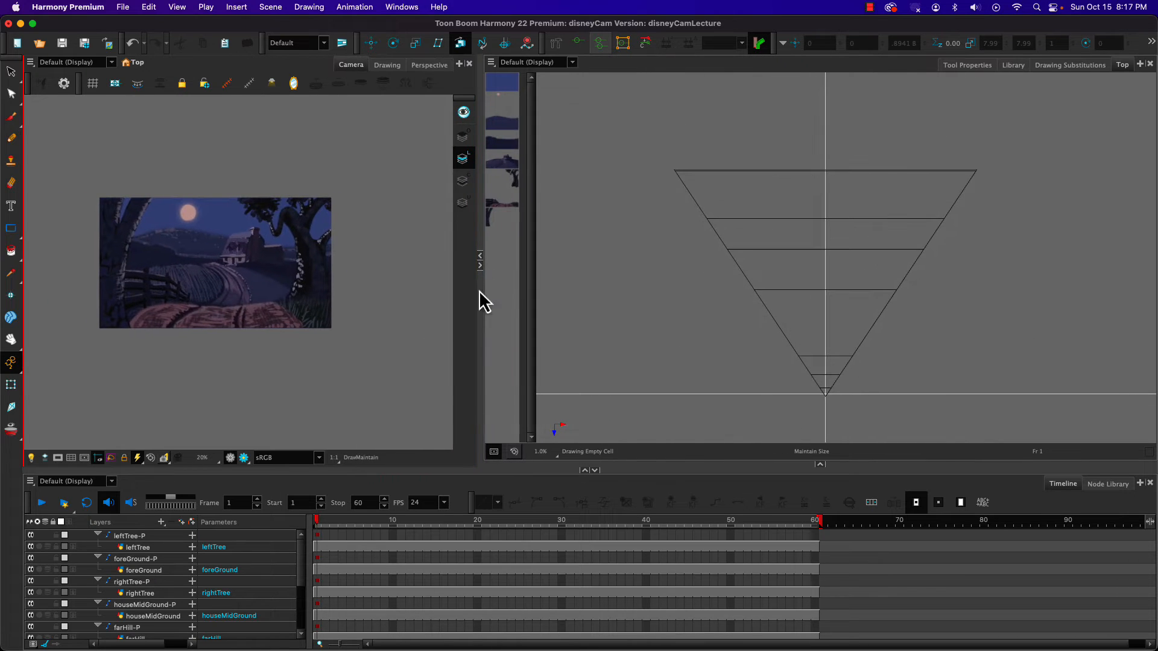
Step: Reveal the Node View, add one master parent peg above all the layer pegs, and collapse its hierarchy in the timeline
left_click(819, 466)
left_click_drag(577, 349, 959, 380)
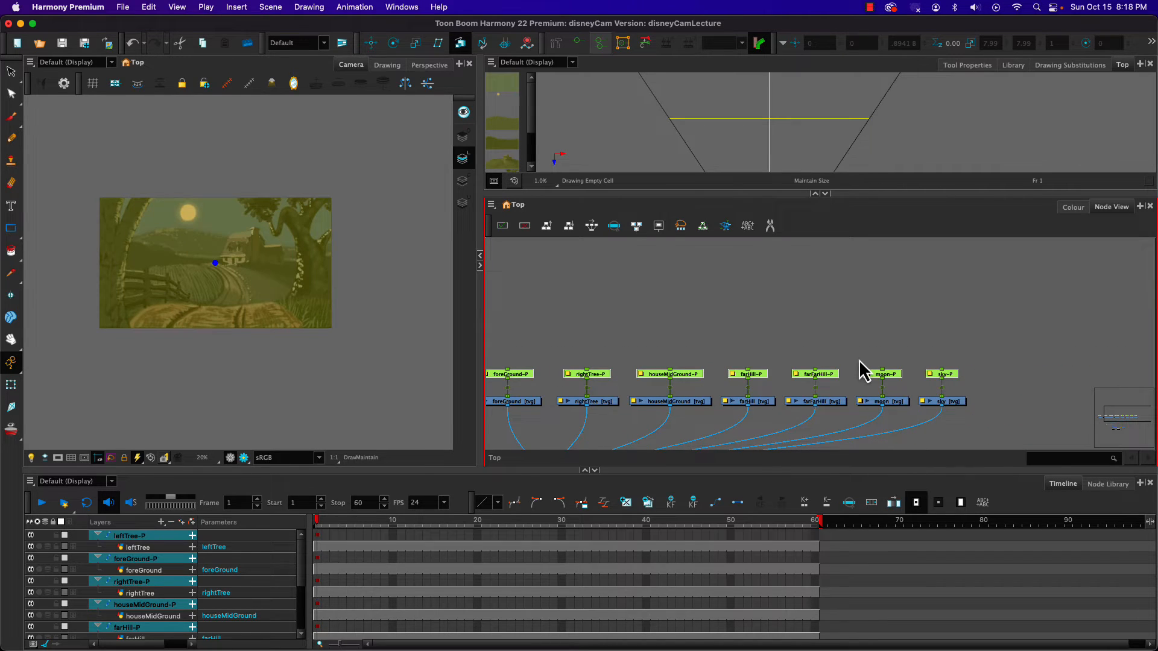
key("super+shift+p")
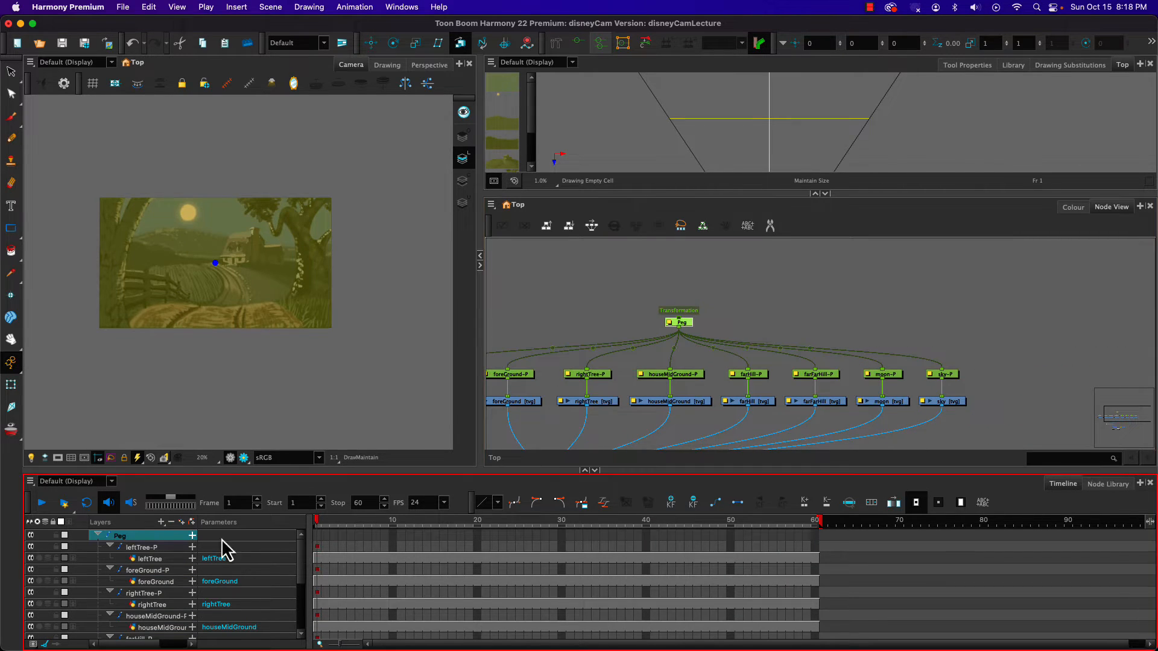
left_click(97, 535)
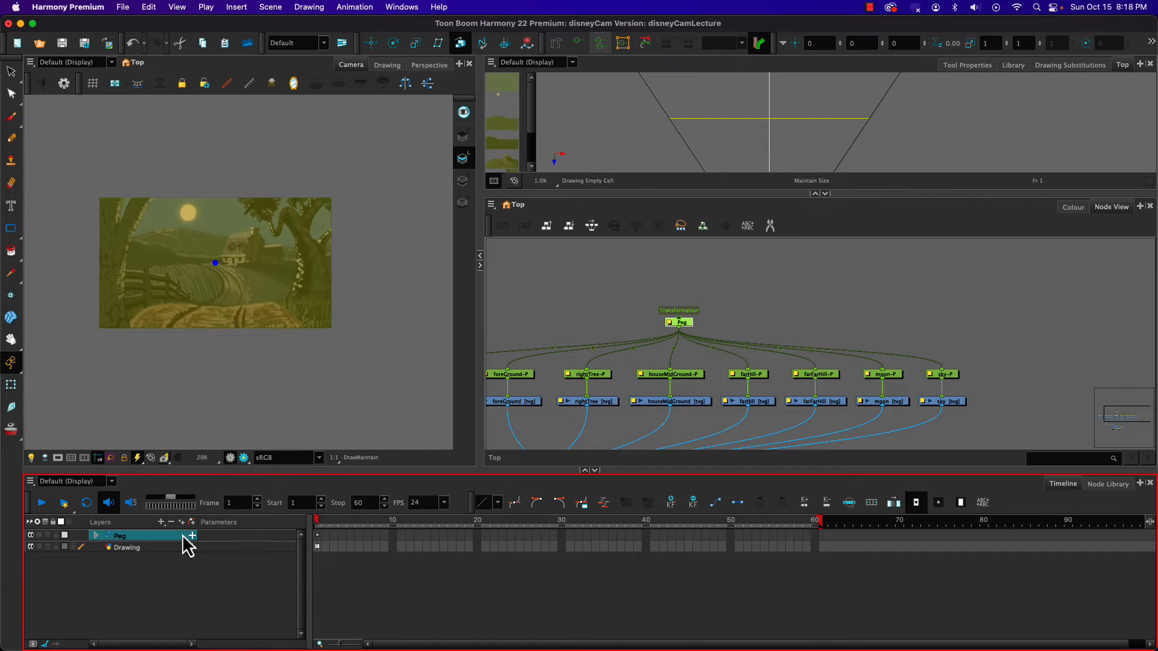
left_click(1062, 345)
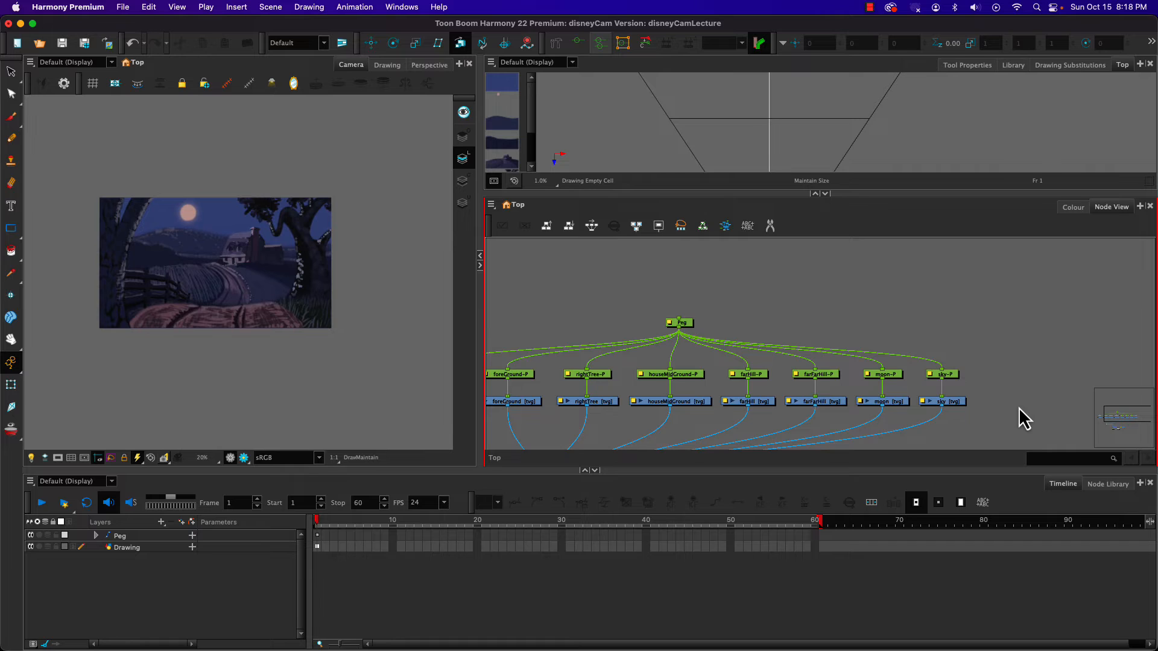
Step: Add a Camera node beside the layer network, give it a parent peg, and place the peg directly above the camera
key("Tab")
key("Return")
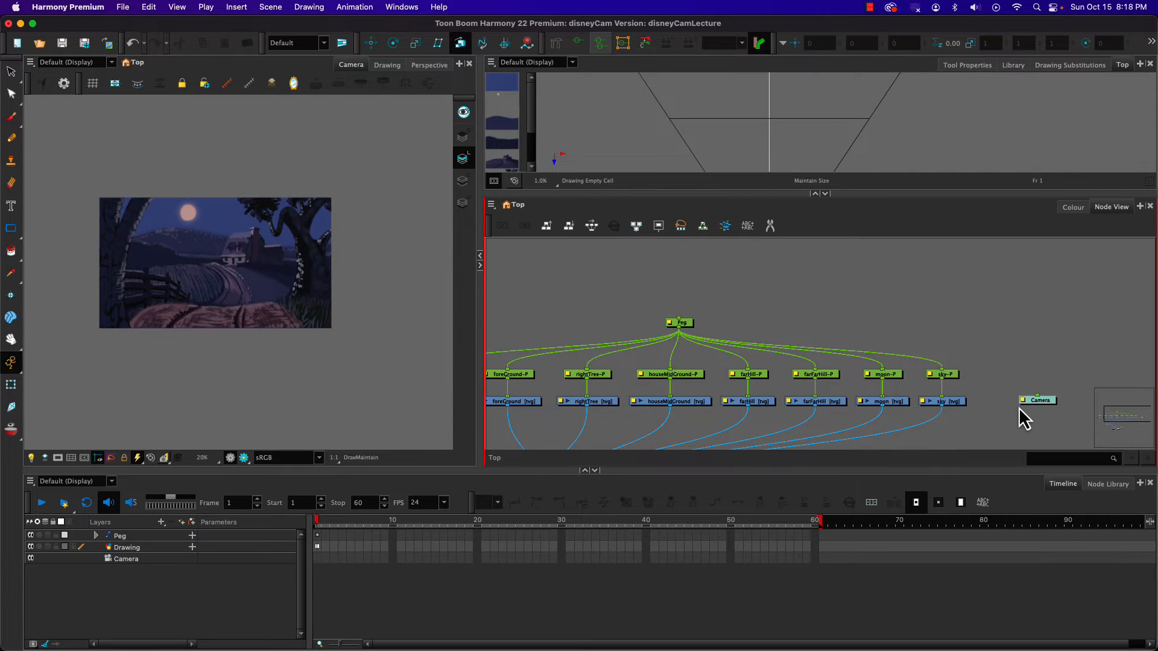
left_click(1041, 402)
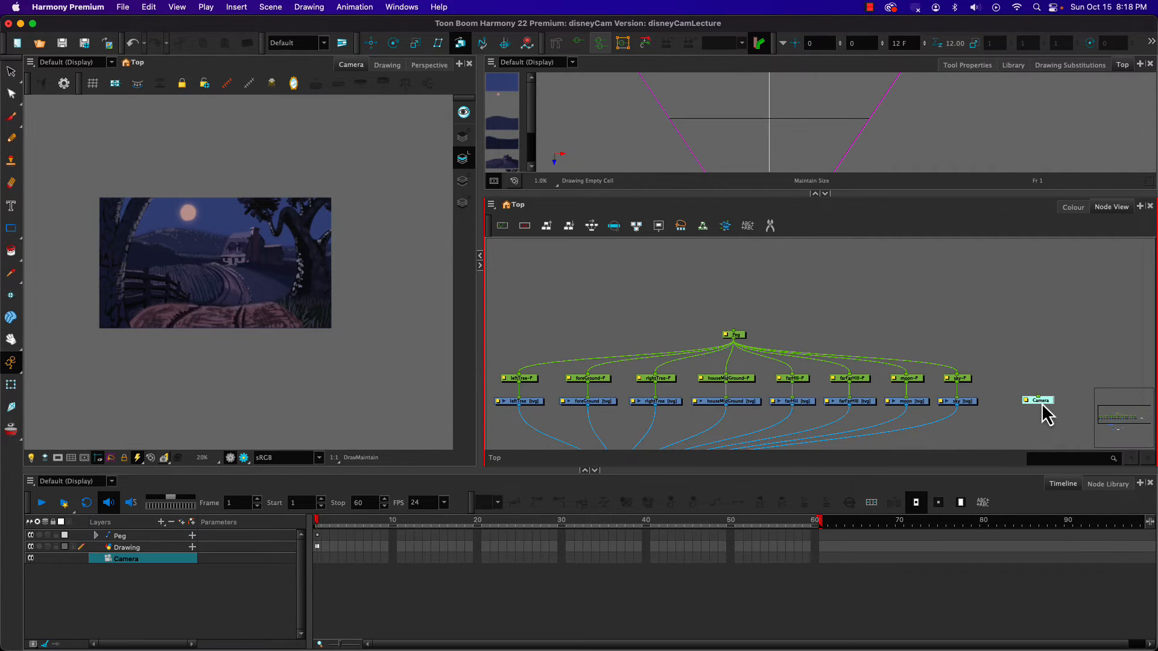
key("super+p")
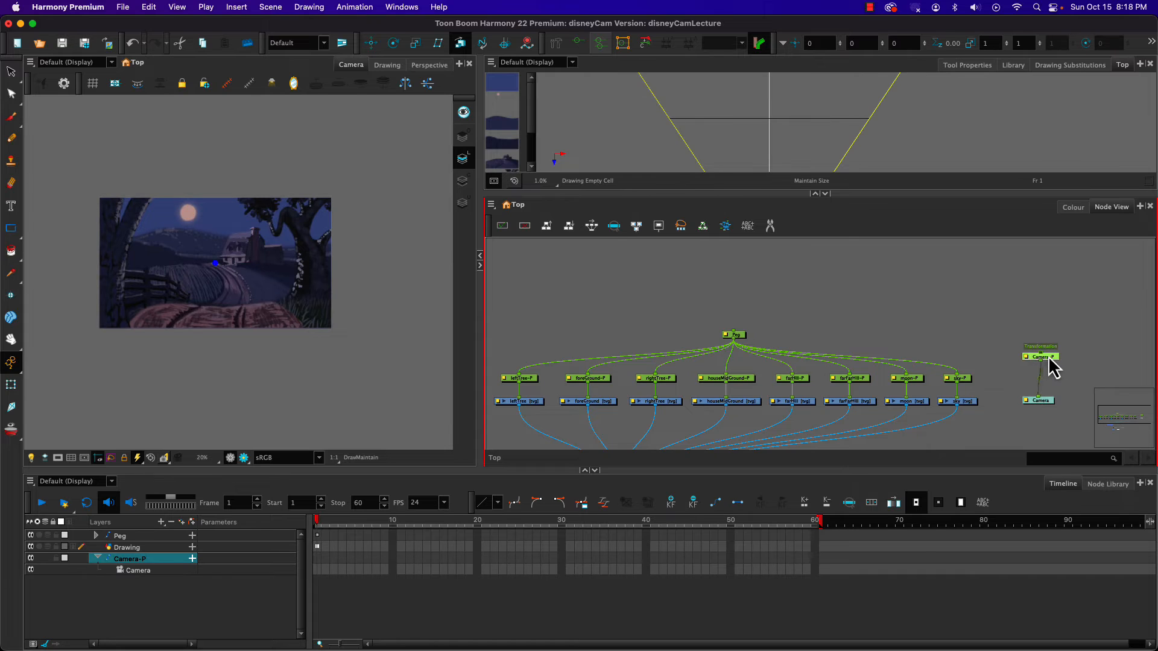
left_click_drag(1048, 359, 1050, 375)
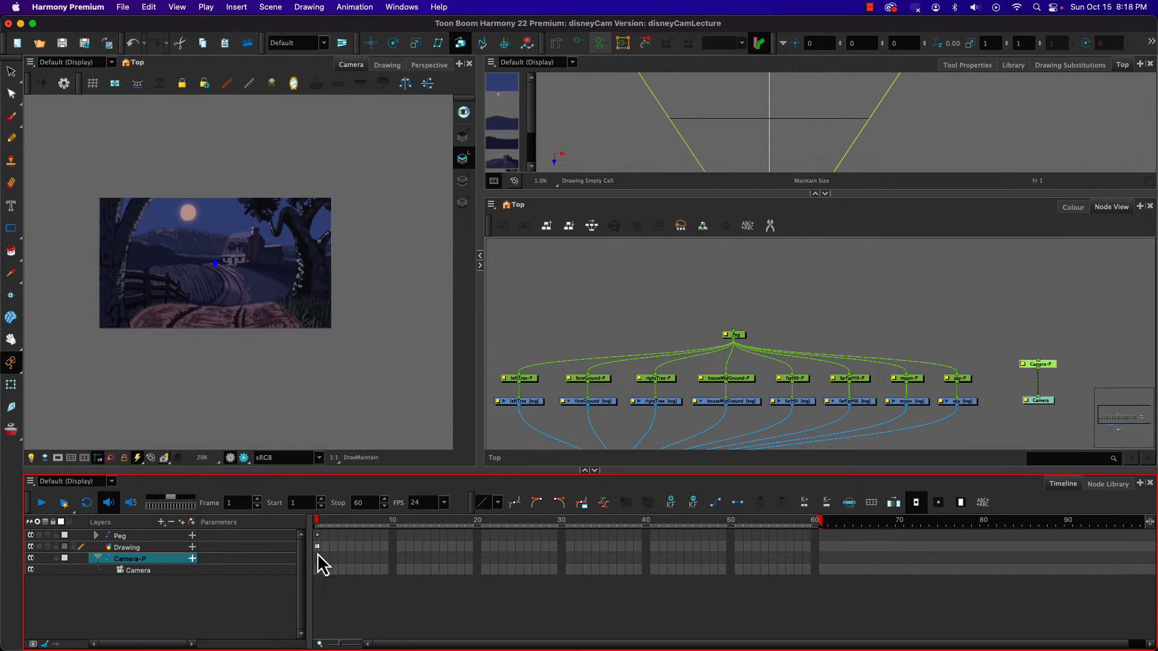
Step: Add a keyframe to the Camera-P peg at frame 1, collapse its layer, and move the playhead to frame 20
left_click(318, 559)
left_click(98, 559)
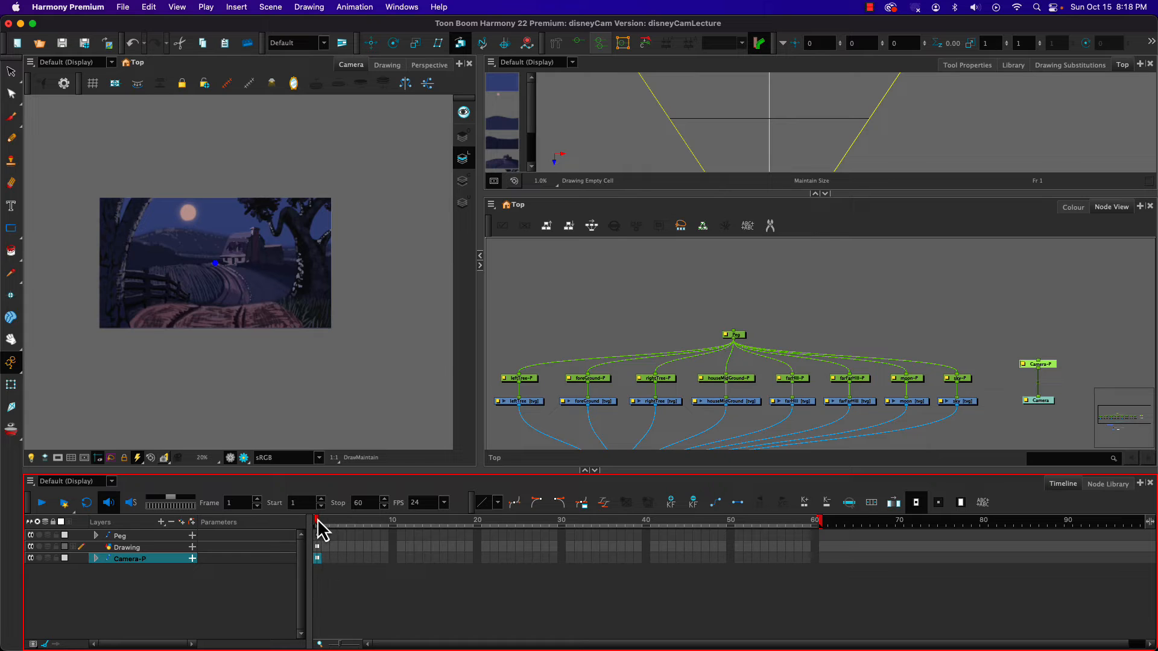
left_click_drag(322, 523, 476, 525)
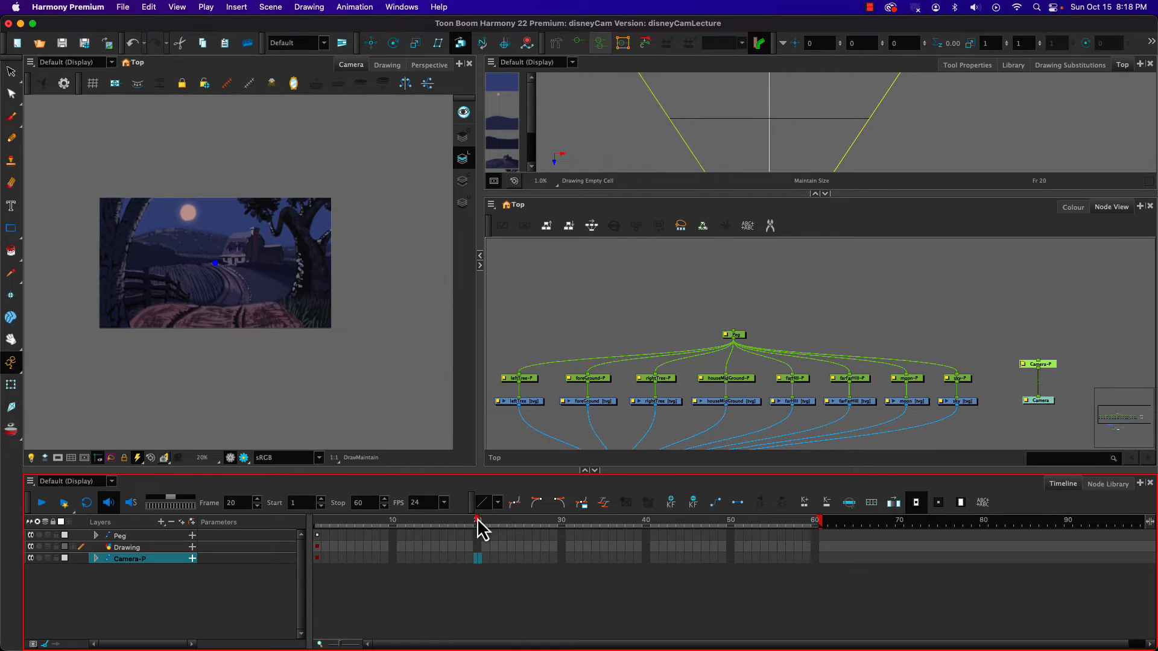
Step: Restore the full-height Top view and move the camera peg forward to a Z of about -10.62 at frame 20 with the Translate tool
left_click(834, 187)
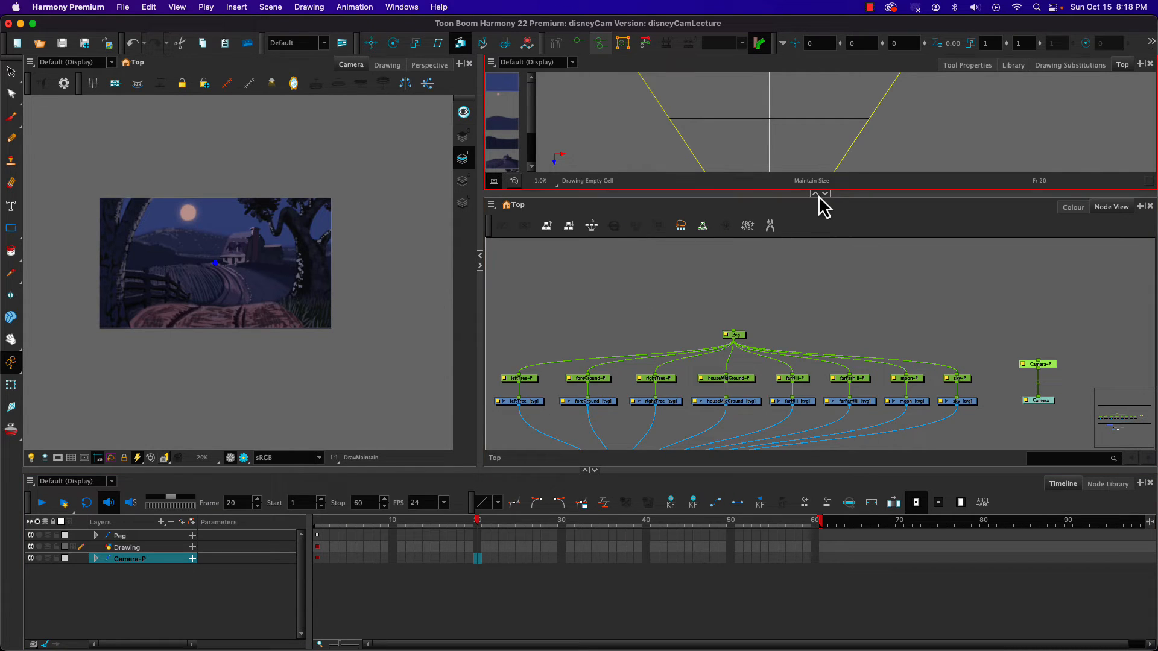
left_click(824, 194)
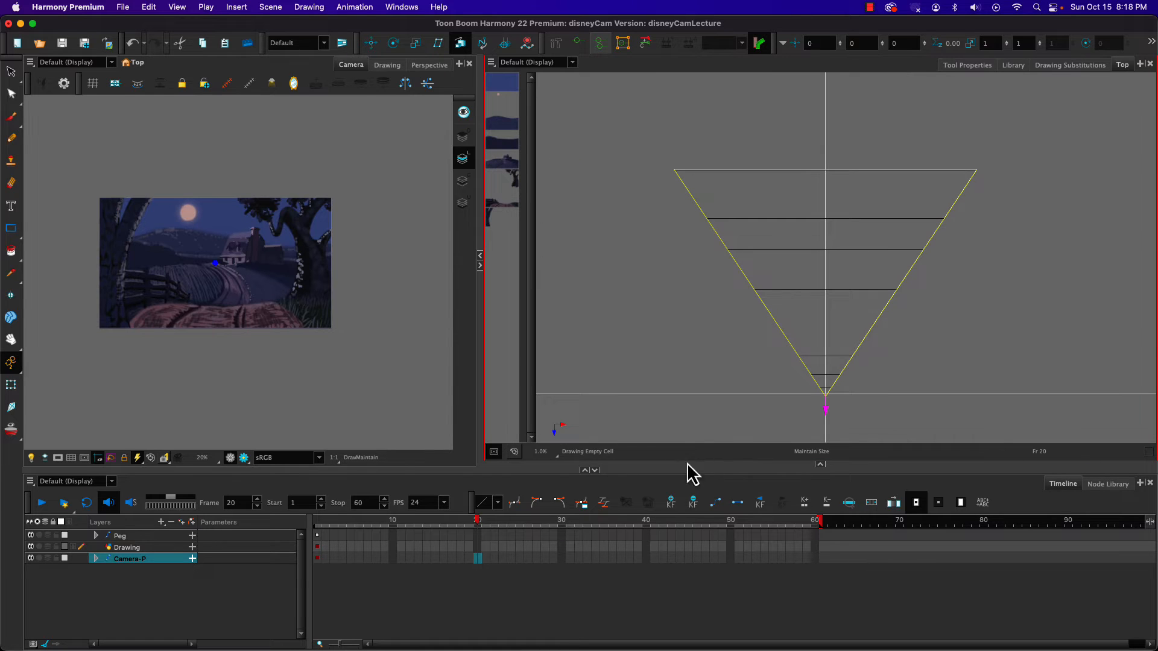
left_click(377, 165)
left_click(370, 45)
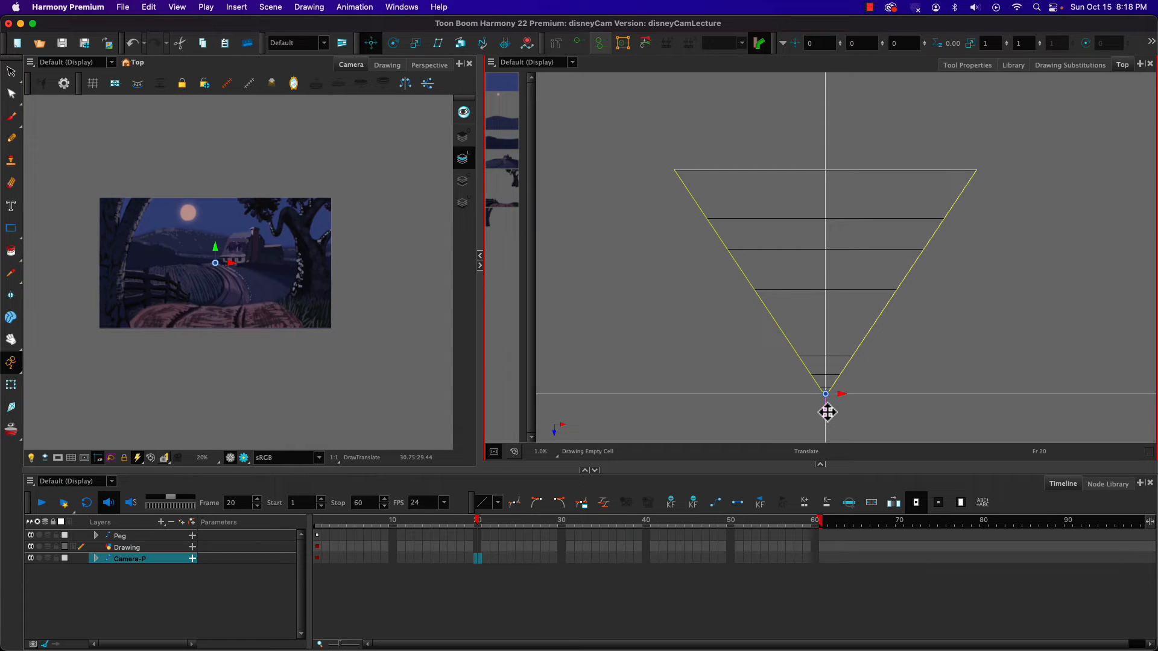
left_click_drag(827, 411, 826, 408)
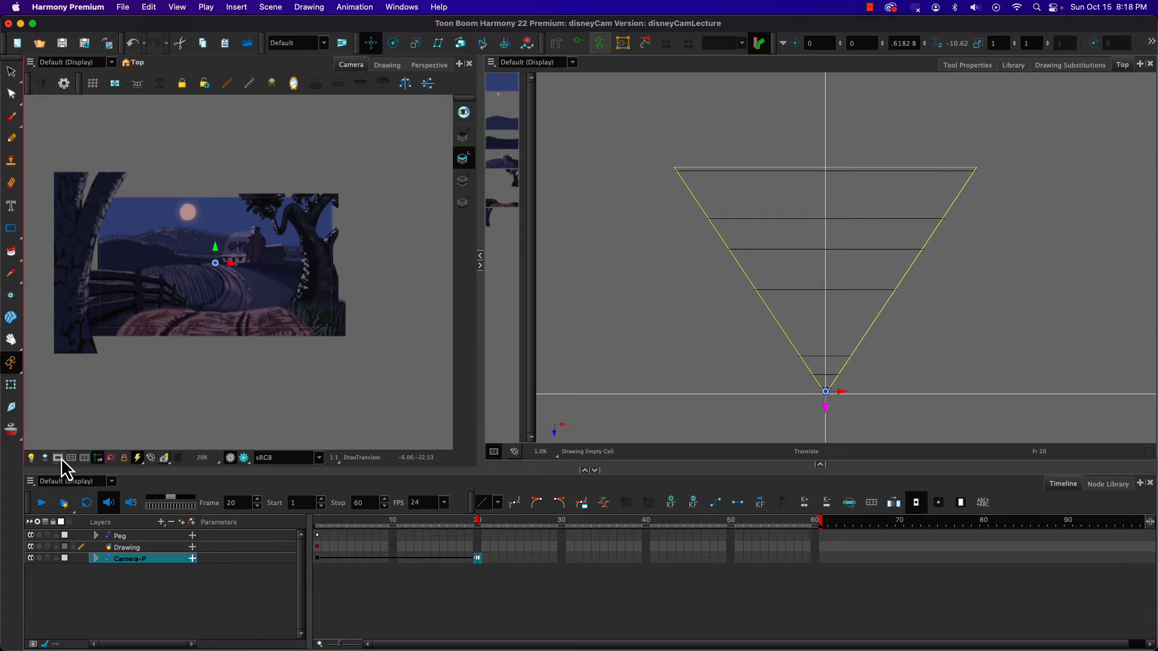
Step: Mask the view outside the camera frame and push the Camera-P peg forward to a Z of about -50.44 at frame 20
left_click(61, 458)
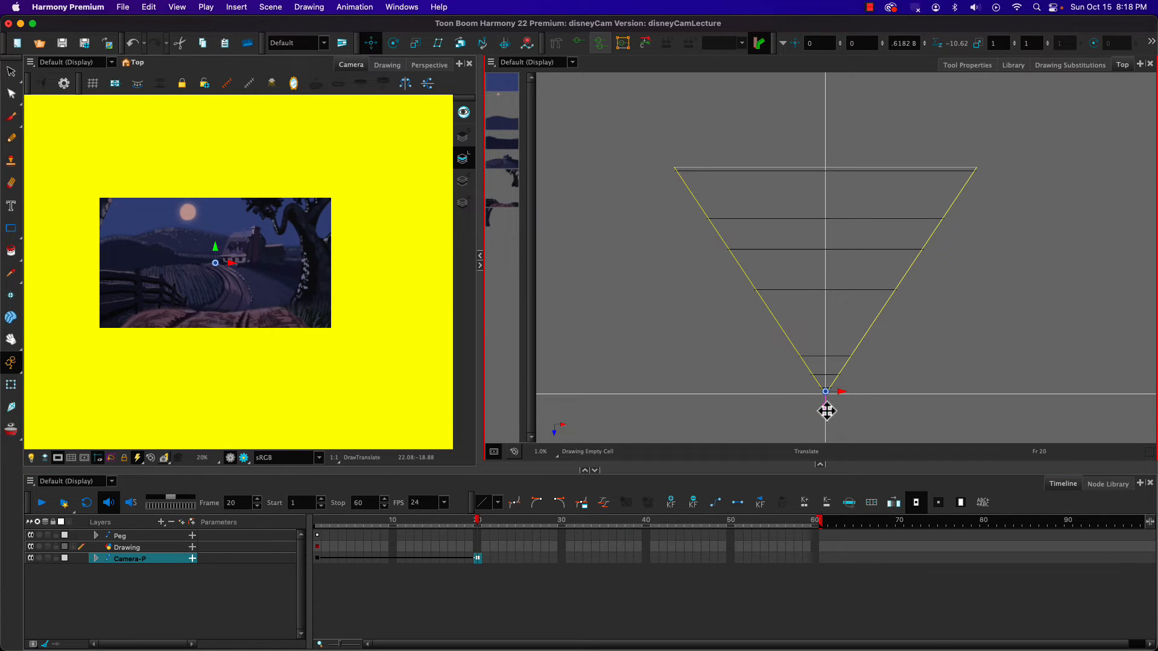
left_click_drag(827, 411, 823, 401)
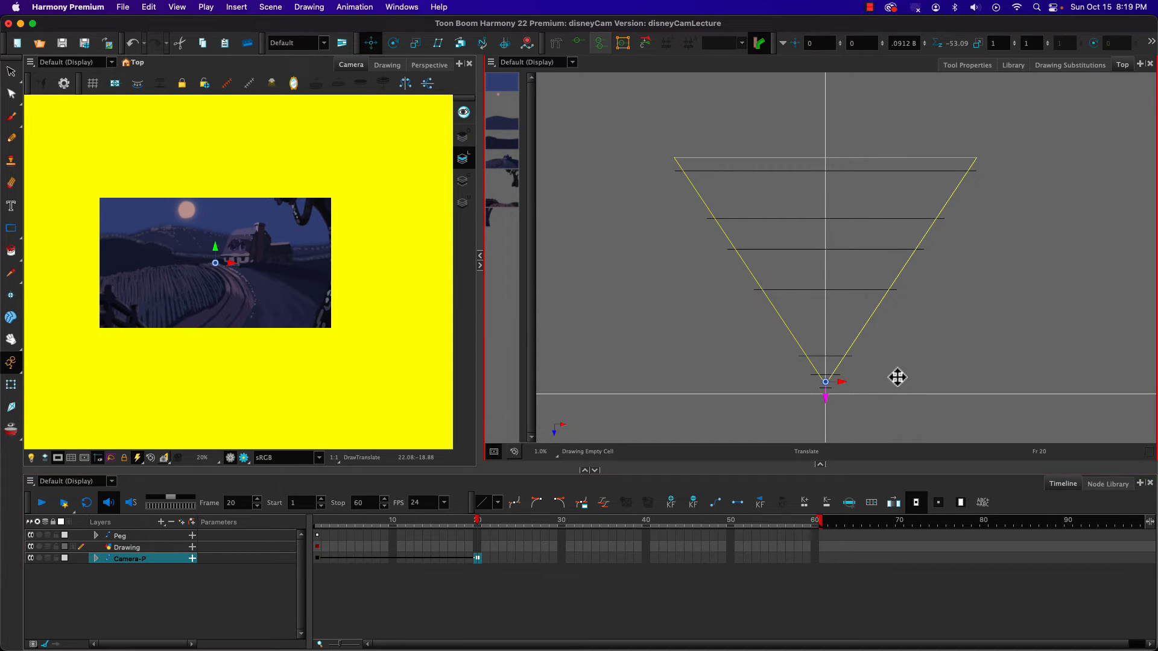
left_click_drag(826, 399, 824, 398)
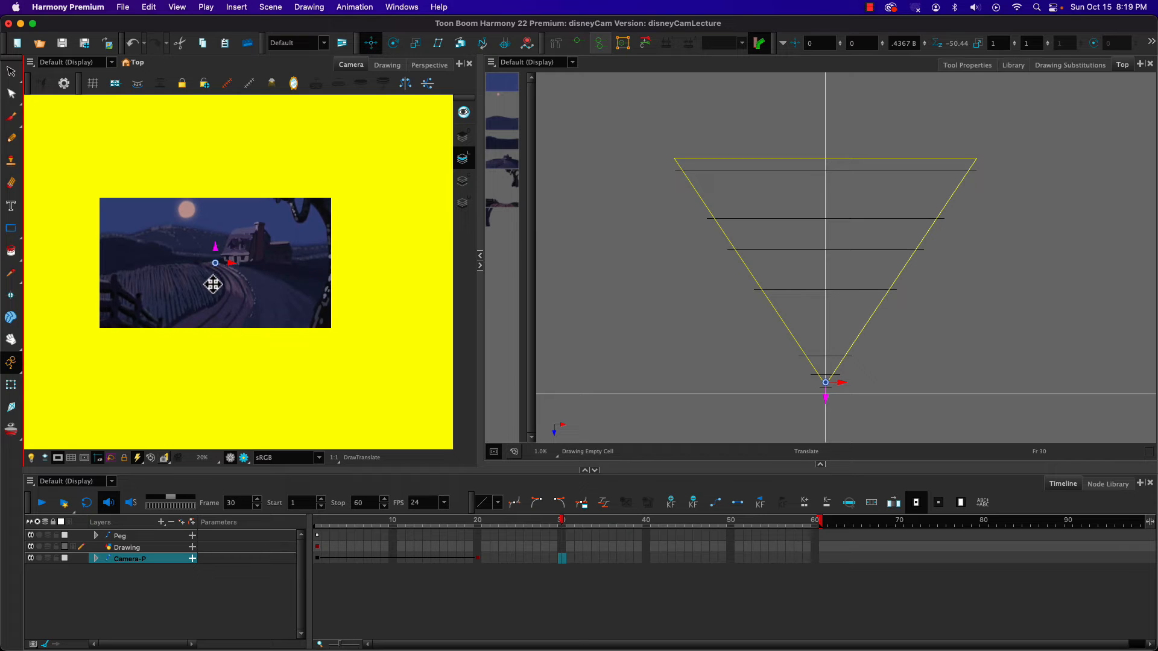
Step: At frame 30, lower the camera peg, push it forward to a Z of about -76.98, and shift it slightly east
left_click_drag(213, 284, 197, 390)
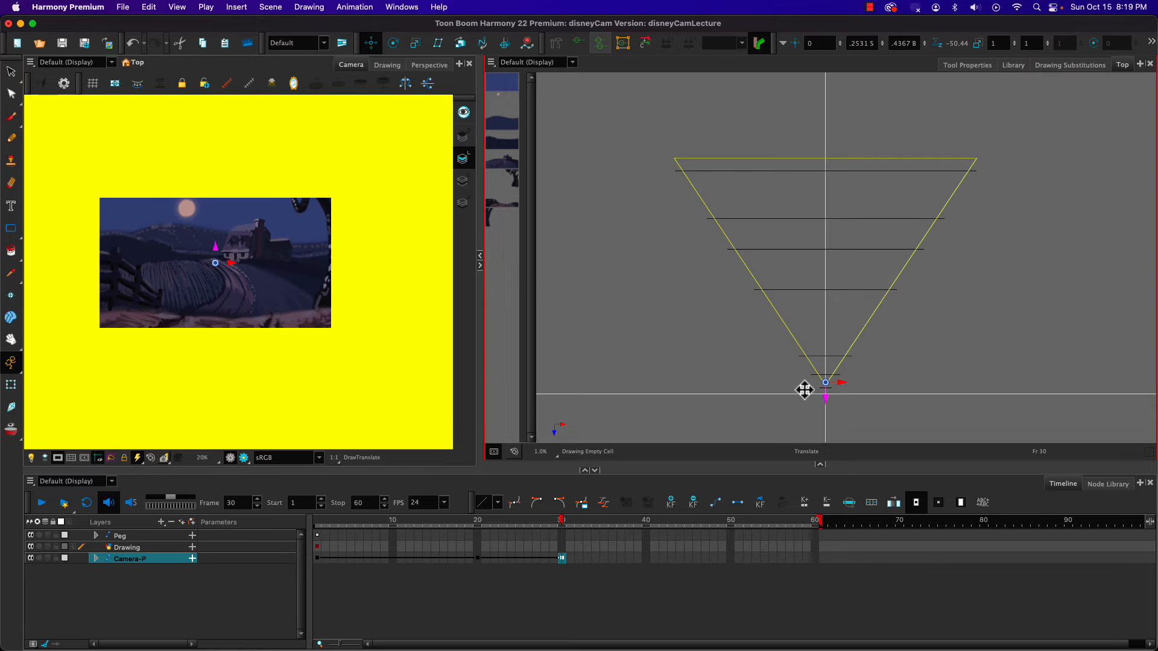
left_click_drag(827, 401, 828, 395)
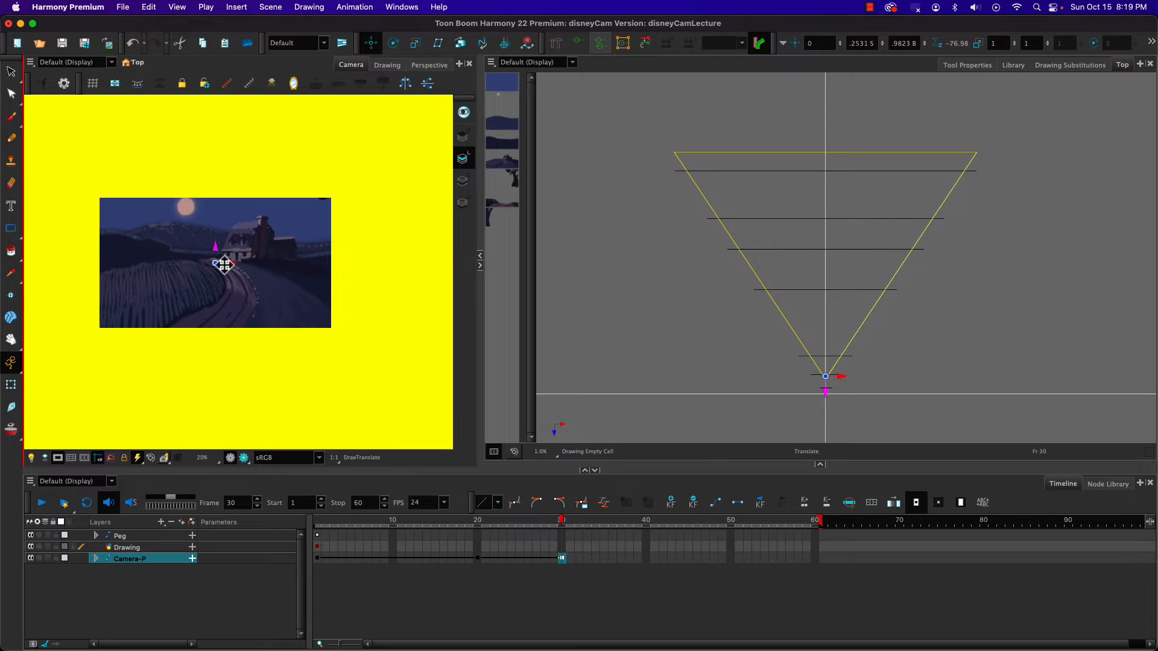
left_click_drag(248, 263, 653, 284)
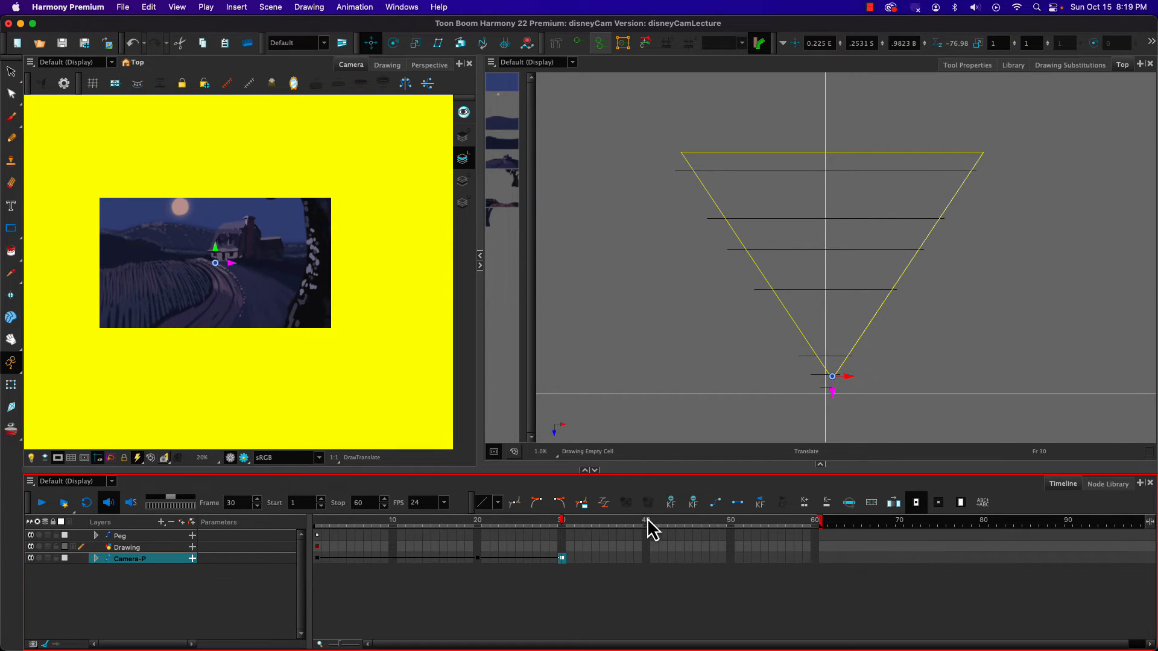
Step: At frame 50, push the camera peg forward past the foreground layers to a Z of about -366.33
left_click(650, 529)
left_click(735, 530)
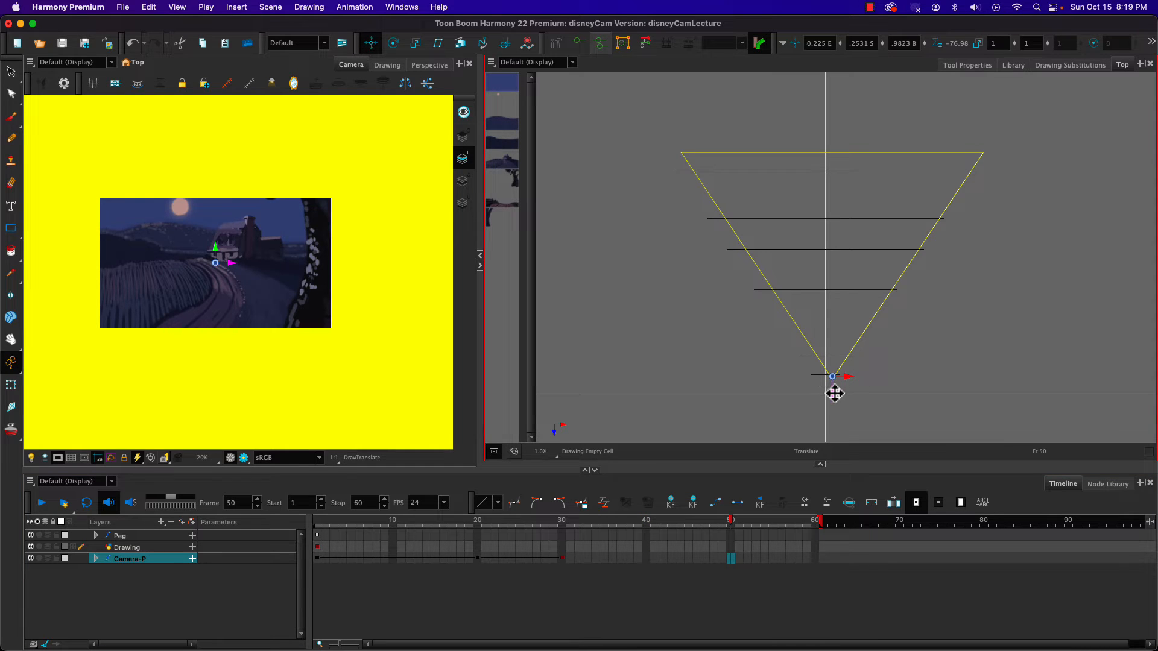
left_click_drag(835, 394, 835, 328)
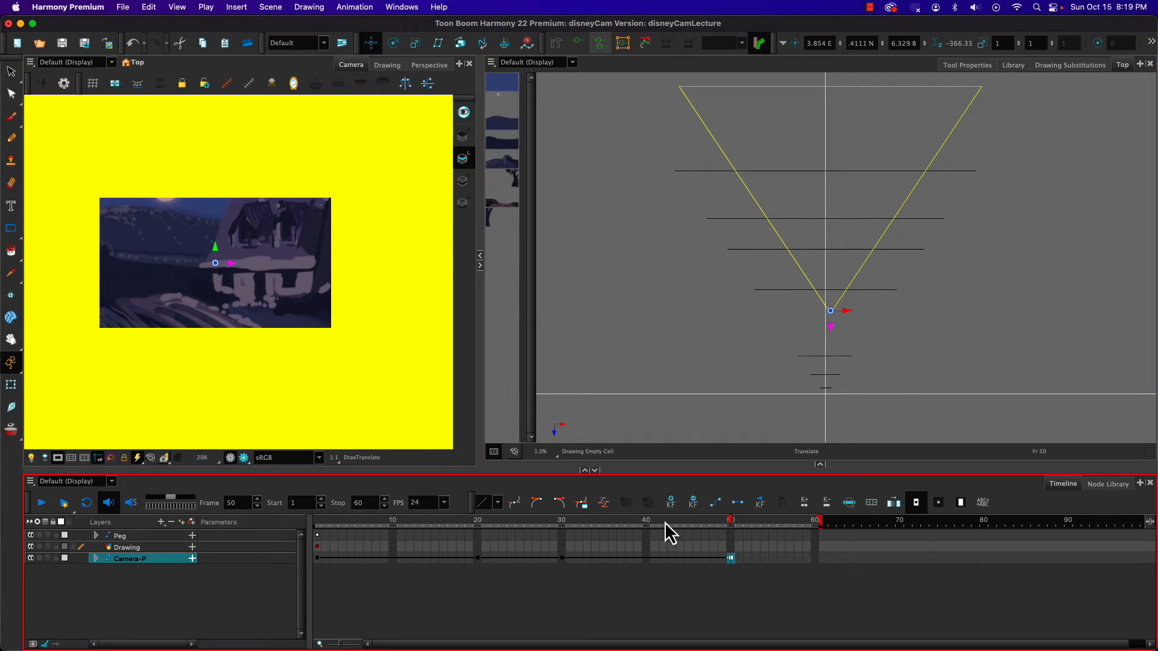
Step: Review the camera move through the timeline and return to frame 1
left_click_drag(732, 522, 306, 505)
left_click(70, 439)
key("shift+space")
left_click_drag(317, 526, 219, 497)
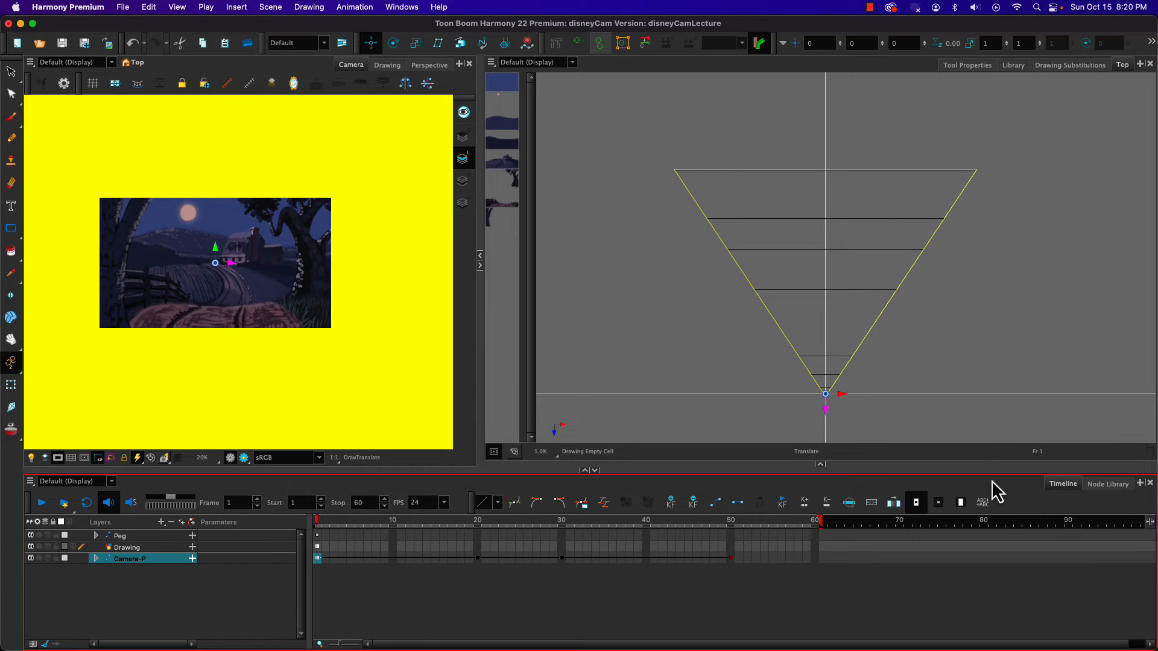
Step: Enable 3D in the Camera-P peg's layer properties and close them
double_click(108, 560)
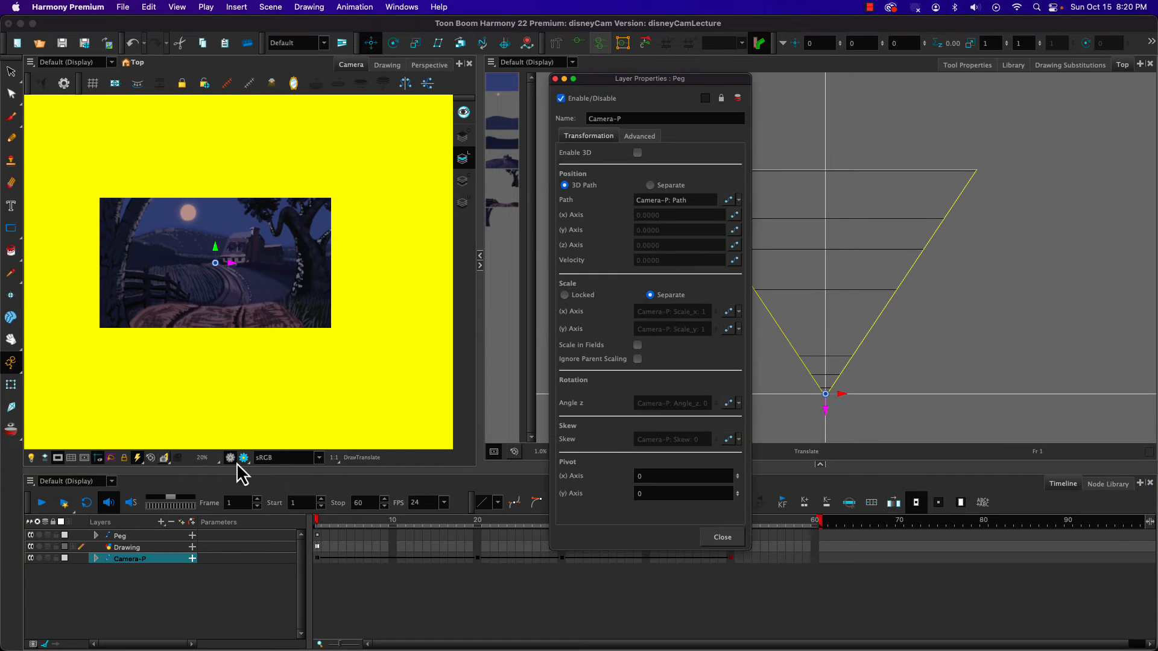
left_click(638, 153)
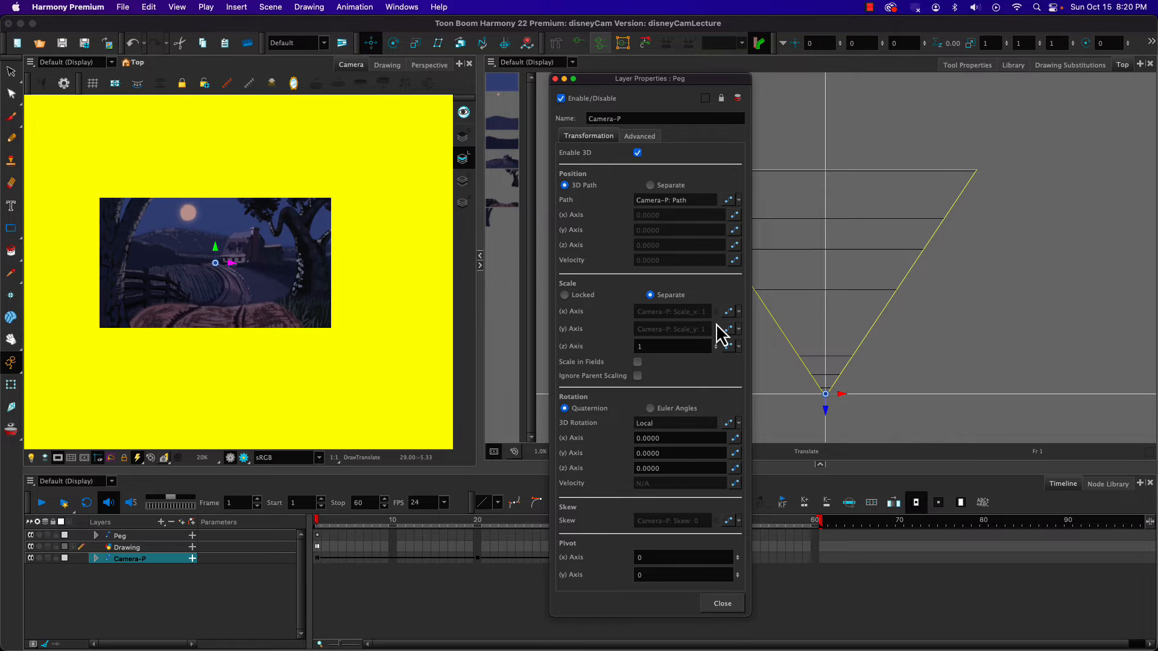
left_click(717, 606)
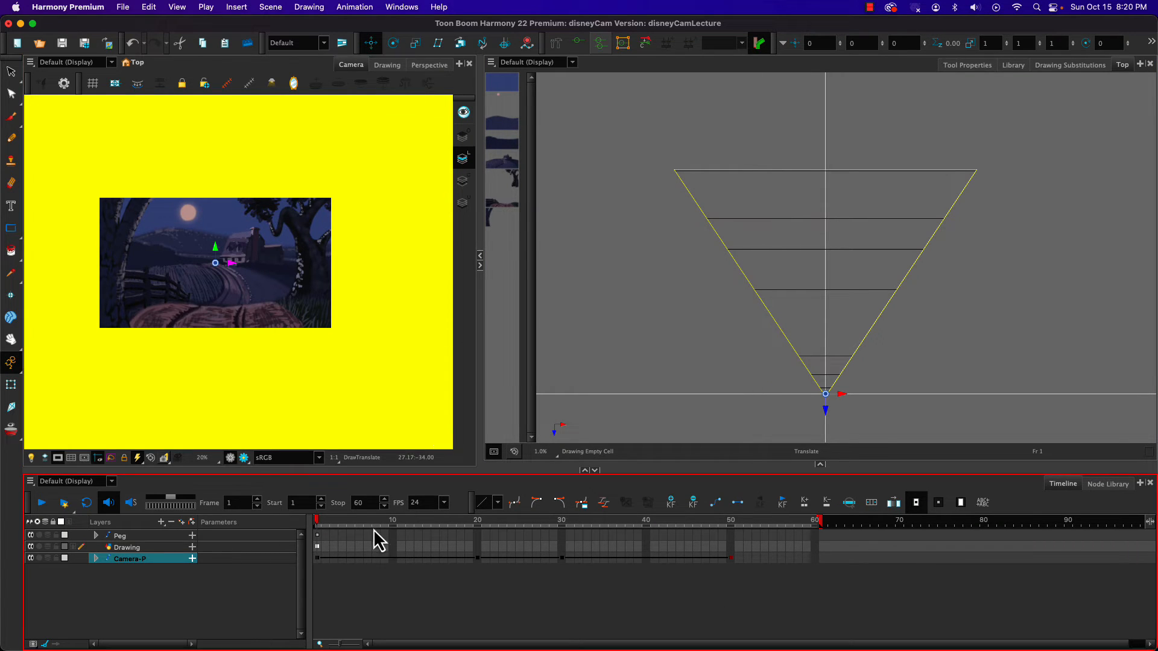
Step: At frame 17, tilt the camera peg upward to about -5.41 degrees with the Rotate tool and move it slightly downward with Translate
left_click_drag(317, 522, 443, 523)
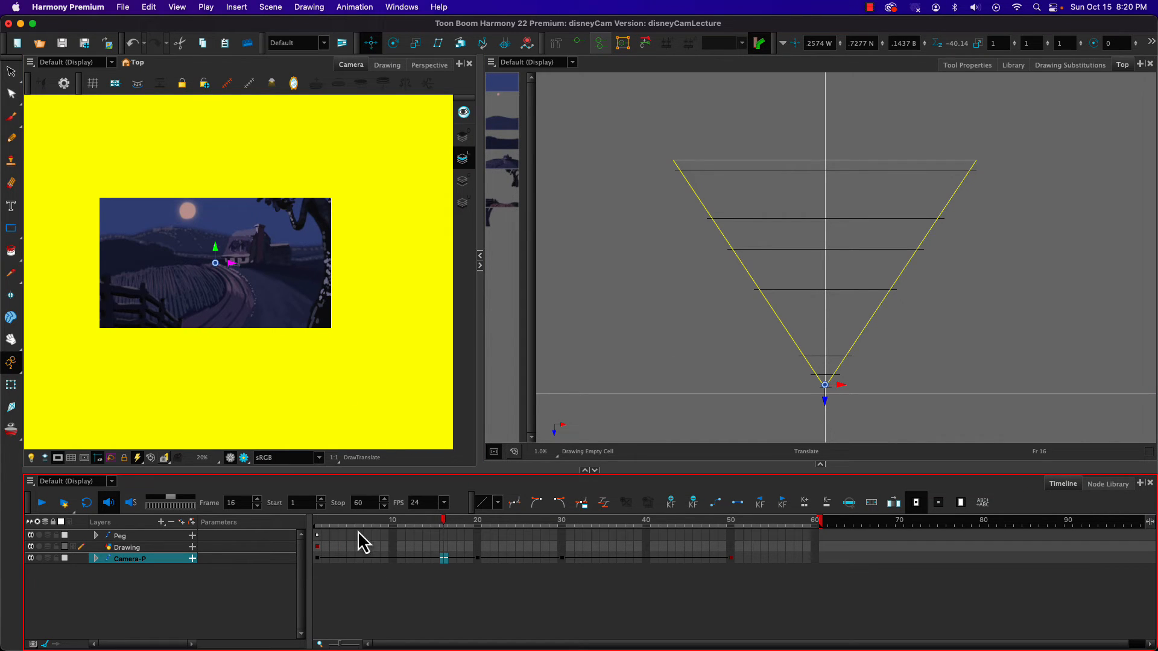
left_click(318, 526)
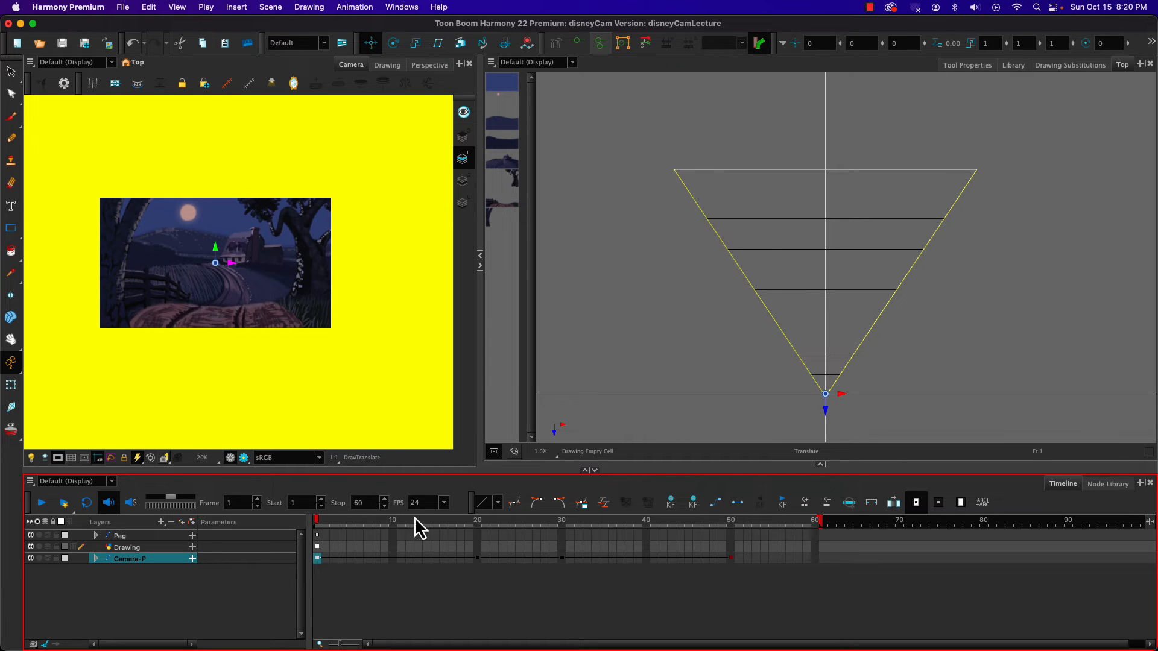
left_click(447, 523)
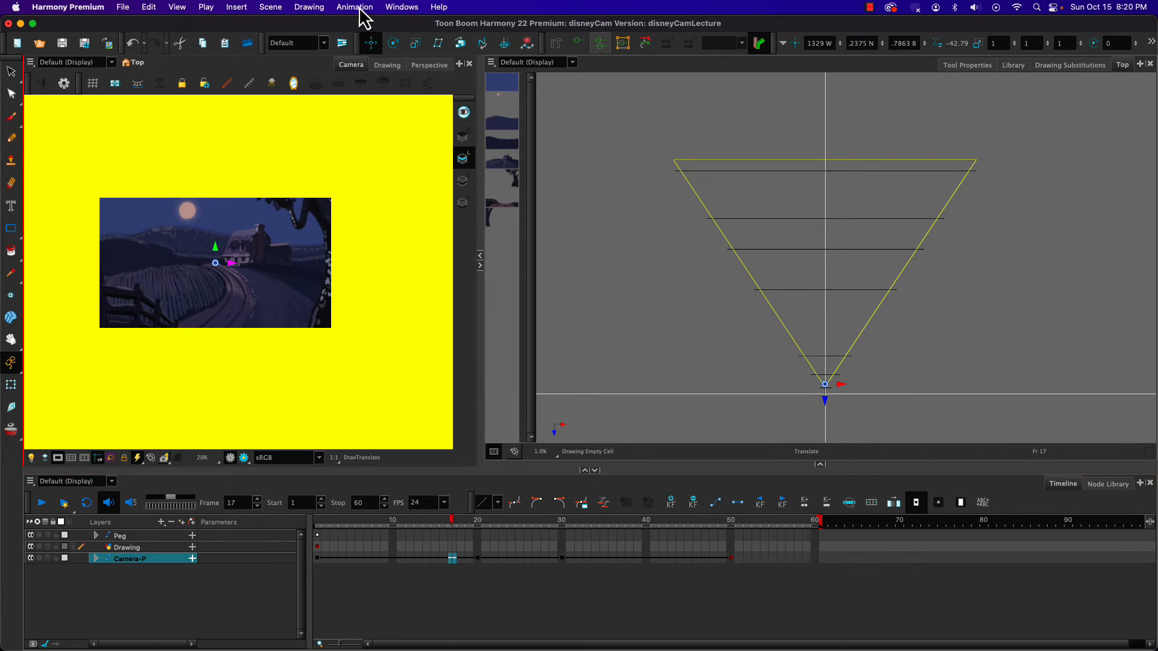
left_click(394, 42)
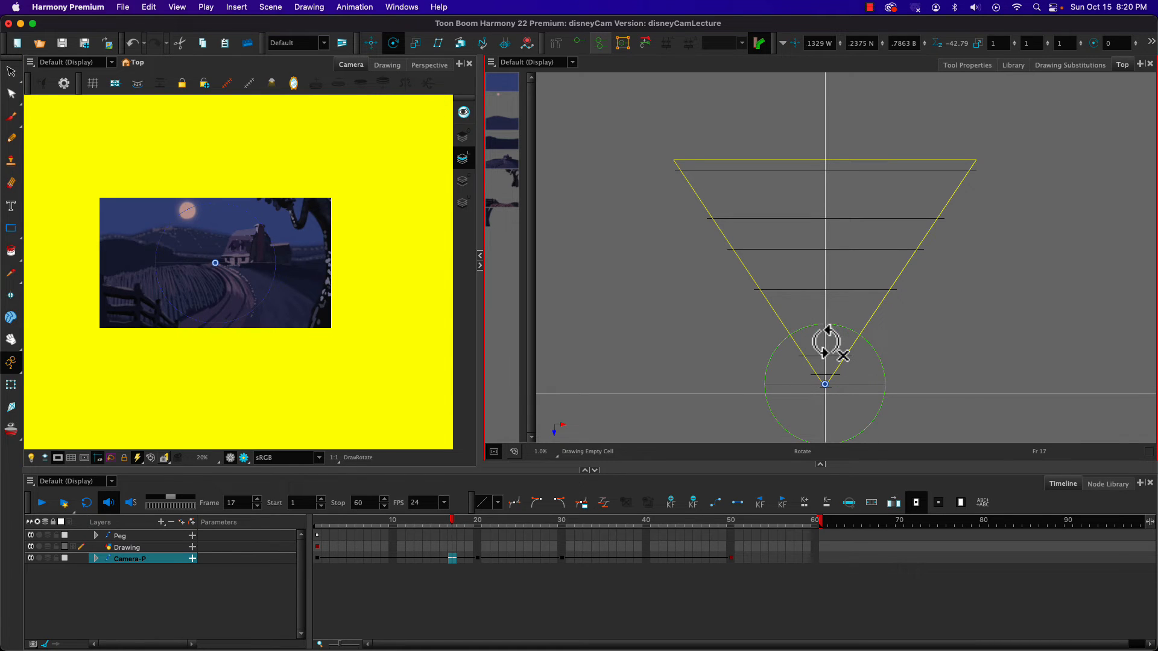
left_click_drag(827, 338, 825, 338)
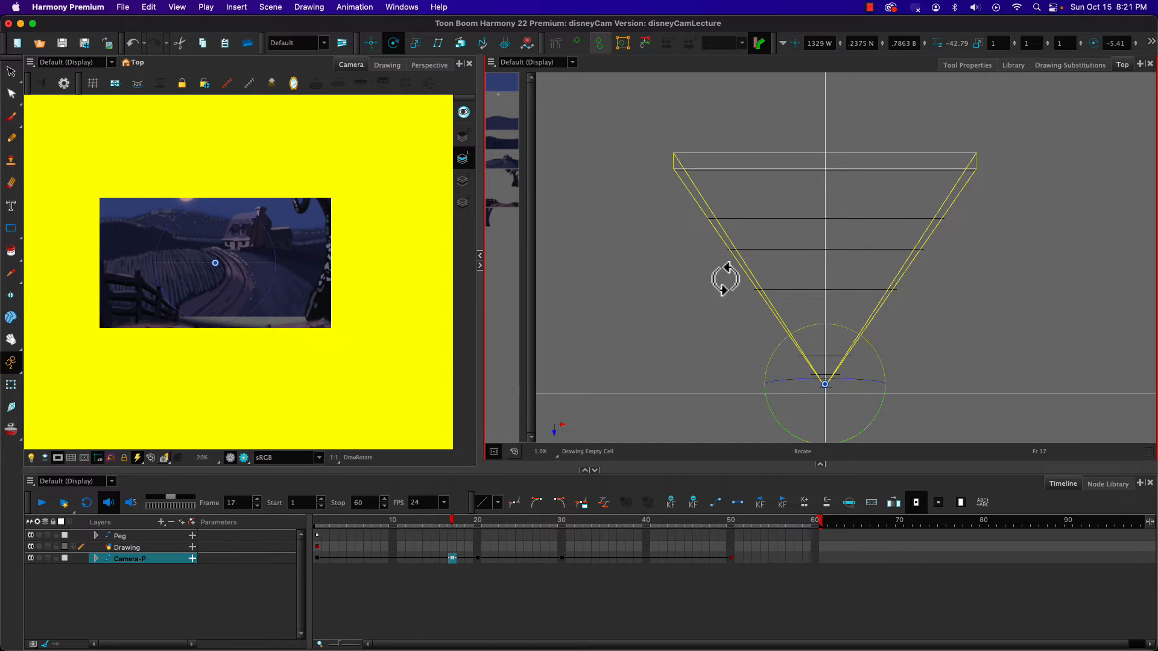
left_click(370, 43)
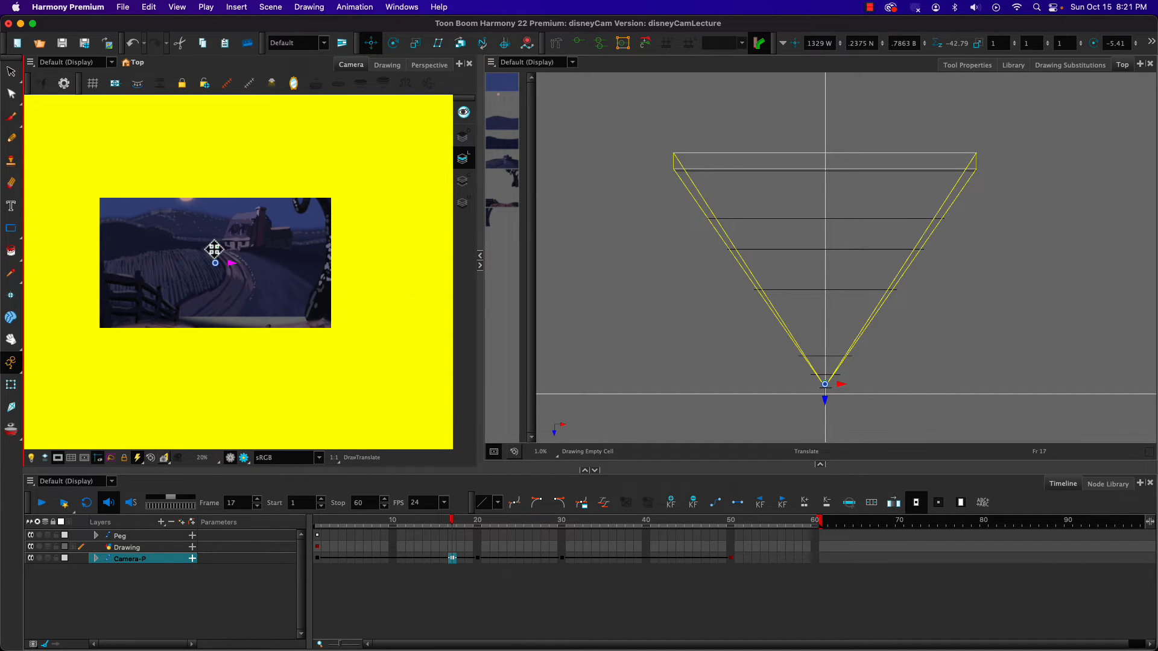
left_click_drag(214, 249, 208, 310)
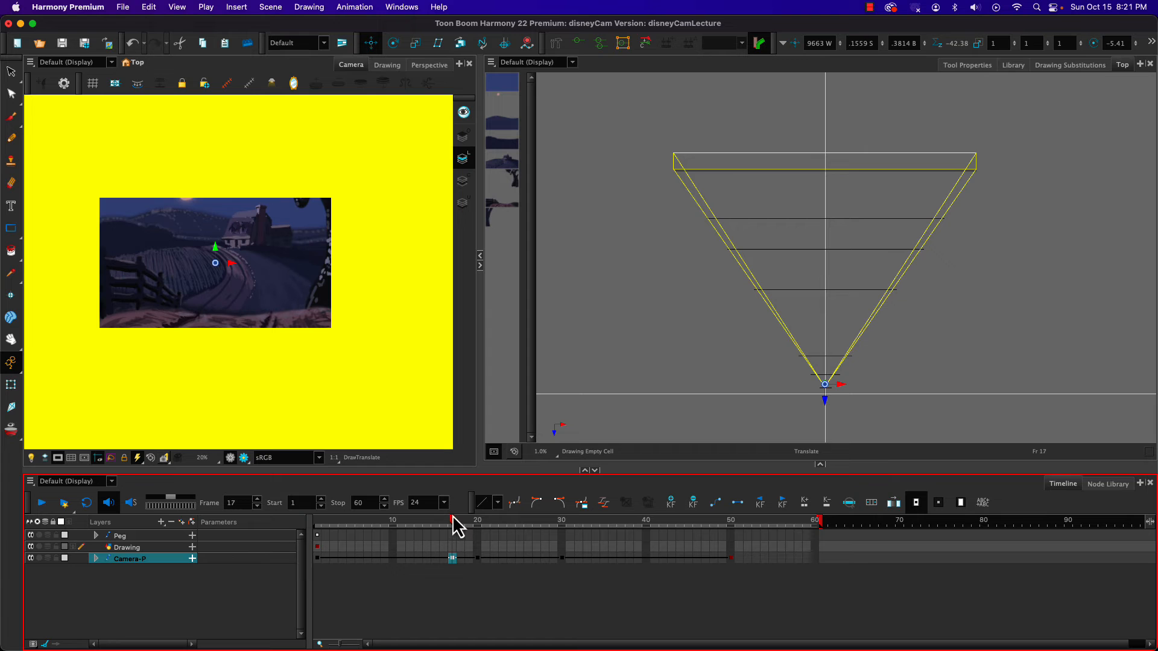
Step: Rotate the camera peg's tilt to about -1.02 degrees at frame 20, and turn it slightly clockwise in the Top view at frame 30
left_click_drag(454, 528, 478, 524)
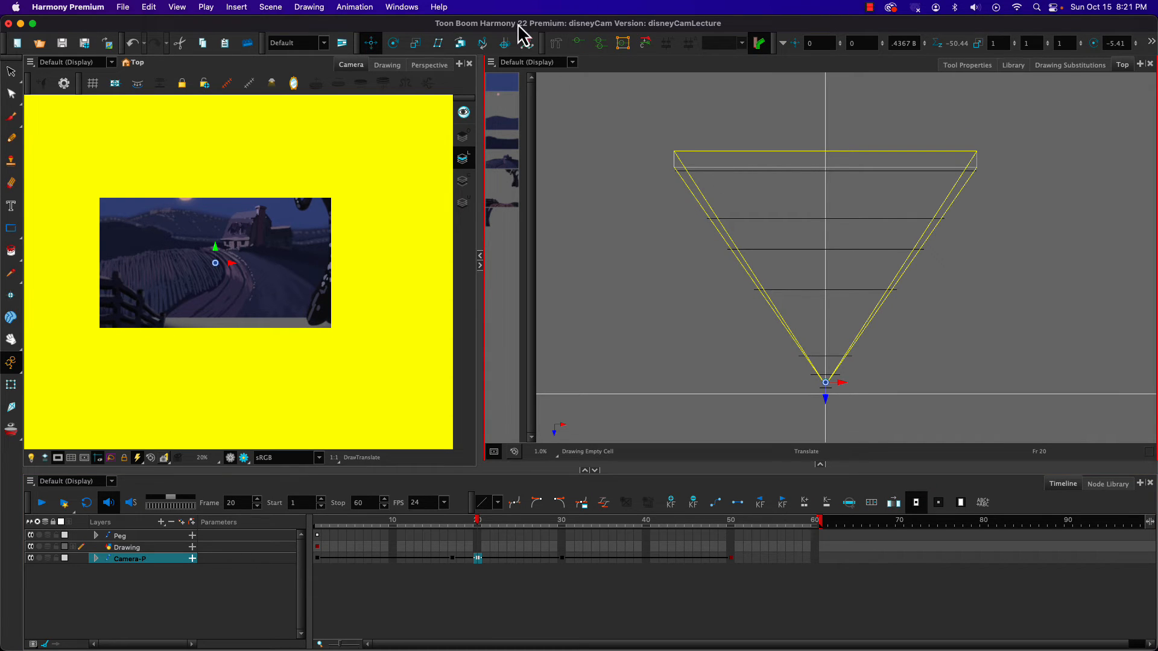
left_click(392, 45)
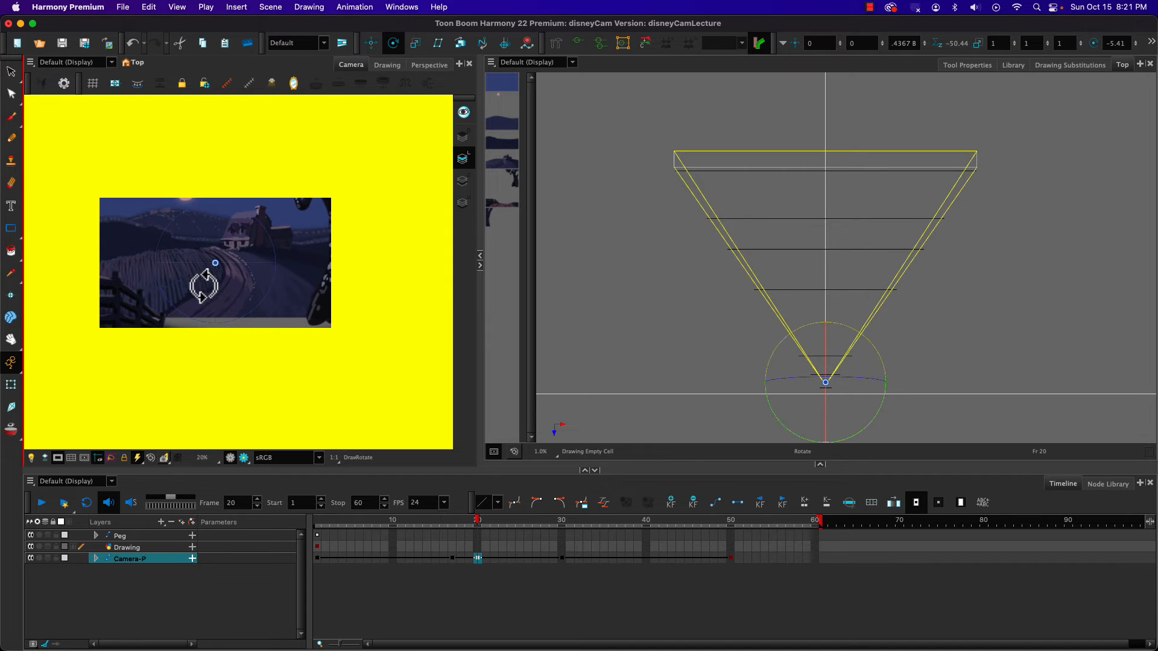
left_click_drag(829, 335, 827, 341)
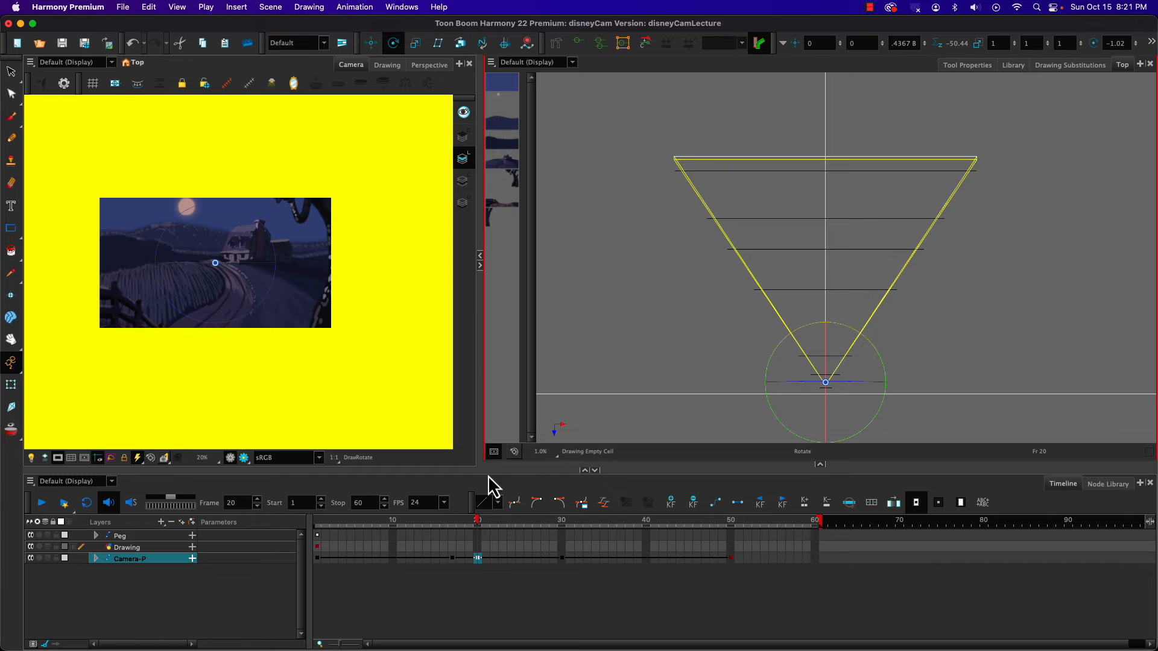
left_click_drag(478, 522, 560, 514)
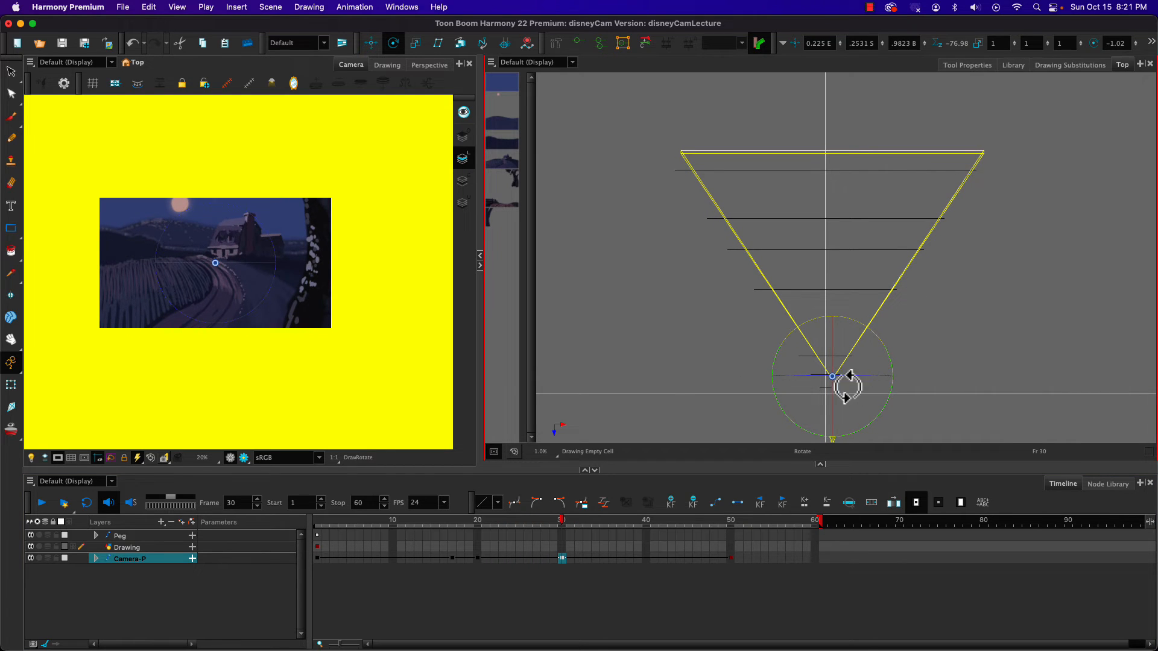
left_click_drag(888, 353, 891, 357)
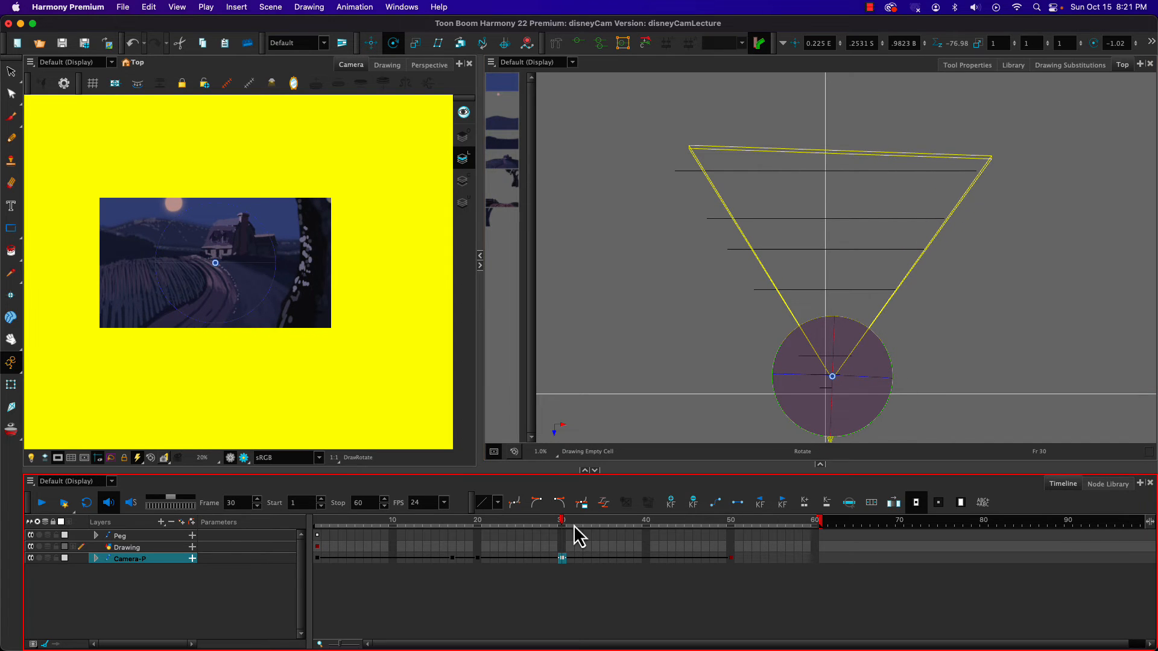
Step: At frame 44, rotate the camera peg counterclockwise in the Top view so it faces away from the house
mouse_move(565, 521)
left_mouse_down()
mouse_move(444, 517)
mouse_move(549, 517)
mouse_move(567, 528)
left_mouse_up()
left_click_drag(565, 529, 681, 532)
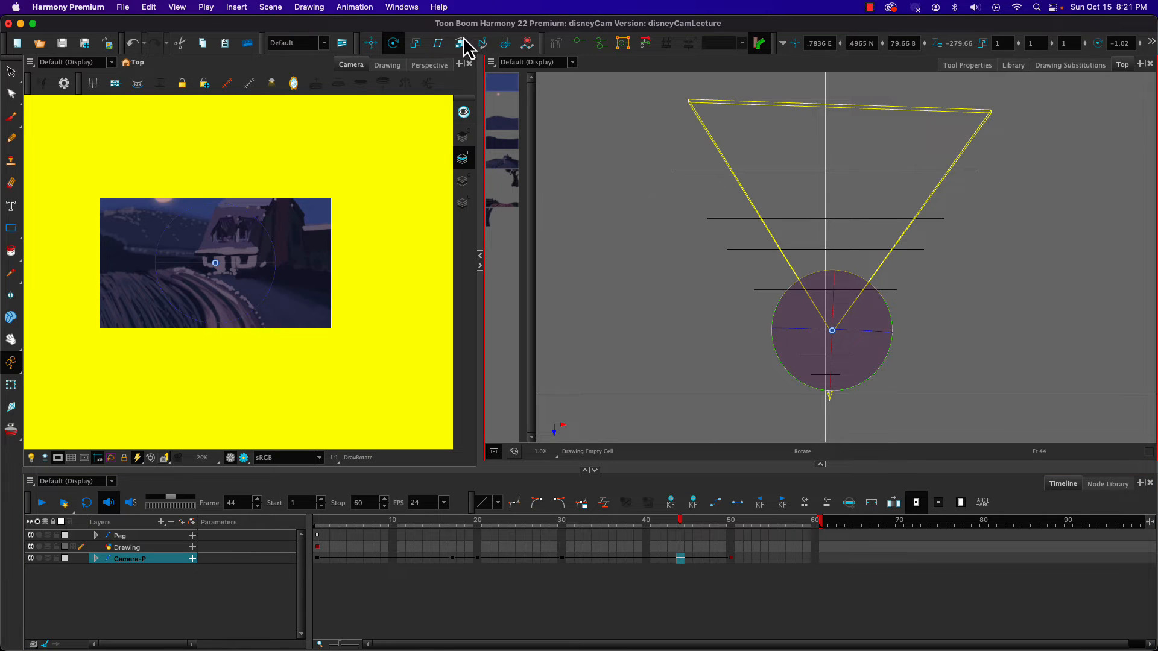
left_click_drag(776, 317, 750, 320)
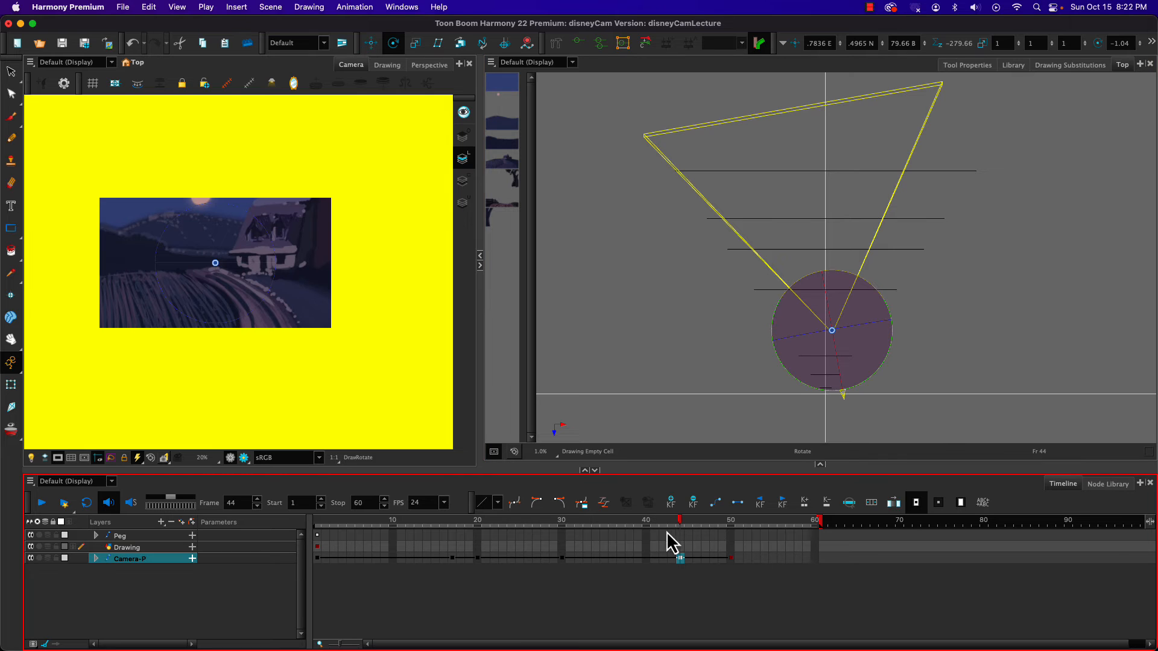
Step: Play back the rotated camera move, turn off the camera mask, and scrub through the animation again from frame 1
left_click_drag(681, 522, 276, 483)
key("Return")
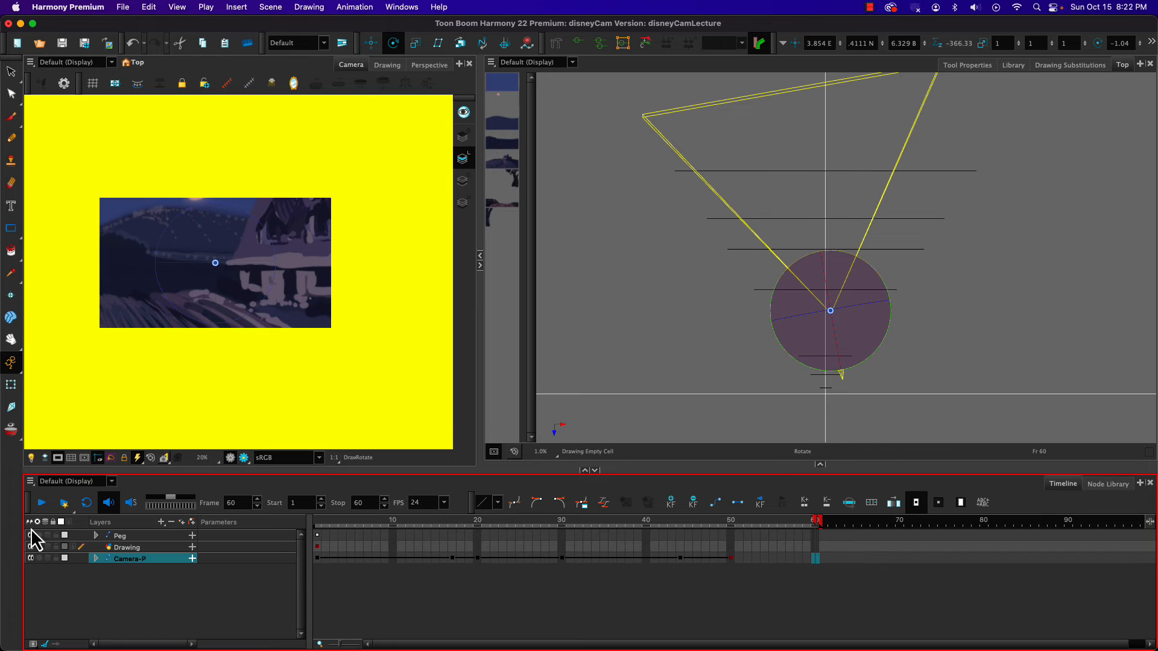
left_click(56, 458)
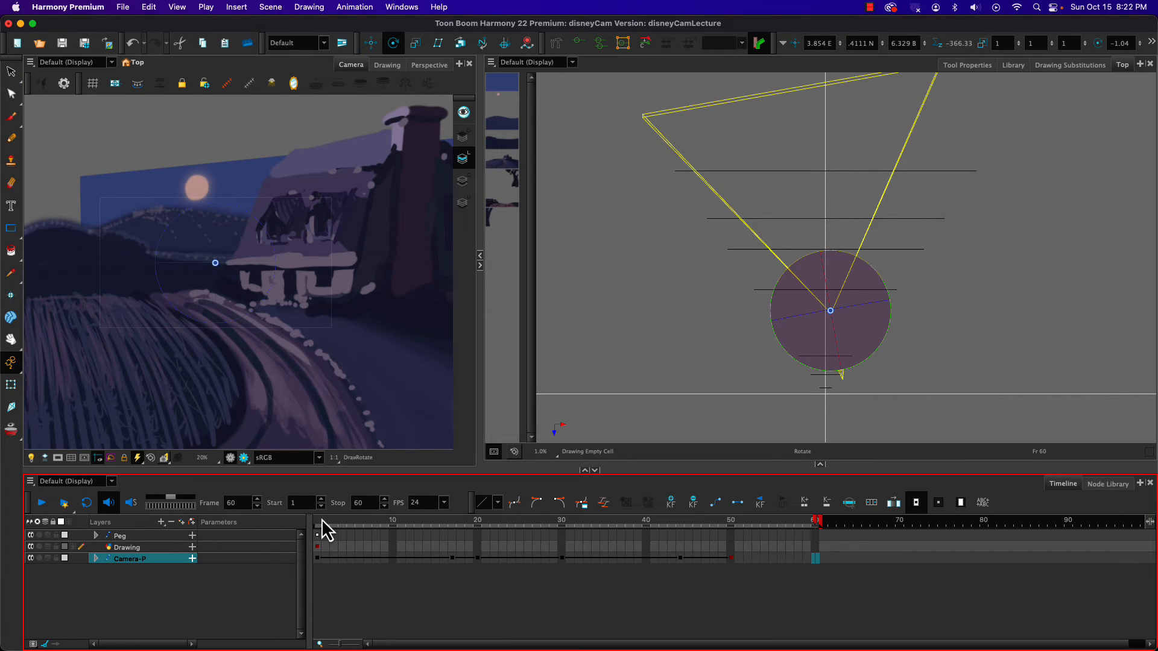
left_click(318, 523)
left_click_drag(318, 523, 6, 477)
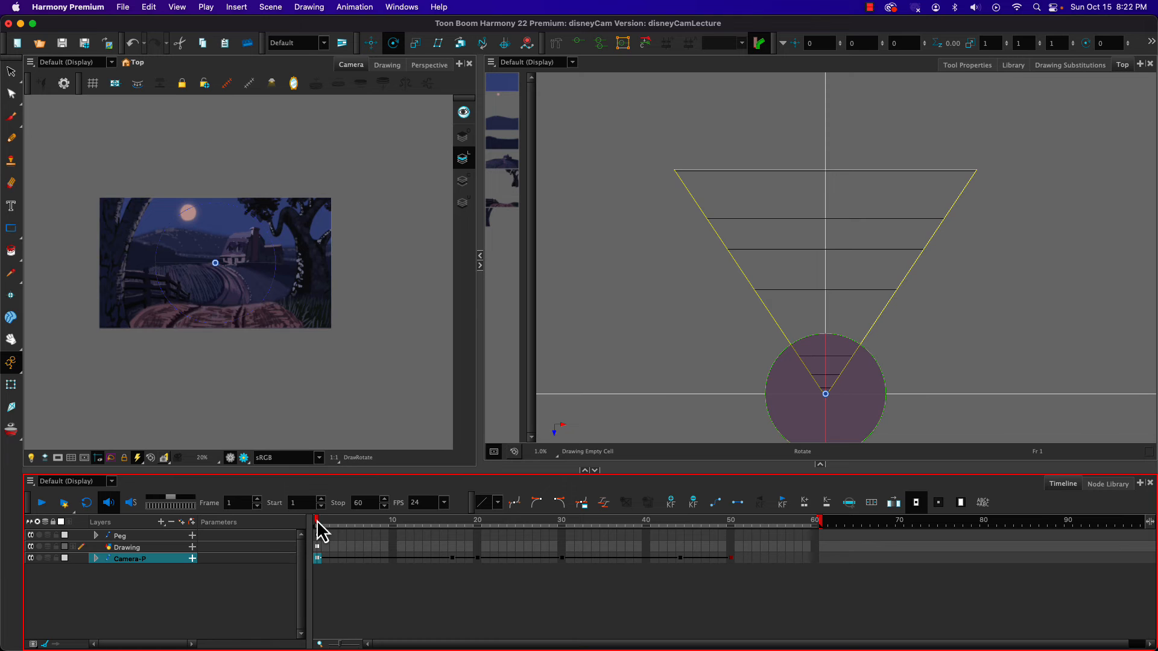
Step: From frame 1, review the Camera-P peg's 3D transformation properties and close them
left_click_drag(318, 522, 220, 495)
double_click(112, 559)
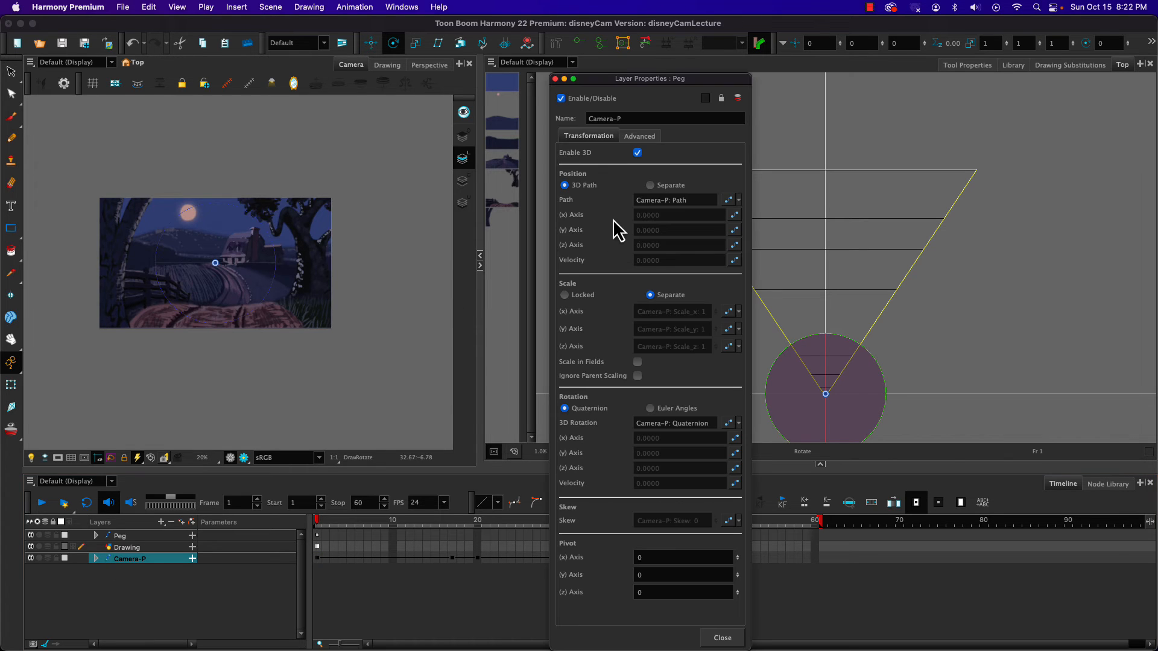
left_click(554, 79)
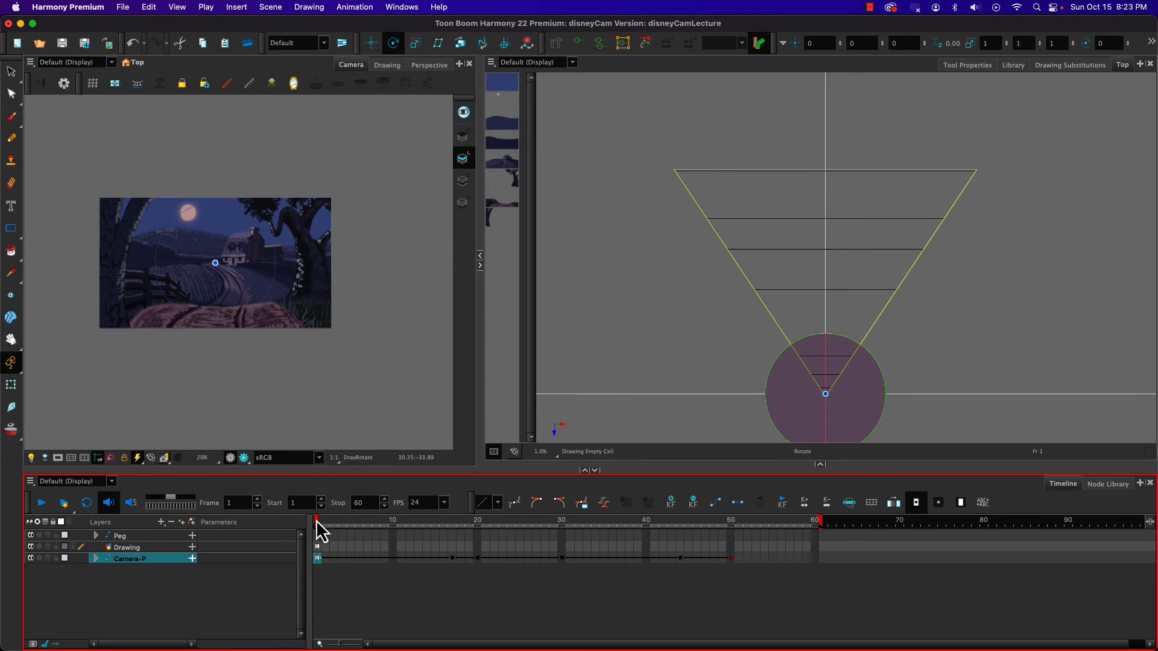
Step: At frame 50, scale the camera peg's width to about 1.06 with the Scale tool
left_click_drag(317, 522, 734, 518)
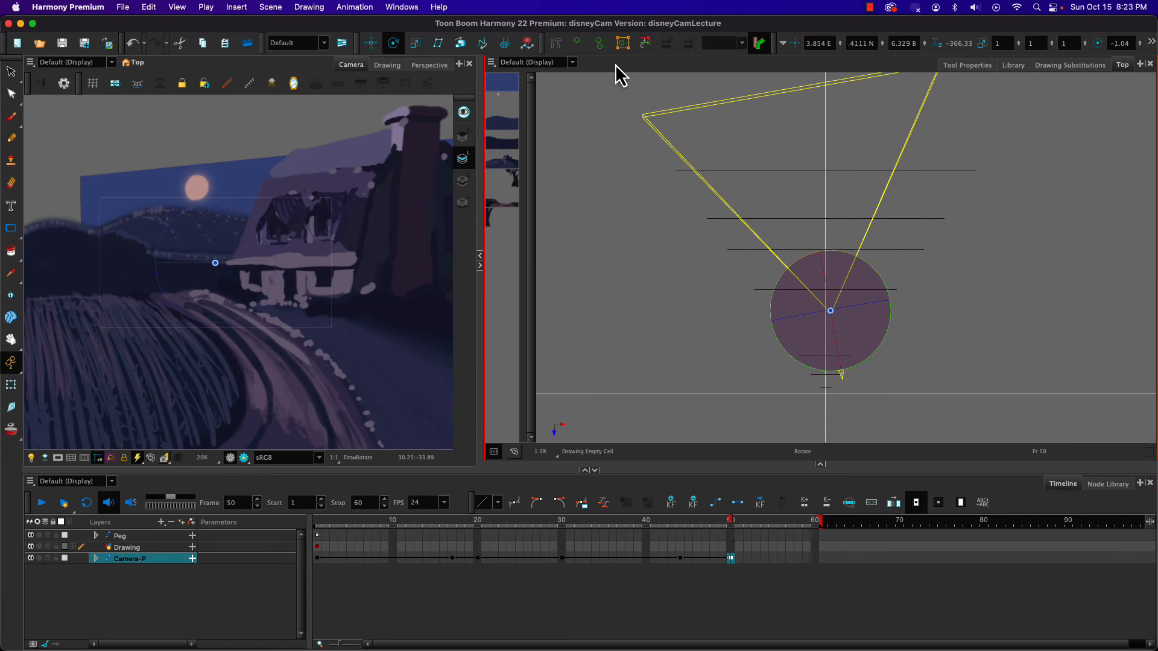
left_click(457, 43)
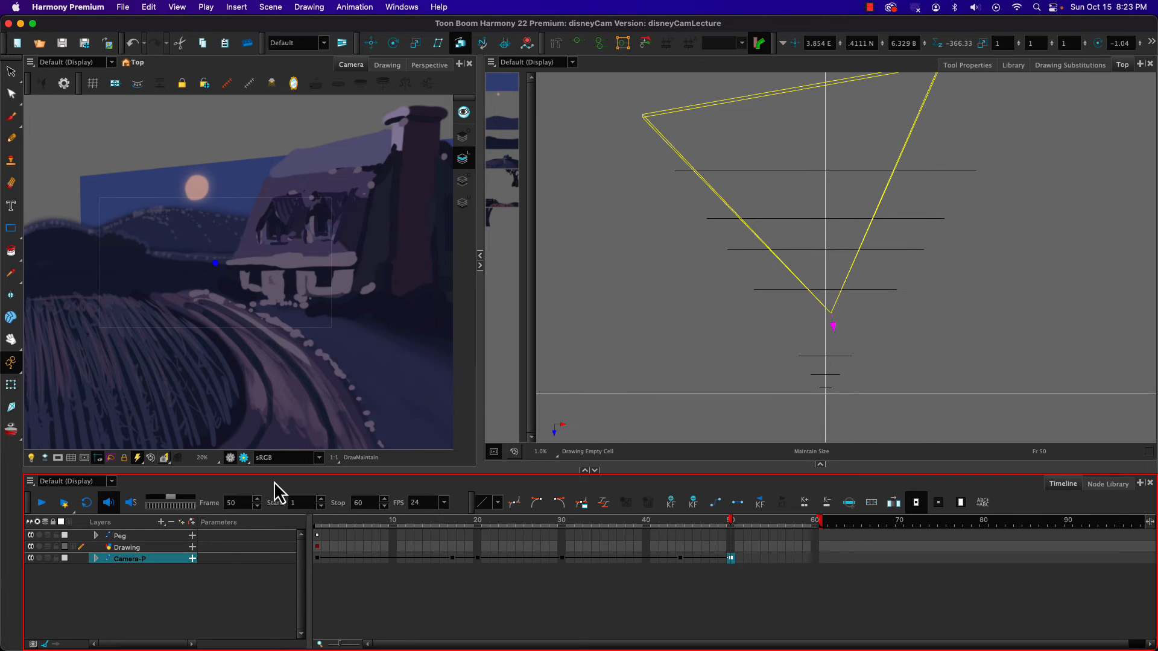
left_click(412, 45)
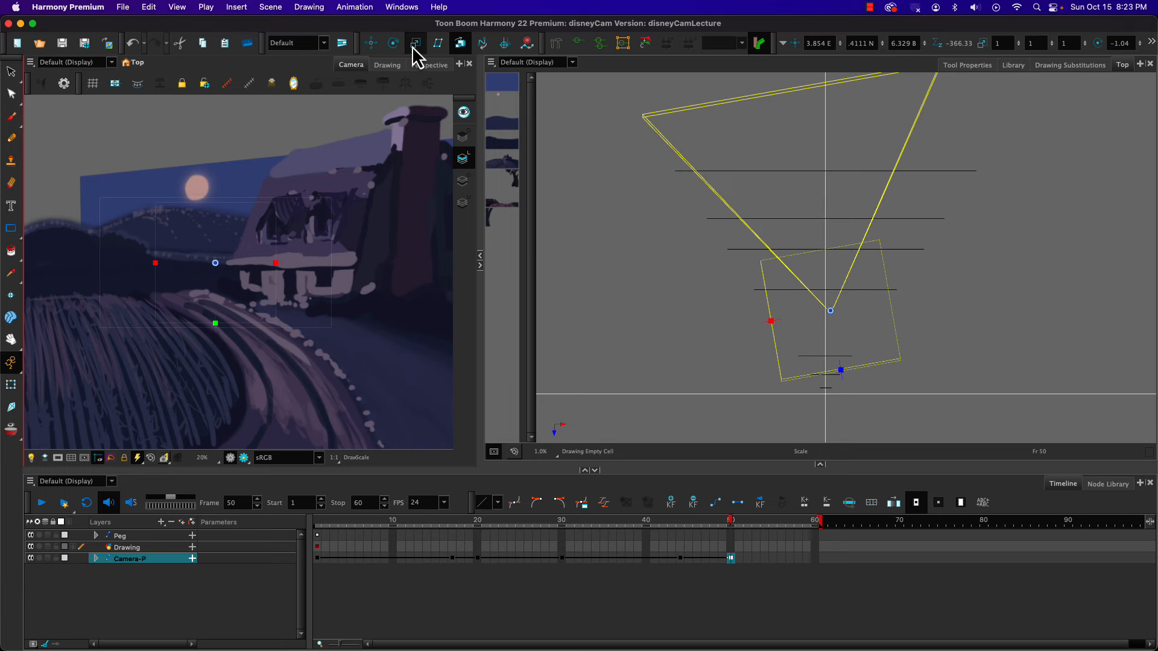
left_click_drag(768, 322, 766, 317)
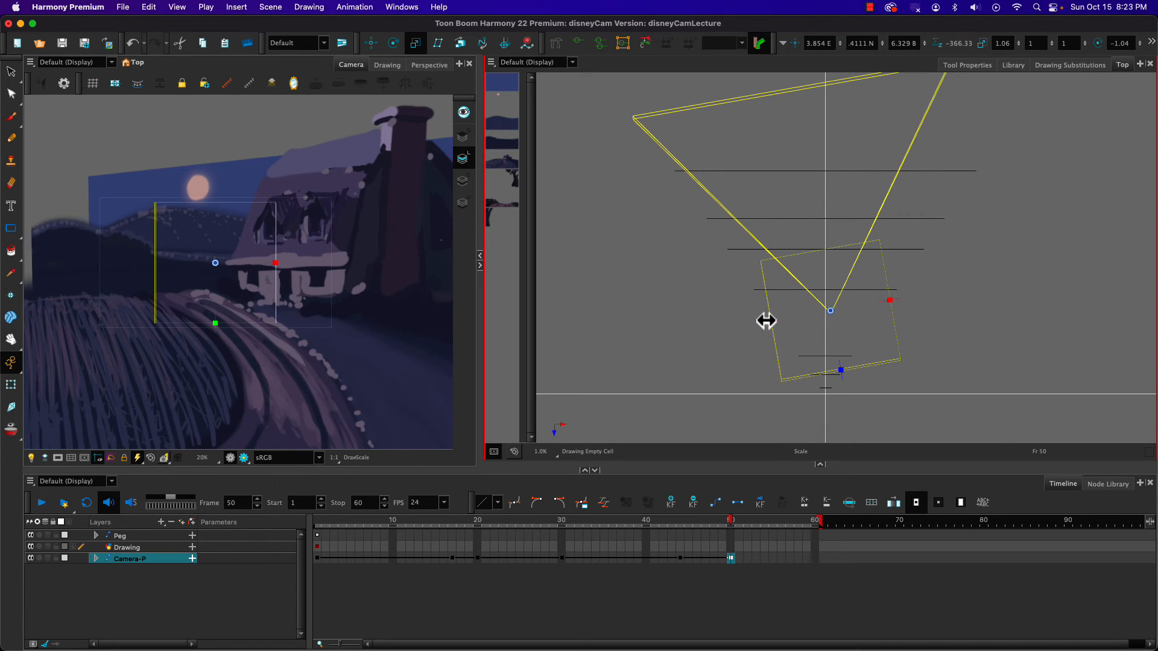
Step: Undo the camera peg's width scaling and try repositioning it at frame 50 with the Maintain Size tool
key("super+z")
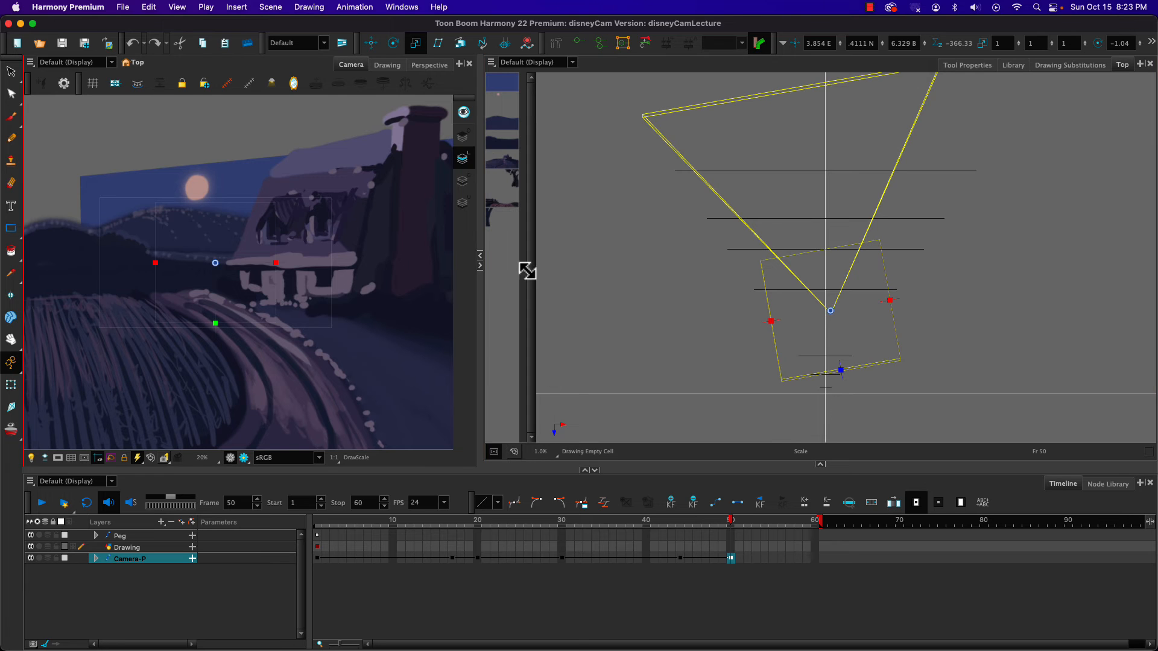
left_click(460, 44)
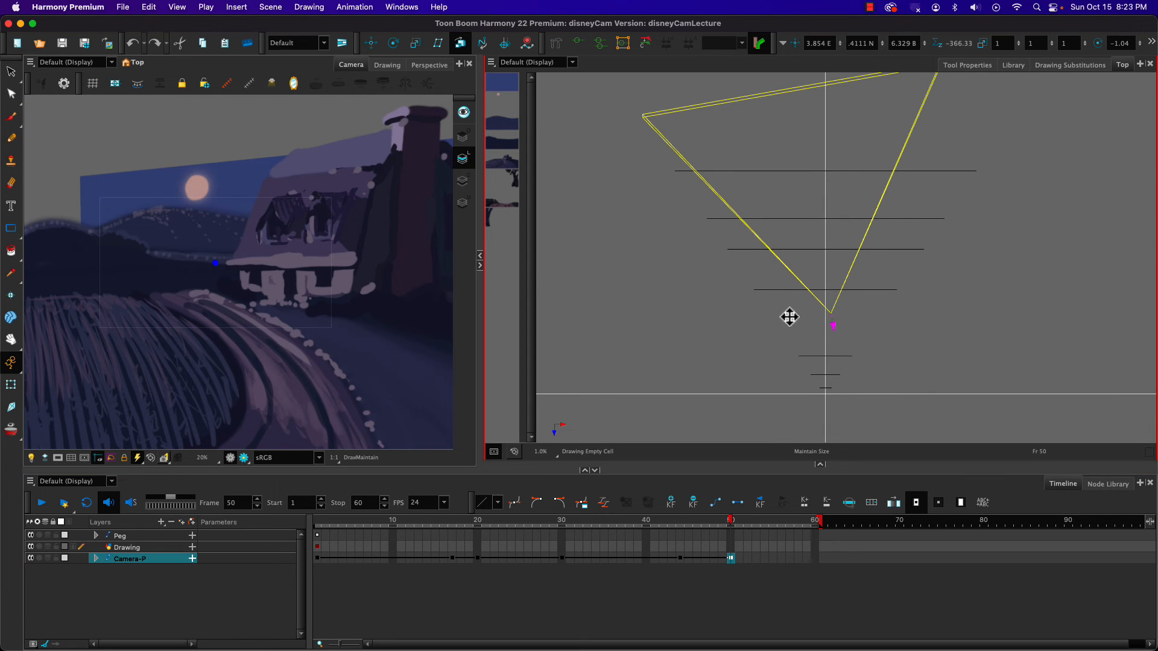
left_click_drag(835, 335, 830, 333)
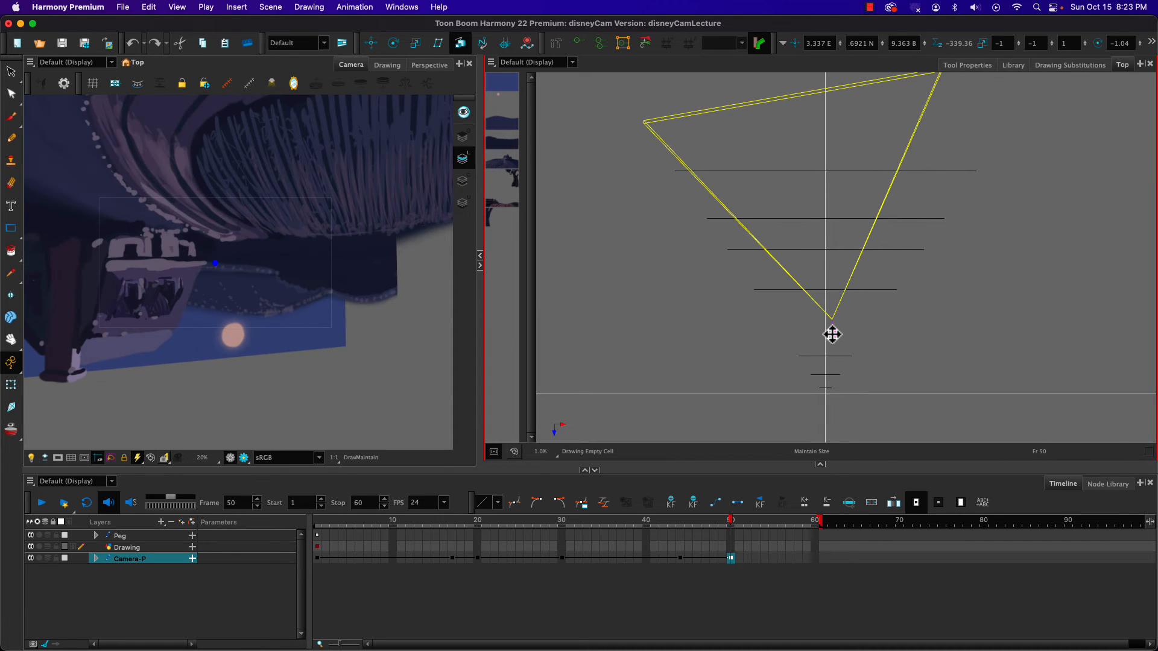
Step: Undo the Maintain Size change and the earlier camera edits back until Camera-P has no keyframes
key("super+z")
key("super+z")
key("super+z")
key("super+z")
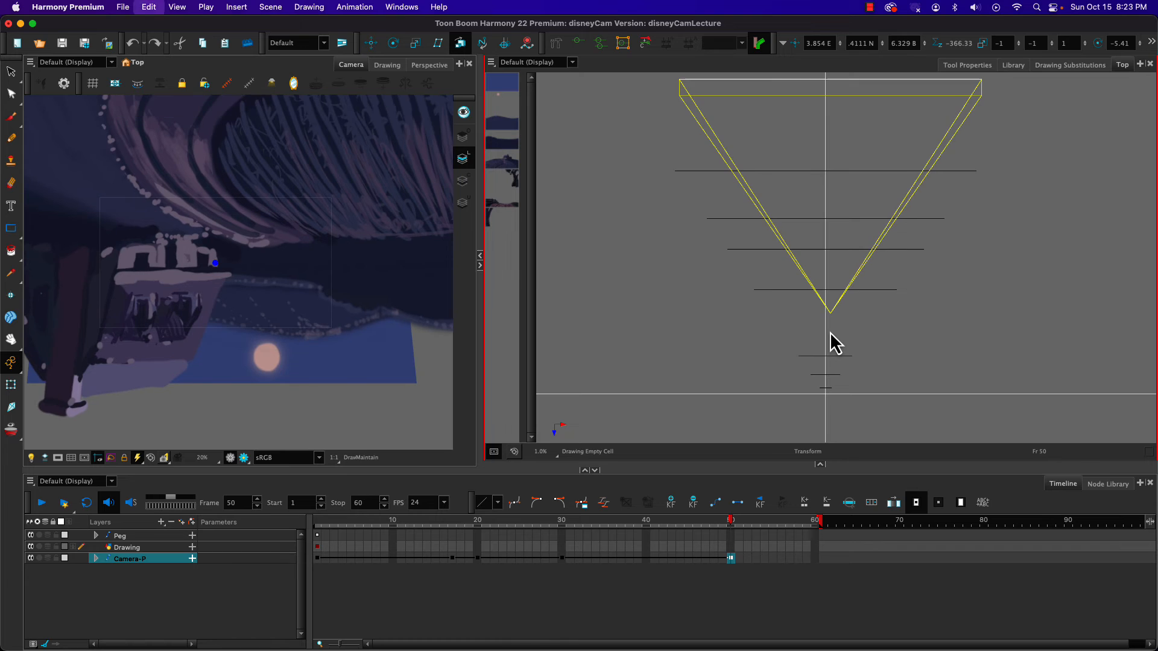
key("super+z")
key("super+z")
key("super+z")
key("super+z")
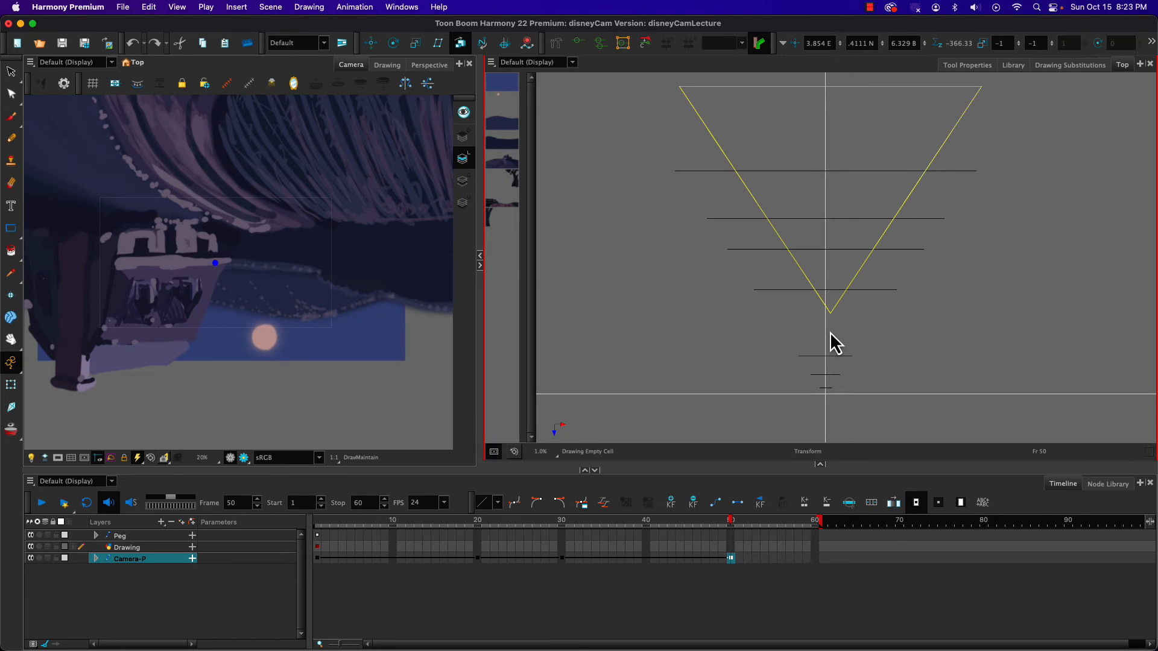
key("super+z")
key("super+z")
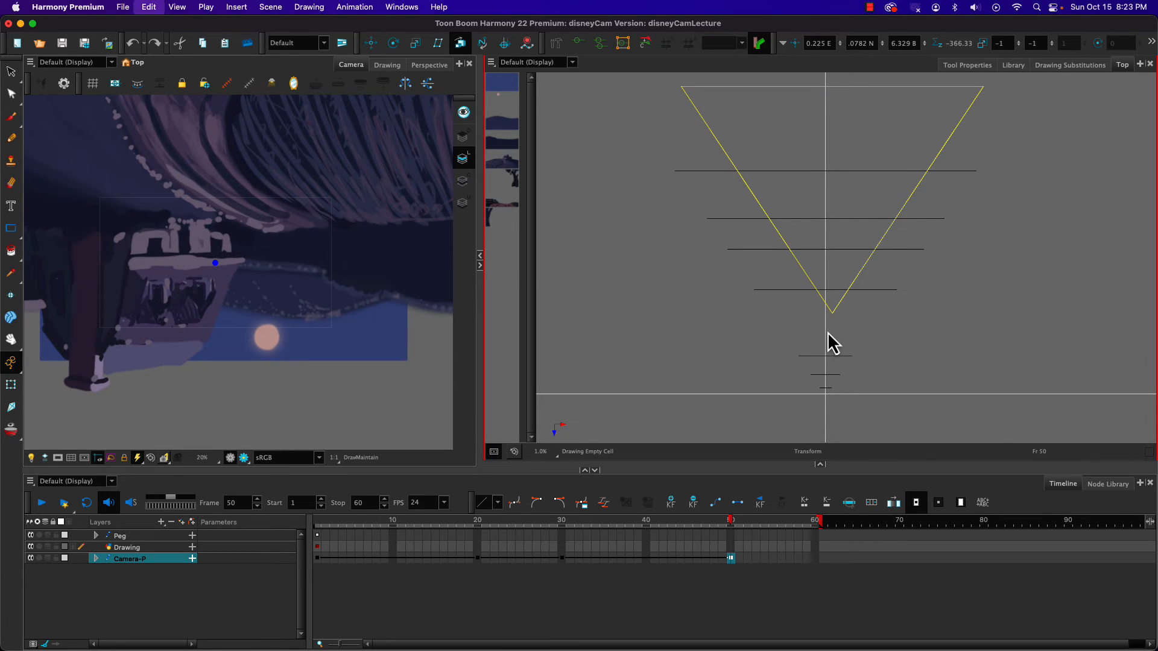
key("super+z")
key("super+z")
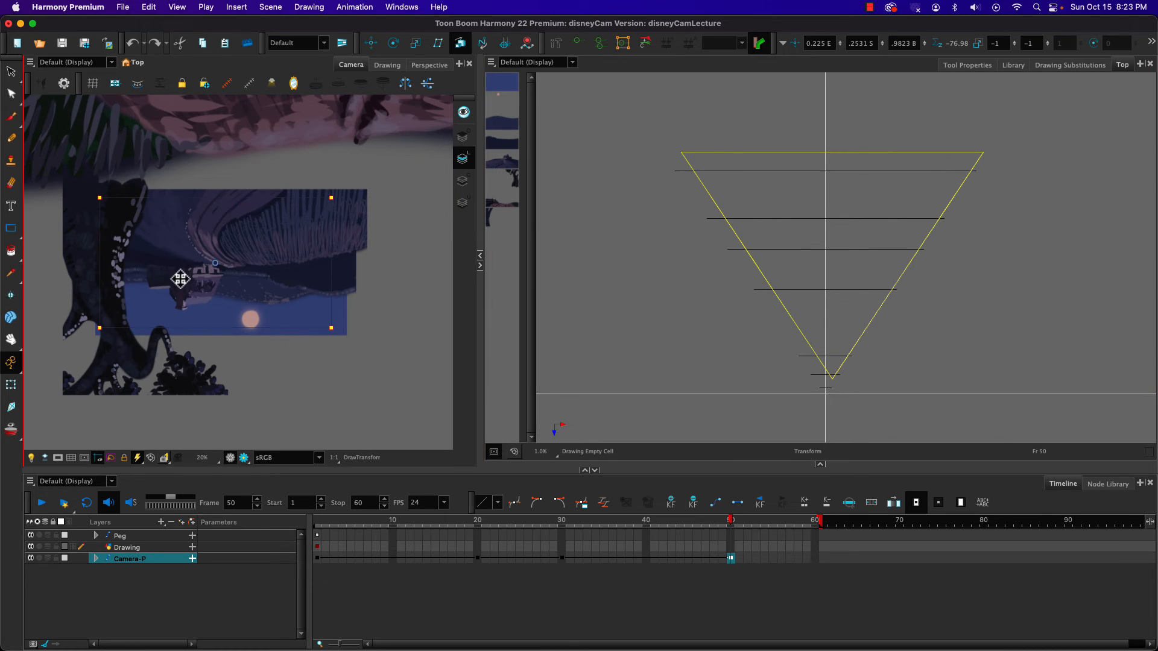
scroll(180, 279, "up", 3)
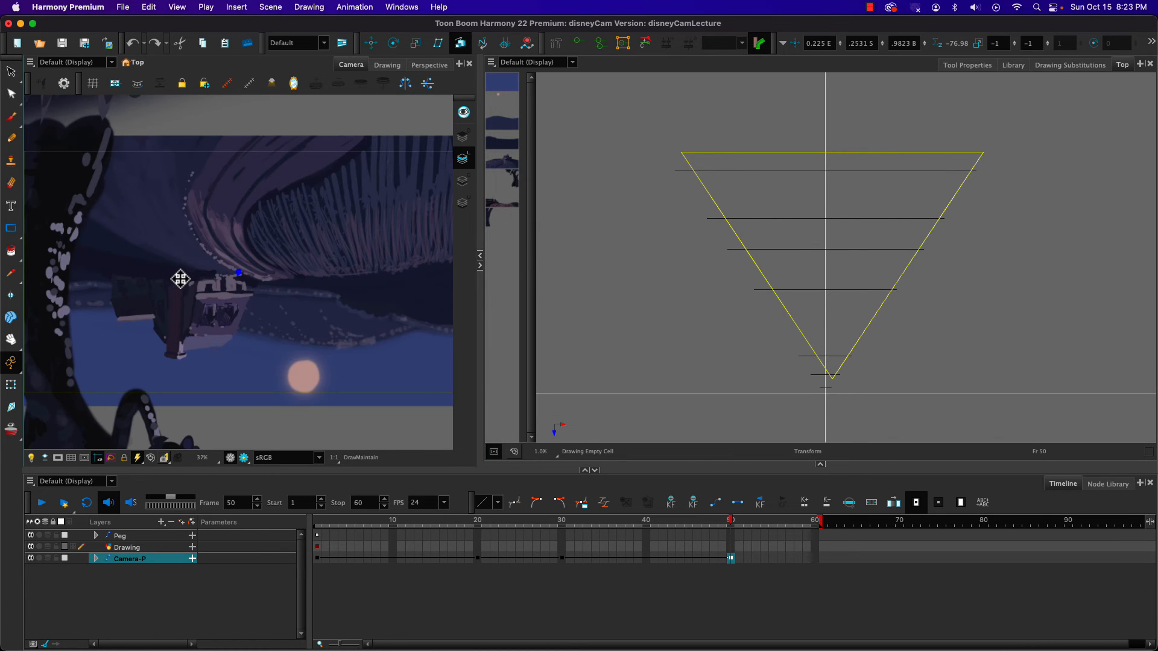
key("super+z")
key("super+z")
key("super+z")
key("super+z")
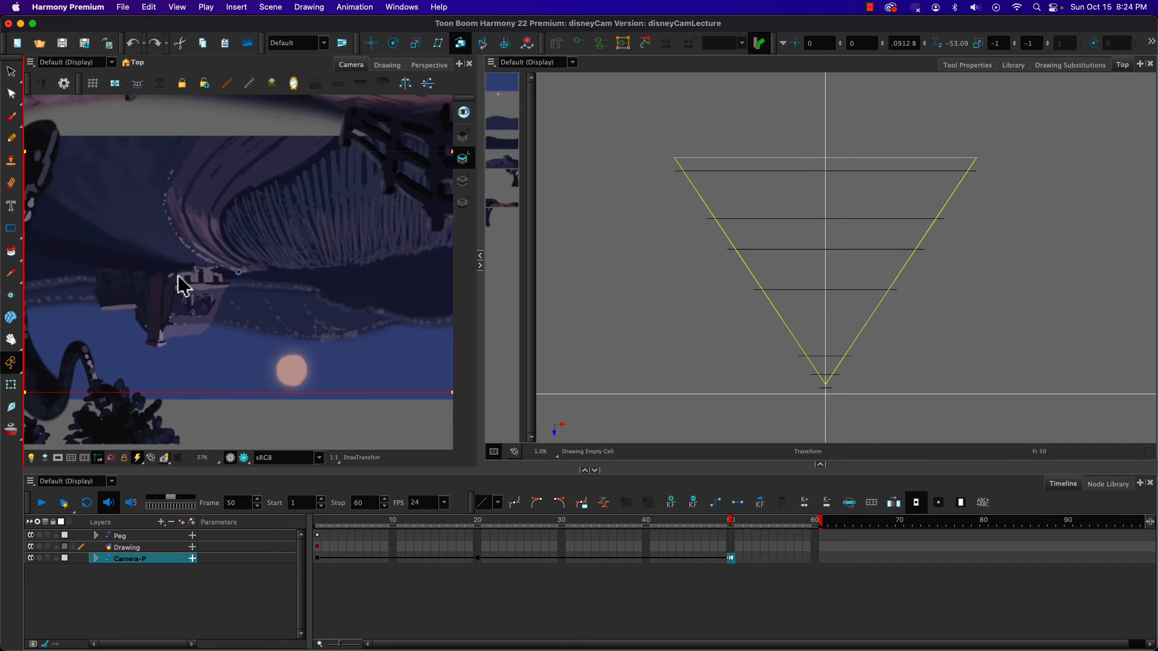
key("super+z")
key("super+z")
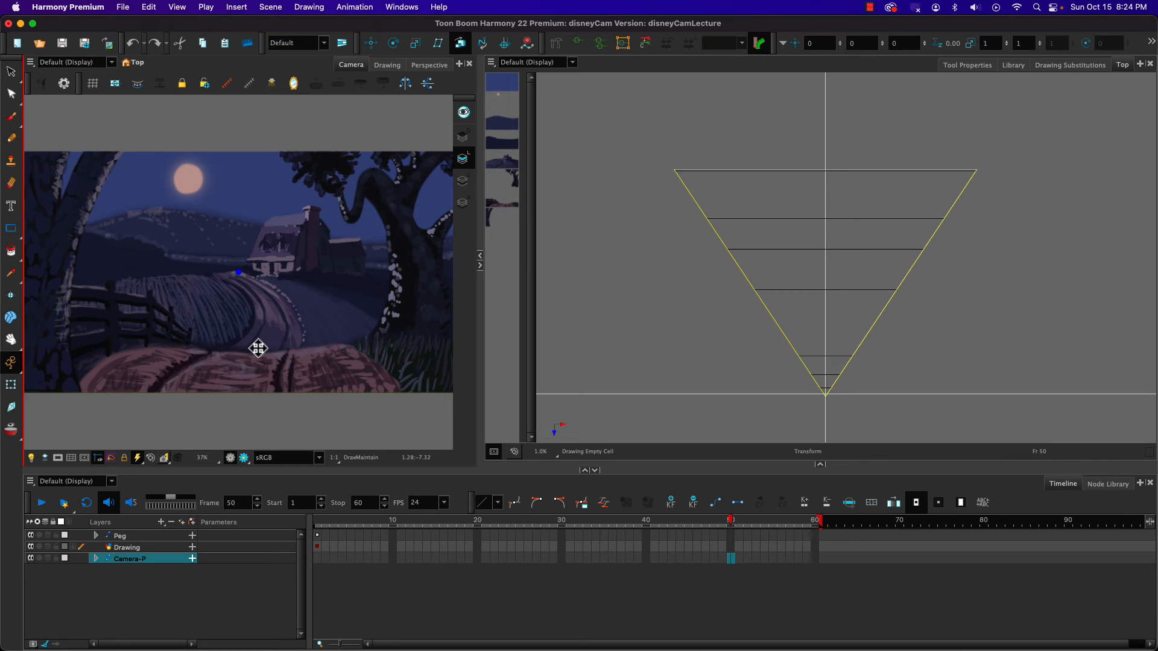
Step: Redo the camera peg edits up to the tilt keyframe just before frame 20, leaving out the sideways rotation
left_click(154, 43)
left_click(154, 44)
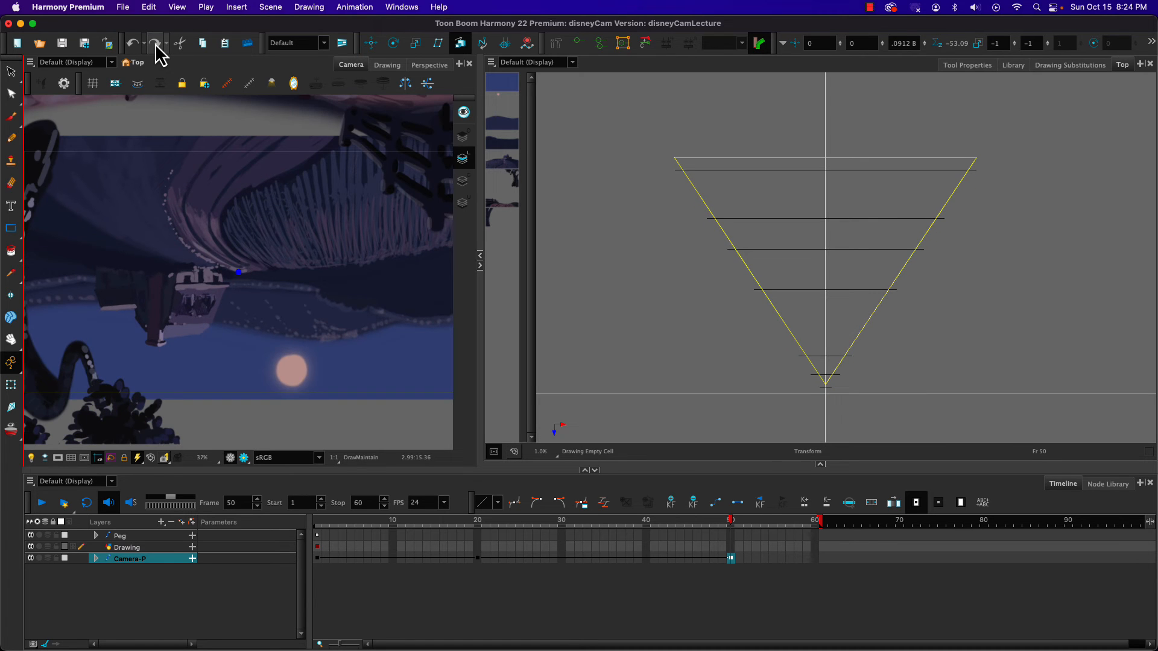
left_click(154, 43)
left_click(155, 44)
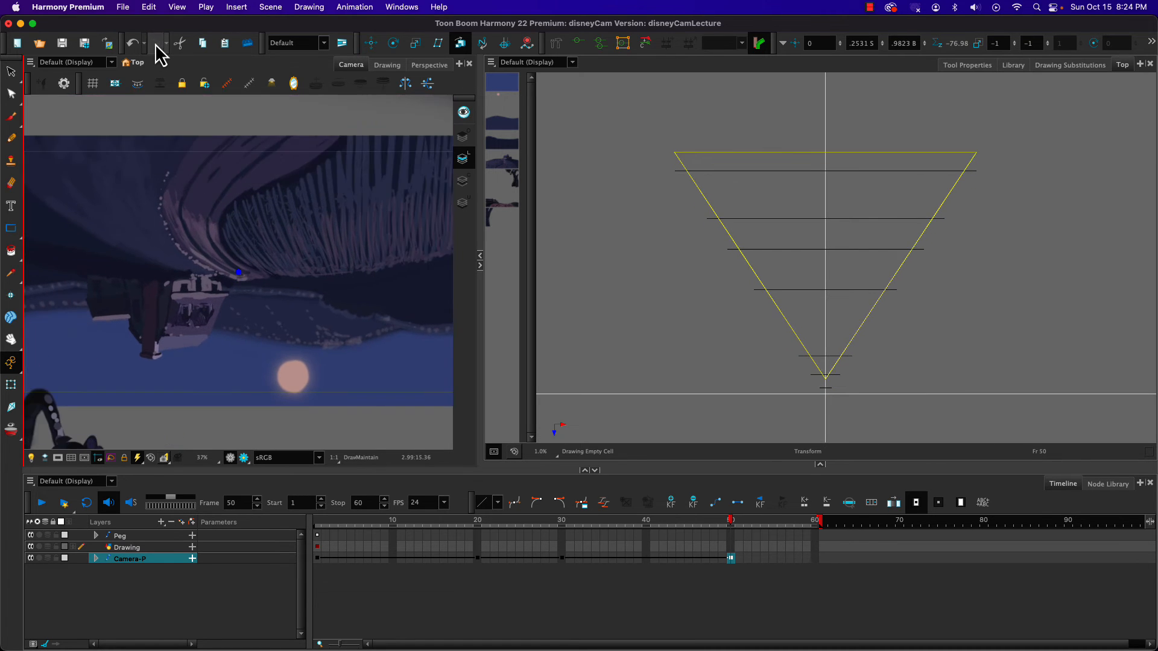
left_click(155, 43)
left_click(154, 44)
left_click(154, 43)
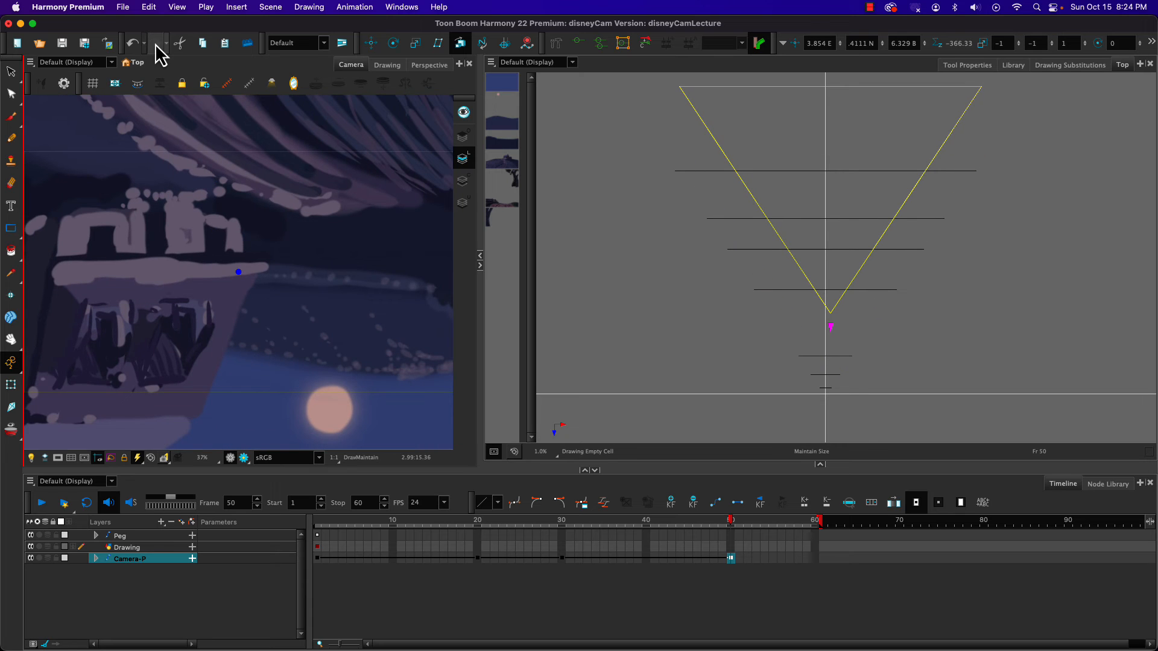
left_click(154, 43)
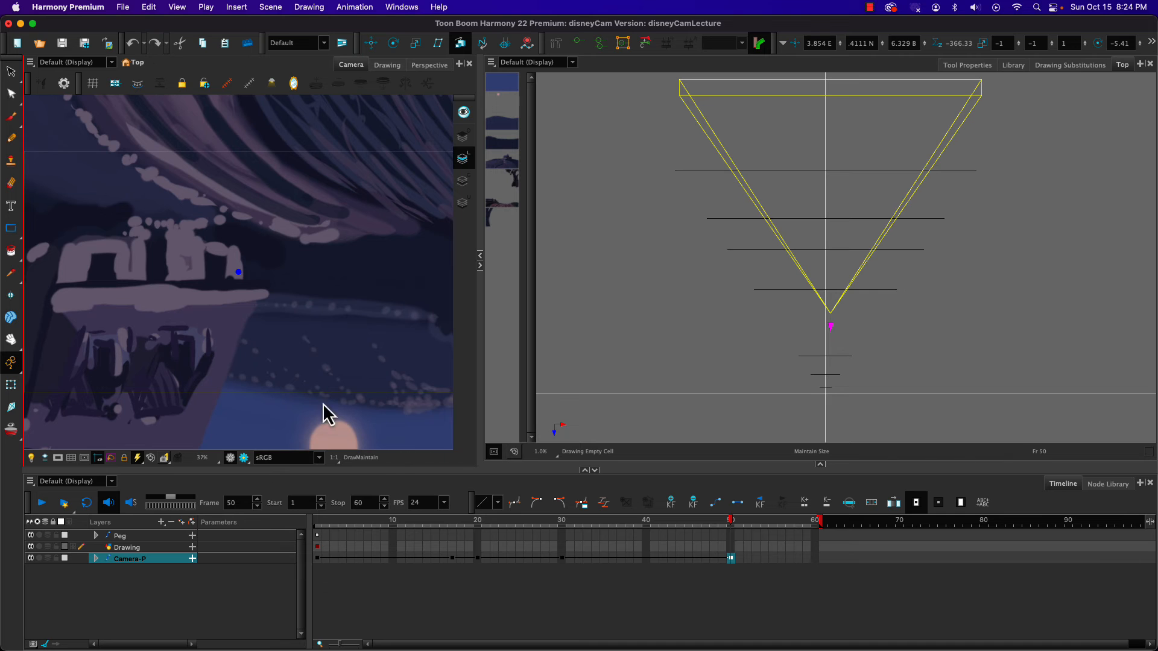
Step: Scrub the camera move from frame 1, then set the camera peg's X and Y scale to 1 at frame 50
left_click(287, 585)
left_click(320, 533)
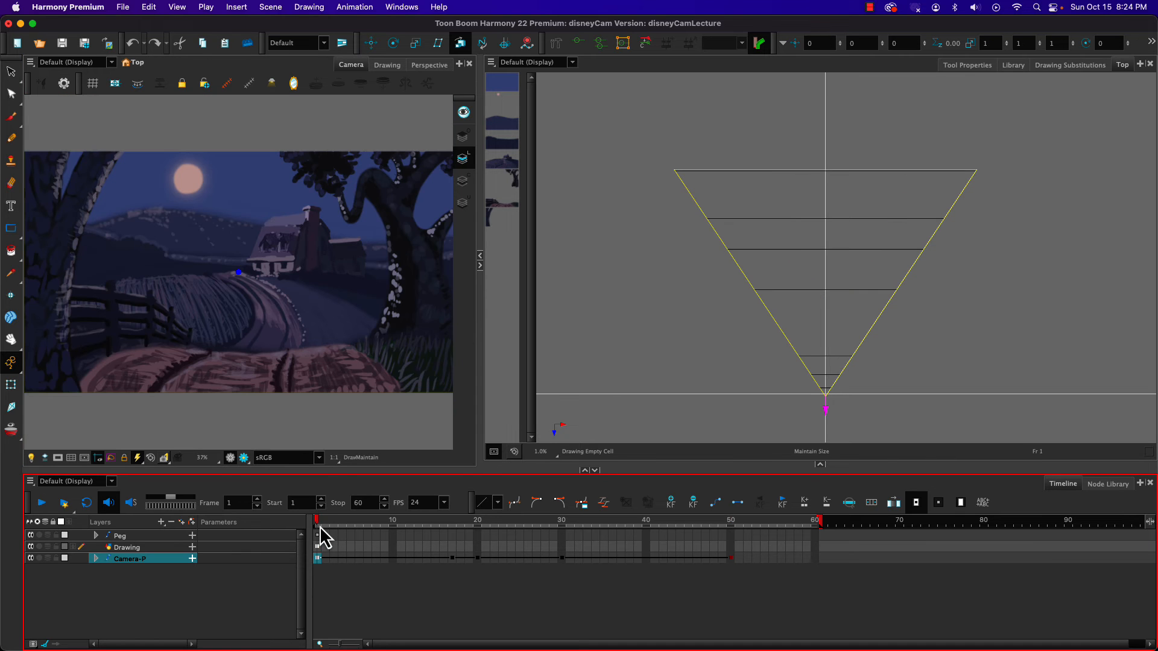
left_click_drag(320, 528, 735, 527)
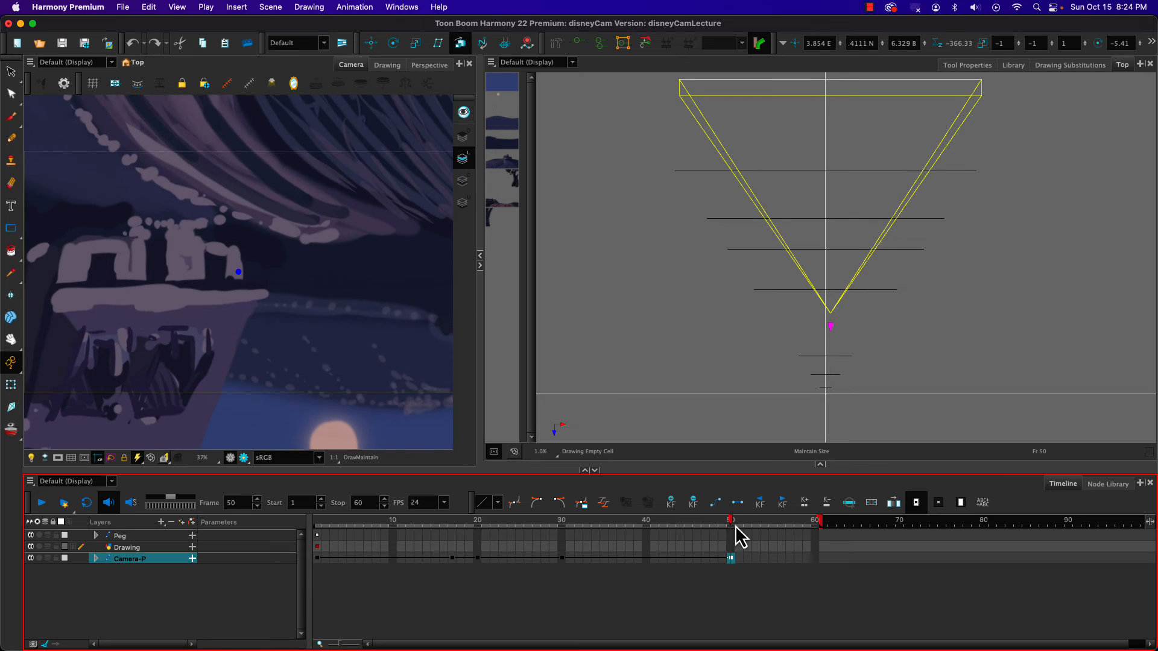
left_click(1009, 44)
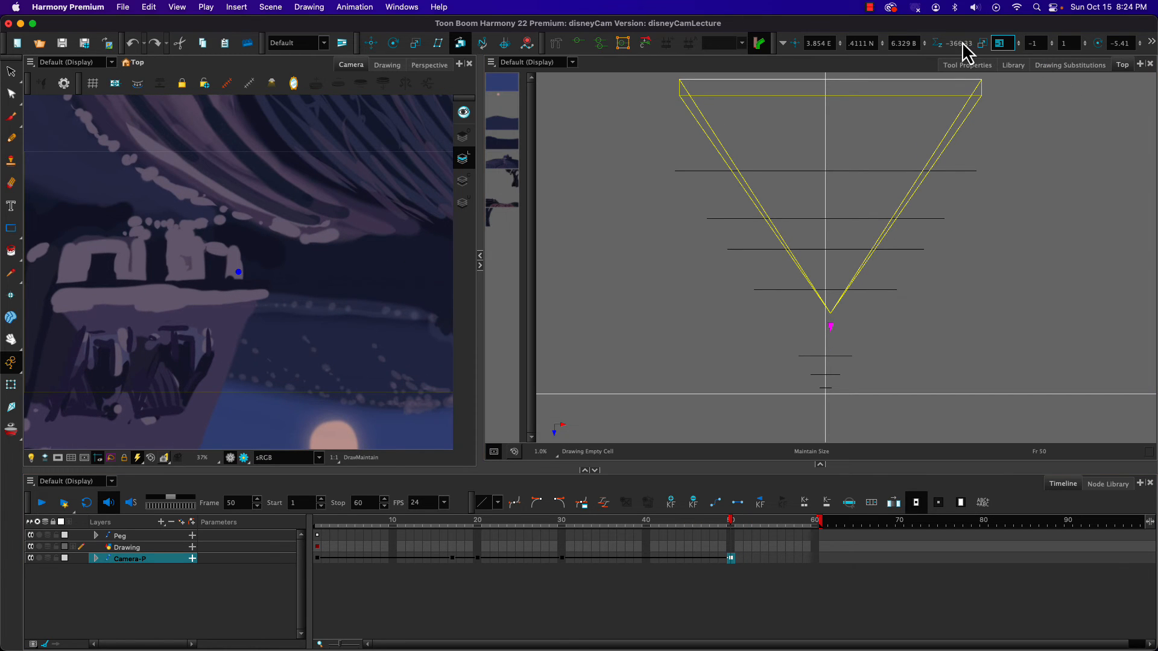
key("Return")
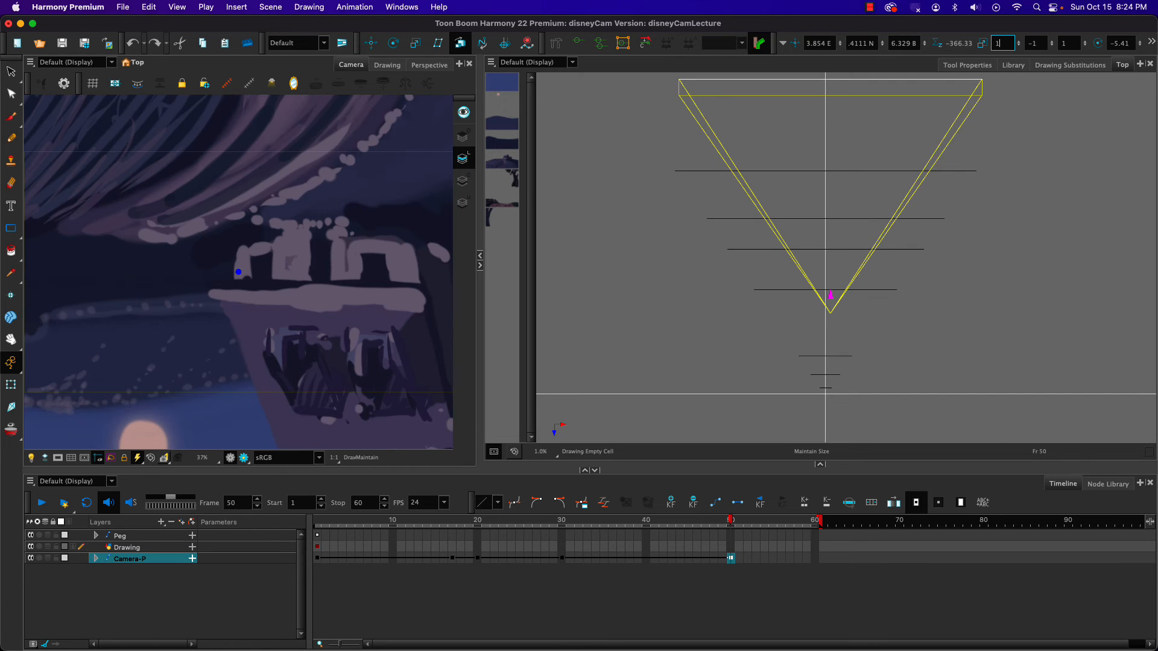
left_click(1028, 46)
type("1")
key("Return")
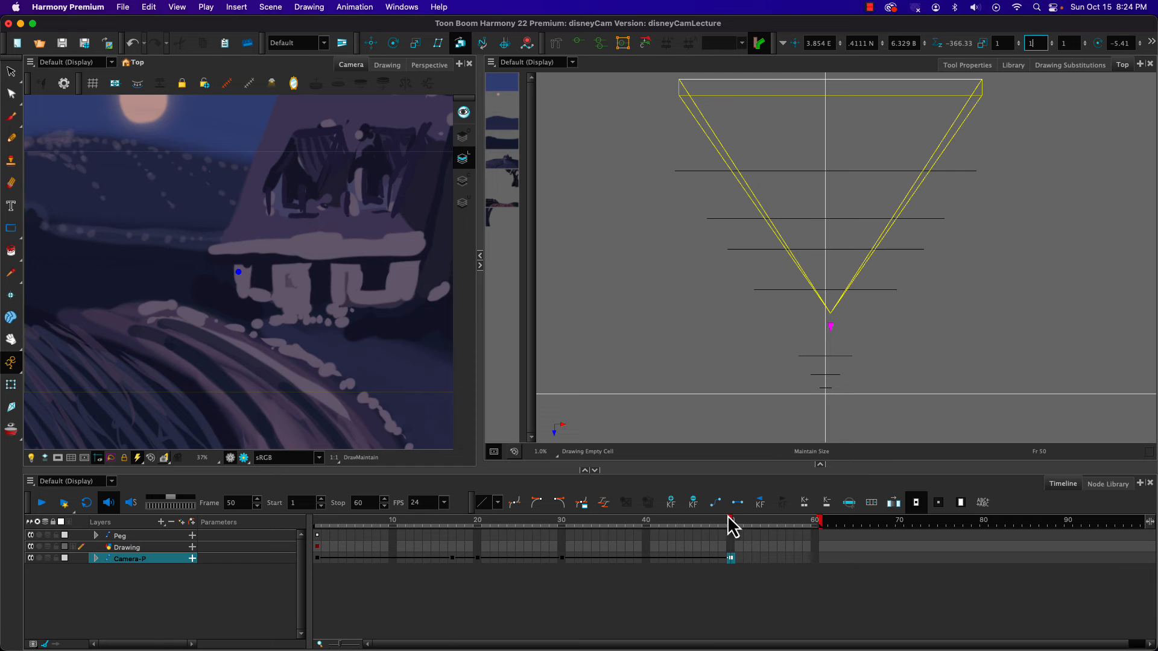
Step: At frame 20, tilt the camera peg with the Rotate tool to an X angle of about -1.93 degrees
left_click_drag(735, 530, 181, 452)
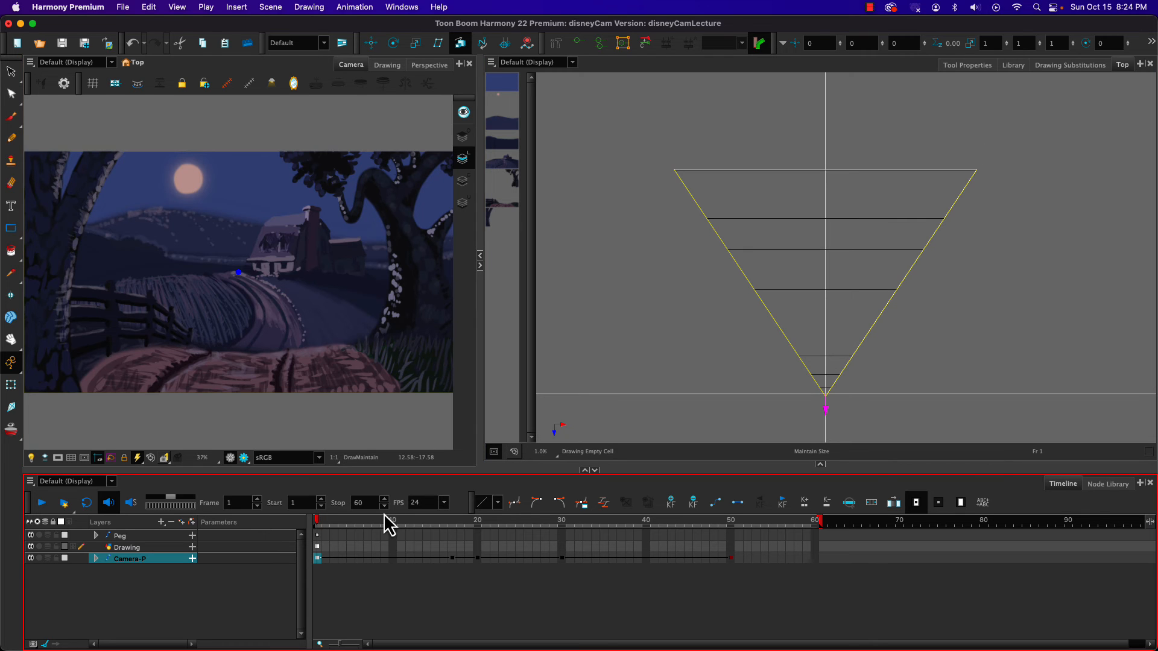
left_click_drag(384, 522, 477, 522)
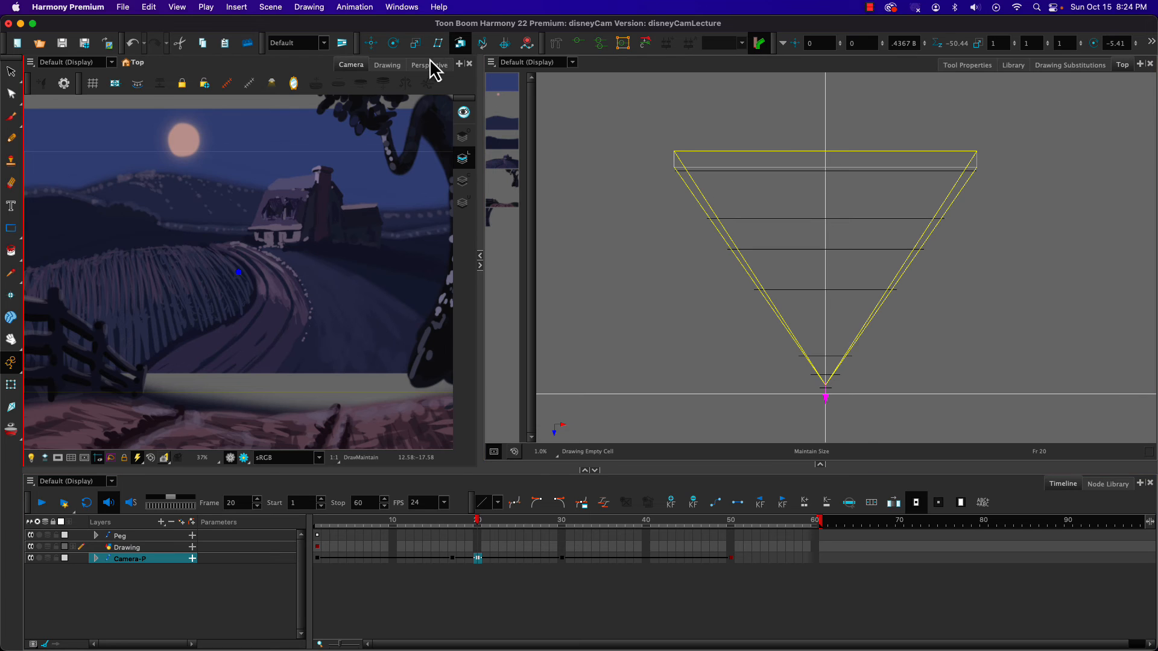
left_click(393, 43)
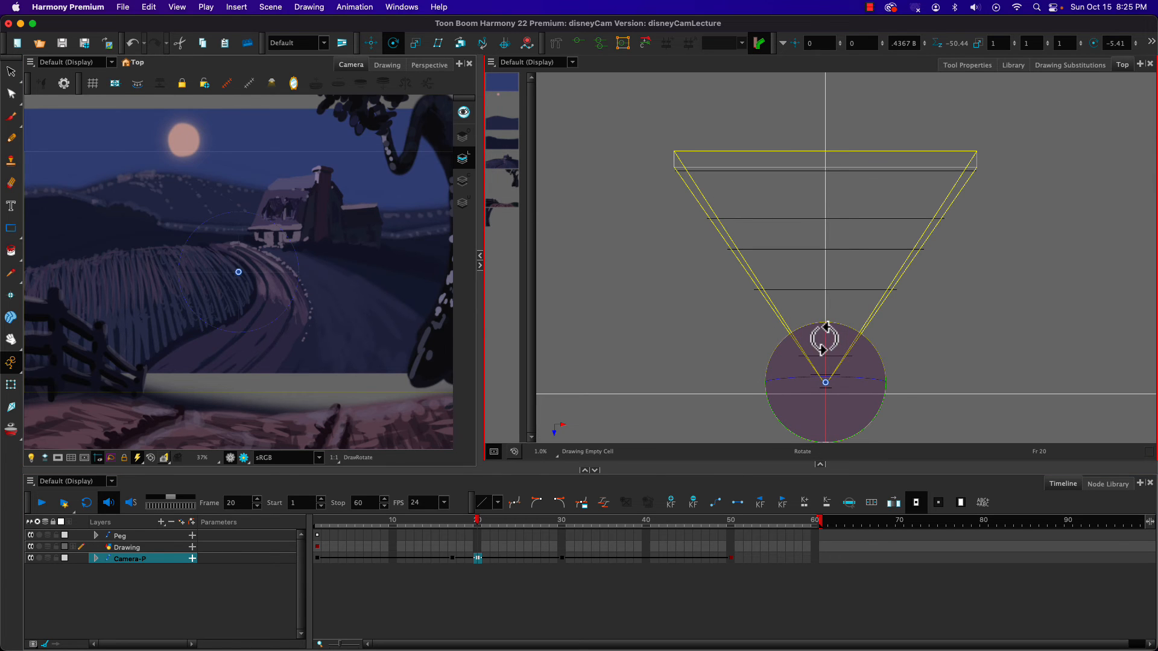
left_click_drag(824, 336, 826, 341)
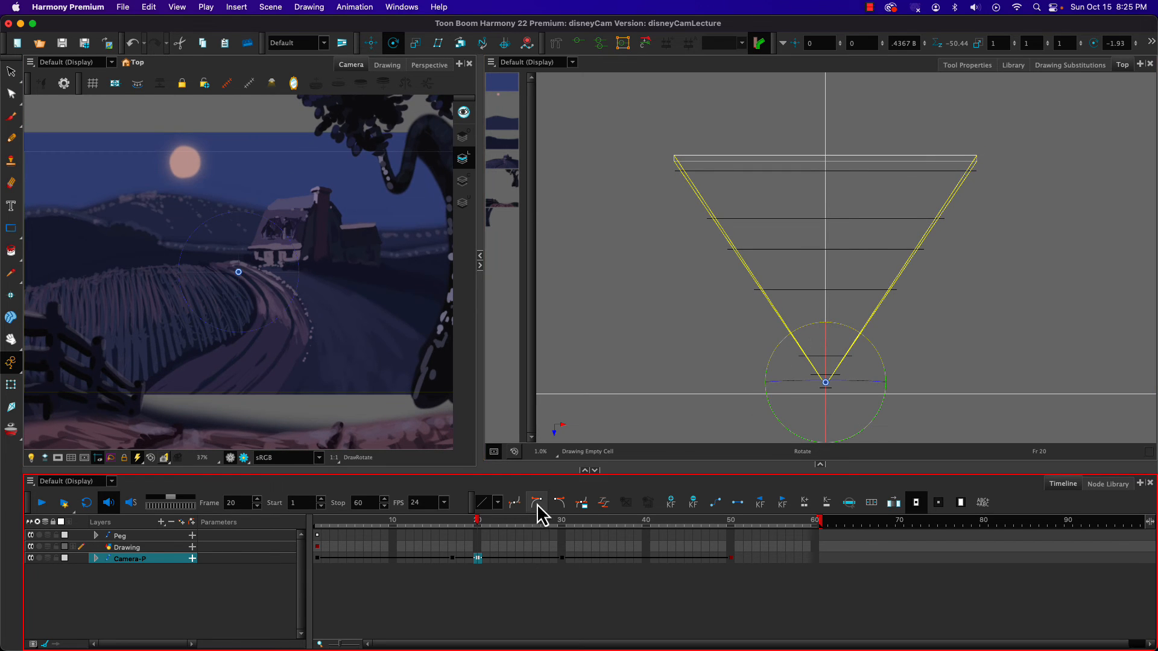
Step: At frame 40, rotate the camera peg slightly counterclockwise in the Top view and scrub through the move back to frame 1
left_click_drag(479, 521, 649, 518)
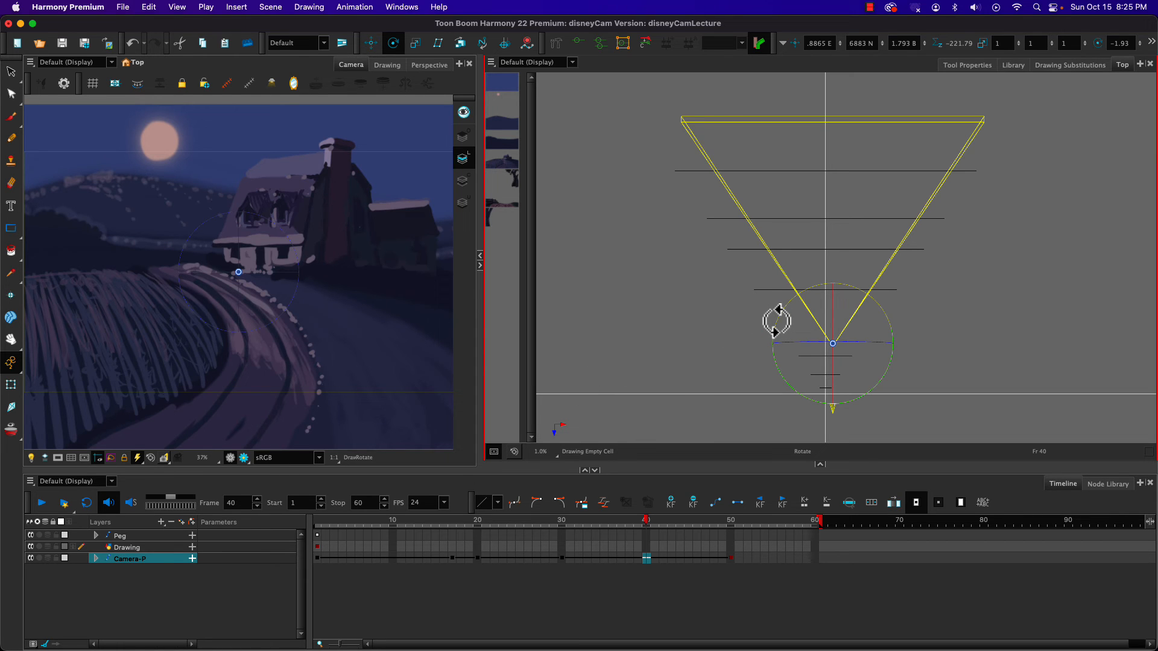
left_click_drag(776, 320, 772, 326)
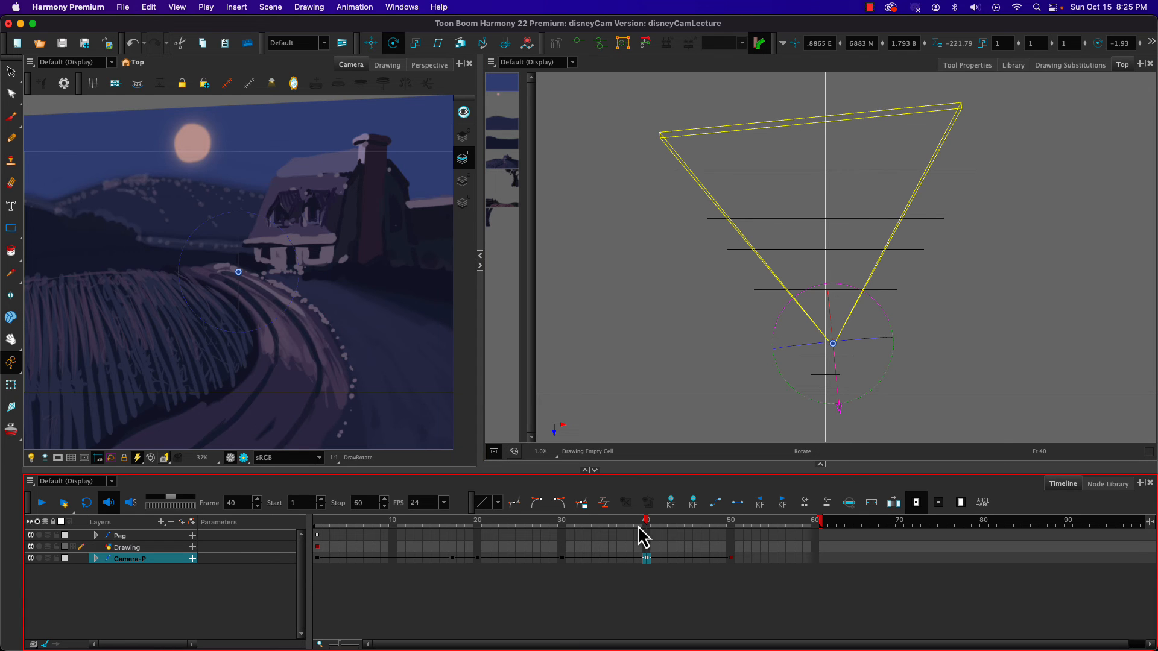
left_click_drag(644, 522, 732, 532)
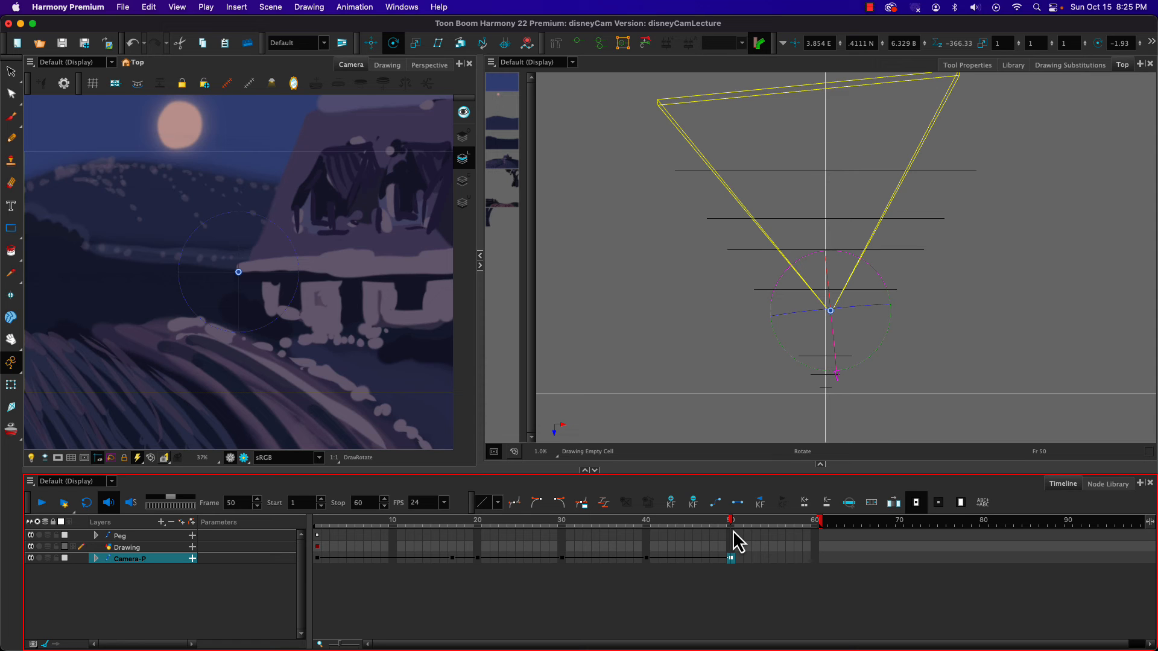
left_click_drag(734, 532, 280, 487)
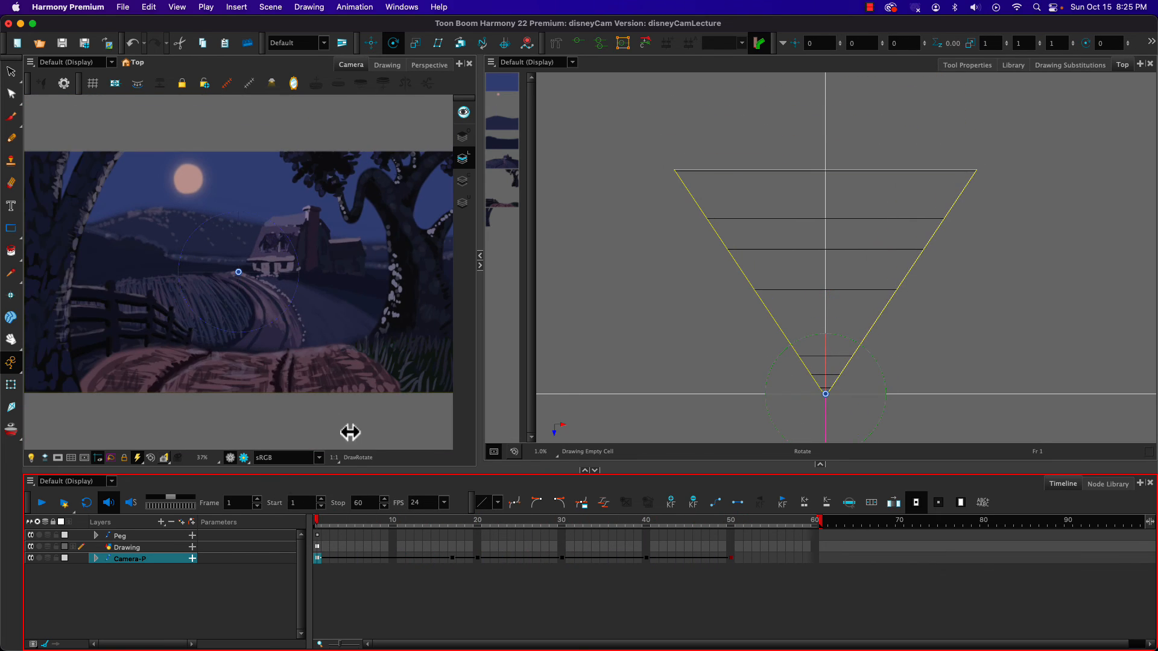
Step: With the Maintain Size tool, scale the camera peg to about 0.78 at frame 1 and about 0.75 at frame 50
left_click(460, 43)
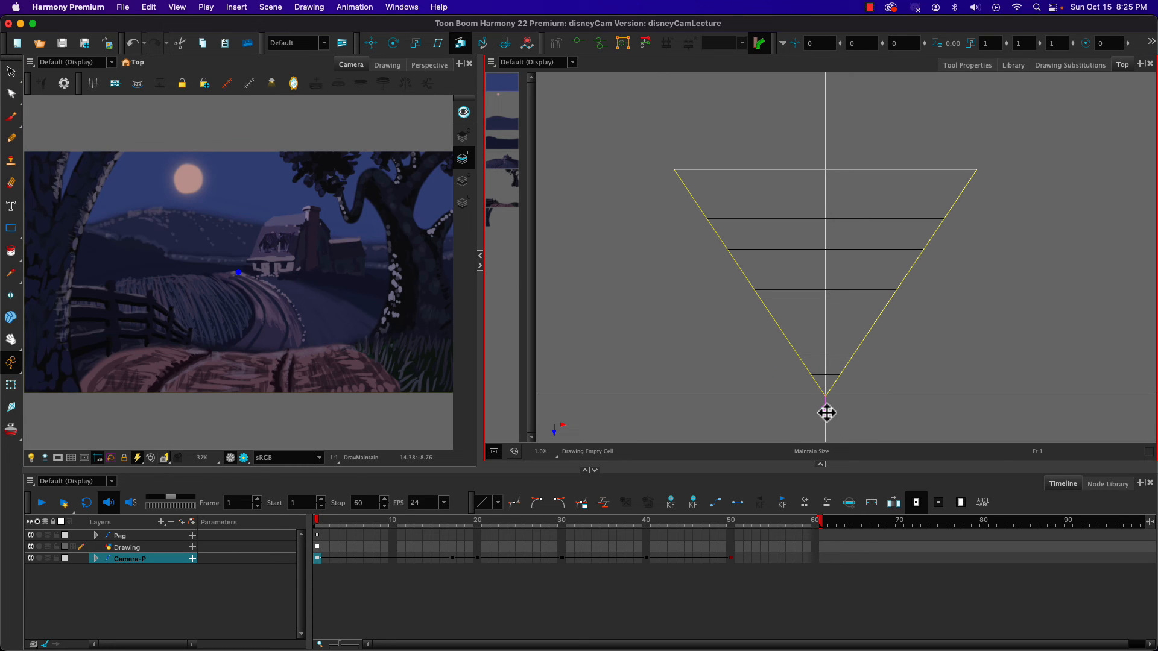
left_click_drag(826, 413, 826, 413)
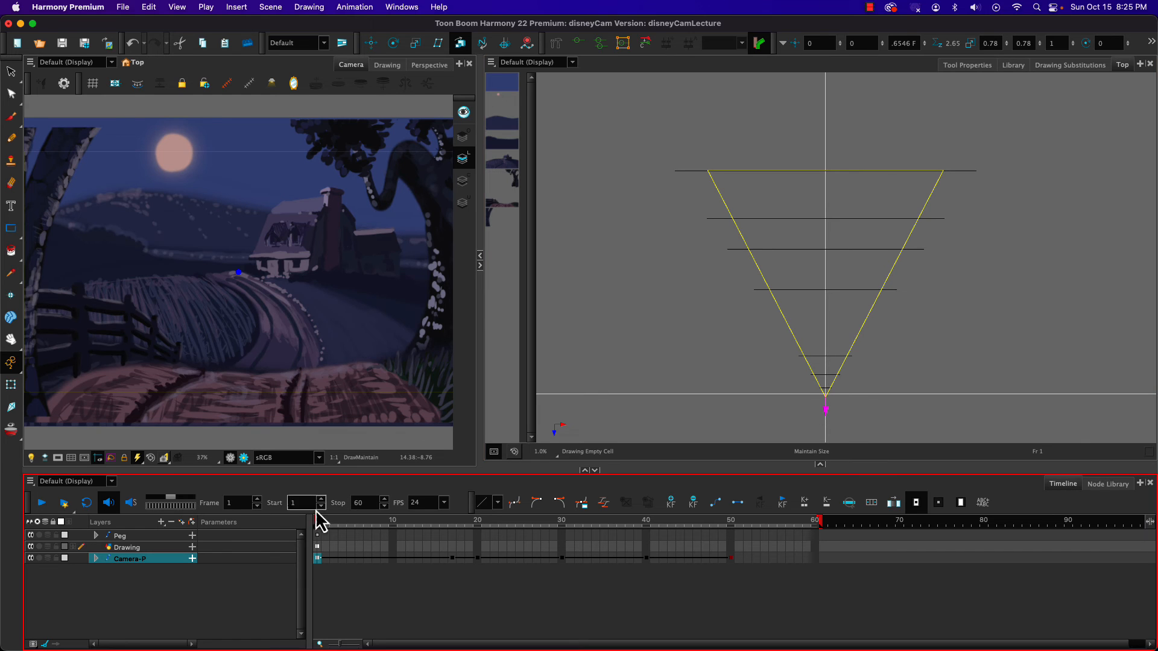
left_click_drag(321, 522, 732, 523)
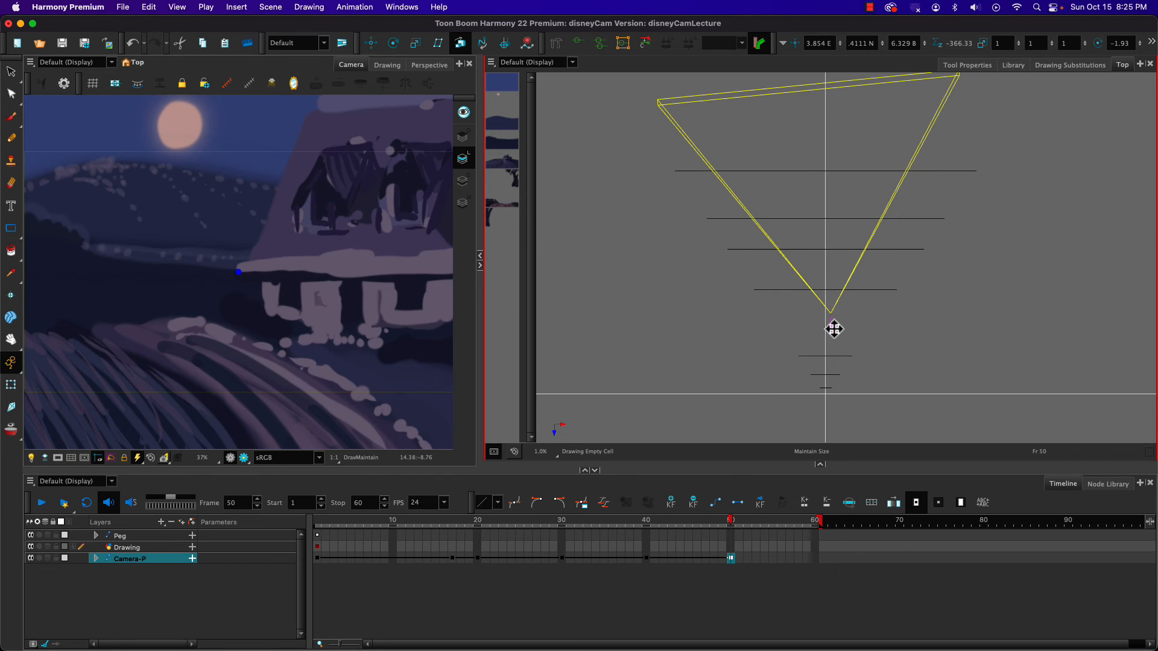
left_click_drag(833, 328, 830, 329)
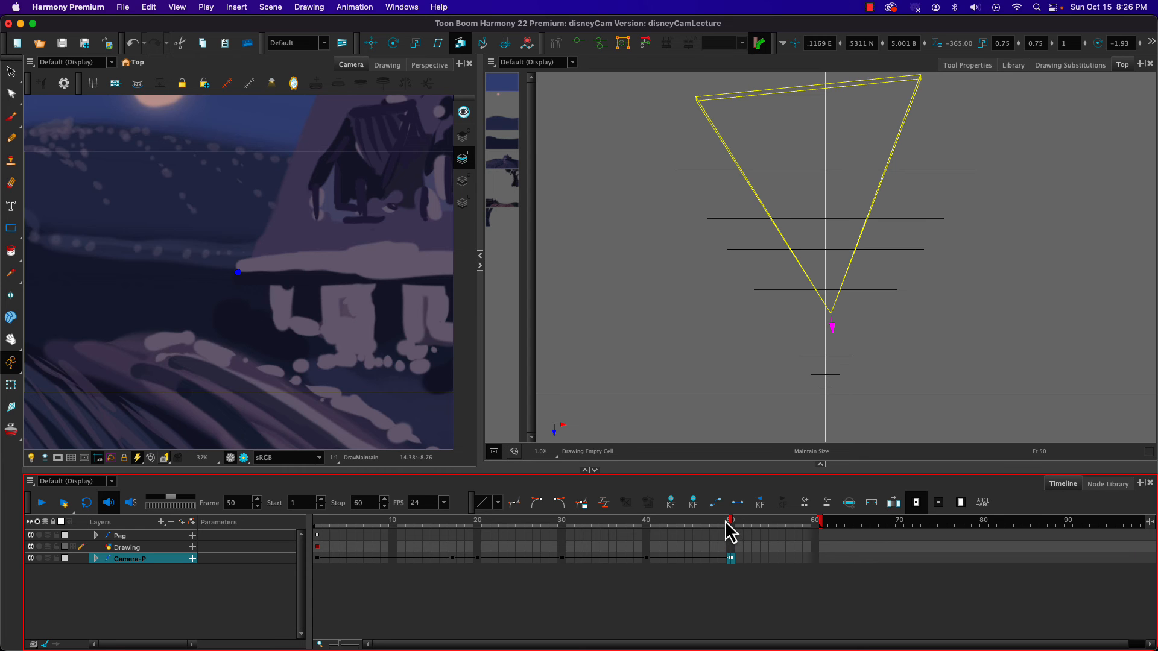
Step: With Maintain Size, adjust the camera peg's scale to about 0.97 at frame 30 and about 0.47 at frame 1
left_click_drag(732, 524, 561, 499)
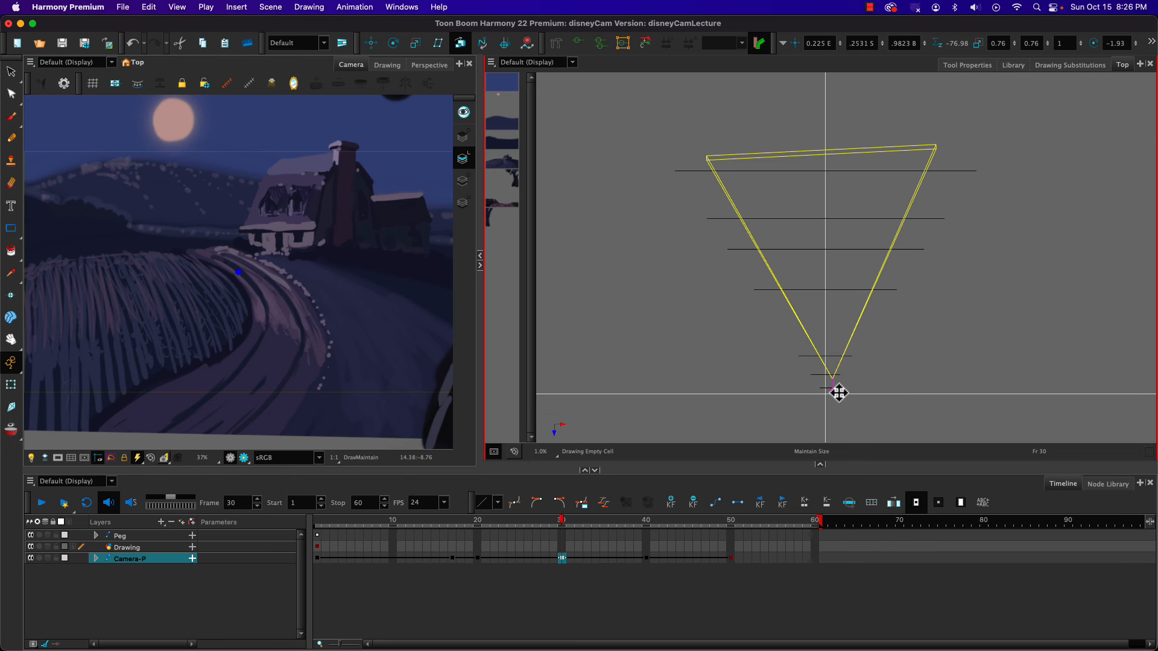
left_click_drag(832, 395, 831, 393)
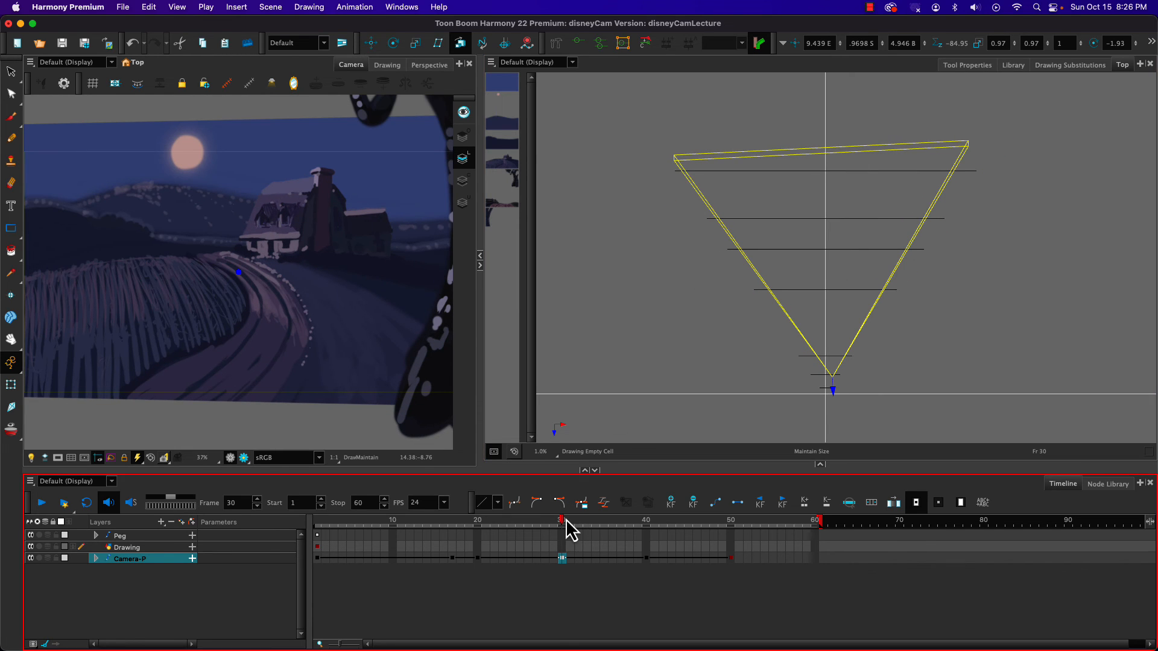
left_click_drag(562, 524, 283, 449)
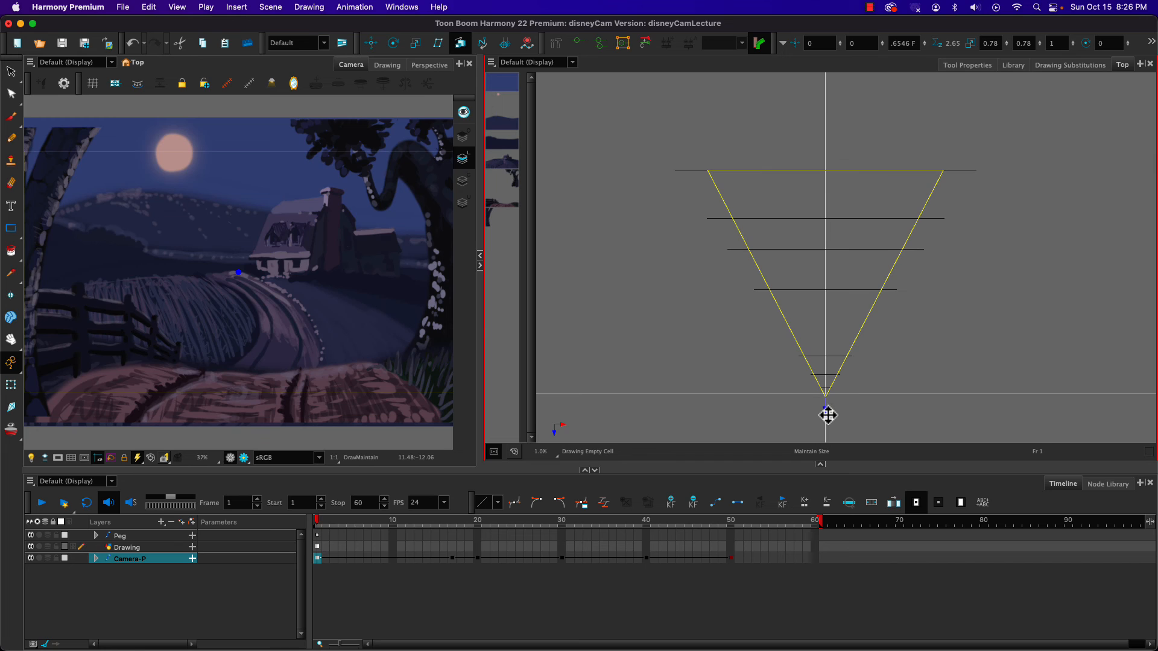
left_click_drag(827, 413, 828, 415)
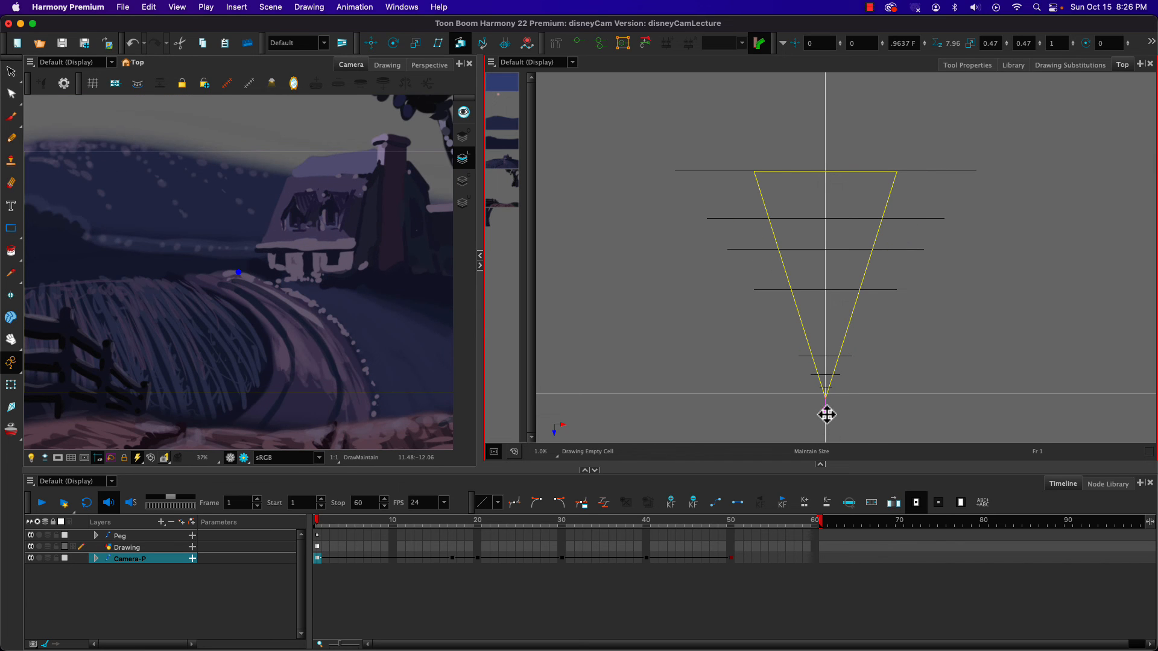
Step: At frame 1, move the camera peg along its depth axis in the Top view to a Z of about 2.65 with Translate
left_click(370, 43)
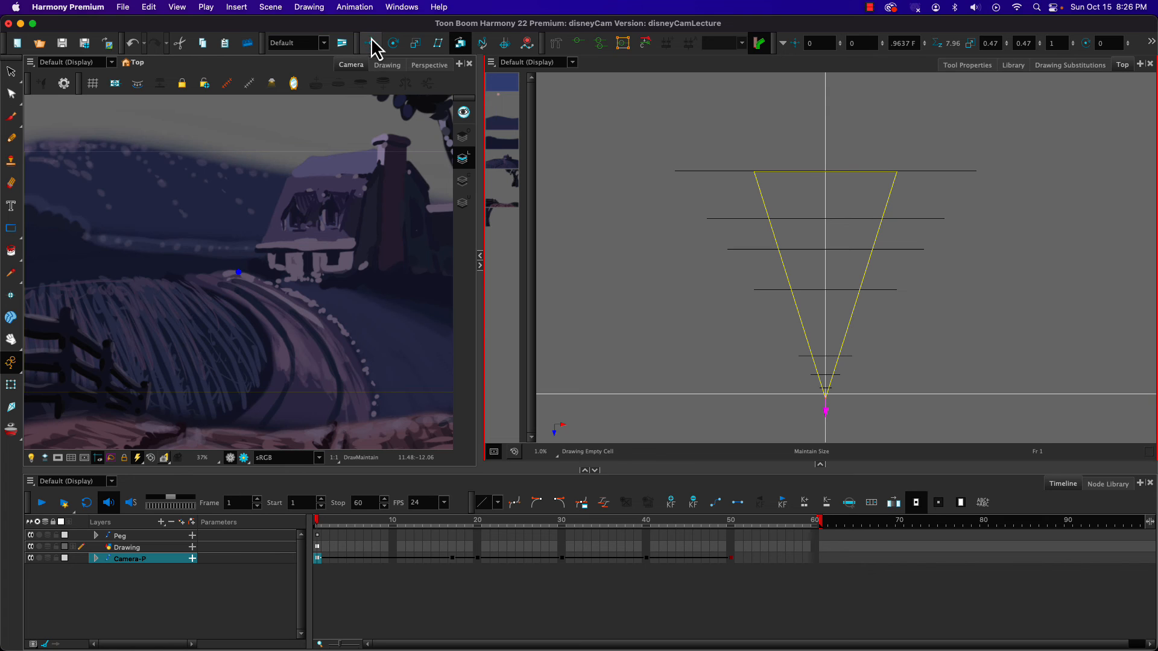
left_click_drag(827, 413, 823, 413)
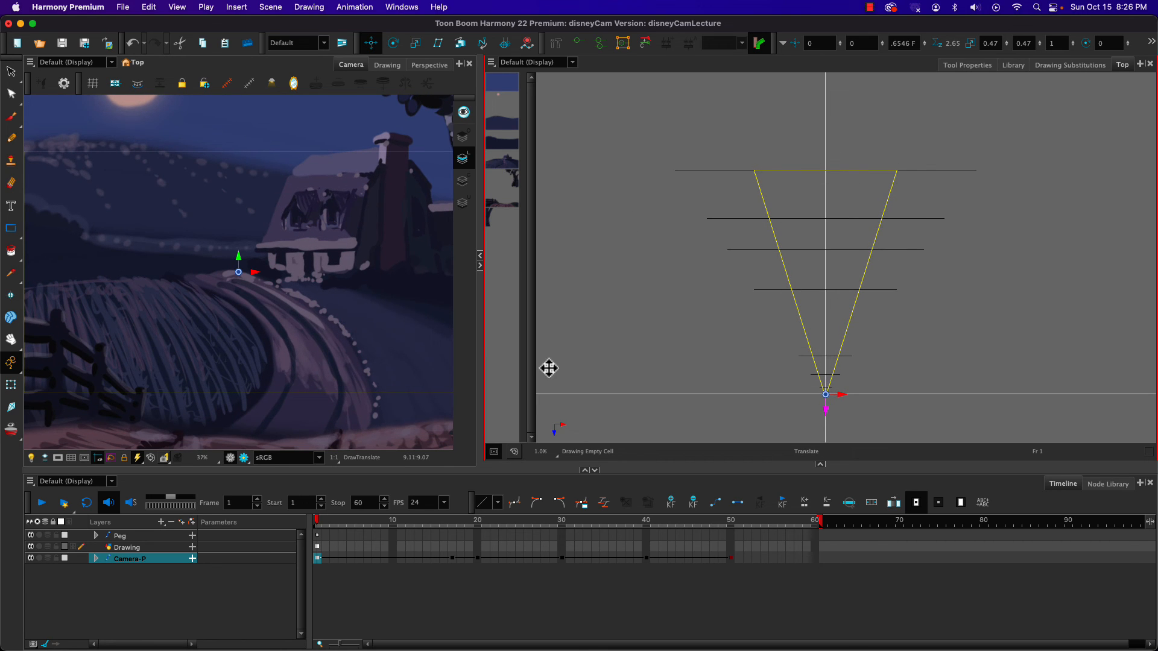
left_click(178, 556)
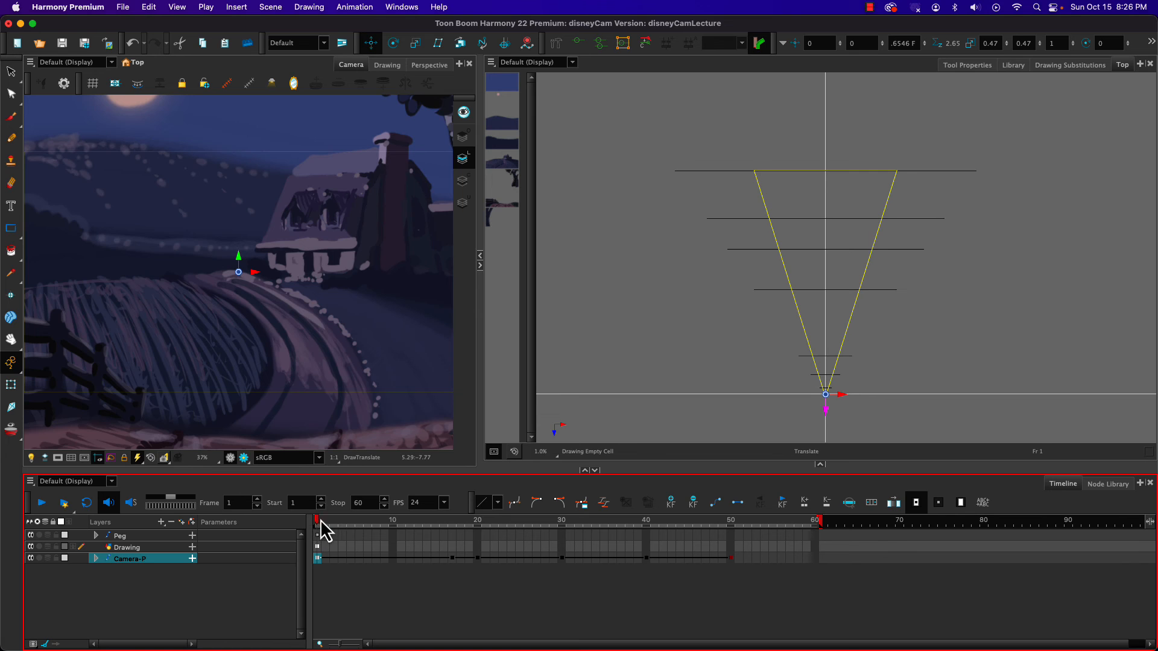
left_click_drag(321, 522, 199, 504)
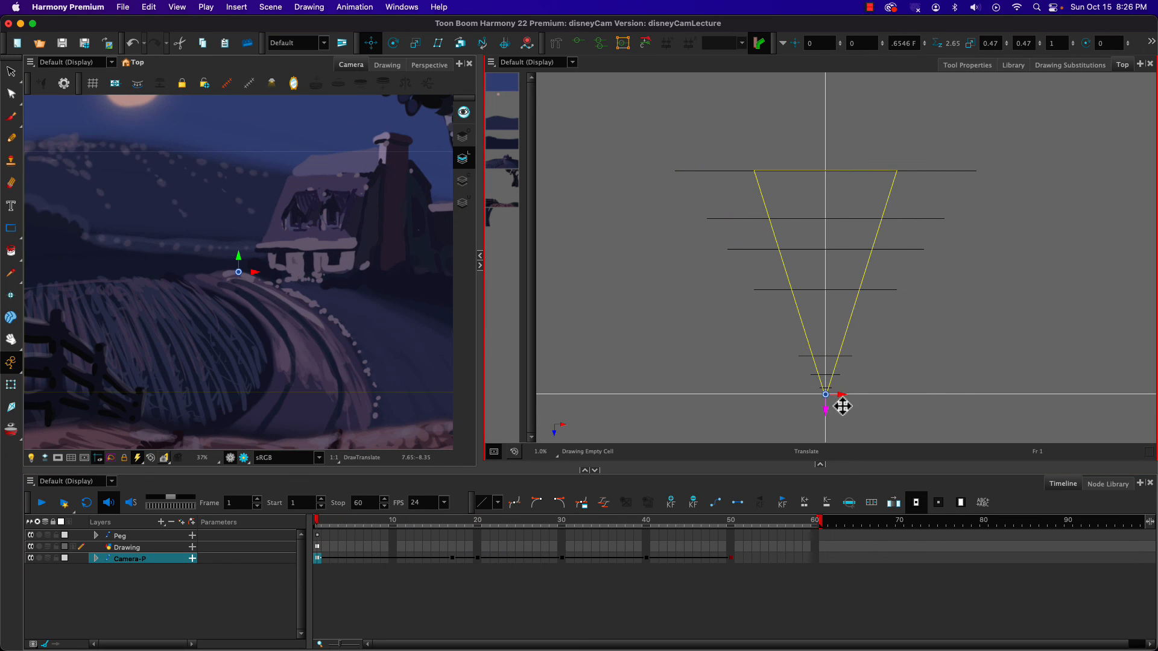
Step: With Maintain Size, rescale the camera peg at frame 1 to about 0.95 while checking the full frame in the Camera view
left_click(458, 43)
left_click_drag(825, 412, 826, 410)
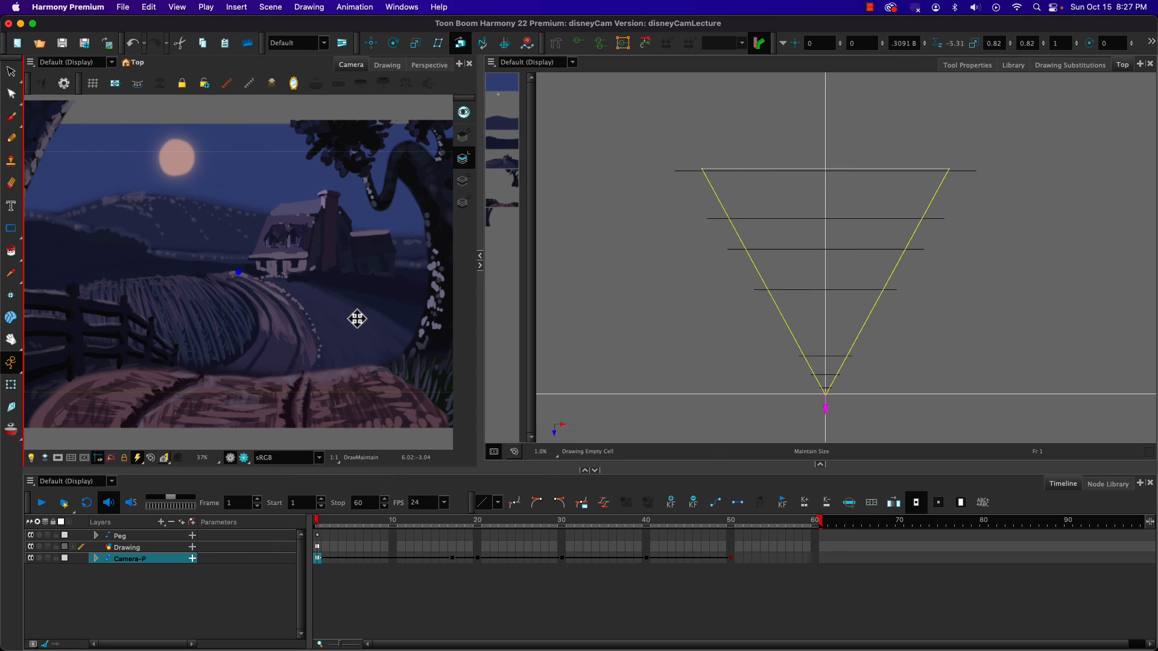
scroll(357, 318, "down", 1)
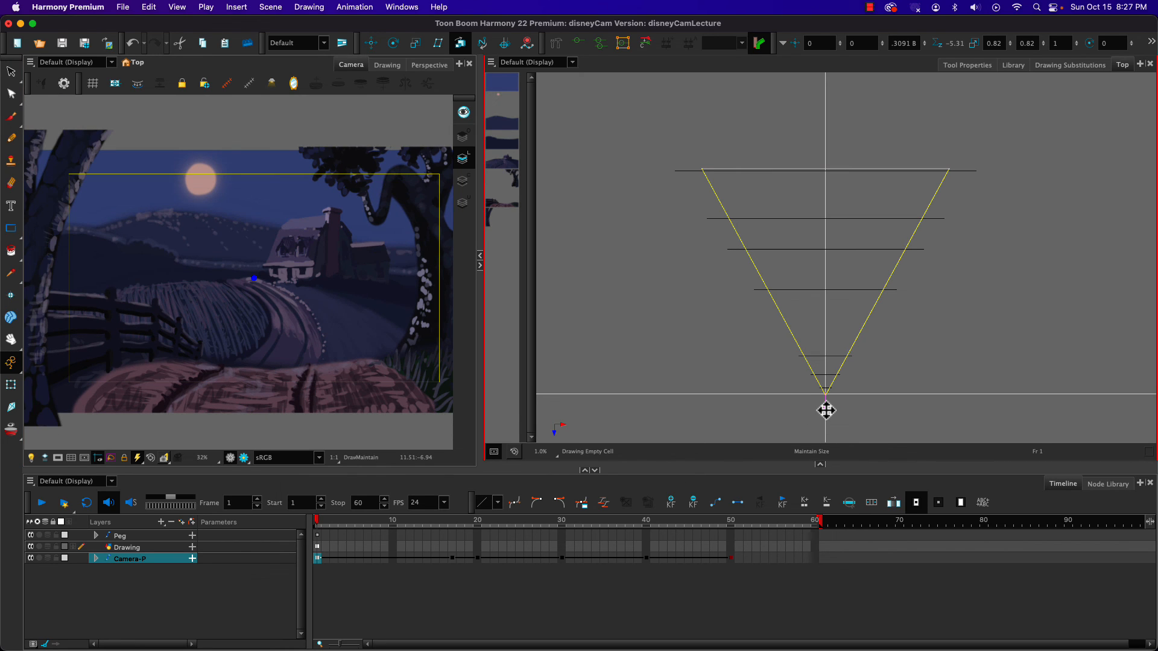
left_click_drag(826, 410, 825, 408)
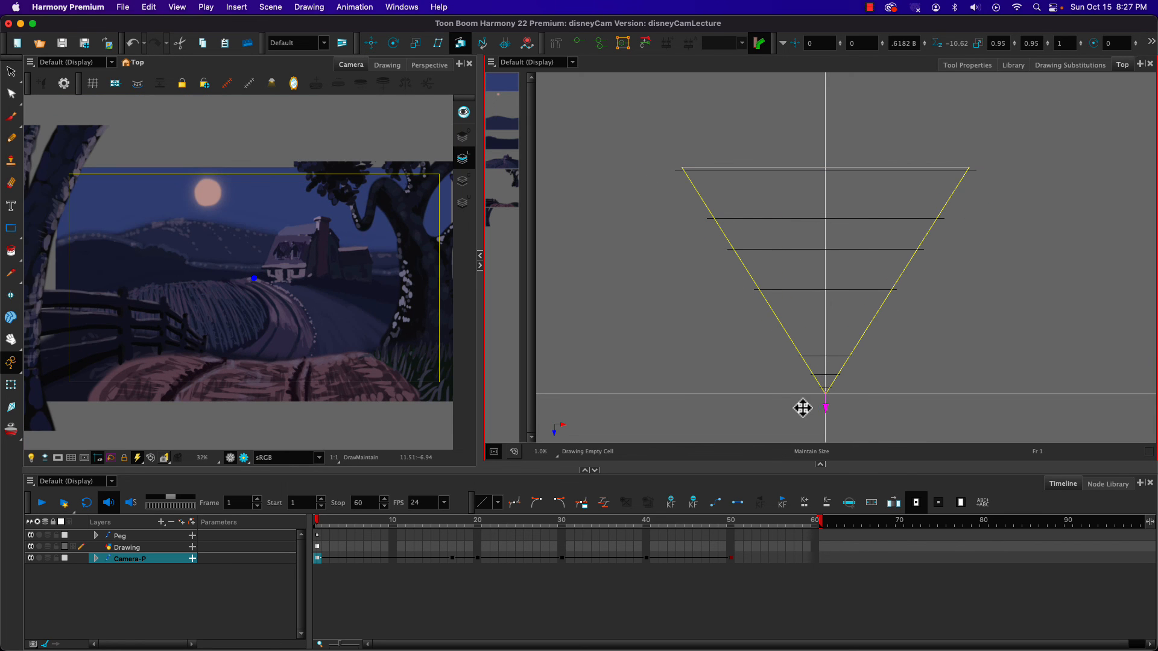
Step: Translate the camera peg in the Top view at frame 1 to a Z of about -2.65
left_click(371, 43)
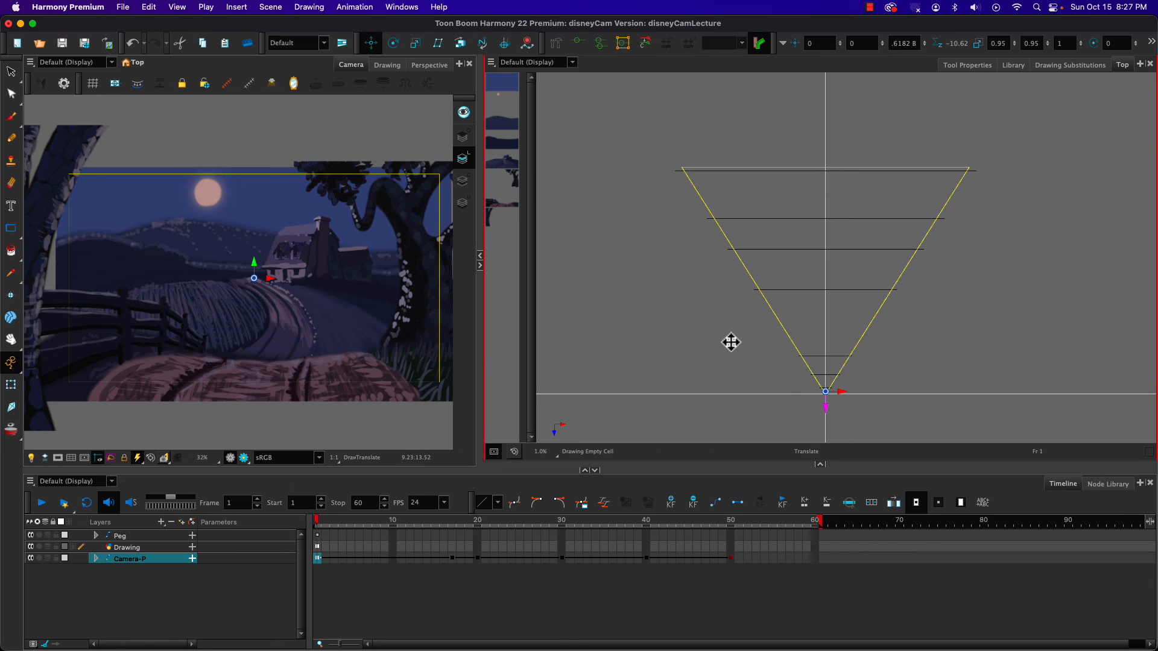
left_click_drag(827, 410, 824, 412)
left_click(329, 526)
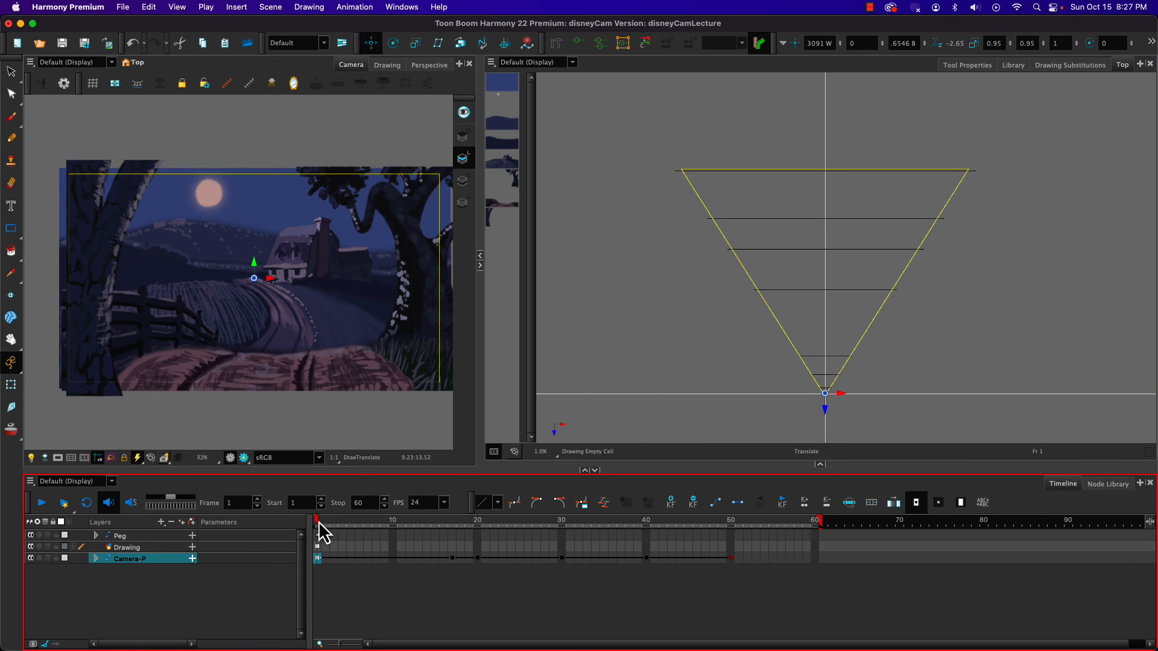
Step: At frame 30, lower the camera peg along its vertical axis with Translate in the Camera view
left_click_drag(319, 523, 560, 545)
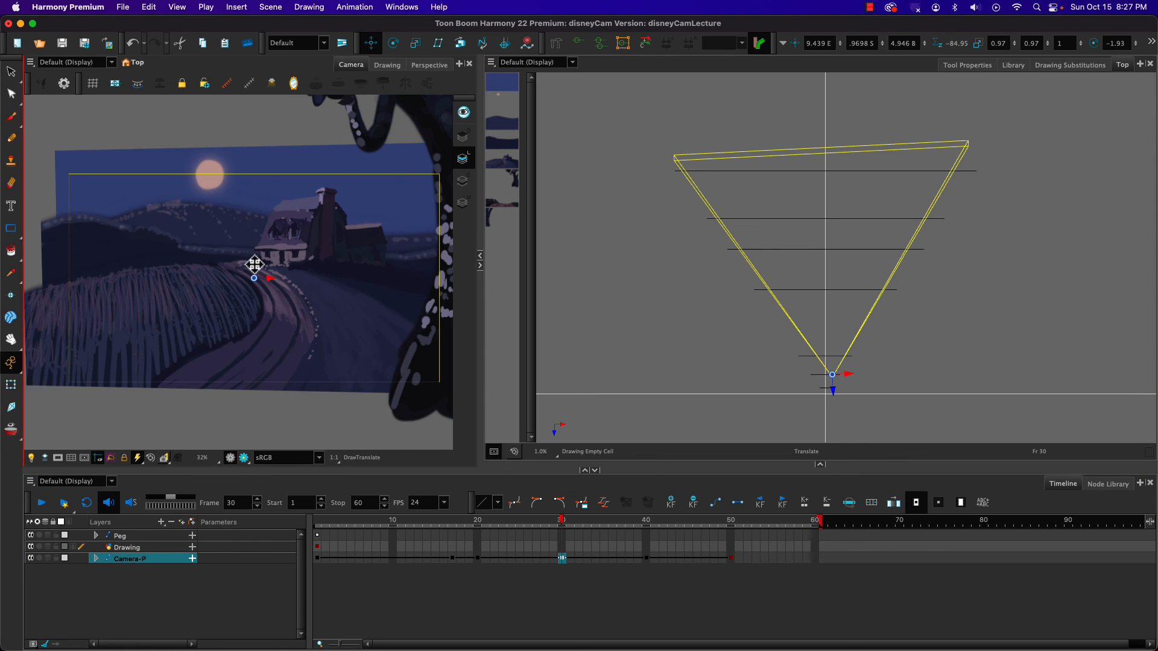
left_click_drag(253, 271, 258, 441)
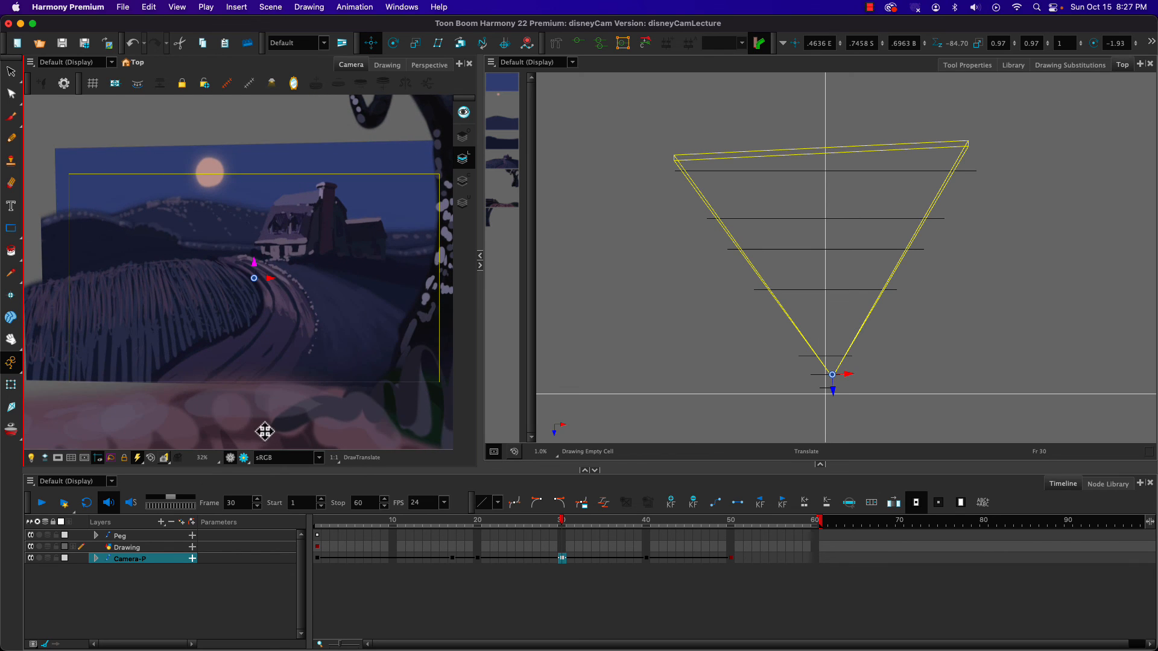
left_click_drag(256, 261, 256, 250)
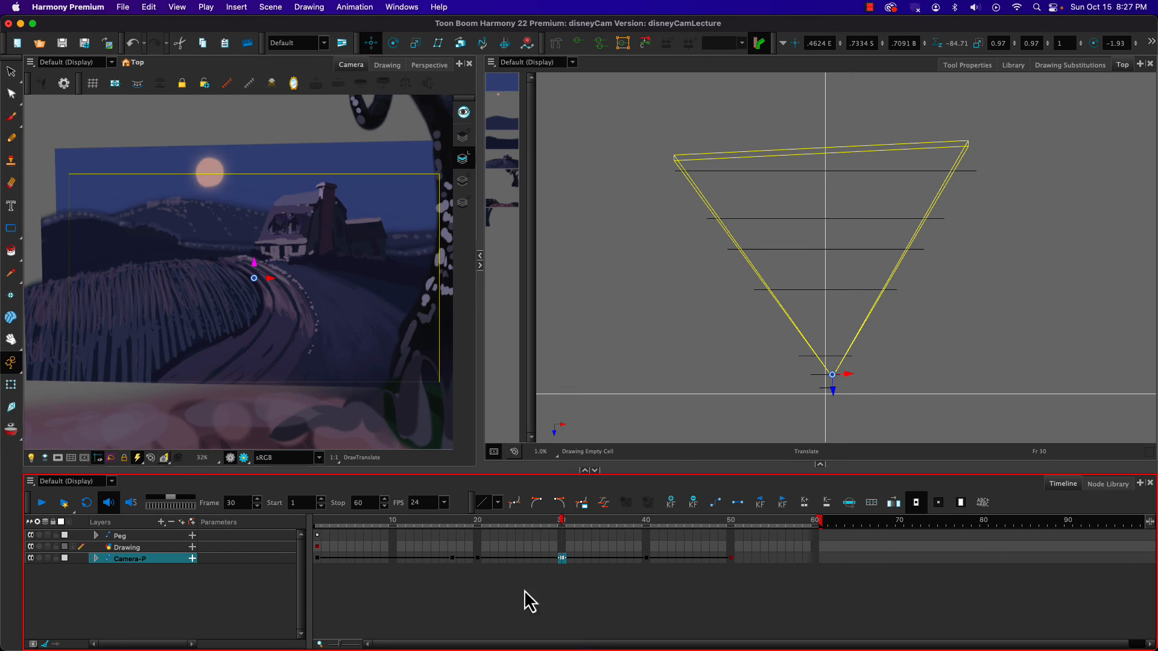
Step: Reposition the camera peg in the Camera view with Translate at frames 40 and 50, lowering it slightly toward the ground
left_click_drag(560, 529, 646, 522)
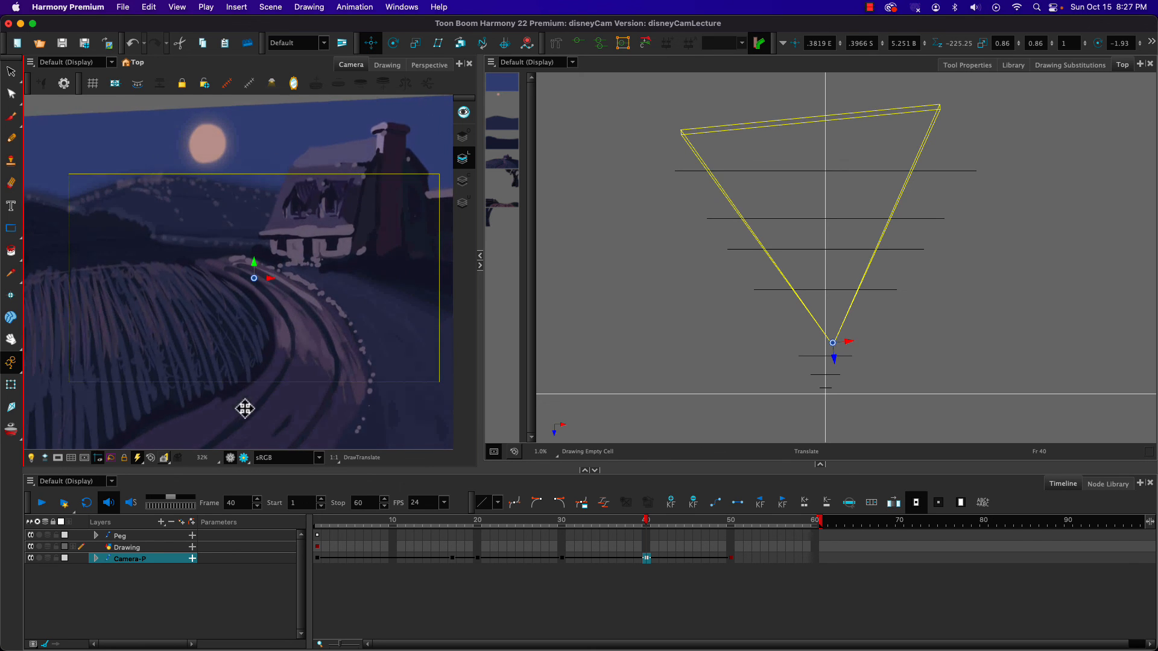
left_click_drag(245, 409, 242, 413)
left_click(731, 523)
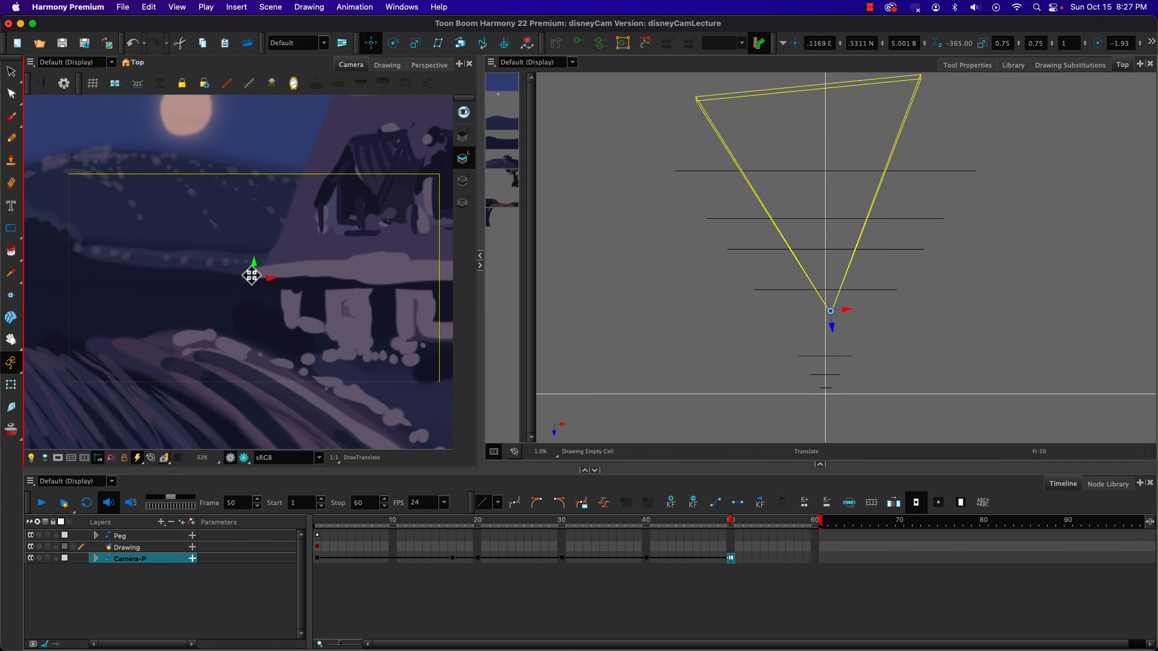
left_click_drag(251, 276, 253, 425)
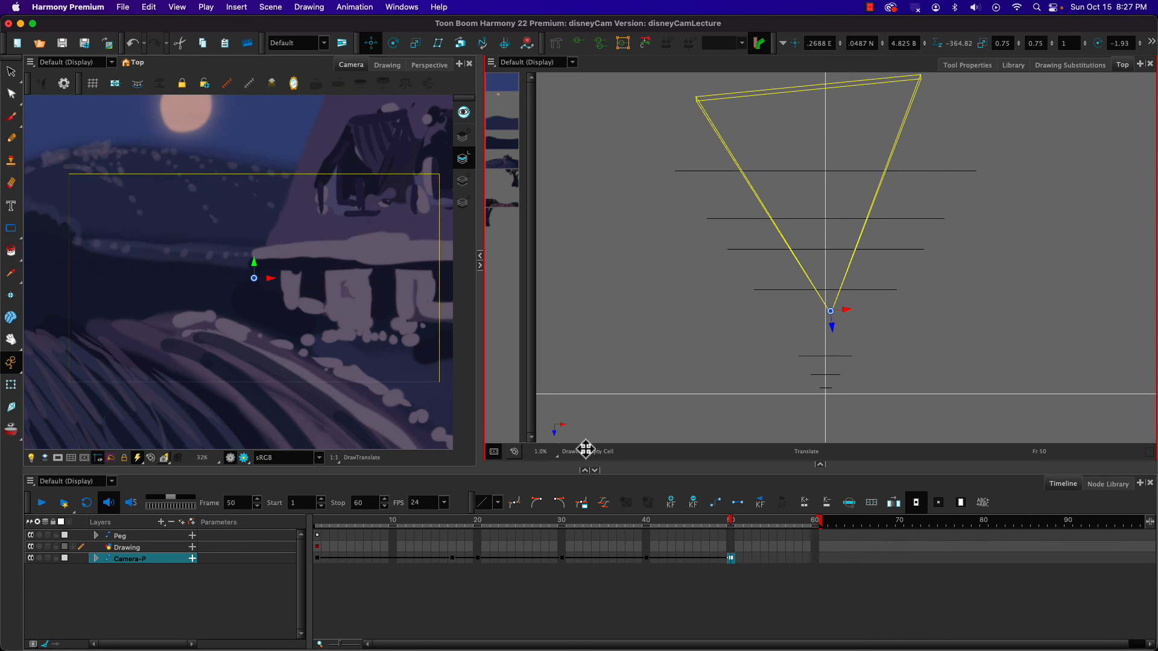
Step: Move the camera peg's last keyframe from frame 50 to frame 60 and scrub through the animation back to frame 1
left_click_drag(733, 522, 645, 517)
left_click_drag(586, 507, 646, 522)
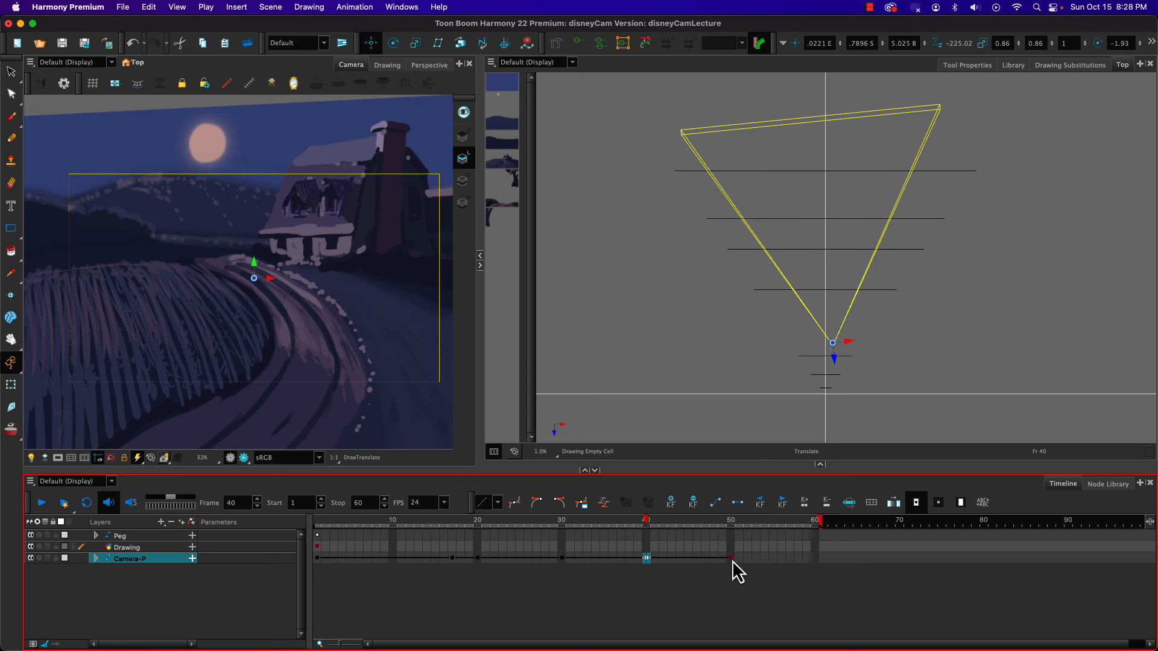
left_click_drag(731, 558, 815, 560)
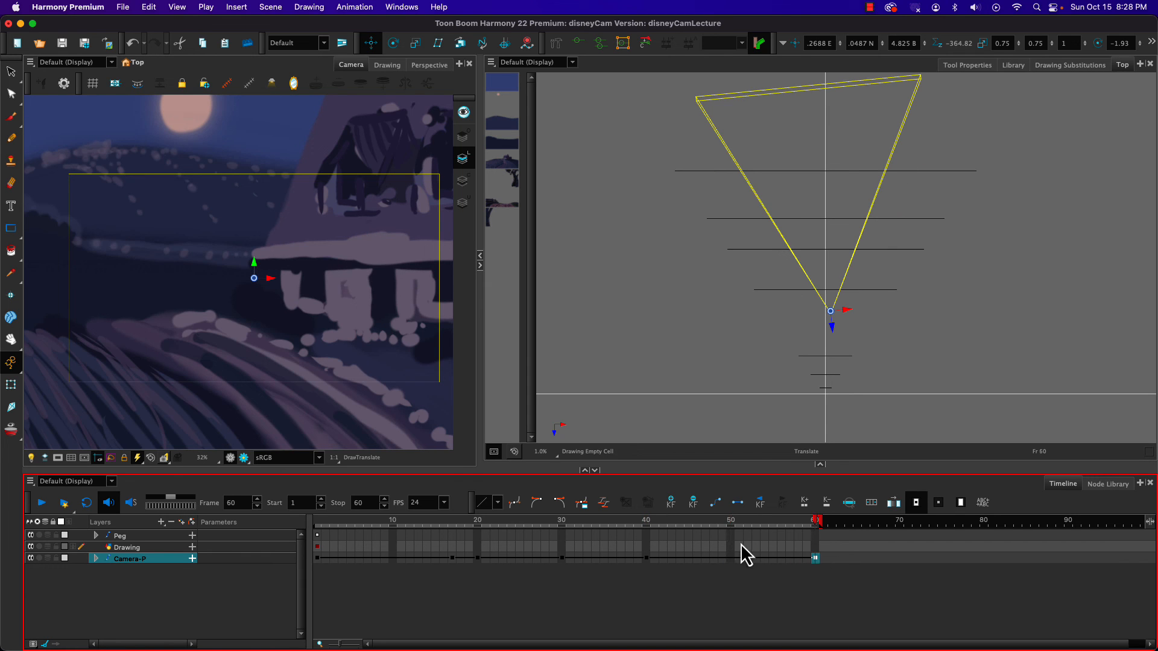
left_click_drag(636, 522, 253, 504)
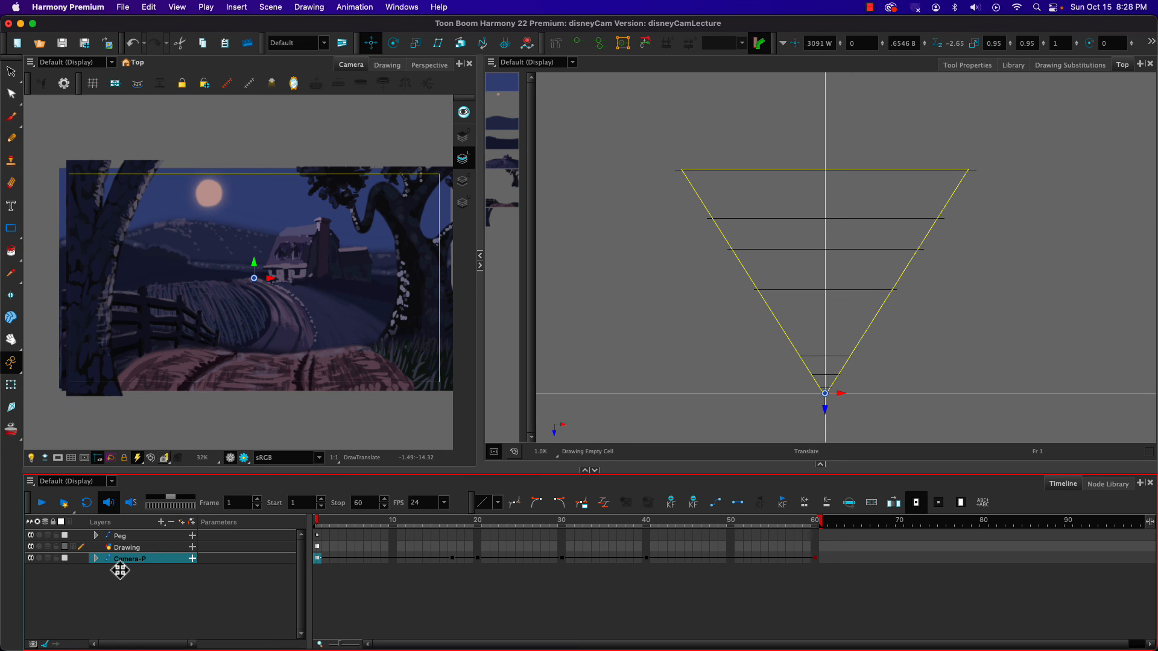
Step: Review the Camera-P peg's transformation settings in its layer properties and close them
double_click(107, 559)
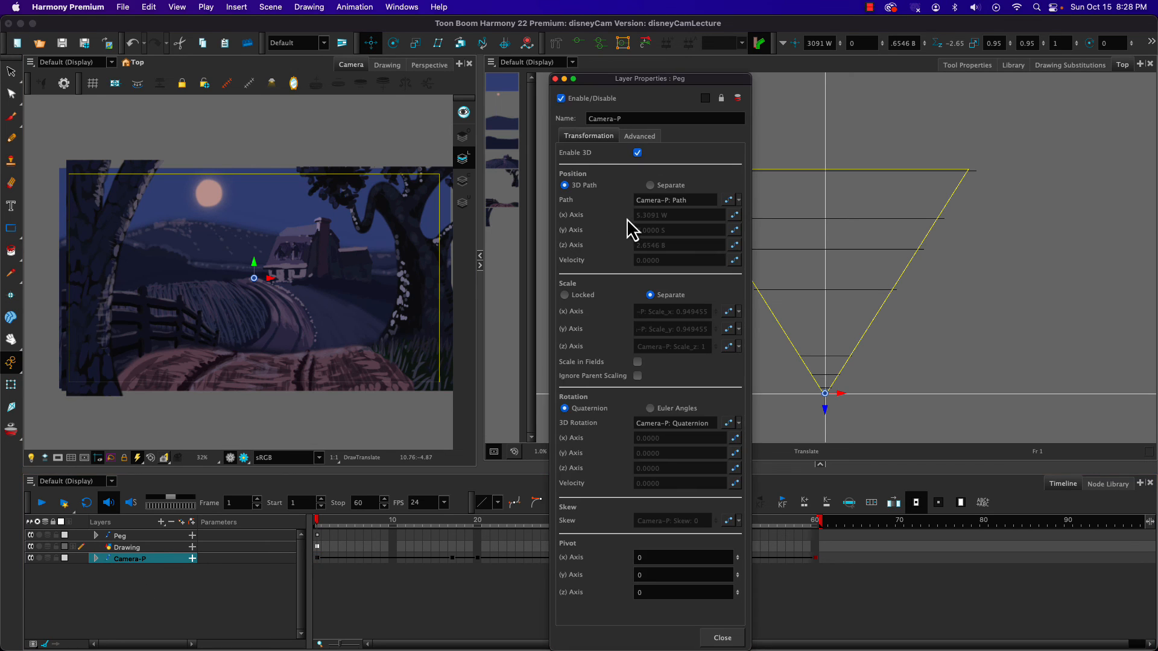
left_click(554, 79)
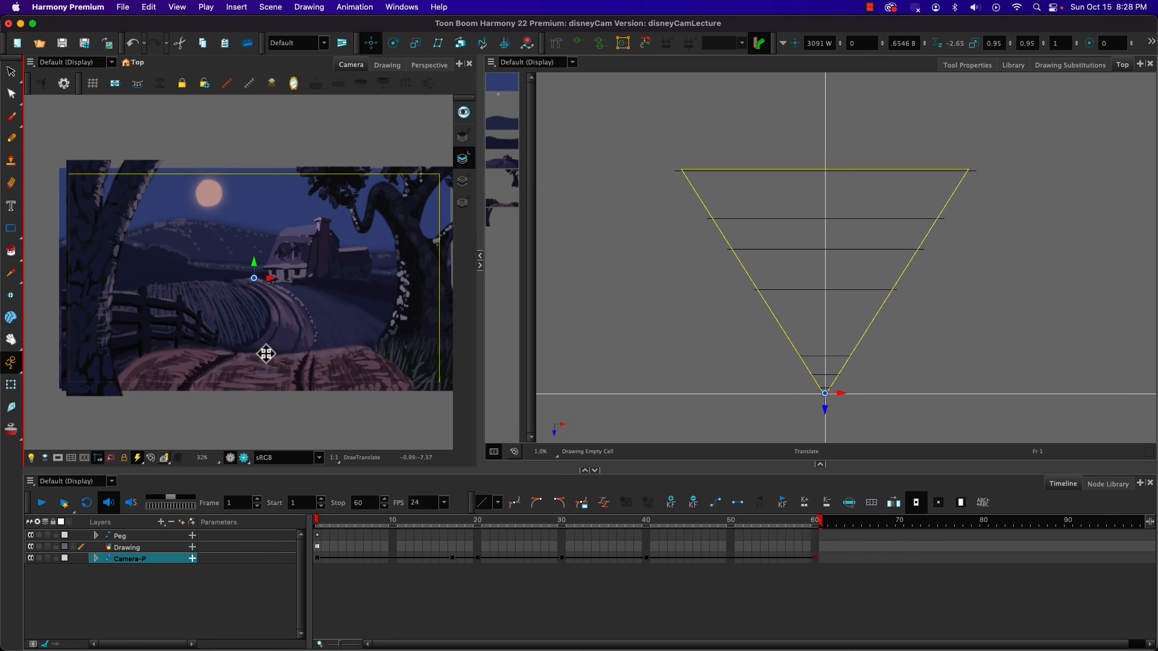
Step: Try rotating the camera peg in the Camera view at frame 1 with the Rotate tool, and undo the rotation
left_click(393, 41)
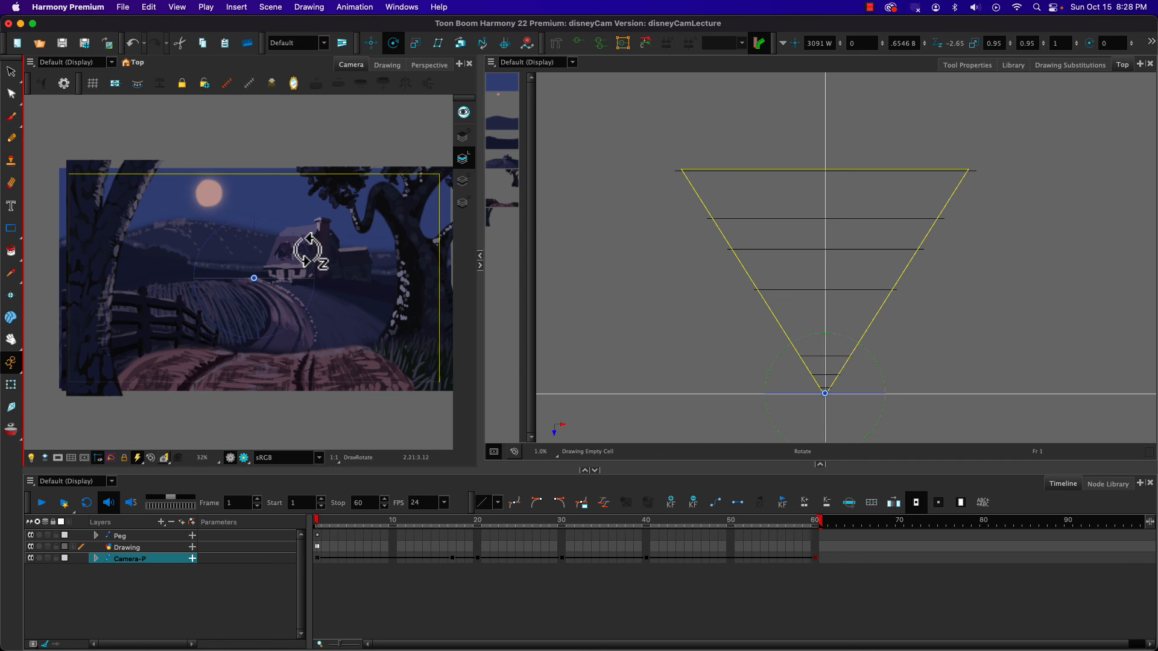
mouse_move(309, 249)
left_mouse_down()
mouse_move(297, 258)
mouse_move(310, 248)
mouse_move(279, 190)
mouse_move(313, 263)
mouse_move(290, 186)
mouse_move(316, 287)
mouse_move(289, 247)
mouse_move(299, 251)
mouse_move(310, 220)
mouse_move(290, 263)
mouse_move(284, 254)
mouse_move(292, 264)
left_mouse_up()
key("super+z")
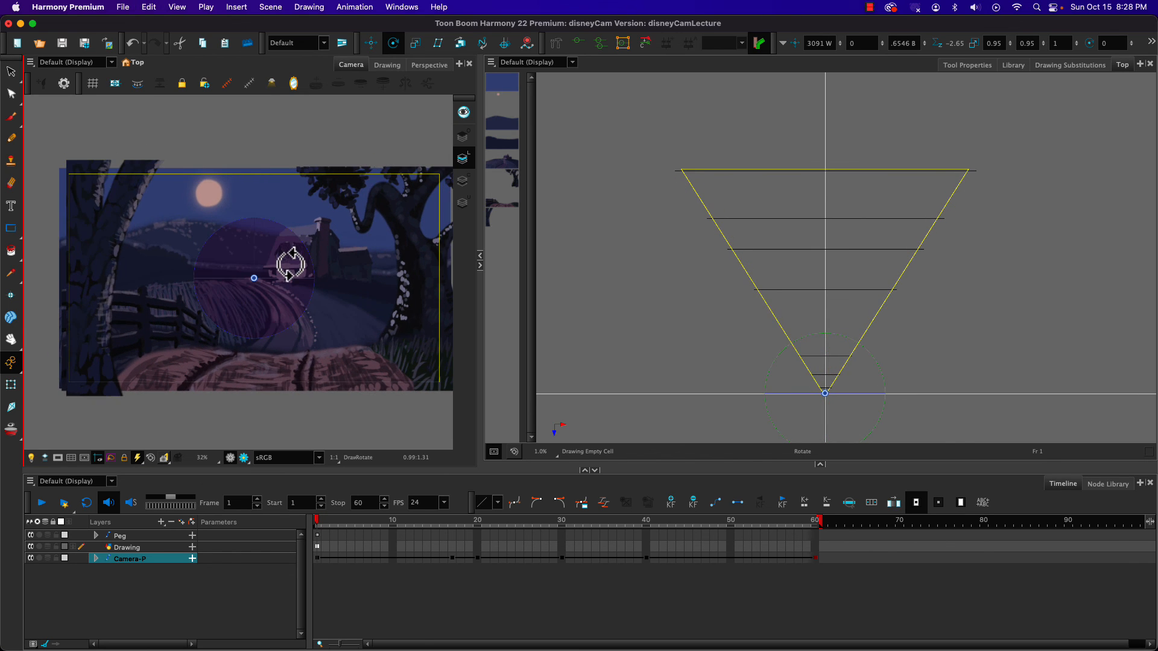